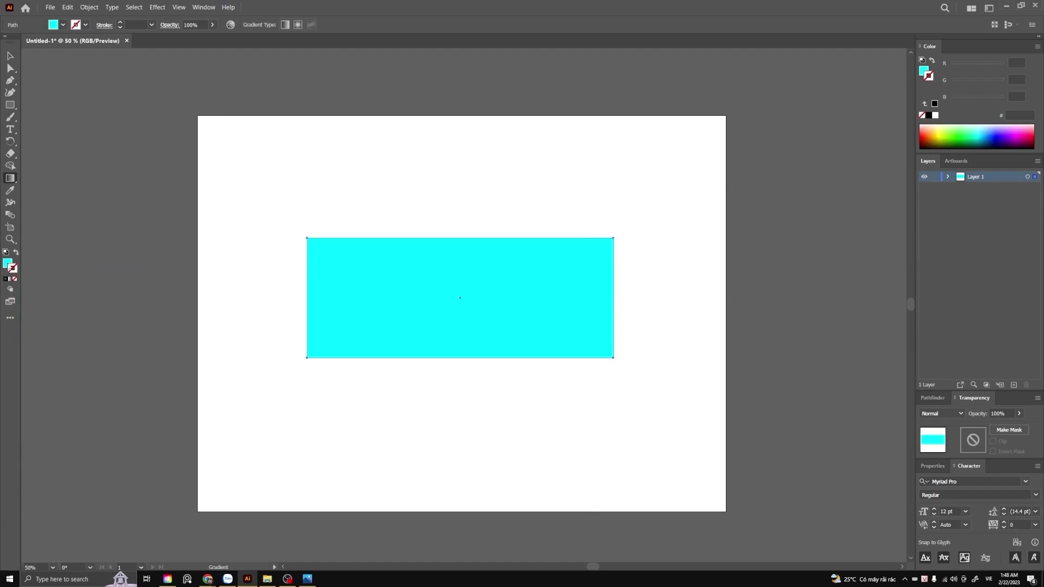
Apply a linear gradient to the rectangle's fill using the Gradient tool
{"action": "key", "text": "x"}
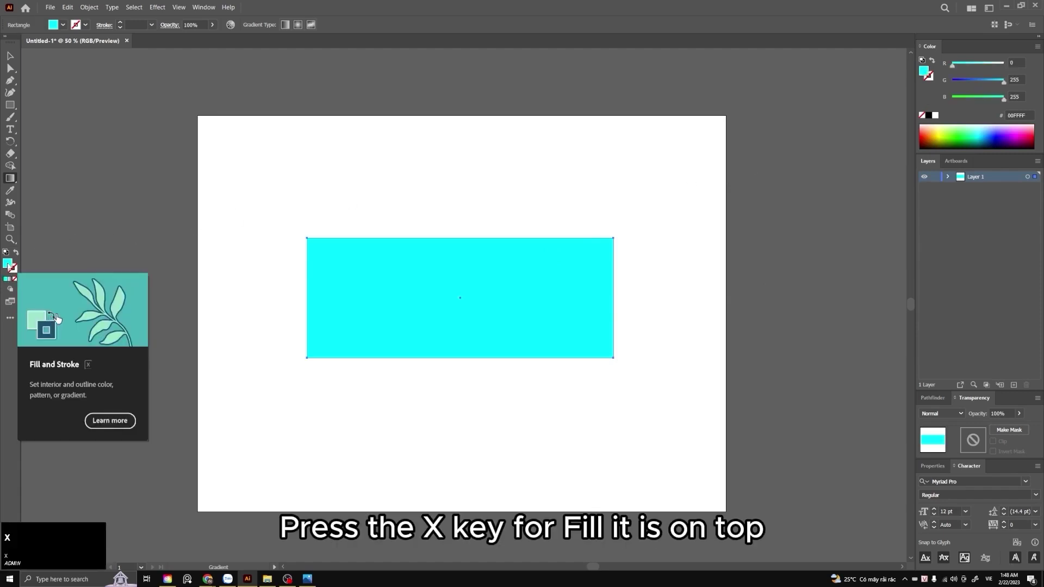
{"action": "left_click", "coordinate": [14, 178]}
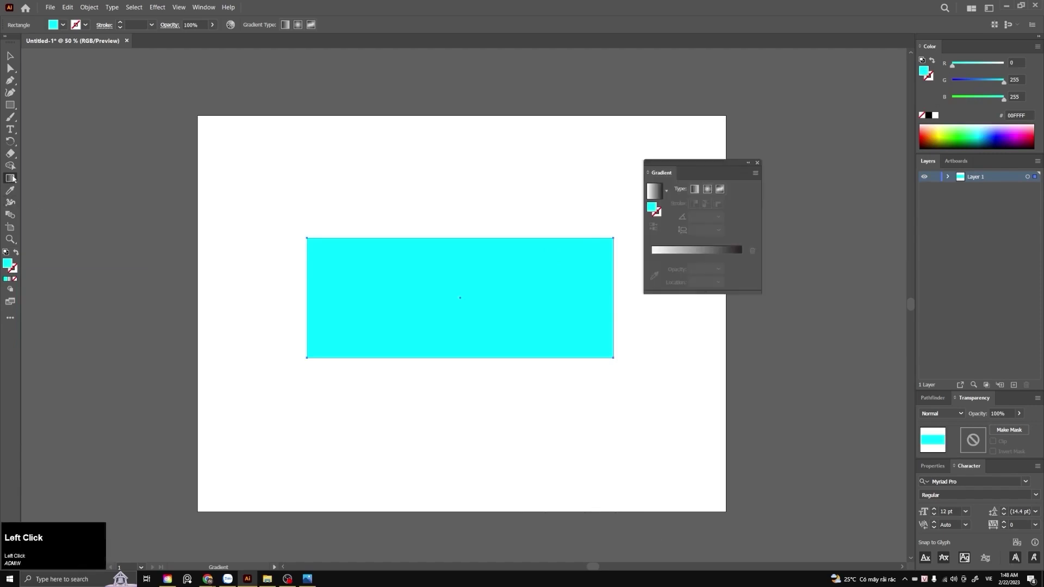
{"action": "left_click_drag", "start_coordinate": [706, 162], "coordinate": [690, 175]}
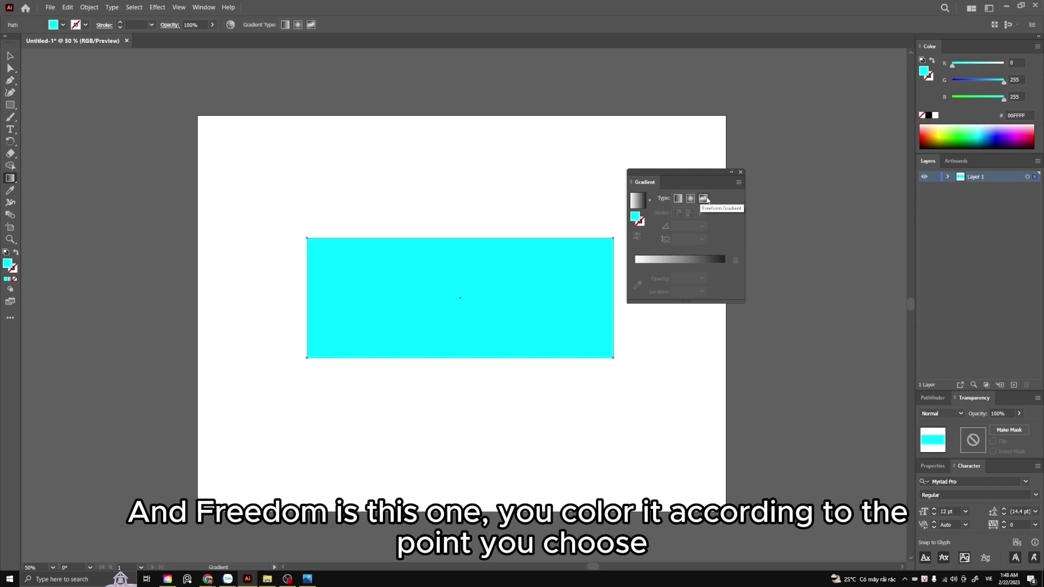
{"action": "left_click", "coordinate": [677, 198]}
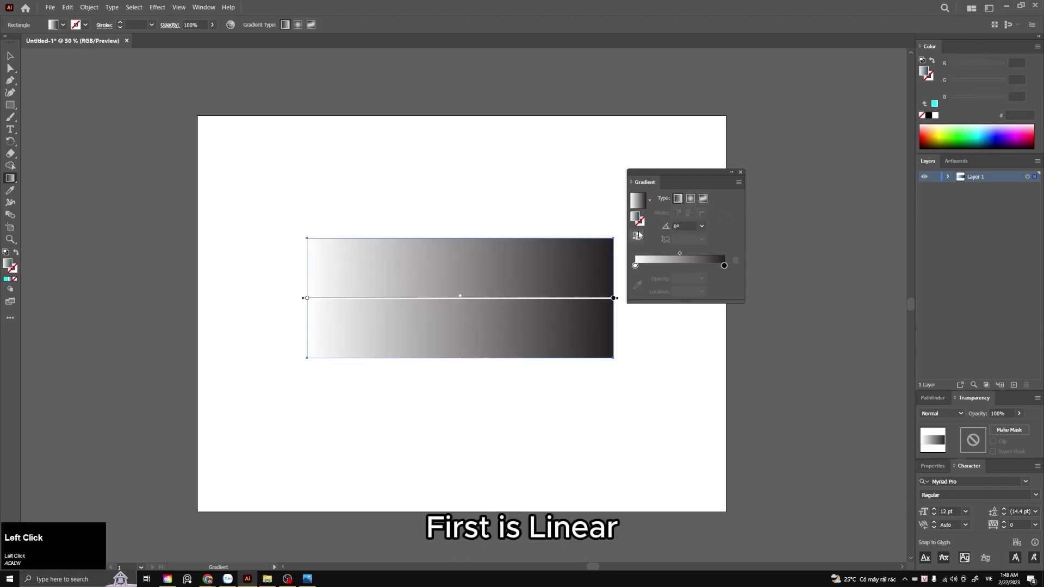
Redraw the black-and-white gradient across the rectangle in several directions, finishing at an angle of about 173°
{"action": "left_click_drag", "start_coordinate": [408, 243], "coordinate": [525, 366]}
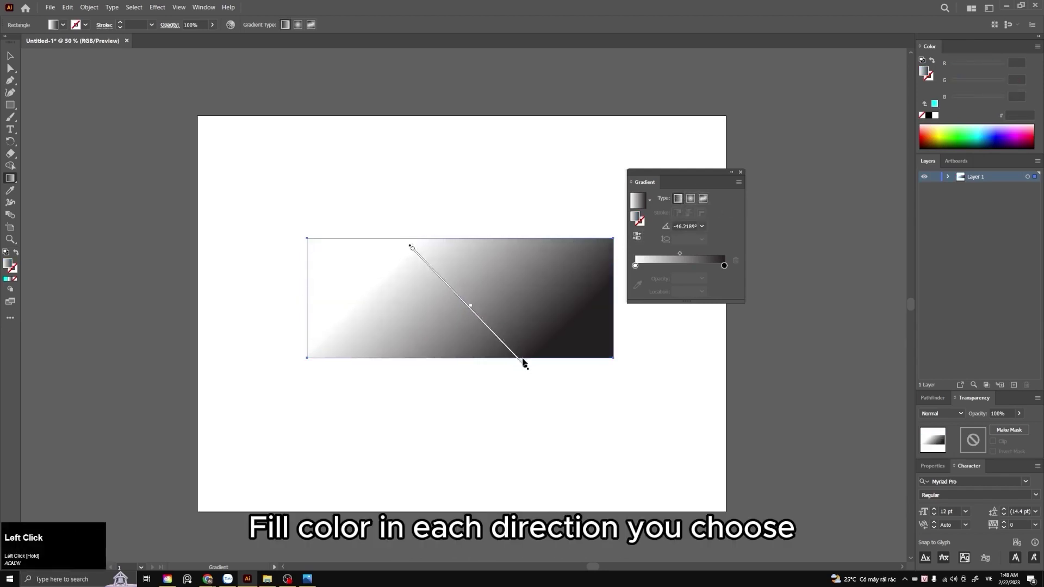
{"action": "left_click_drag", "start_coordinate": [471, 211], "coordinate": [450, 380]}
{"action": "left_click_drag", "start_coordinate": [518, 406], "coordinate": [408, 203]}
{"action": "left_click_drag", "start_coordinate": [309, 220], "coordinate": [267, 306]}
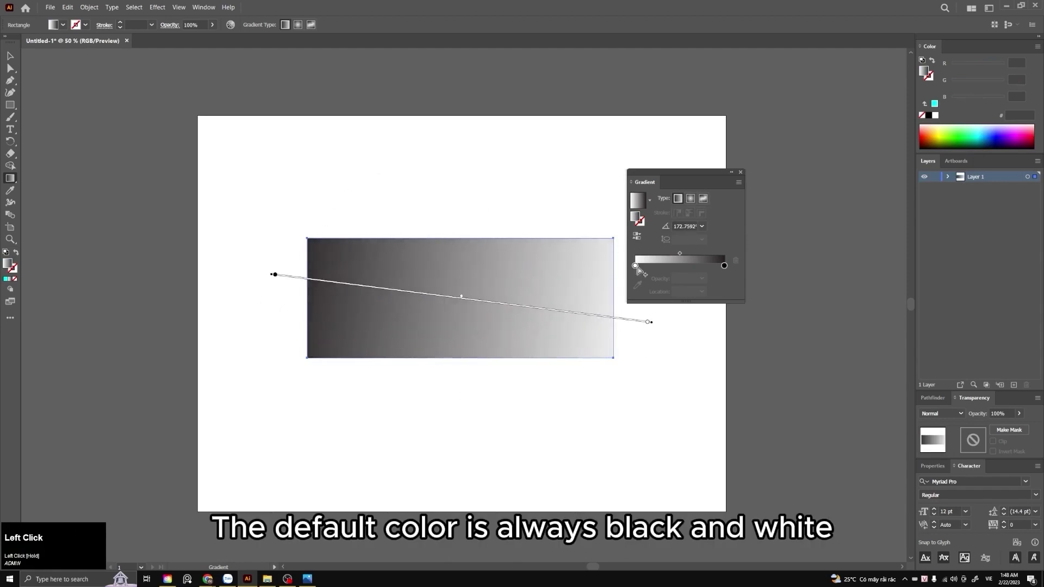
Set the gradient's start stop to cyan (00FFFF) and its end stop to orange (F15A24)
{"action": "double_click", "coordinate": [636, 265]}
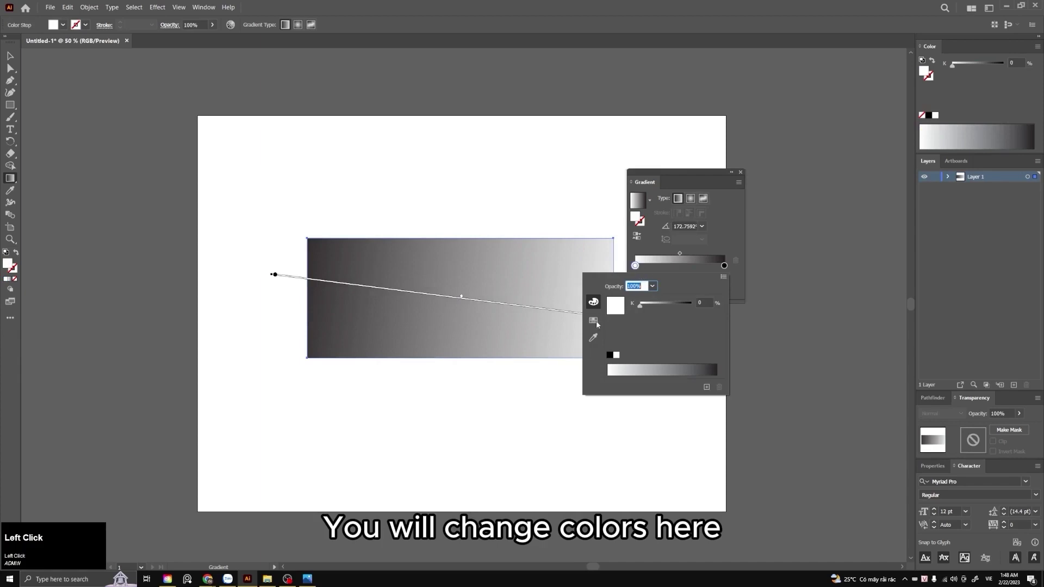
{"action": "left_click", "coordinate": [594, 321]}
{"action": "left_click", "coordinate": [643, 299]}
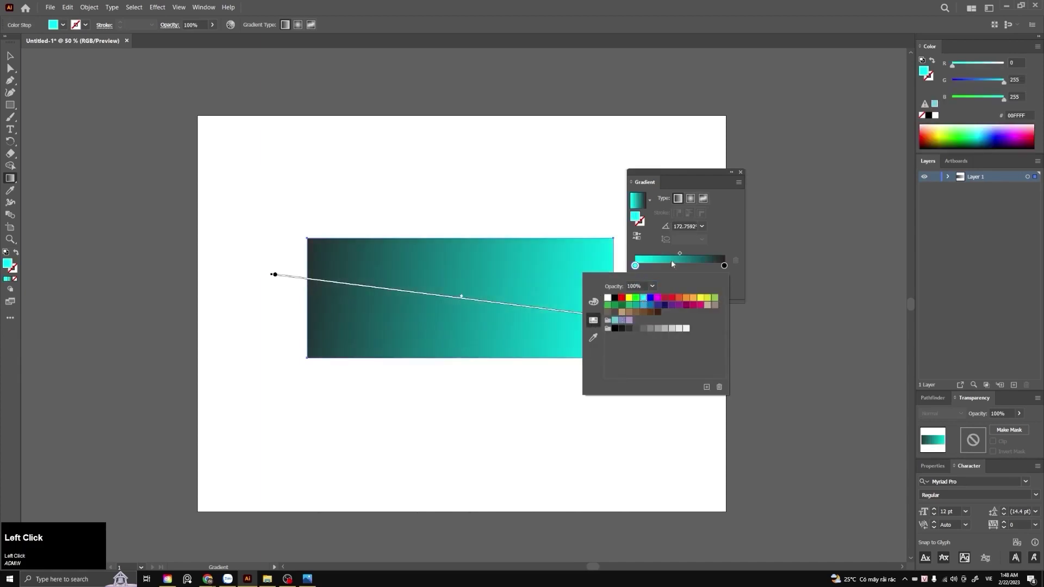
{"action": "left_click", "coordinate": [723, 266]}
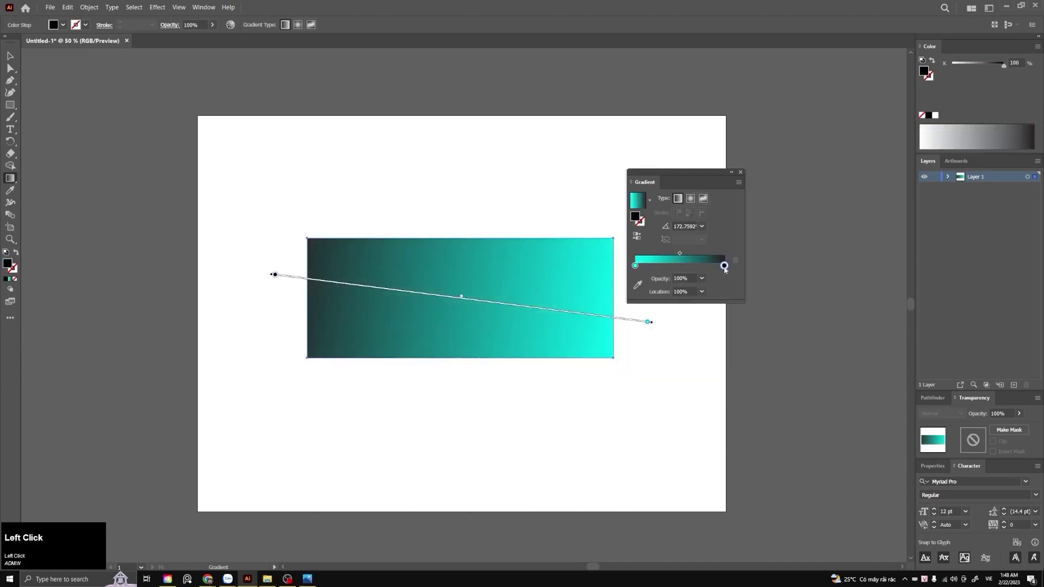
{"action": "double_click", "coordinate": [724, 266]}
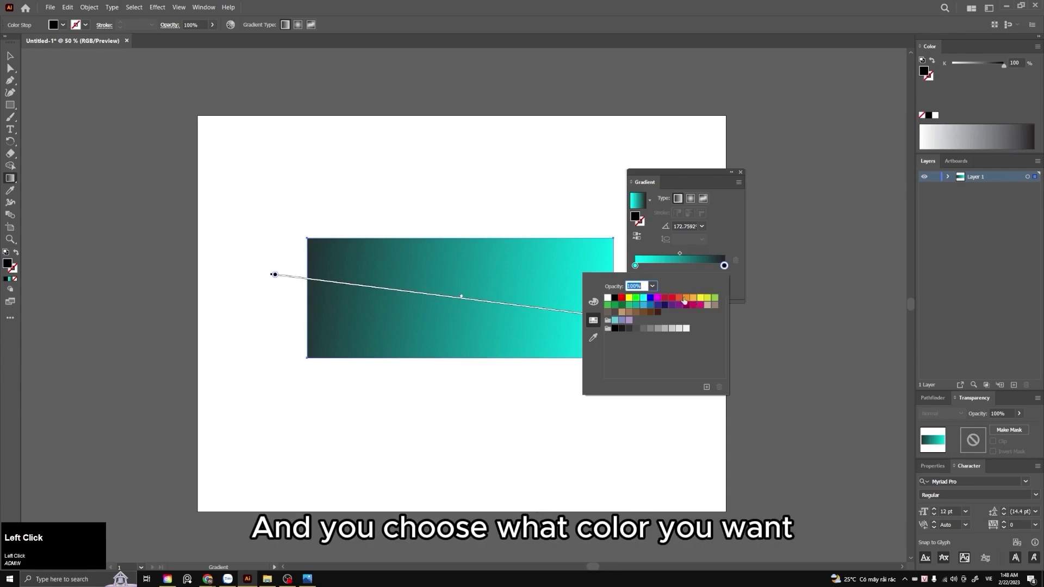
{"action": "left_click", "coordinate": [679, 299]}
{"action": "left_click", "coordinate": [723, 242]}
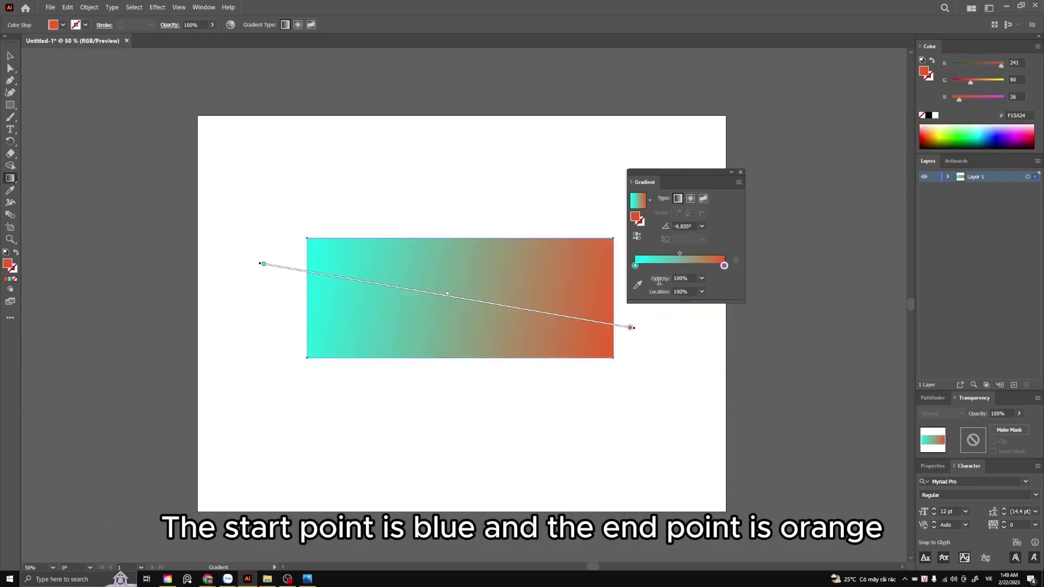
Redraw the cyan-to-orange gradient in several directions across the rectangle, finishing at an angle of about -168°
{"action": "left_click_drag", "start_coordinate": [431, 219], "coordinate": [517, 408]}
{"action": "left_click_drag", "start_coordinate": [473, 348], "coordinate": [451, 422]}
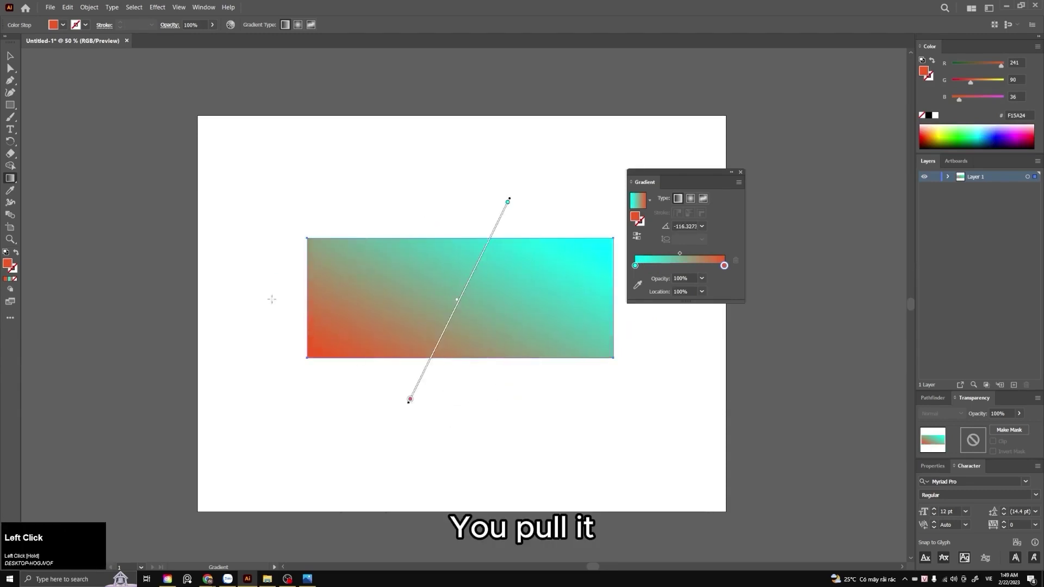
{"action": "left_click_drag", "start_coordinate": [238, 288], "coordinate": [620, 360]}
{"action": "left_click_drag", "start_coordinate": [661, 327], "coordinate": [378, 386]}
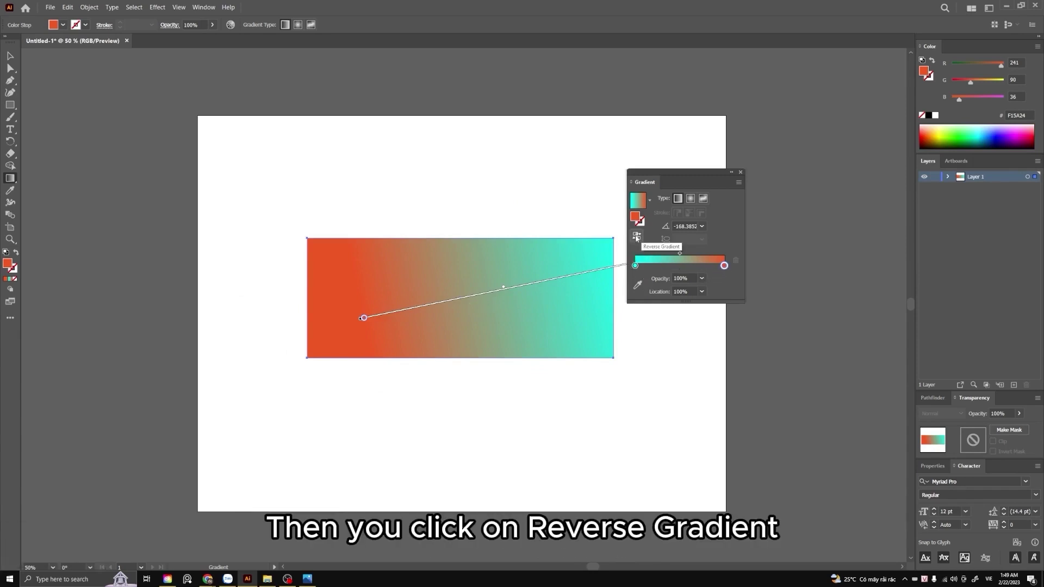
Reverse the gradient and redraw it across the rectangle at an angle of about -5°
{"action": "left_click", "coordinate": [636, 238]}
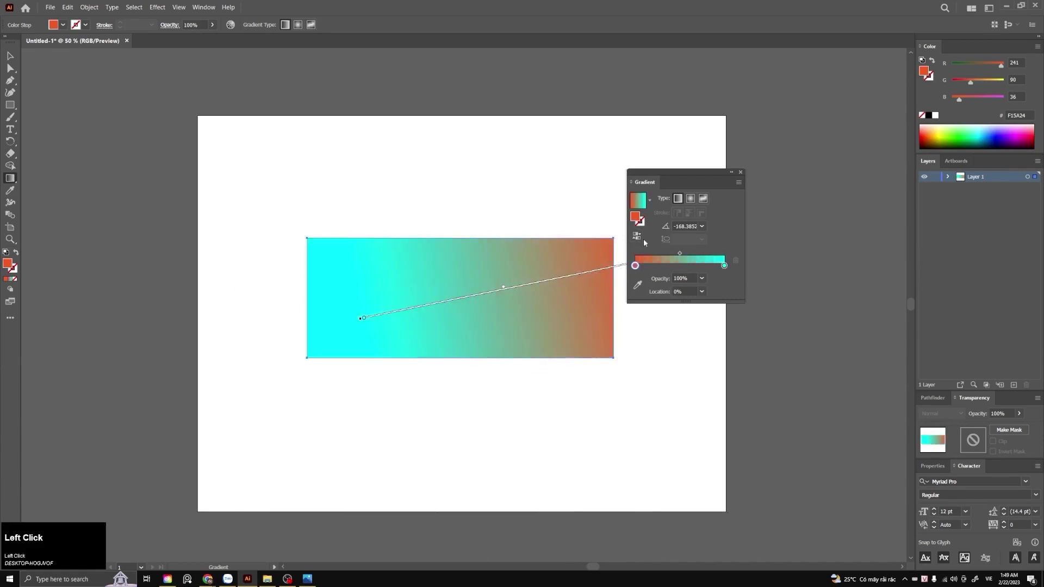
{"action": "left_click_drag", "start_coordinate": [407, 231], "coordinate": [510, 425]}
{"action": "left_click_drag", "start_coordinate": [268, 312], "coordinate": [602, 342]}
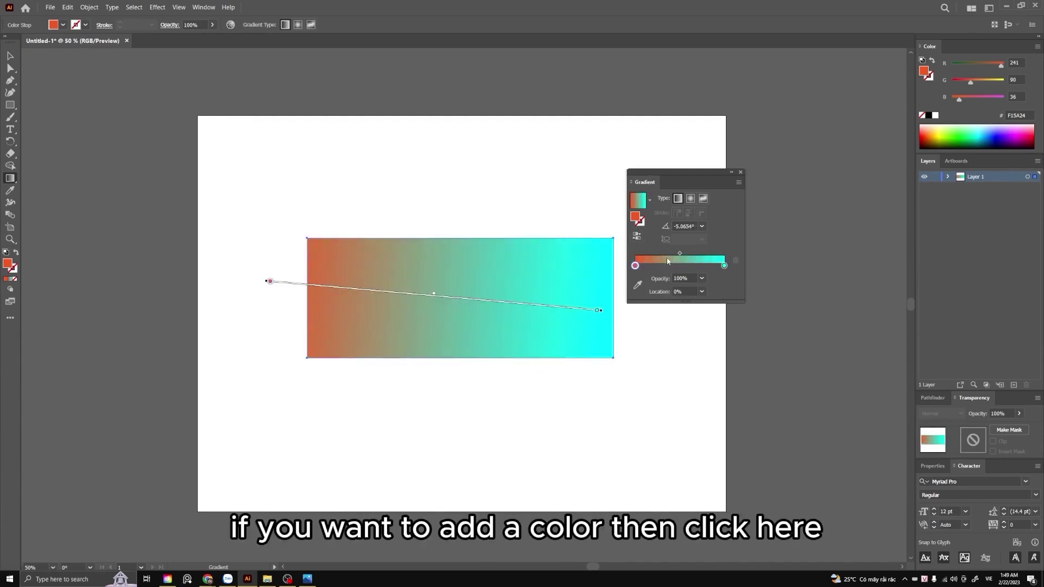
{"action": "left_click", "coordinate": [661, 263]}
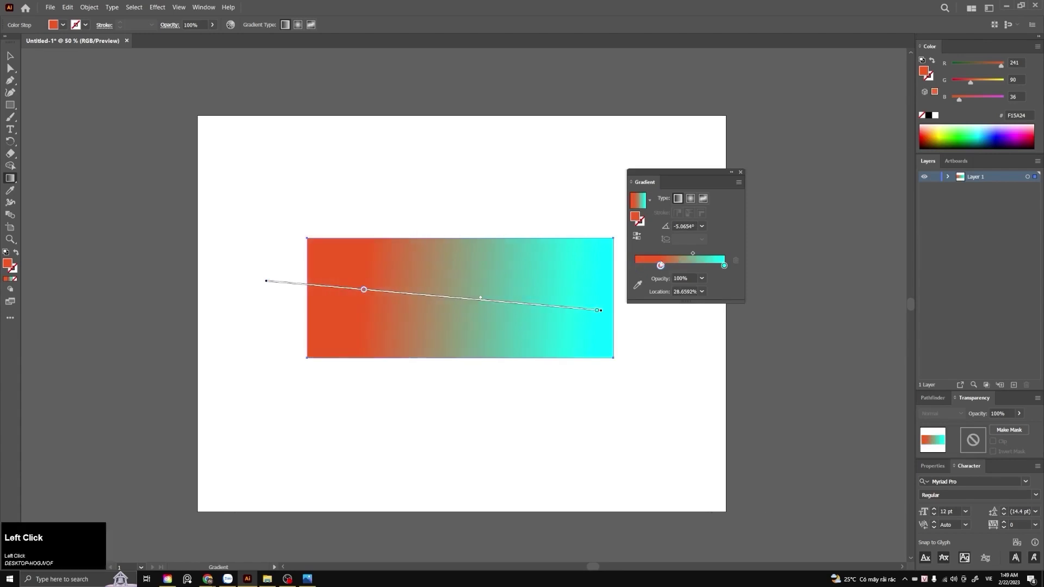
{"action": "left_click", "coordinate": [635, 264]}
{"action": "left_click_drag", "start_coordinate": [661, 267], "coordinate": [637, 285]}
{"action": "left_click", "coordinate": [636, 266]}
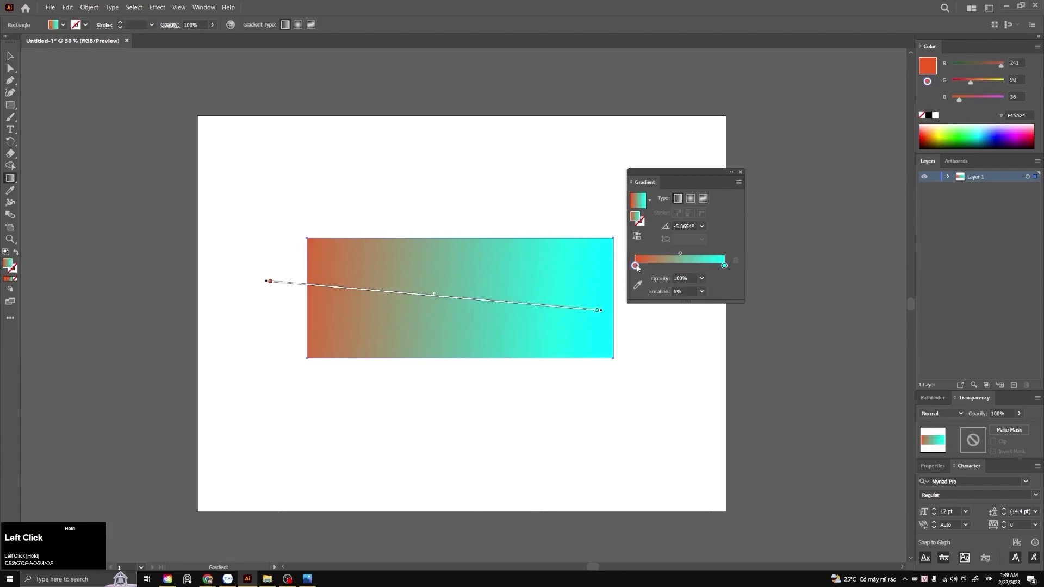
Duplicate the orange stop to locations of about 32% and 75%, recoloring the copies cyan (00FFFF) and magenta (FF00FF)
{"action": "key", "text": "alt"}
{"action": "left_click_drag", "start_coordinate": [636, 267], "coordinate": [702, 270]}
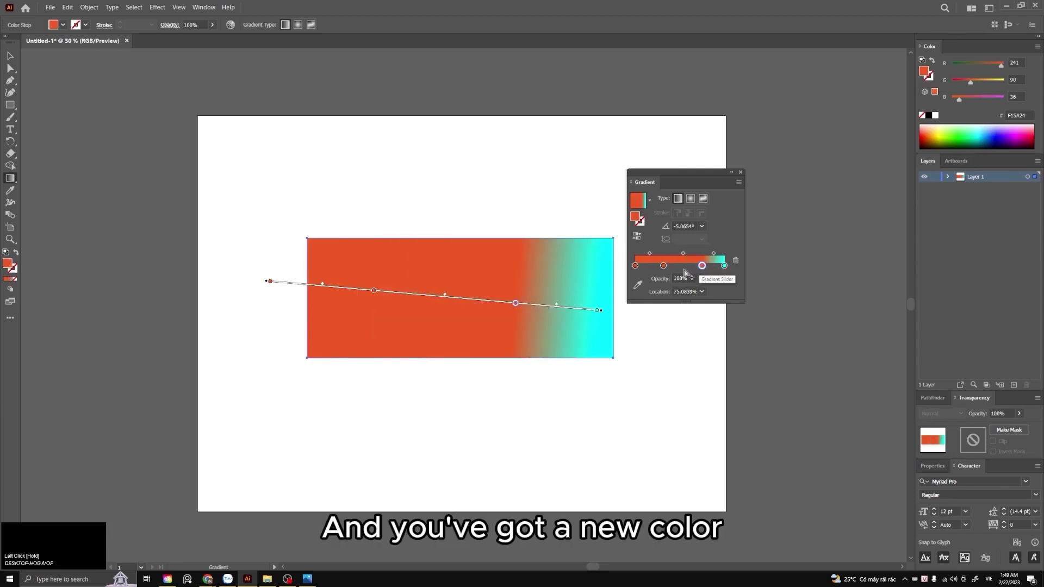
{"action": "double_click", "coordinate": [663, 266]}
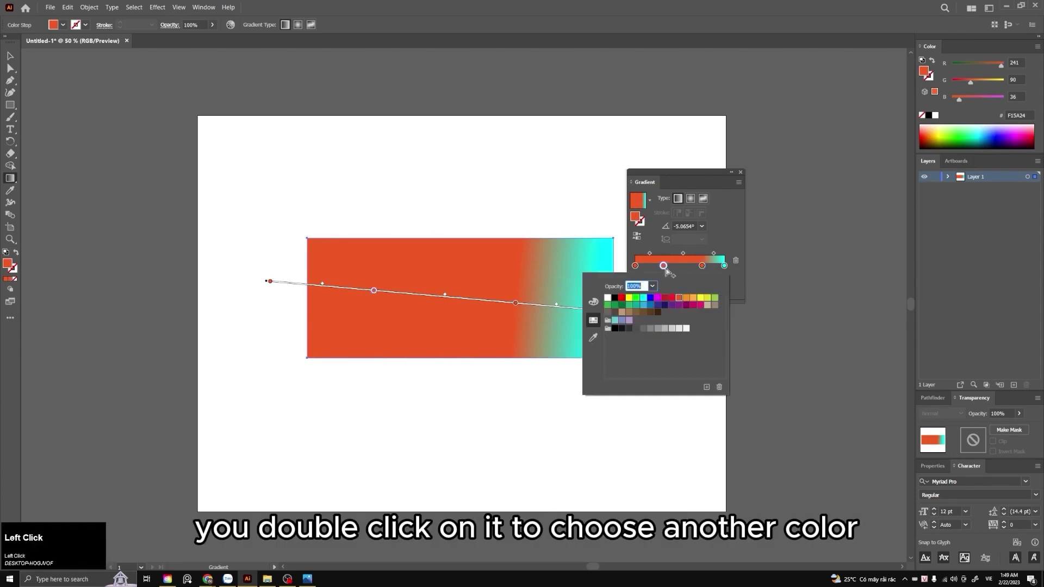
{"action": "left_click", "coordinate": [643, 299]}
{"action": "double_click", "coordinate": [702, 265]}
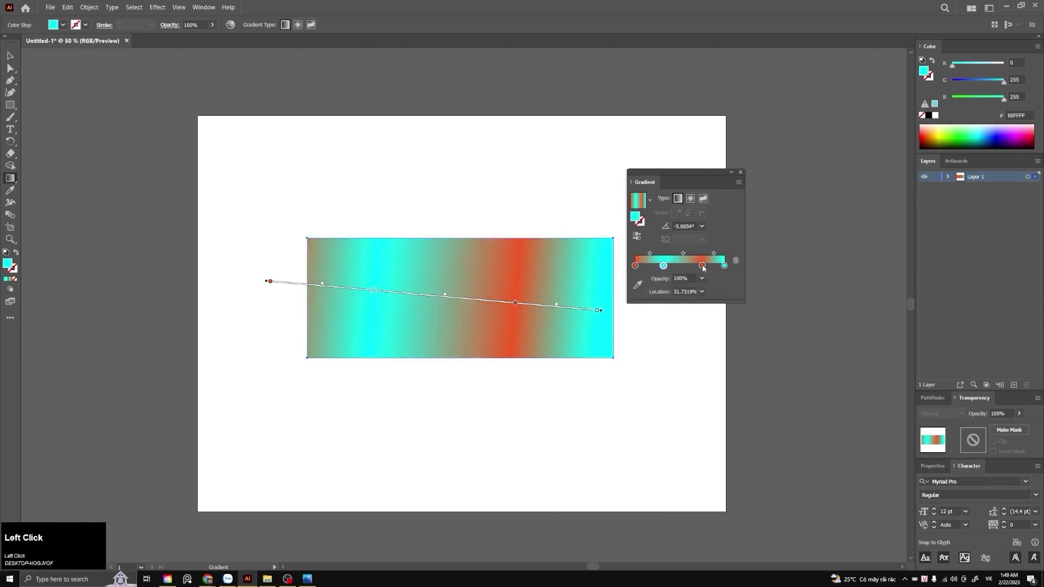
{"action": "left_click", "coordinate": [658, 298]}
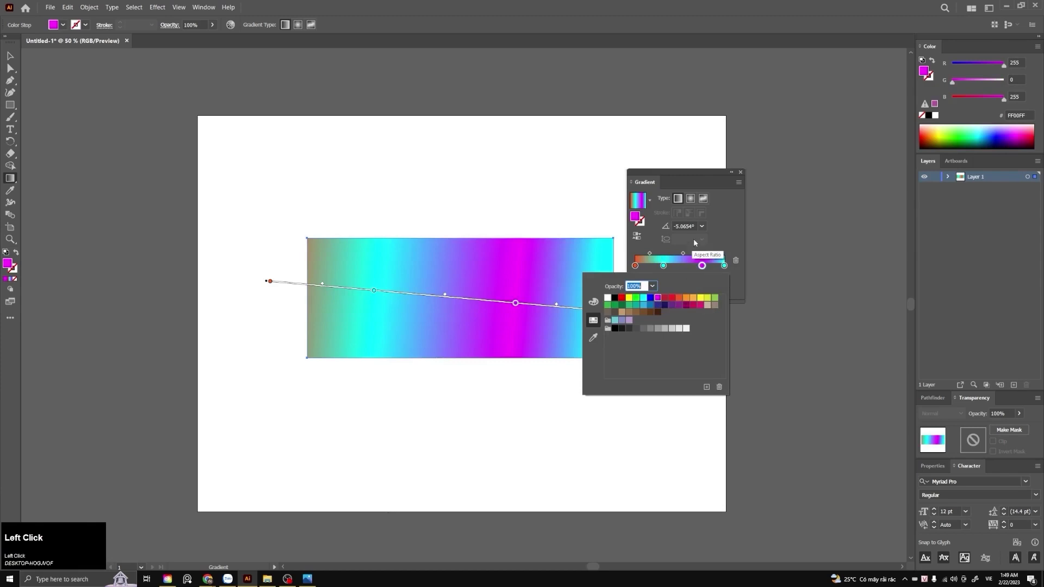
{"action": "left_click", "coordinate": [733, 232]}
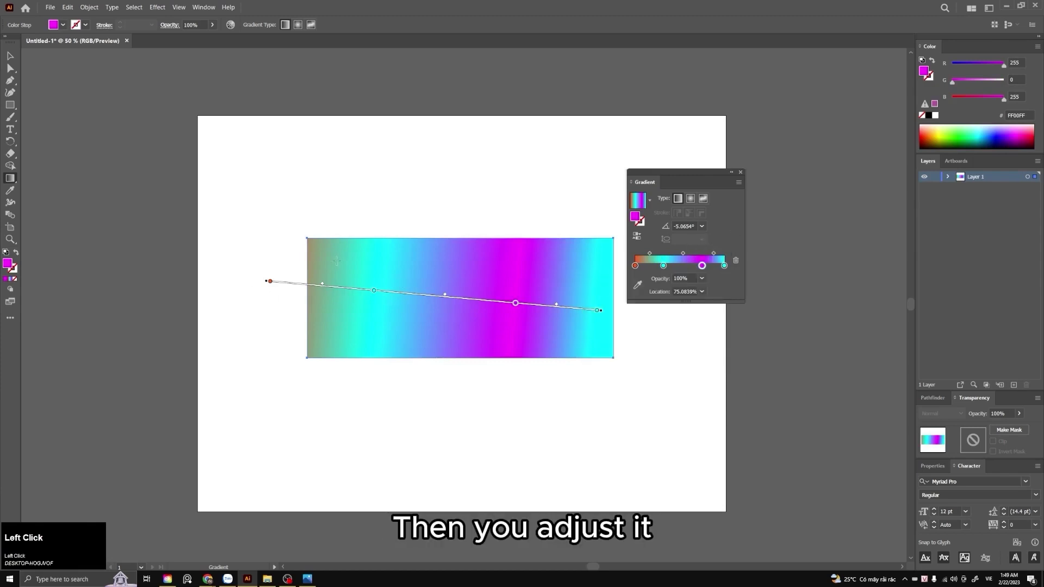
Redraw the multicolor gradient in several directions across the rectangle, finishing at an angle of about -8.6°
{"action": "left_click_drag", "start_coordinate": [284, 252], "coordinate": [618, 366]}
{"action": "mouse_move", "coordinate": [555, 224]}
{"action": "left_mouse_down"}
{"action": "mouse_move", "coordinate": [461, 332]}
{"action": "mouse_move", "coordinate": [391, 374]}
{"action": "left_mouse_up"}
{"action": "left_click_drag", "start_coordinate": [261, 268], "coordinate": [687, 331]}
Move the magenta stop to about 47% and shift the midpoints on both sides, the second one to about 43%
{"action": "left_click_drag", "start_coordinate": [702, 266], "coordinate": [677, 265]}
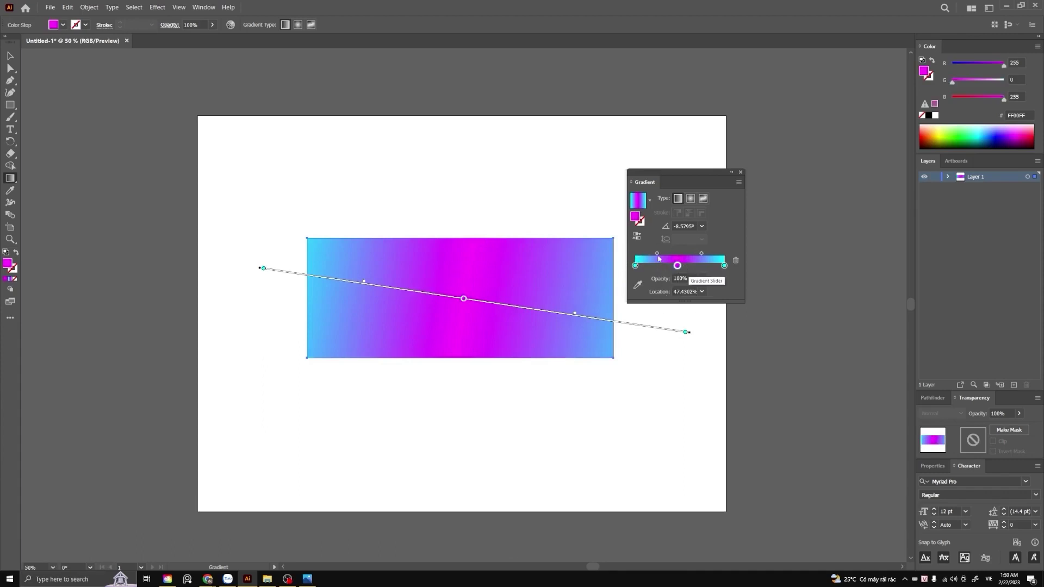
{"action": "mouse_move", "coordinate": [657, 255]}
{"action": "left_mouse_down"}
{"action": "mouse_move", "coordinate": [667, 255]}
{"action": "mouse_move", "coordinate": [644, 255]}
{"action": "left_mouse_up"}
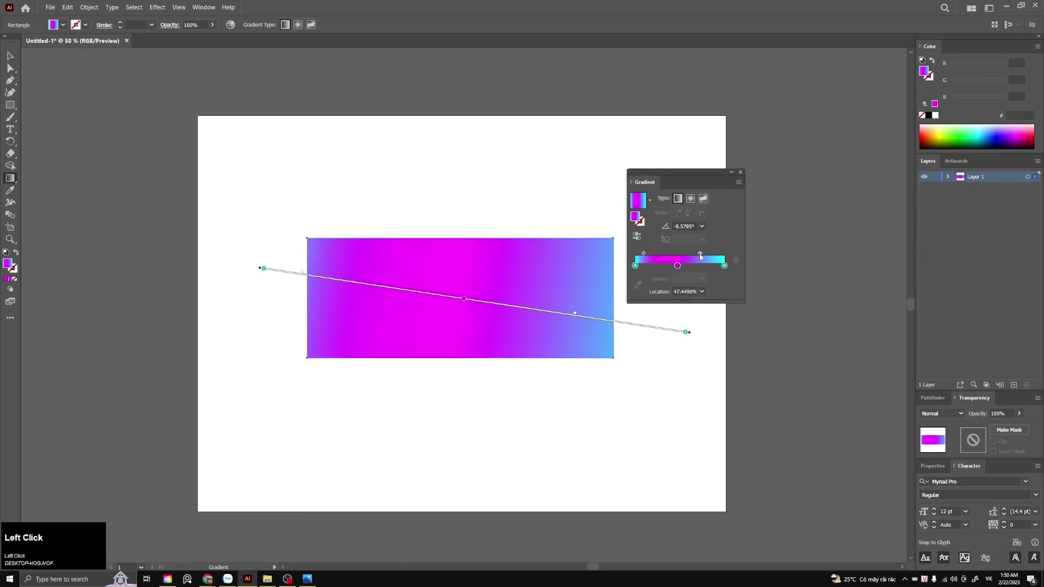
{"action": "mouse_move", "coordinate": [701, 253]}
{"action": "left_mouse_down"}
{"action": "mouse_move", "coordinate": [717, 254]}
{"action": "mouse_move", "coordinate": [646, 255]}
{"action": "mouse_move", "coordinate": [698, 254]}
{"action": "left_mouse_up"}
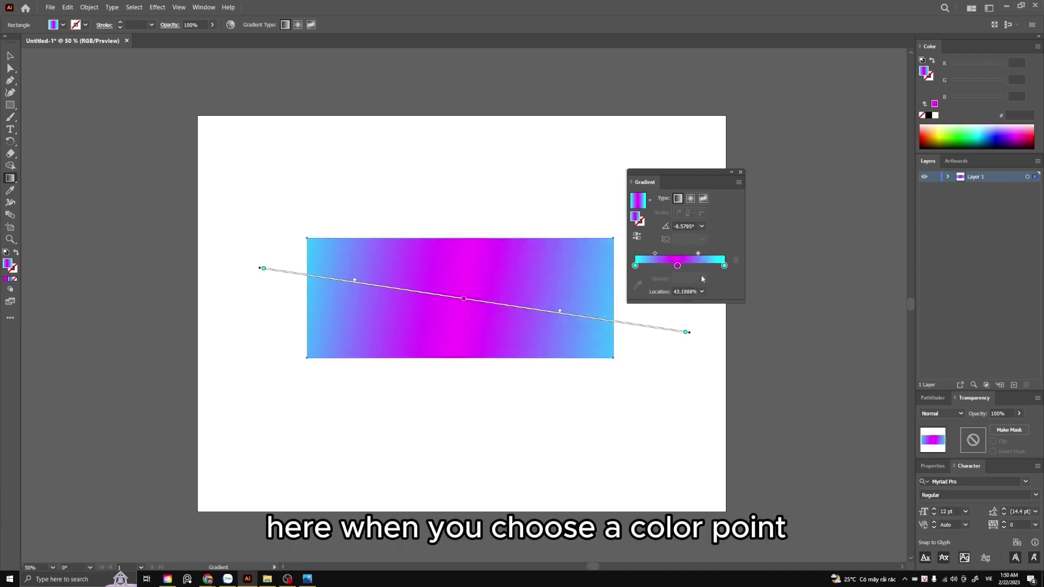
Try opacities of 0% and 30% on the starting cyan stop and restore it to 100%
{"action": "left_click", "coordinate": [634, 266]}
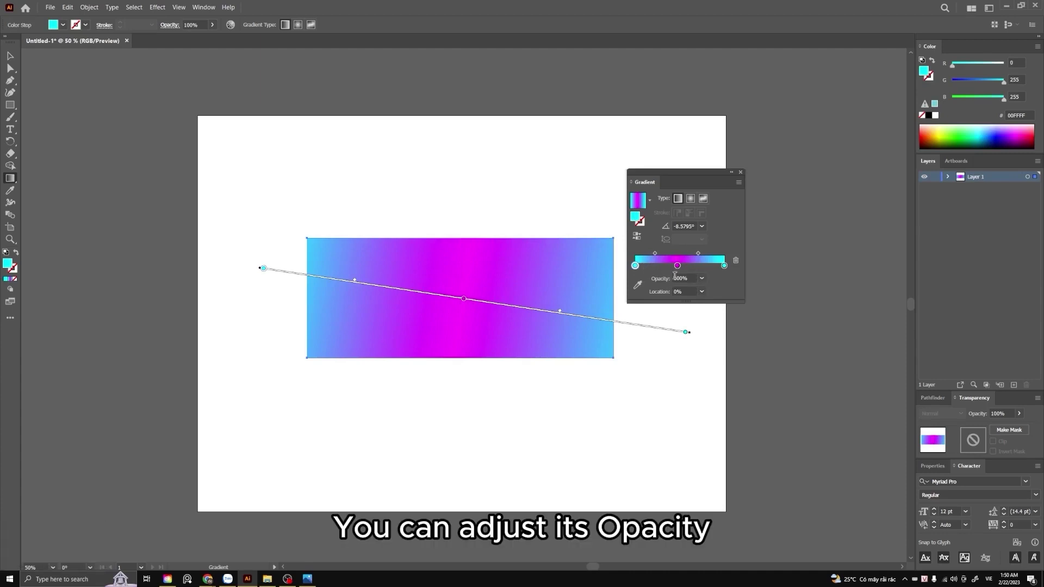
{"action": "left_click", "coordinate": [675, 280]}
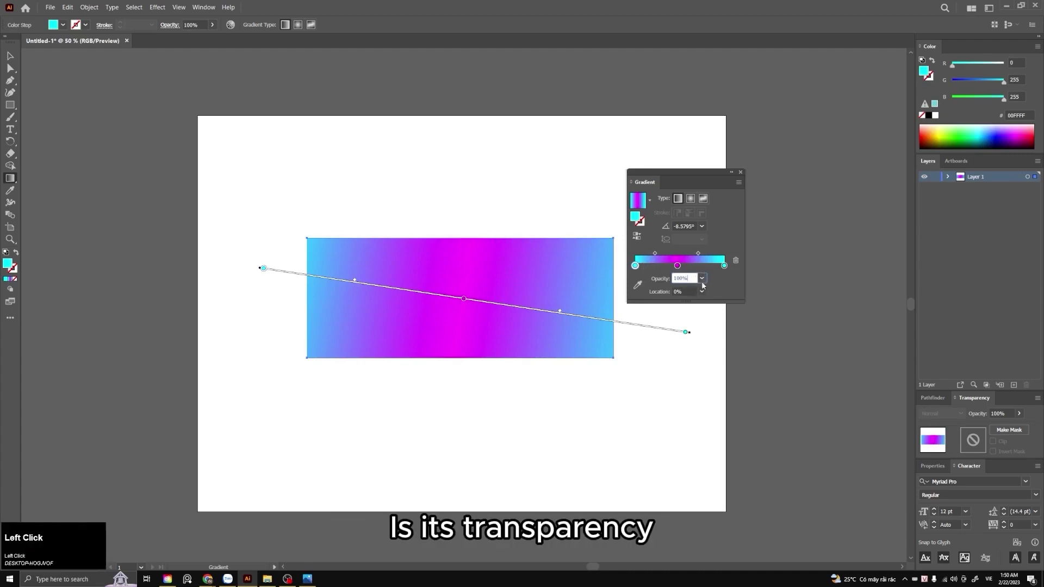
{"action": "left_click", "coordinate": [701, 279]}
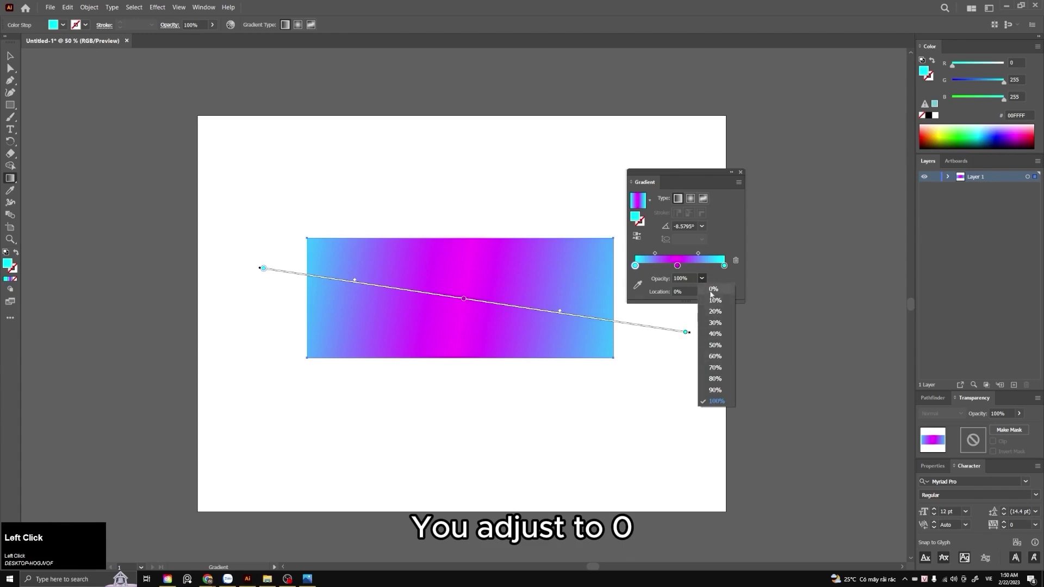
{"action": "left_click", "coordinate": [707, 290]}
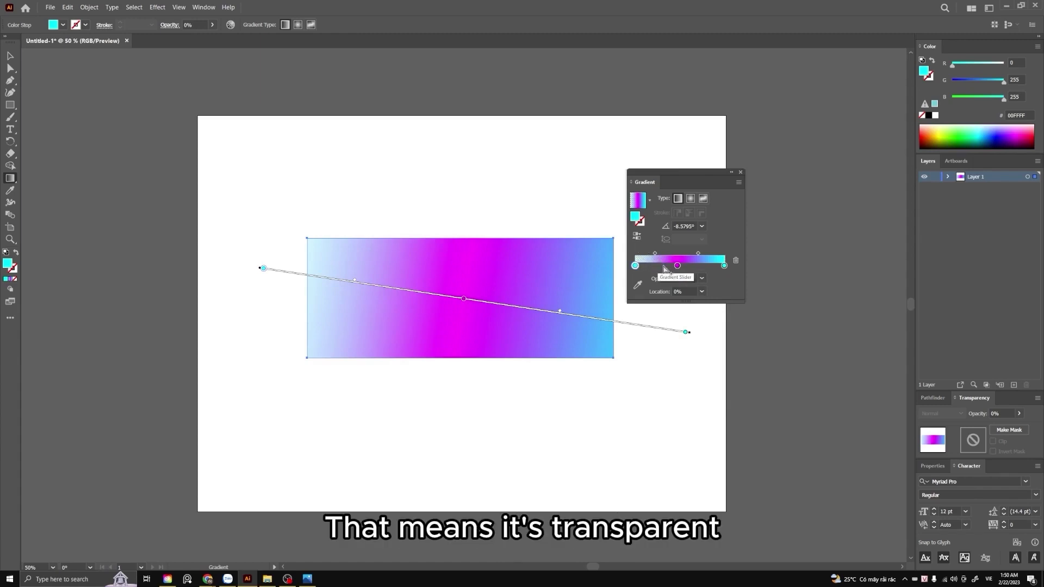
{"action": "left_click", "coordinate": [701, 278]}
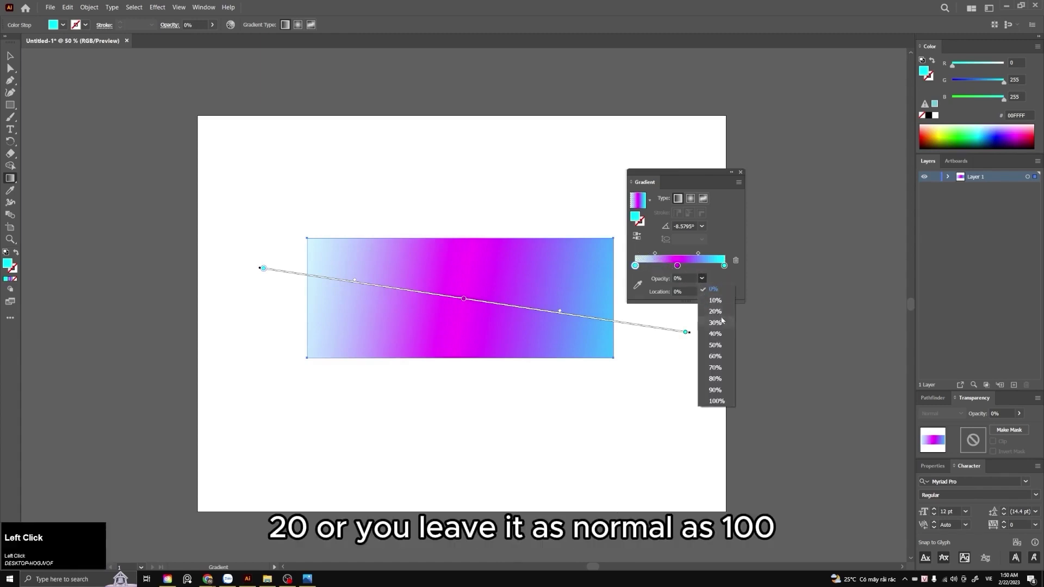
{"action": "left_click", "coordinate": [715, 322]}
{"action": "left_click", "coordinate": [702, 279]}
{"action": "left_click", "coordinate": [717, 401]}
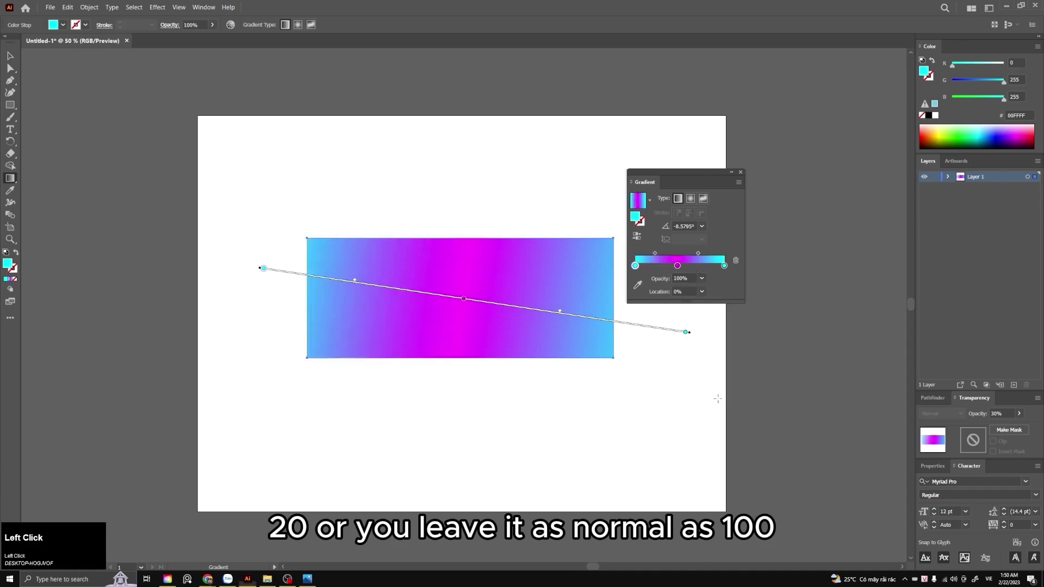
Try locations of 60%, 100% and 50% for the starting cyan stop and return it to 0%
{"action": "left_click", "coordinate": [702, 292]}
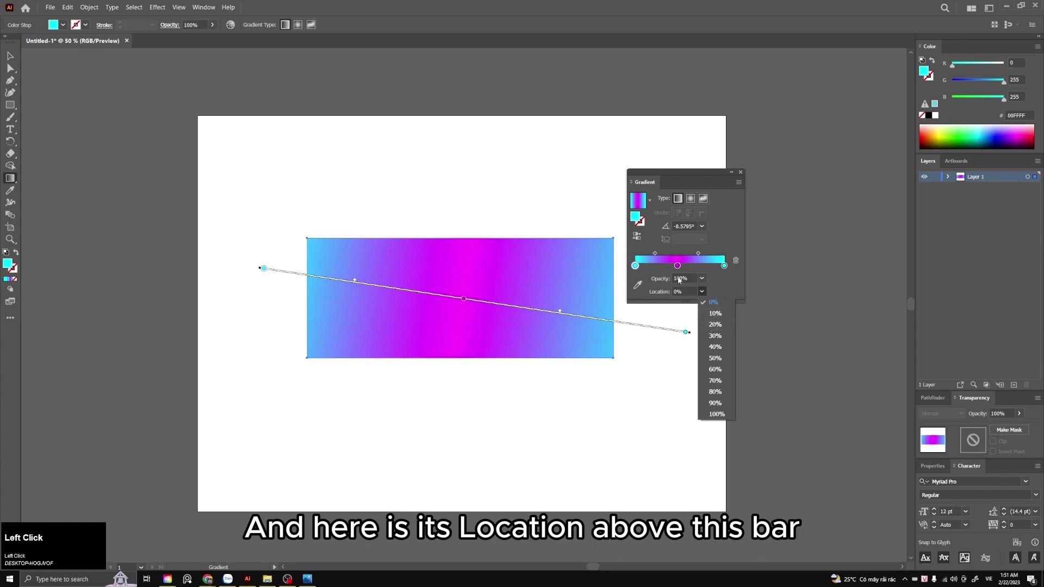
{"action": "left_click", "coordinate": [718, 368]}
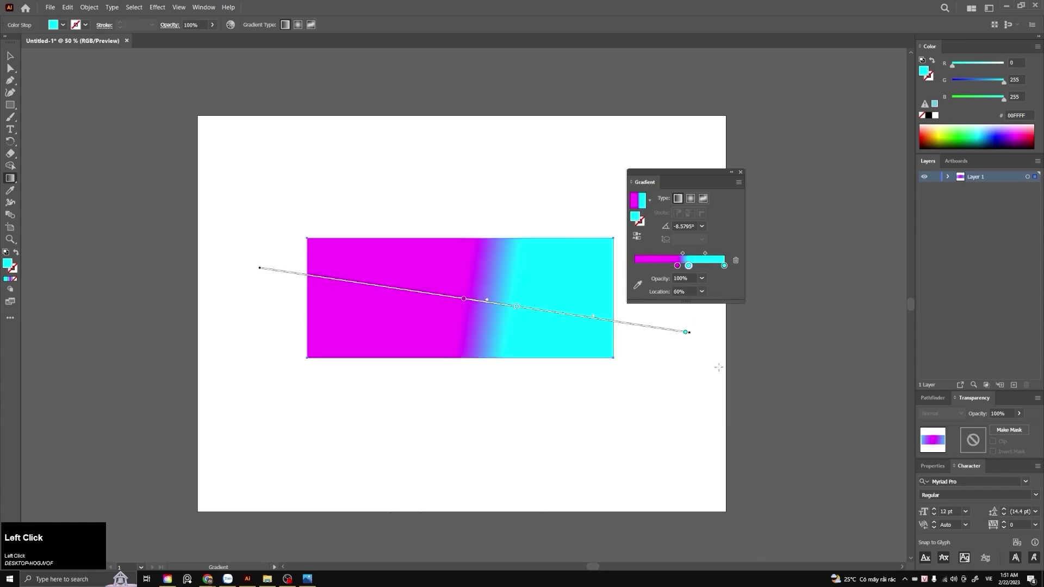
{"action": "left_click", "coordinate": [702, 292]}
{"action": "left_click", "coordinate": [721, 415]}
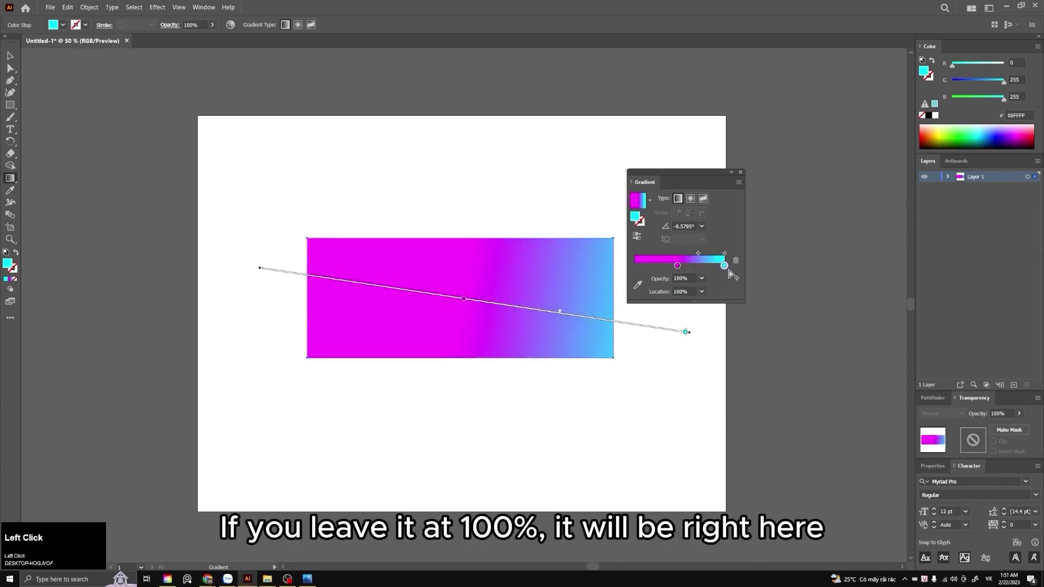
{"action": "left_click", "coordinate": [702, 292]}
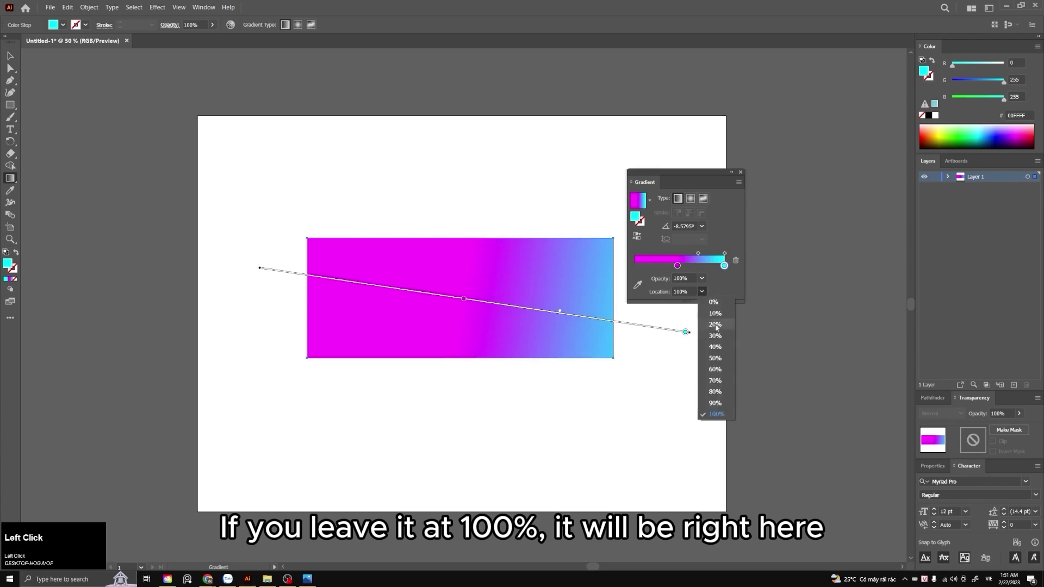
{"action": "left_click", "coordinate": [707, 297]}
{"action": "left_click", "coordinate": [702, 292]}
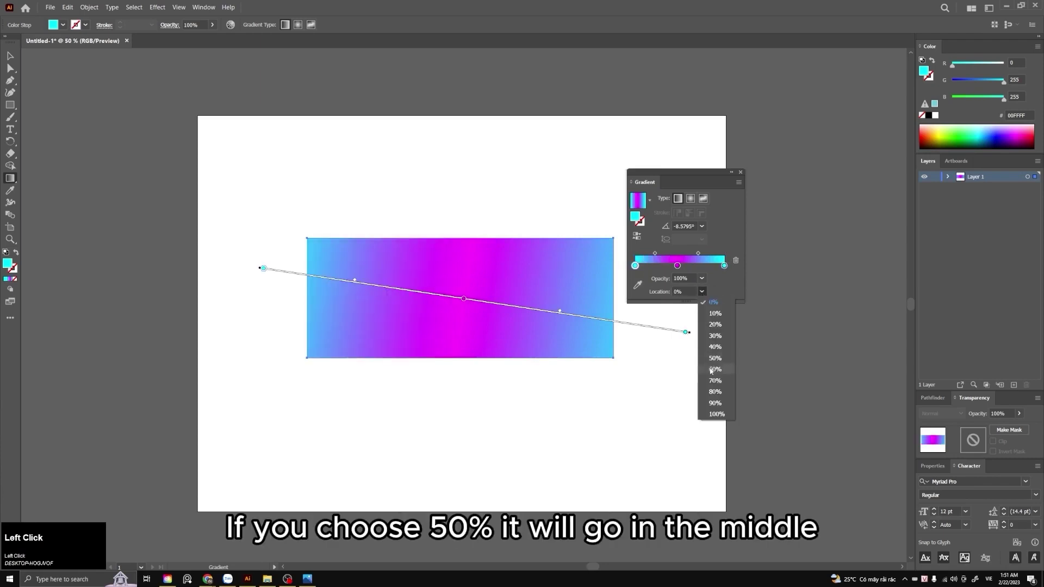
{"action": "left_click", "coordinate": [709, 371]}
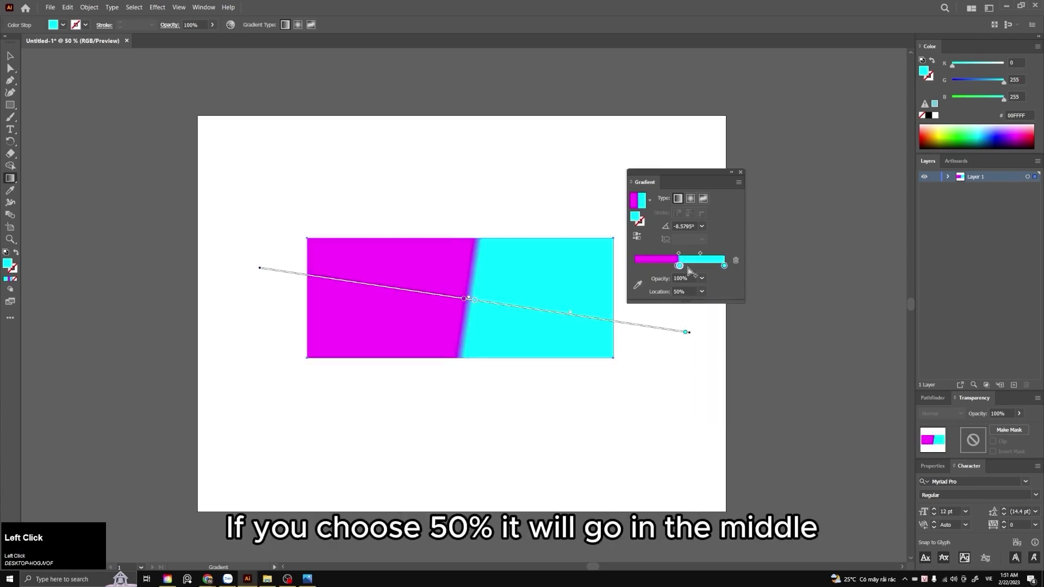
{"action": "left_click", "coordinate": [702, 292]}
{"action": "left_click", "coordinate": [719, 310]}
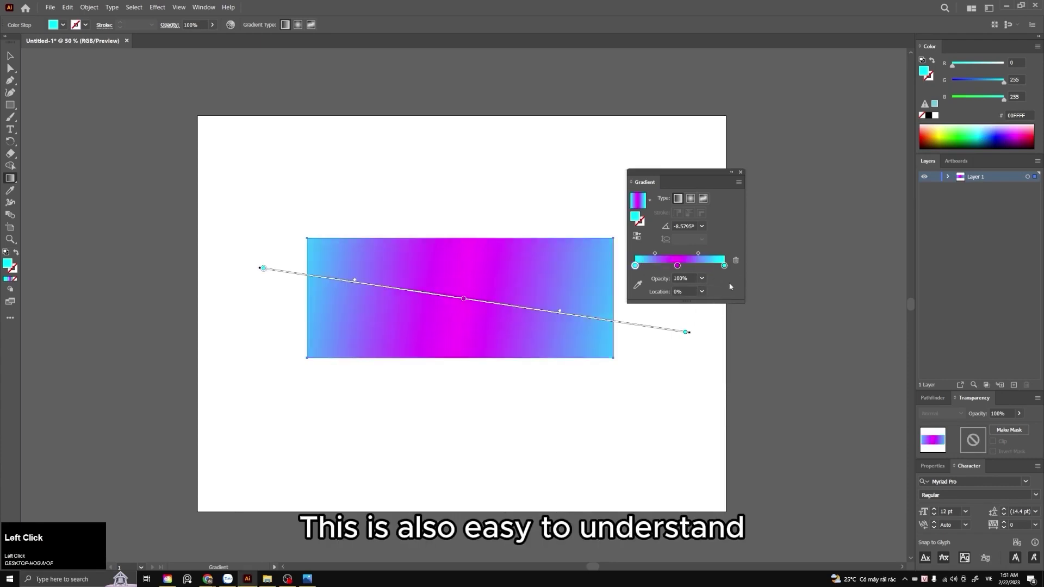
Remove the magenta middle stop from the gradient, and undo a trial stop added at about 39%
{"action": "left_click", "coordinate": [678, 267]}
{"action": "left_click_drag", "start_coordinate": [678, 269], "coordinate": [663, 294]}
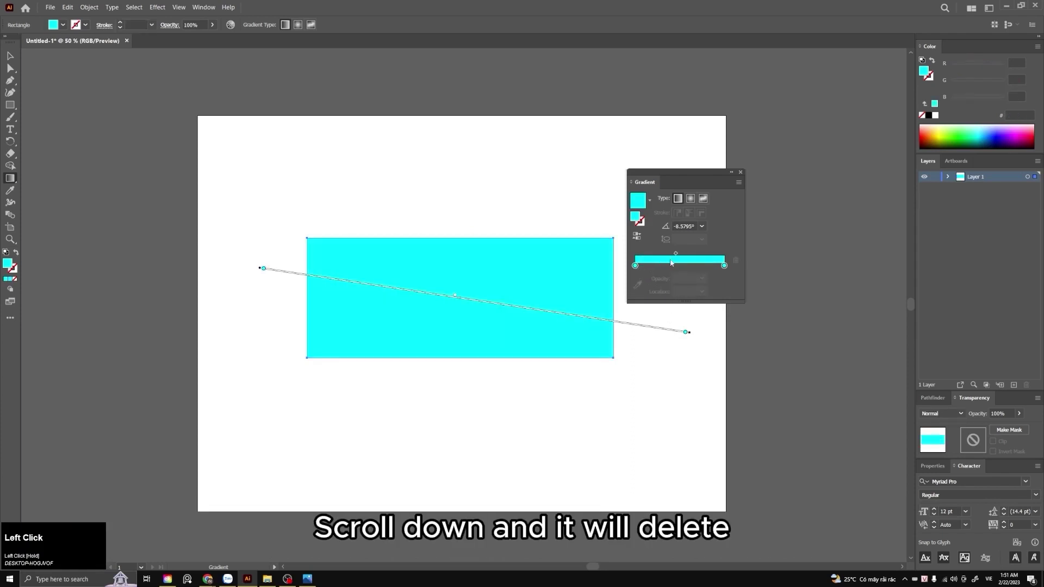
{"action": "left_click", "coordinate": [670, 264]}
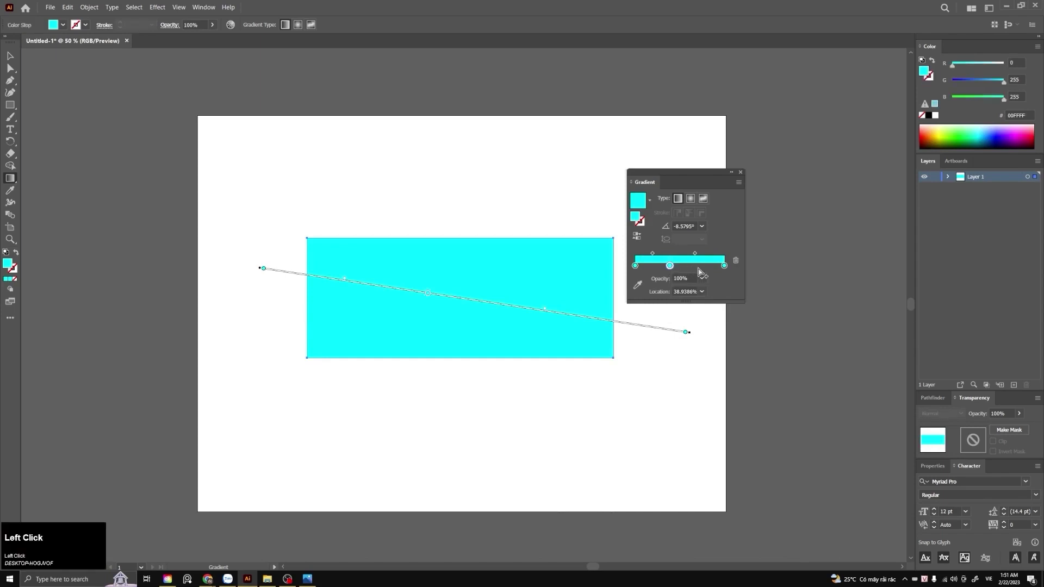
{"action": "key", "text": "ctrl+z"}
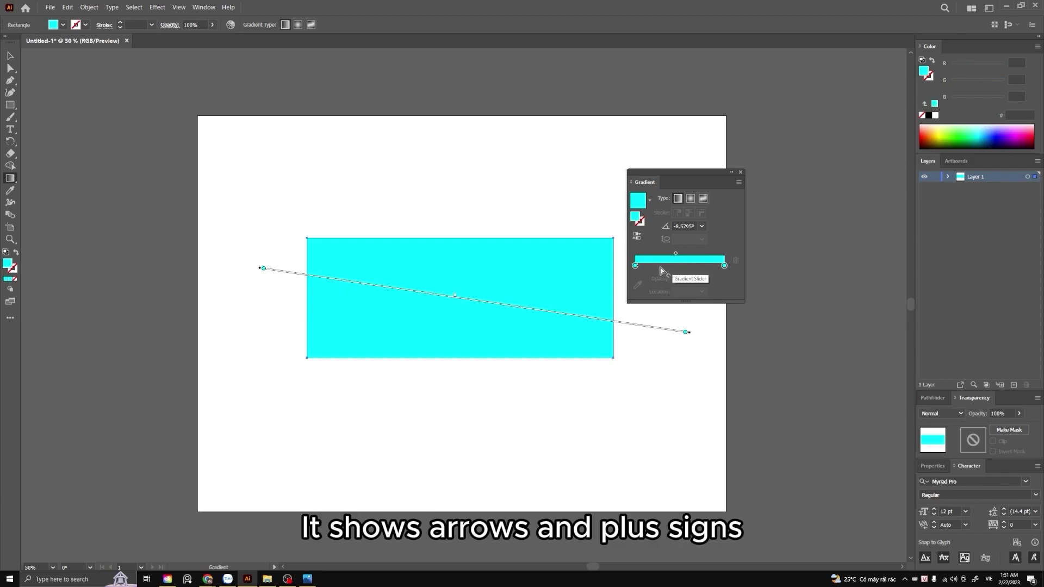
Try adding four cyan stops along the gradient, including ones at about 34% and 53%, and remove them all again
{"action": "left_click", "coordinate": [666, 268]}
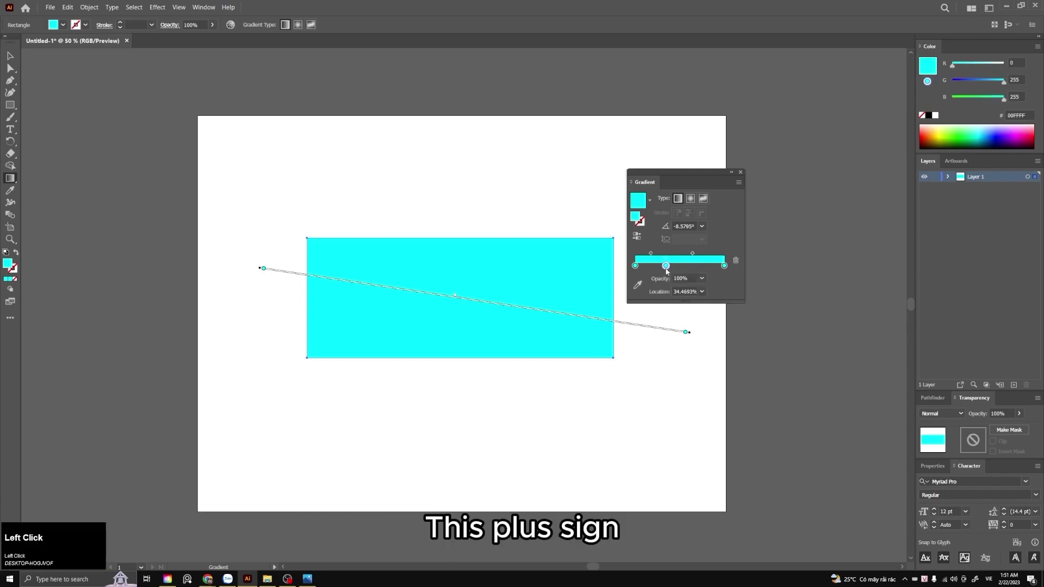
{"action": "left_click", "coordinate": [712, 268]}
{"action": "left_click", "coordinate": [699, 268]}
{"action": "left_click", "coordinate": [682, 267]}
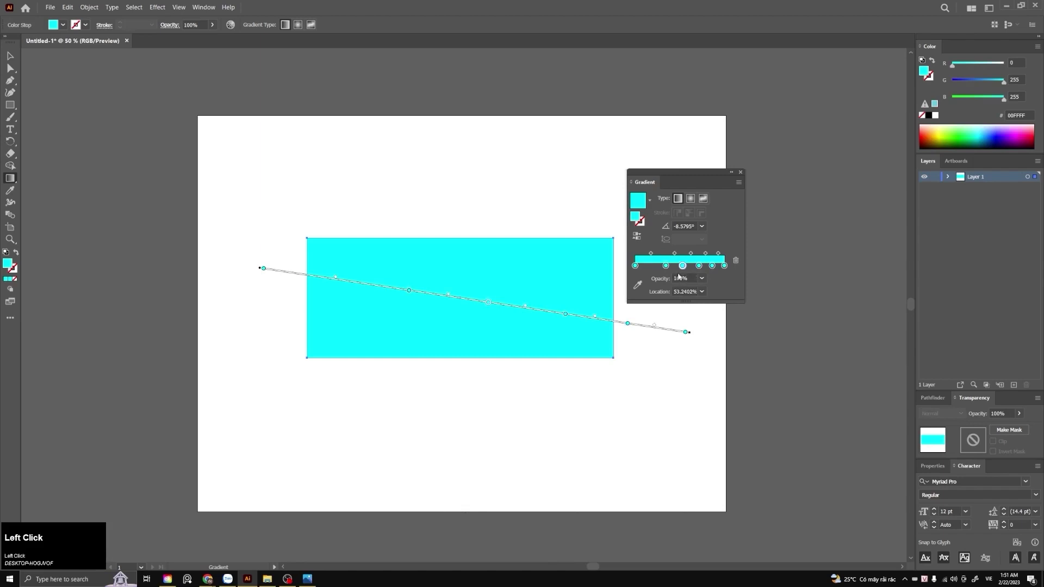
{"action": "left_click_drag", "start_coordinate": [667, 267], "coordinate": [702, 285]}
{"action": "left_click_drag", "start_coordinate": [711, 266], "coordinate": [712, 282]}
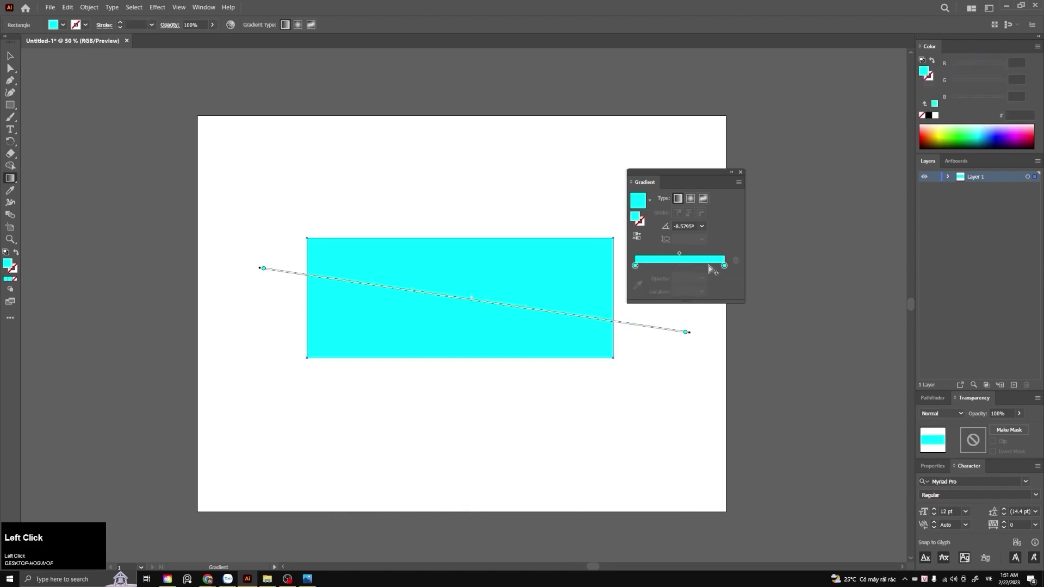
Change the rectangle's gradient to radial and recolor its starting stop magenta (FF00FF)
{"action": "left_click", "coordinate": [691, 202]}
{"action": "double_click", "coordinate": [634, 266]}
{"action": "left_click", "coordinate": [658, 298]}
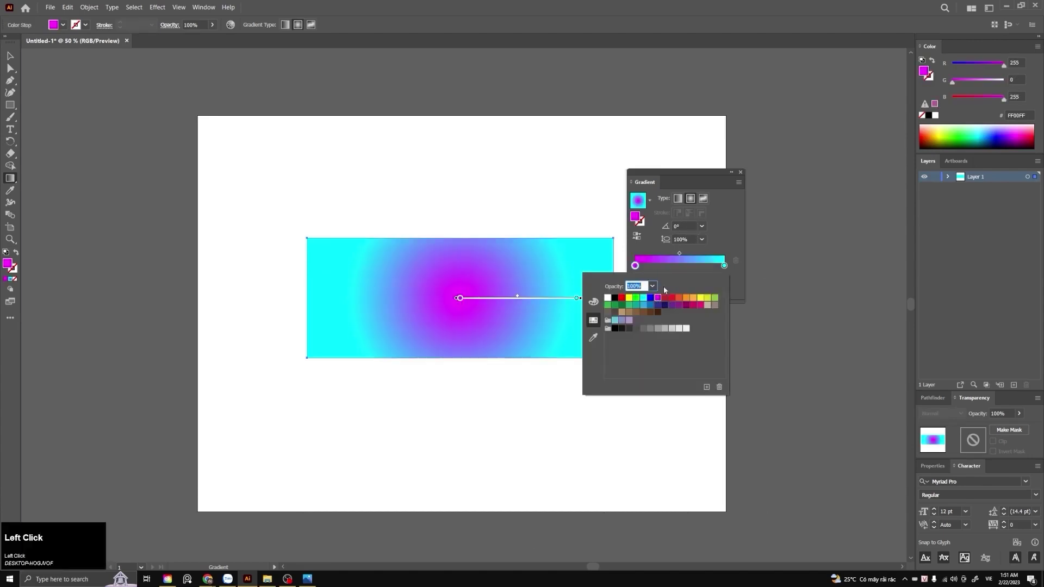
{"action": "left_click", "coordinate": [721, 241]}
Redraw the radial gradient from several centers and directions, finishing at an angle of about -156°, and undo the last extra change
{"action": "left_click_drag", "start_coordinate": [482, 282], "coordinate": [581, 151]}
{"action": "left_click_drag", "start_coordinate": [498, 315], "coordinate": [580, 384]}
{"action": "left_click_drag", "start_coordinate": [435, 313], "coordinate": [279, 344]}
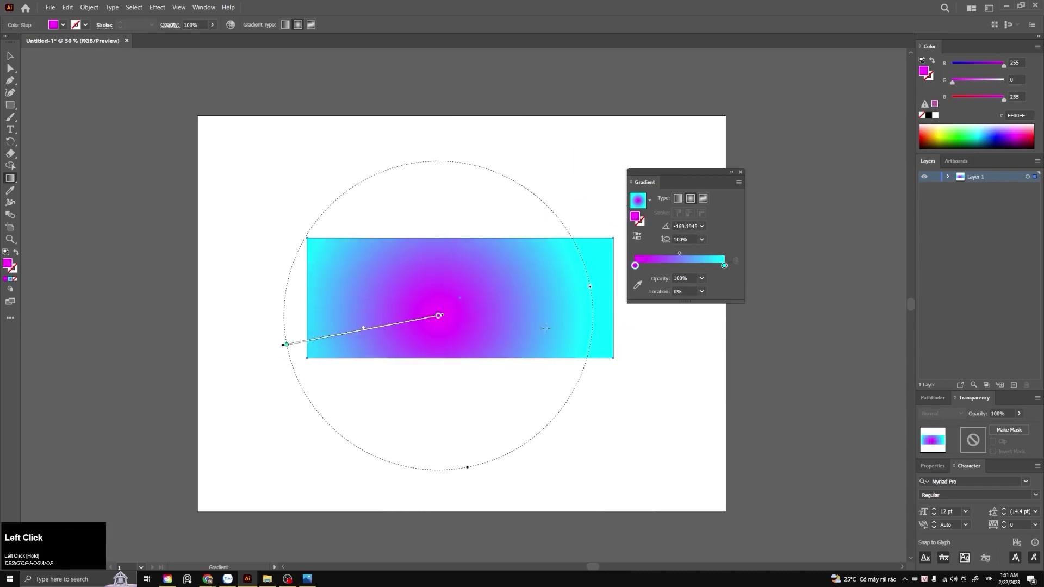
{"action": "left_click_drag", "start_coordinate": [544, 319], "coordinate": [623, 367]}
{"action": "left_click_drag", "start_coordinate": [396, 299], "coordinate": [298, 383]}
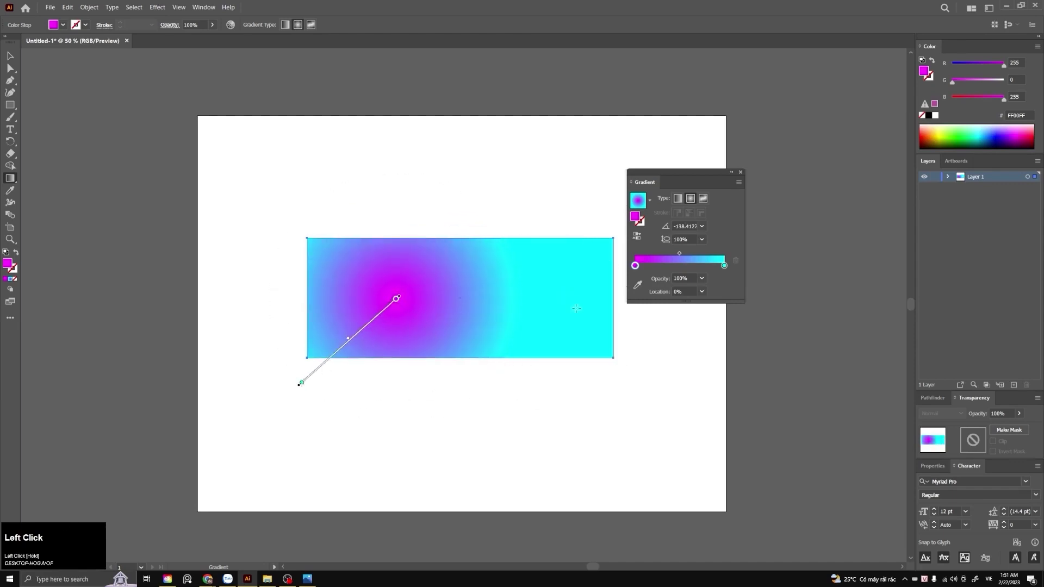
{"action": "left_click_drag", "start_coordinate": [581, 309], "coordinate": [609, 339]}
{"action": "left_click_drag", "start_coordinate": [591, 252], "coordinate": [609, 220]}
{"action": "left_click_drag", "start_coordinate": [270, 369], "coordinate": [243, 396]}
{"action": "left_click", "coordinate": [624, 420]}
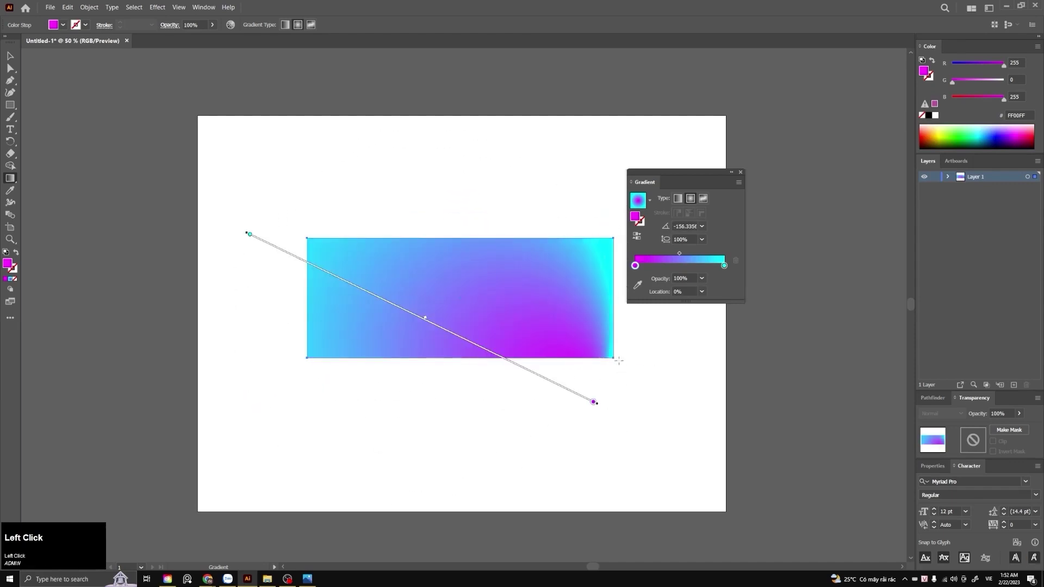
{"action": "key", "text": "ctrl+z"}
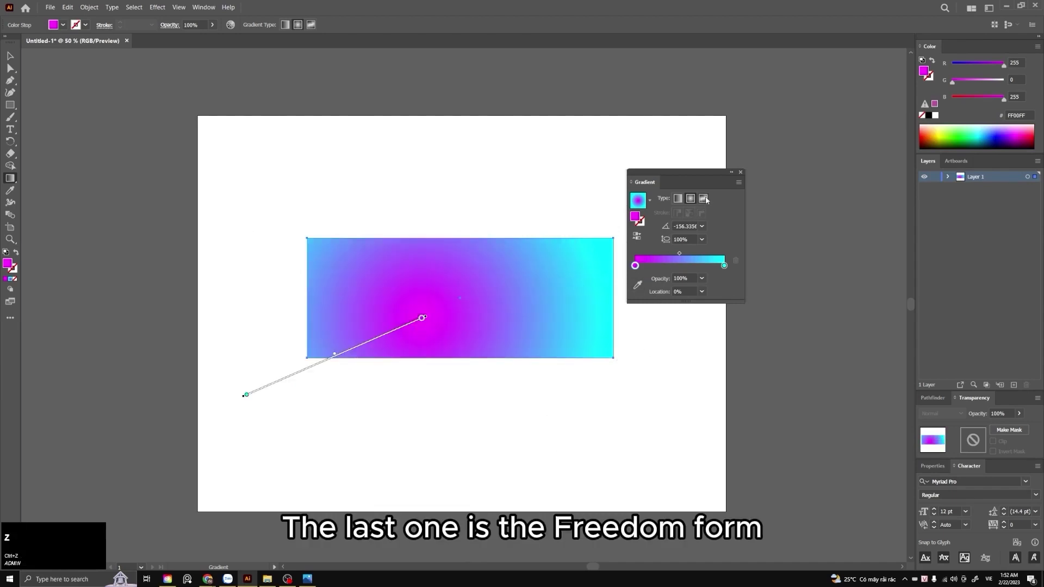
Switch the fill to a freeform gradient, move its dark upper-left point near the rectangle's center and recolor it magenta (FF00FF)
{"action": "left_click", "coordinate": [703, 199]}
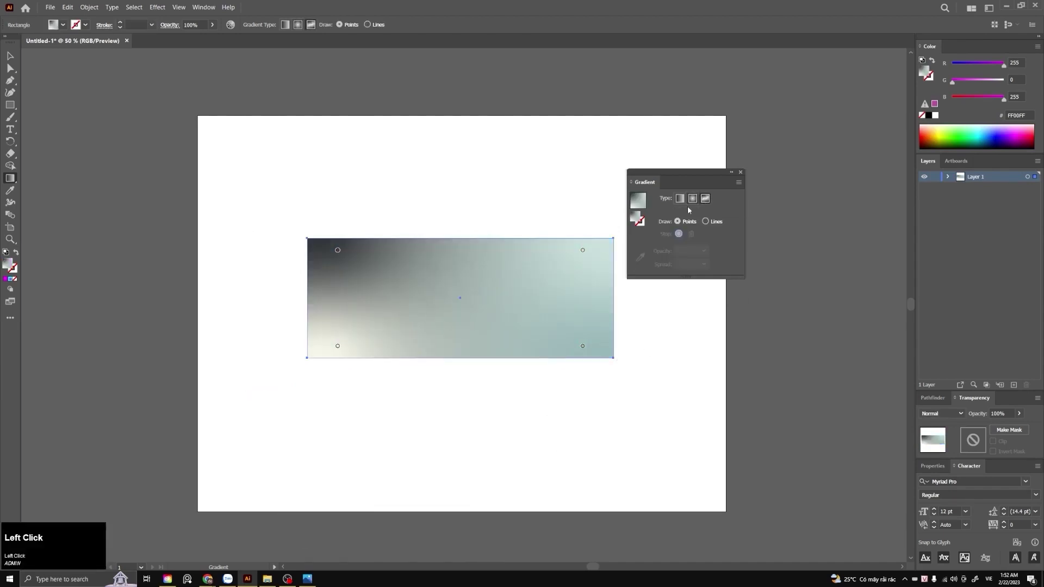
{"action": "left_click_drag", "start_coordinate": [337, 249], "coordinate": [477, 296]}
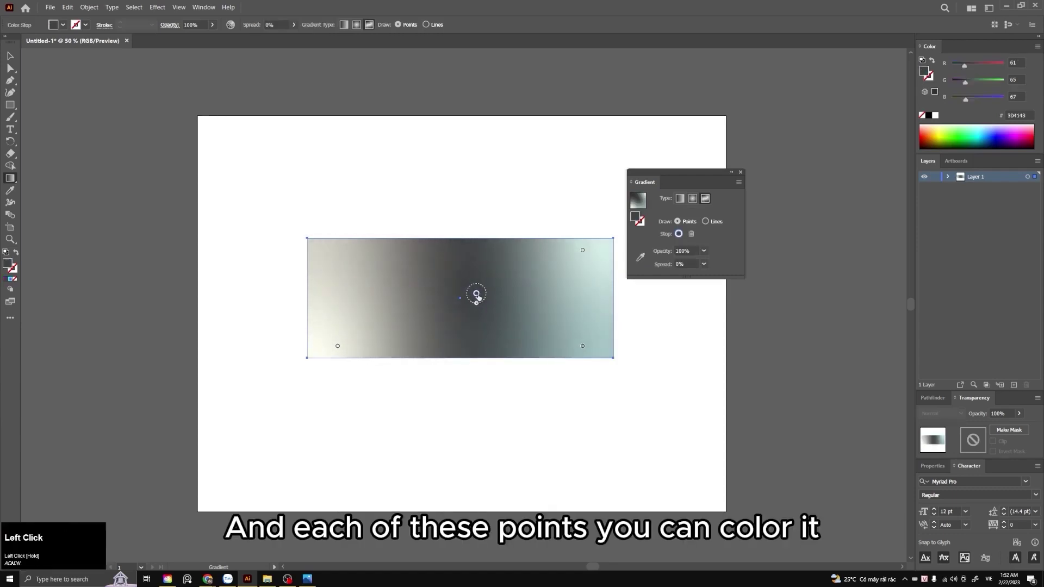
{"action": "double_click", "coordinate": [476, 295]}
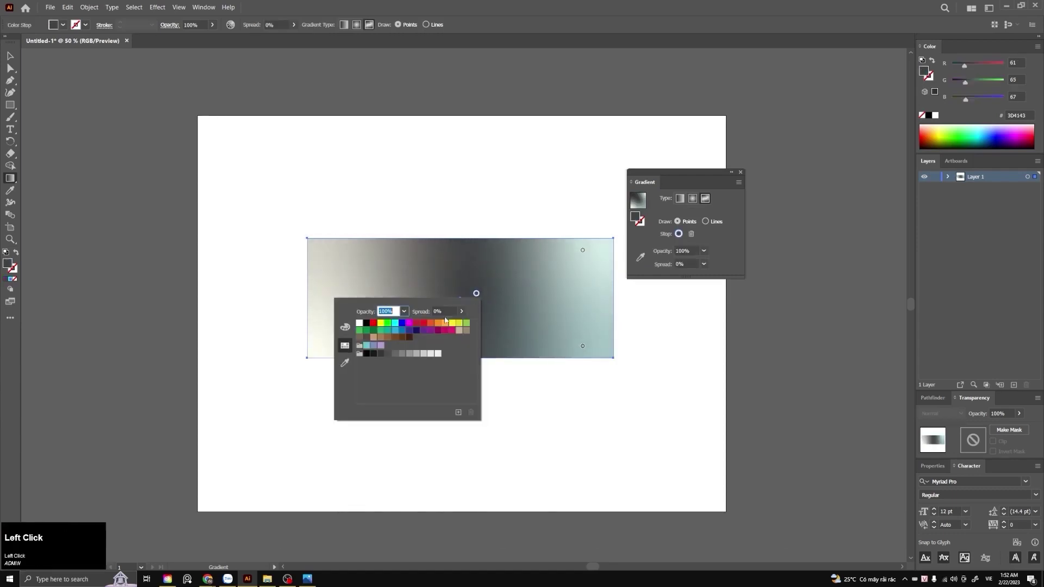
{"action": "left_click", "coordinate": [409, 323]}
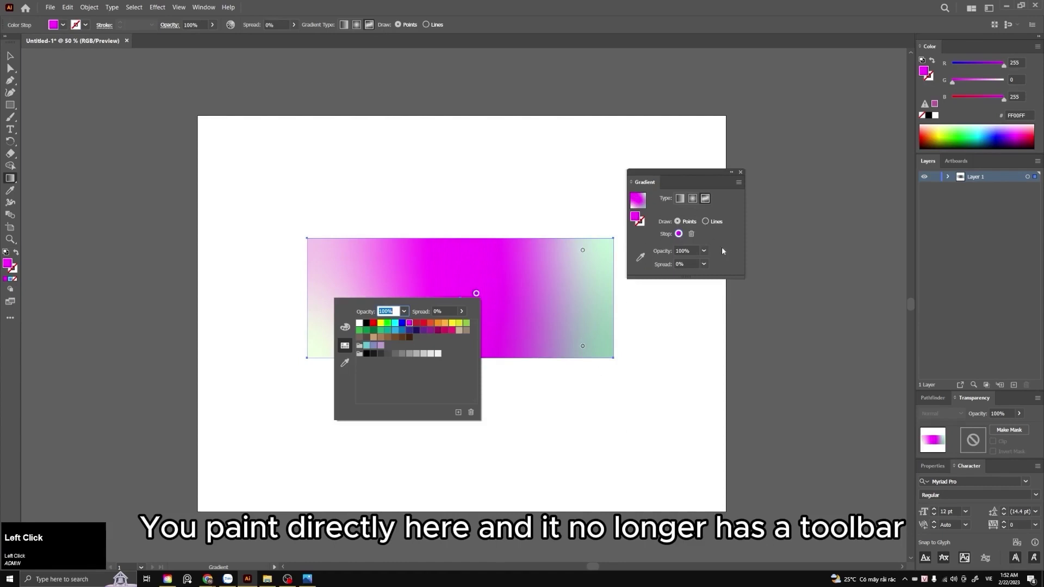
Recolor the freeform points: upper-right yellow (FCEE21), lower-right green (8CC63F) and lower-left cyan (00FFFF)
{"action": "left_click", "coordinate": [583, 258]}
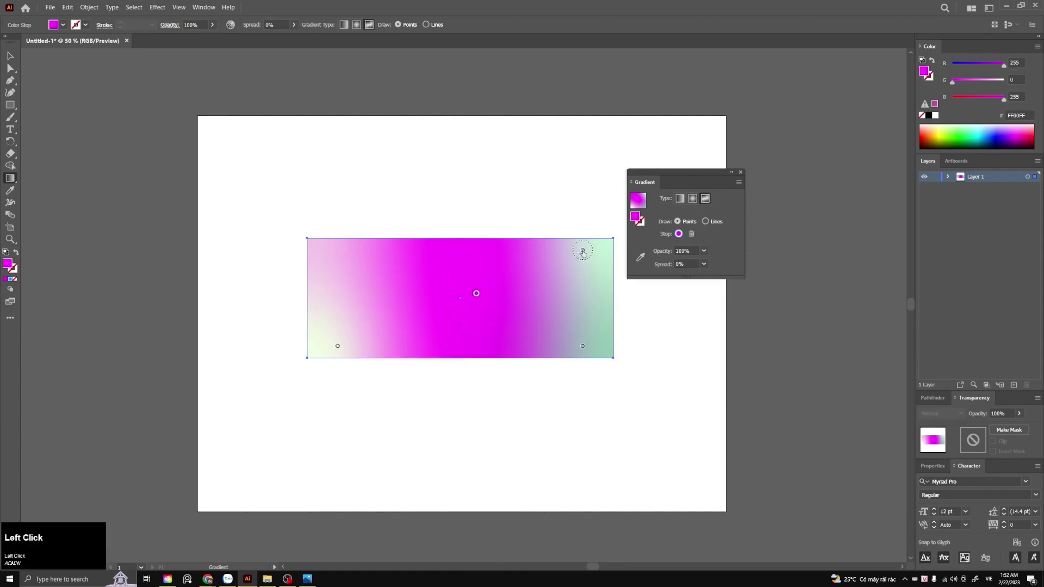
{"action": "double_click", "coordinate": [583, 252]}
{"action": "left_click", "coordinate": [558, 280]}
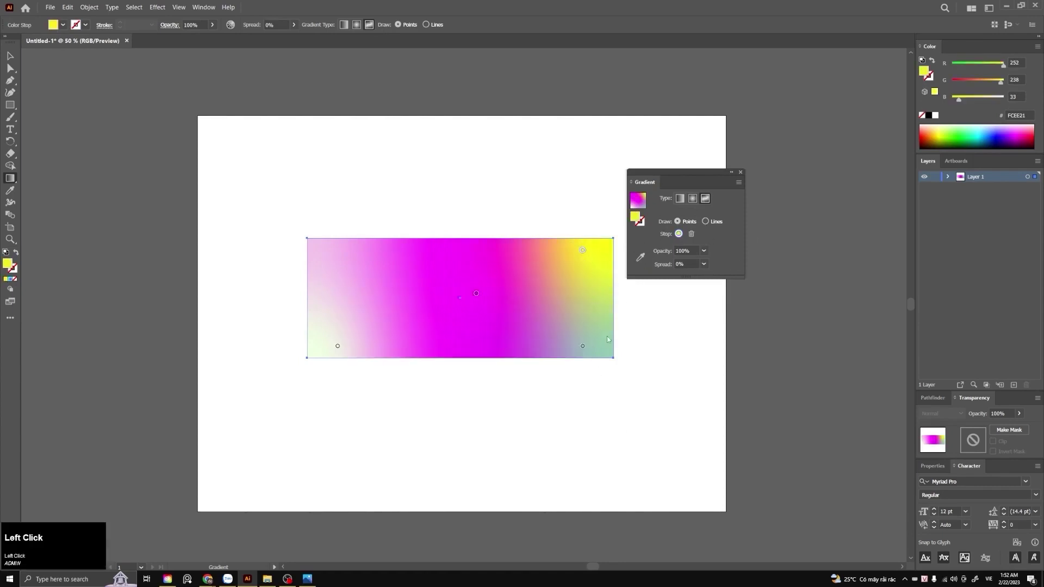
{"action": "double_click", "coordinate": [583, 347]}
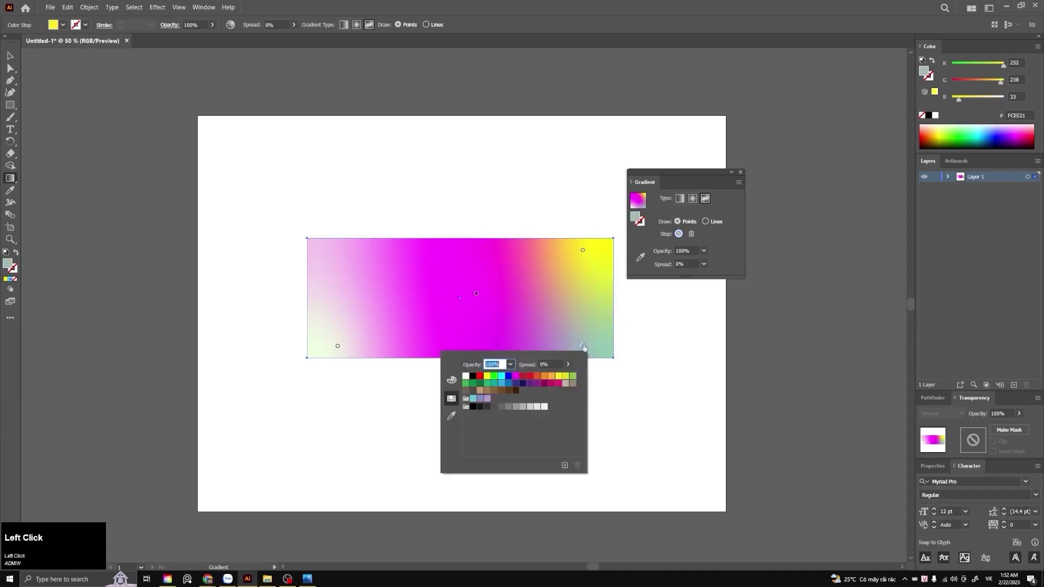
{"action": "left_click", "coordinate": [574, 377]}
{"action": "double_click", "coordinate": [338, 346]}
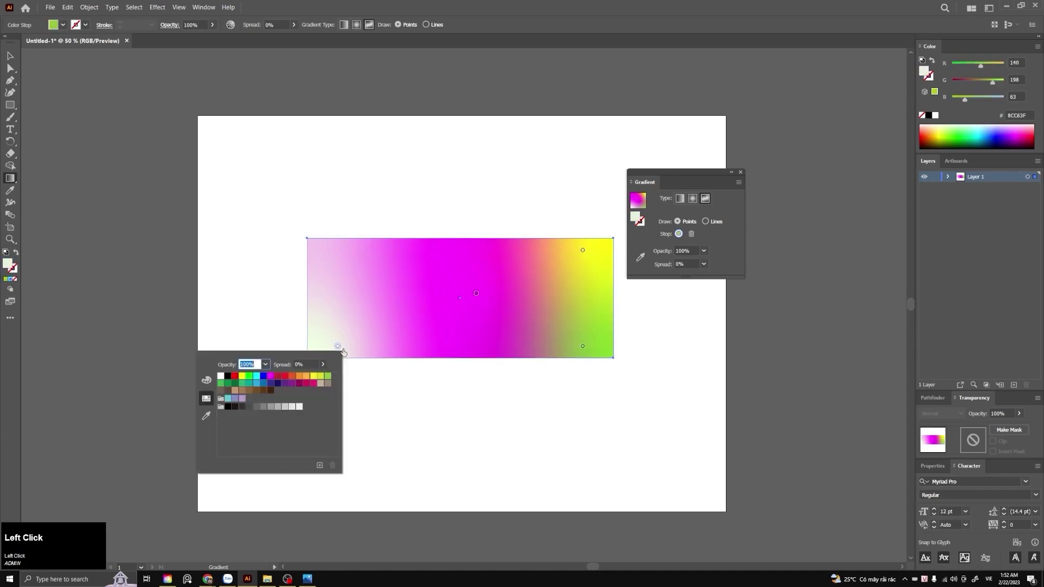
{"action": "left_click", "coordinate": [257, 377]}
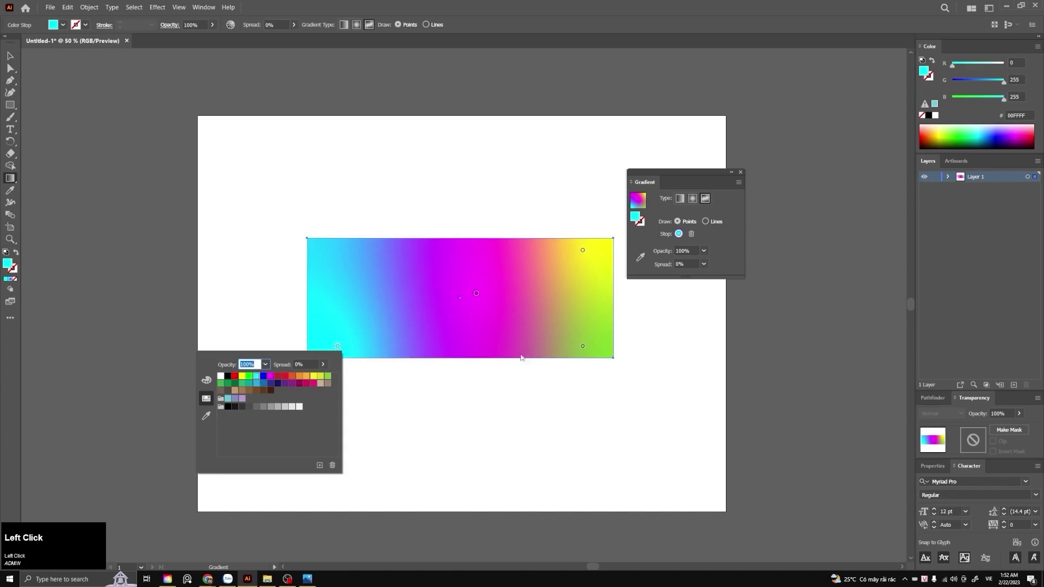
Try blue, purple (93278F), yellow and green on the lower-right freeform point and settle on cyan (00FFFF)
{"action": "left_click", "coordinate": [583, 346]}
{"action": "double_click", "coordinate": [582, 346]}
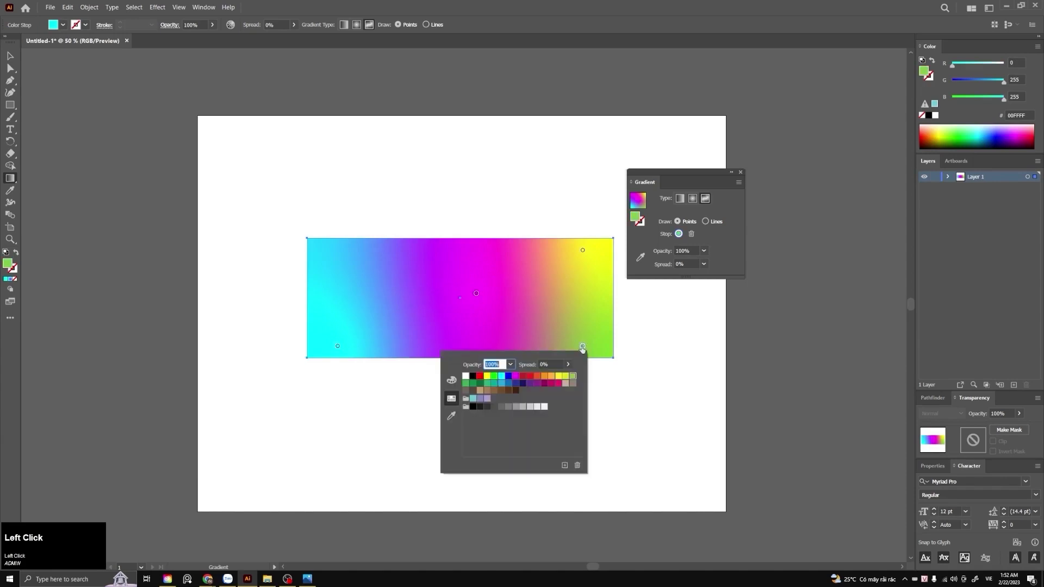
{"action": "left_click", "coordinate": [509, 375]}
{"action": "left_click", "coordinate": [537, 384]}
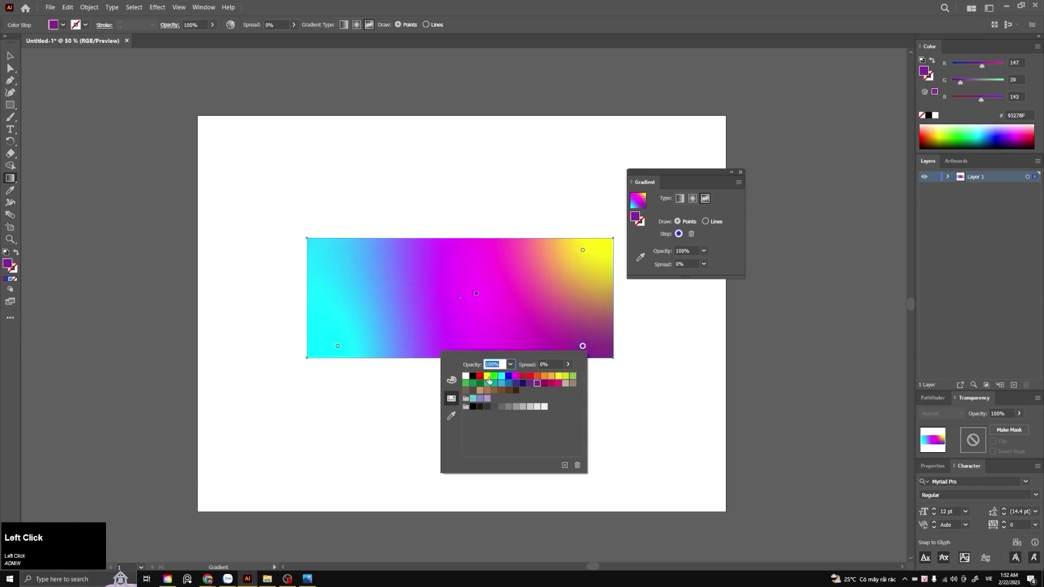
{"action": "left_click", "coordinate": [487, 376]}
{"action": "left_click", "coordinate": [494, 376]}
{"action": "left_click", "coordinate": [501, 376]}
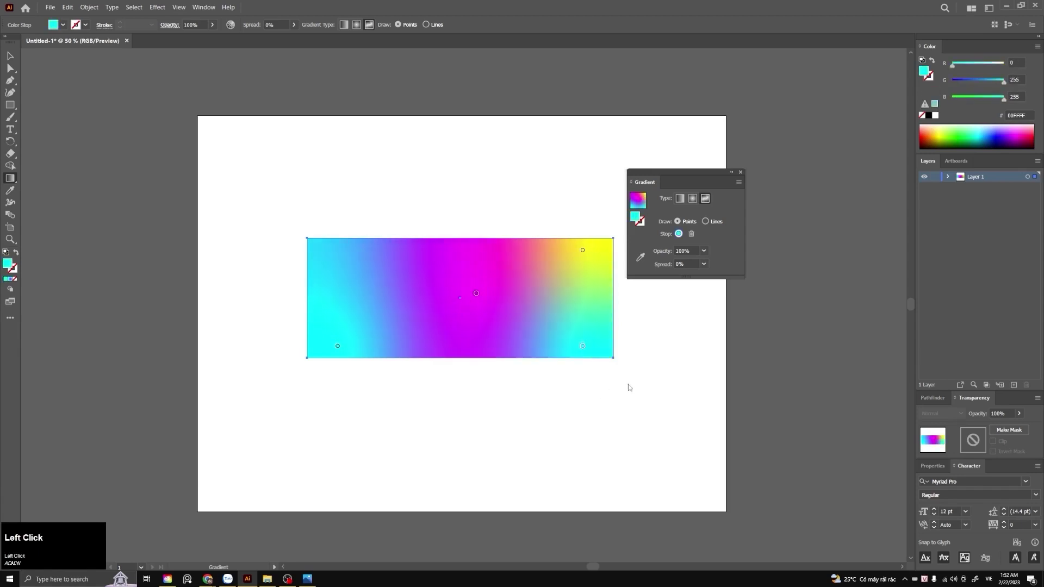
Move the magenta point just above the lower-right cyan point and the yellow point into the rectangle's left half
{"action": "left_click_drag", "start_coordinate": [476, 294], "coordinate": [580, 308]}
{"action": "left_click_drag", "start_coordinate": [582, 250], "coordinate": [383, 288]}
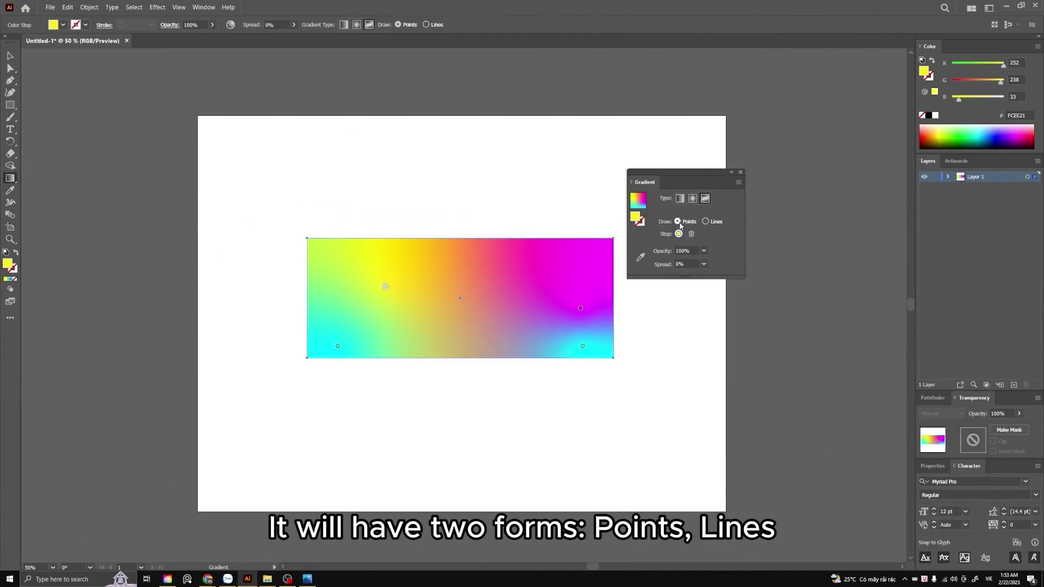
Switch freeform drawing to Lines, start a line near the rectangle's upper-right corner, and try shifting the new point's hue toward yellow
{"action": "left_click", "coordinate": [706, 222]}
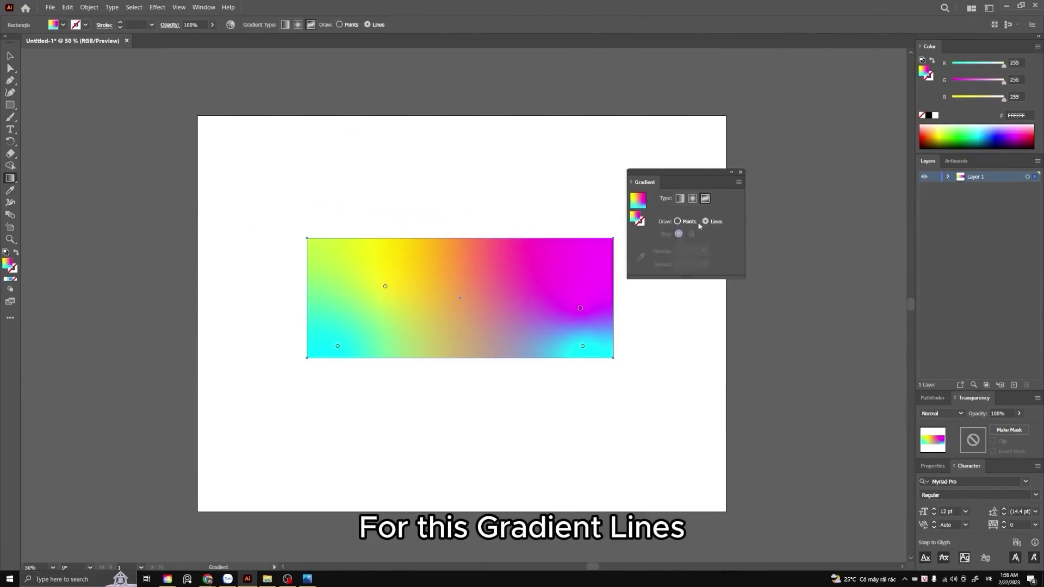
{"action": "left_click", "coordinate": [584, 259]}
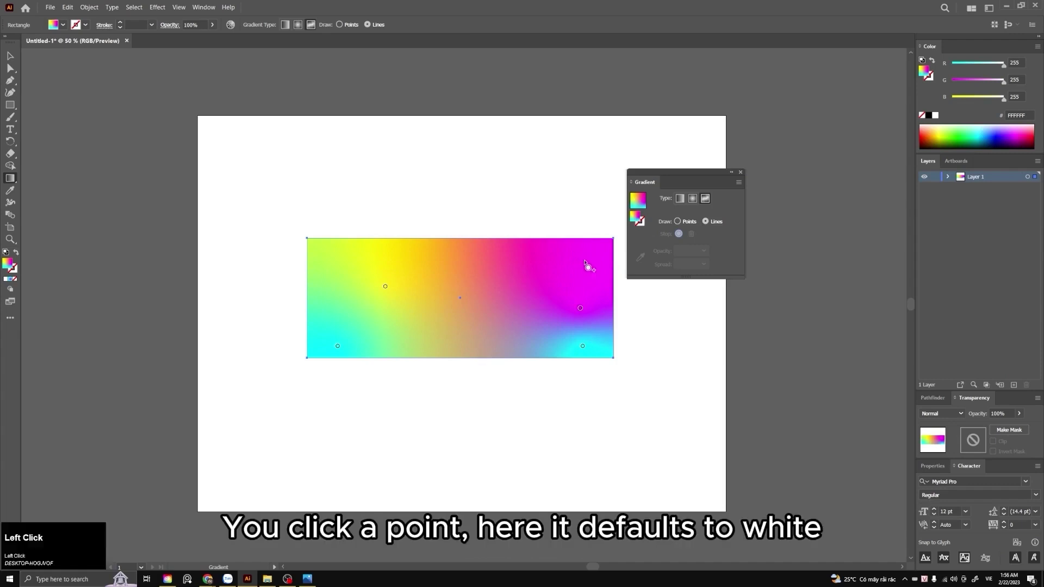
{"action": "double_click", "coordinate": [635, 219]}
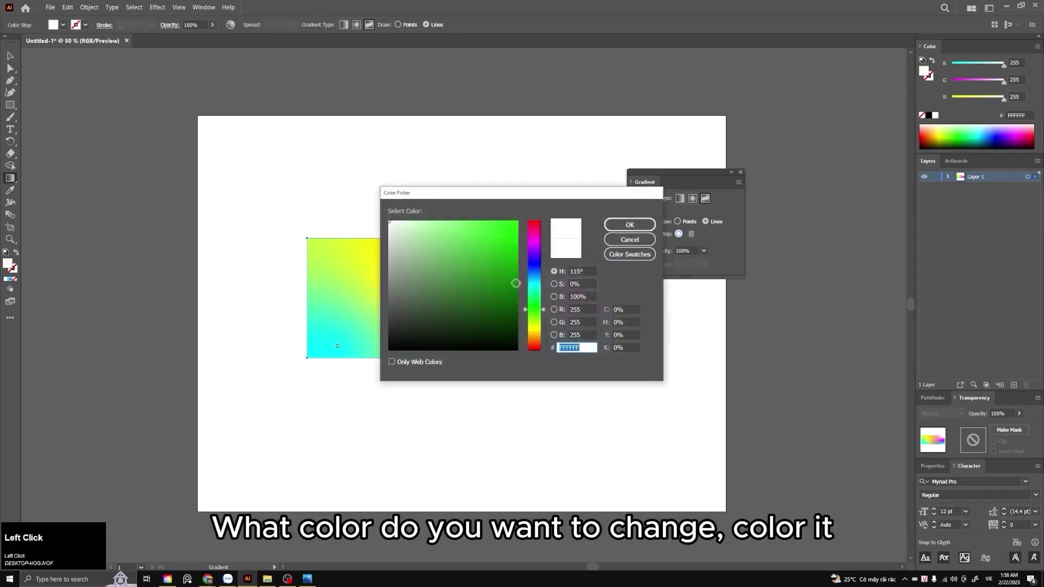
{"action": "left_click", "coordinate": [535, 292]}
{"action": "left_click_drag", "start_coordinate": [537, 290], "coordinate": [539, 330]}
{"action": "left_click", "coordinate": [629, 225]}
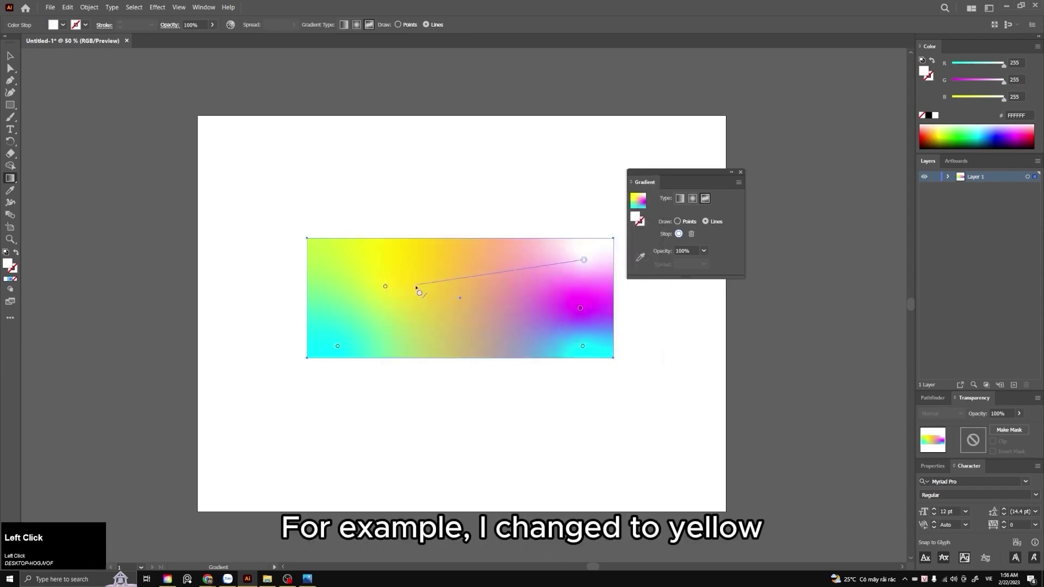
Recolor the freeform line's starting point near the rectangle's upper-right corner to yellow-green (CEFF00)
{"action": "double_click", "coordinate": [638, 215]}
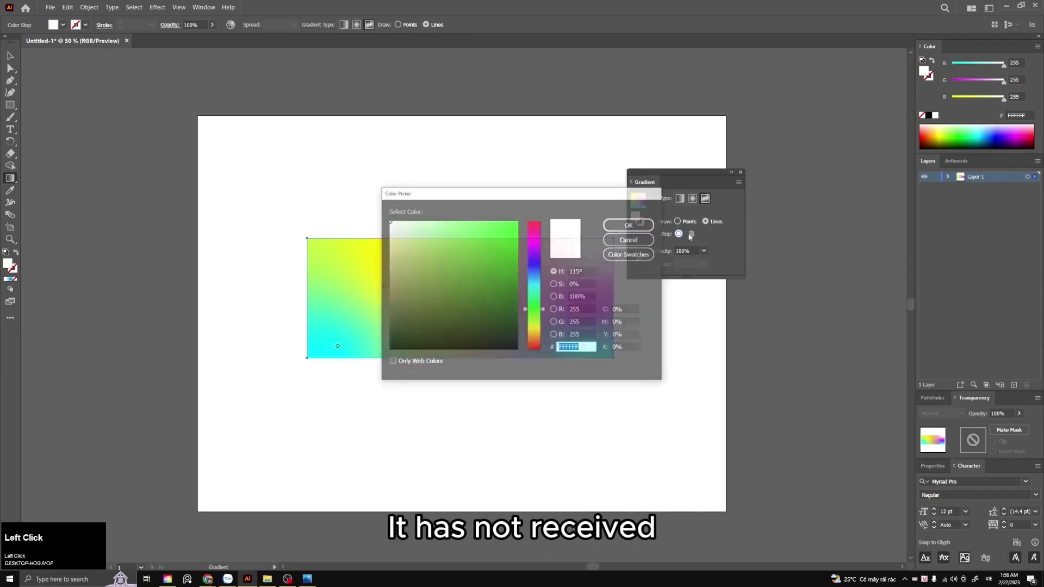
{"action": "left_click_drag", "start_coordinate": [538, 319], "coordinate": [538, 325]}
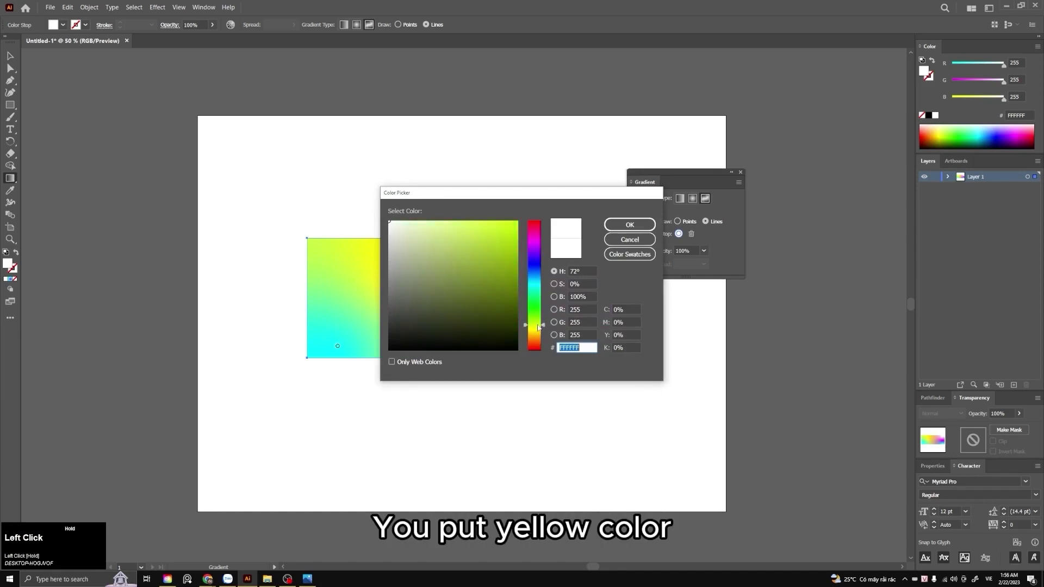
{"action": "left_click", "coordinate": [629, 225]}
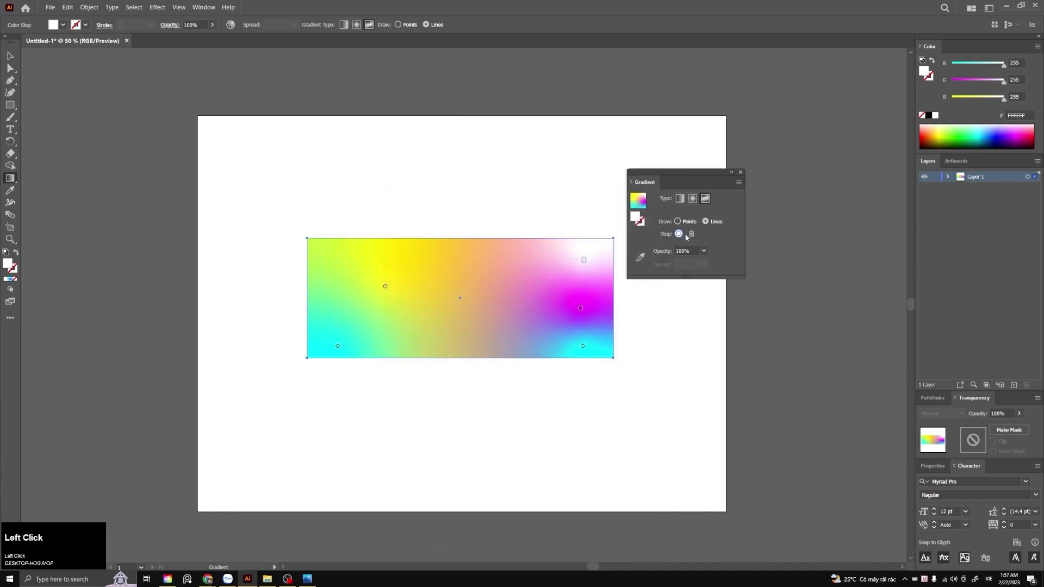
{"action": "double_click", "coordinate": [637, 217]}
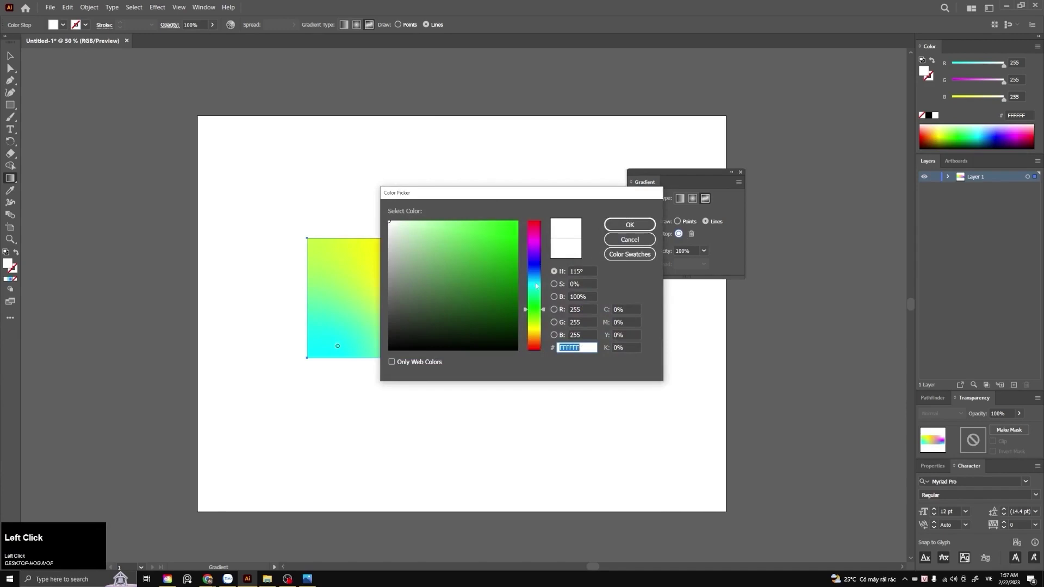
{"action": "left_click", "coordinate": [516, 222]}
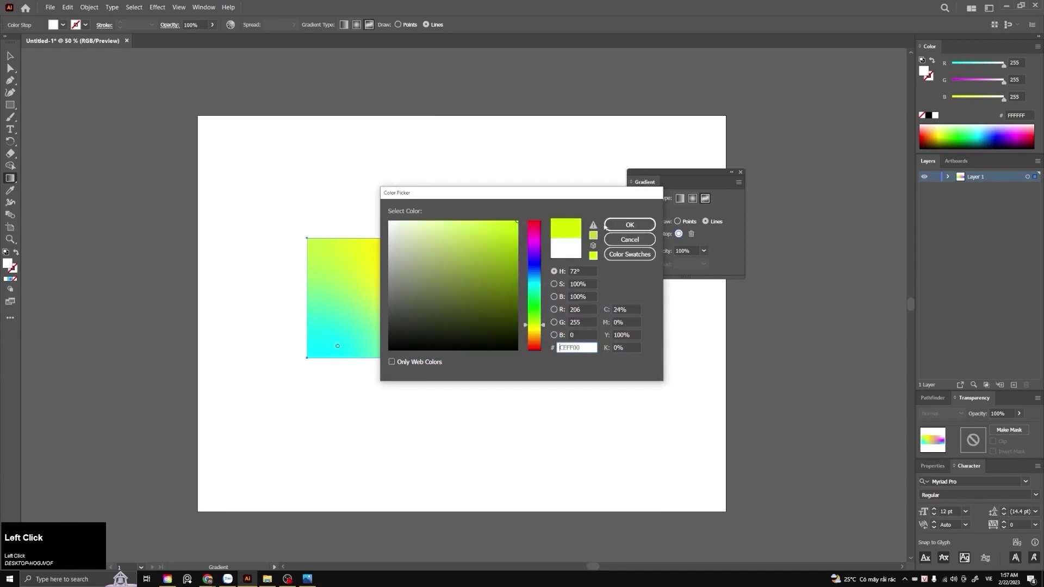
{"action": "left_click", "coordinate": [629, 224]}
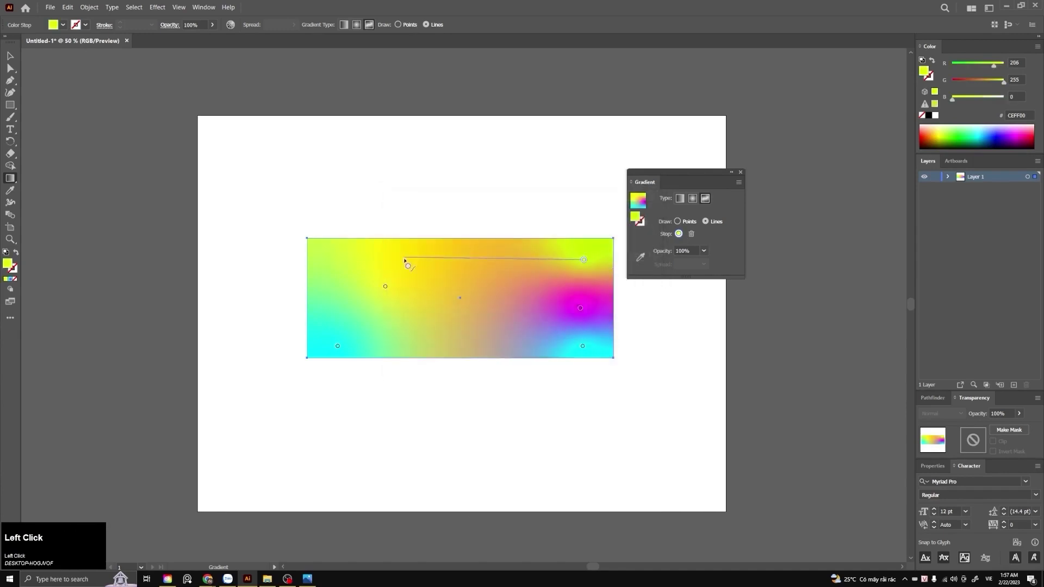
Extend the freeform line with seven more points, curving around the rectangle's left half, dipping between the stars of color and ending beside the lower-right cyan point
{"action": "left_click", "coordinate": [333, 256]}
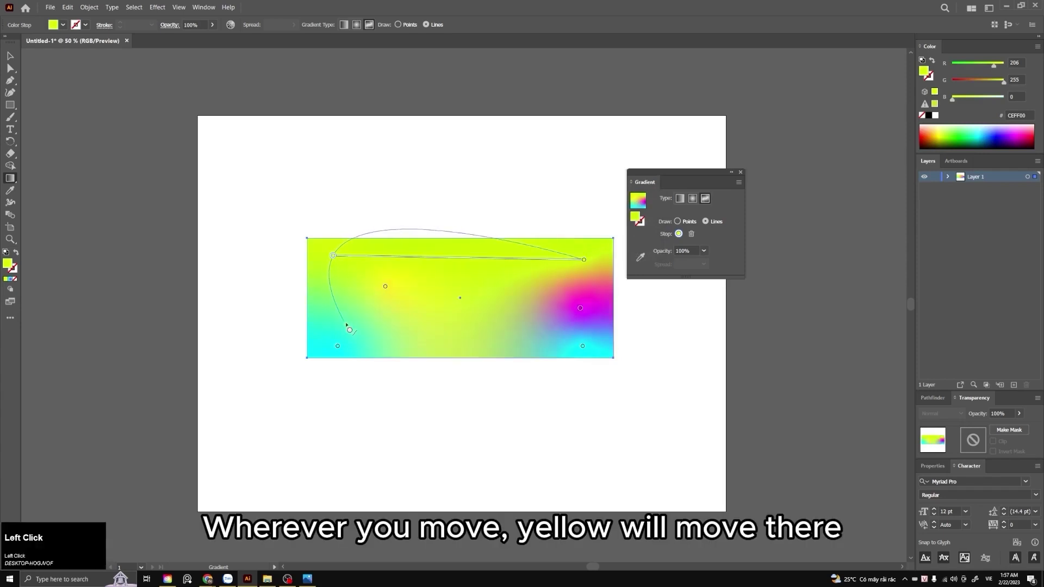
{"action": "left_click", "coordinate": [349, 323]}
{"action": "left_click", "coordinate": [488, 340]}
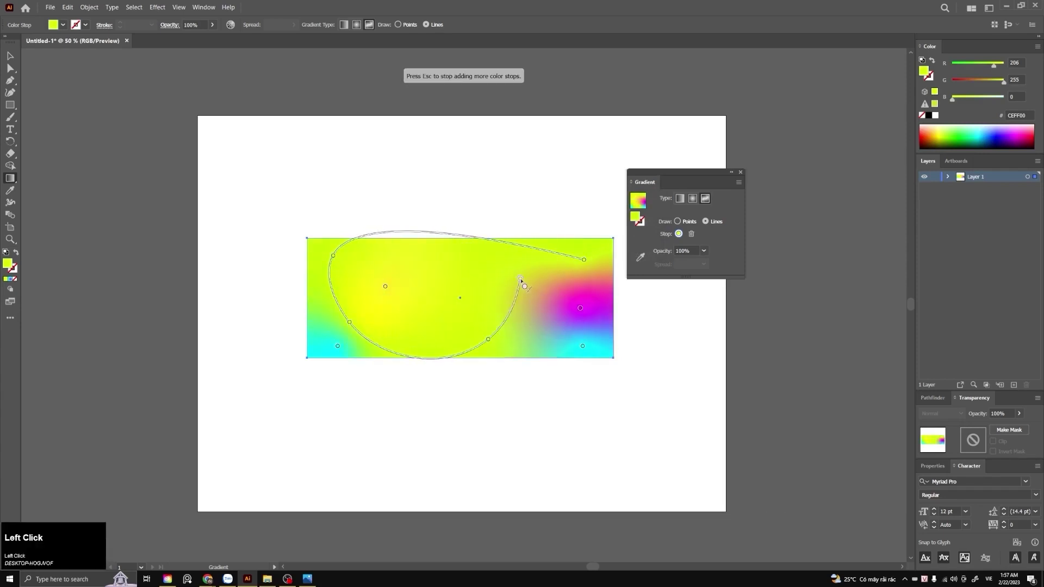
{"action": "left_click", "coordinate": [521, 279]}
{"action": "left_click", "coordinate": [557, 332]}
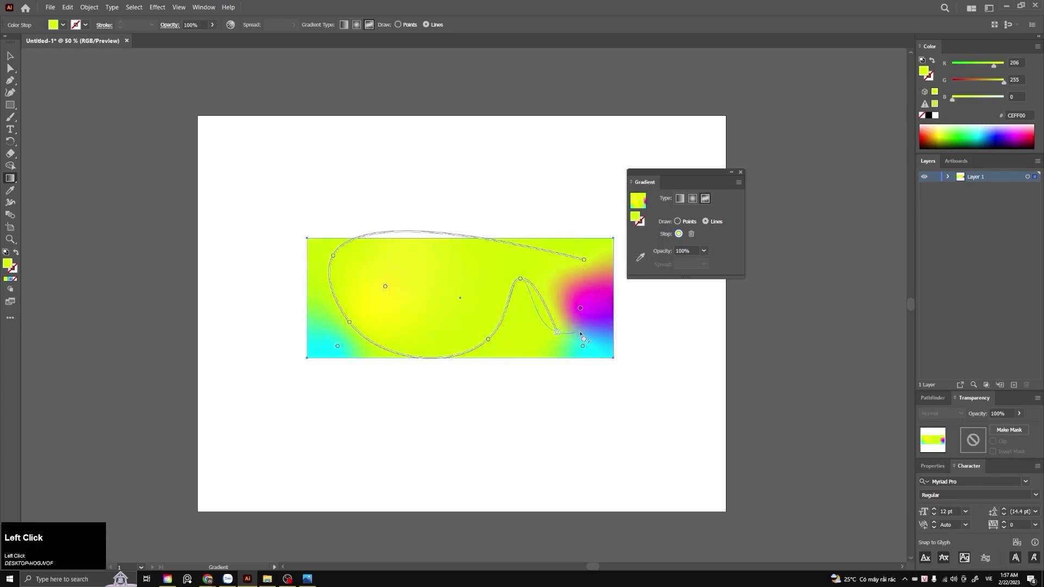
{"action": "left_click", "coordinate": [600, 326]}
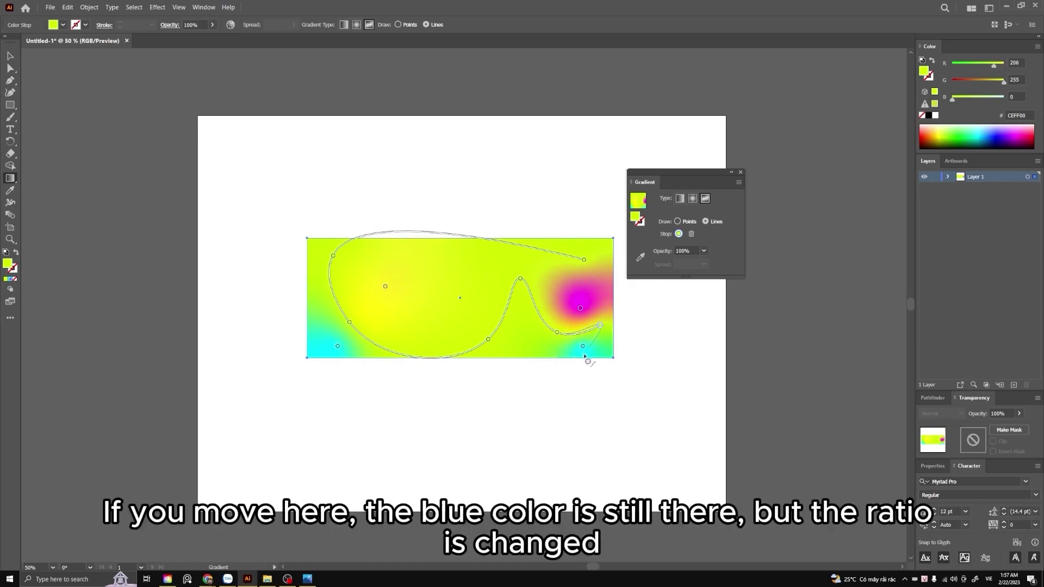
{"action": "left_click", "coordinate": [584, 354]}
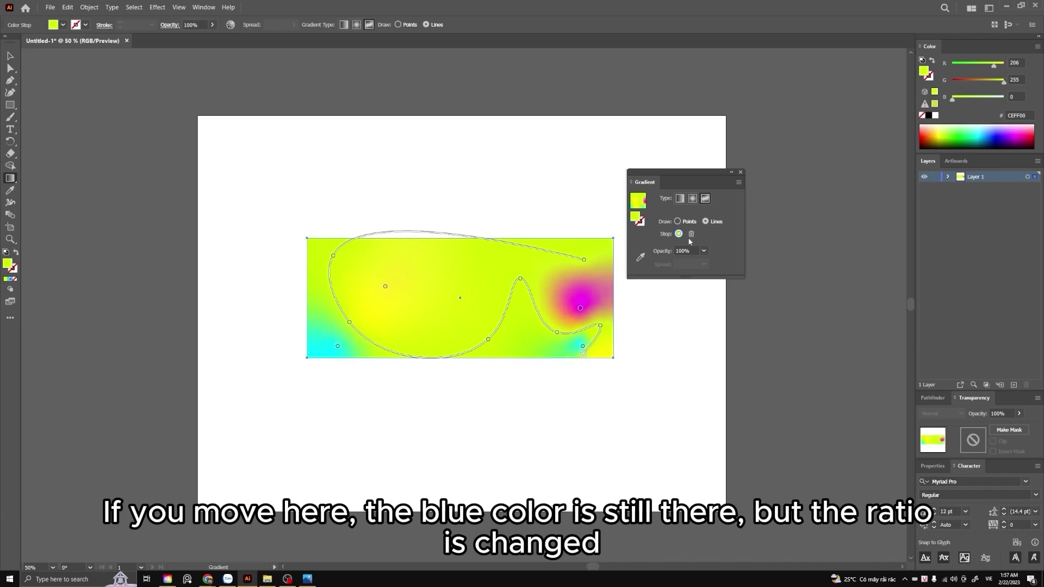
Close the gradient settings and remove the gradient rectangle from the artboard
{"action": "left_click_drag", "start_coordinate": [711, 178], "coordinate": [756, 186]}
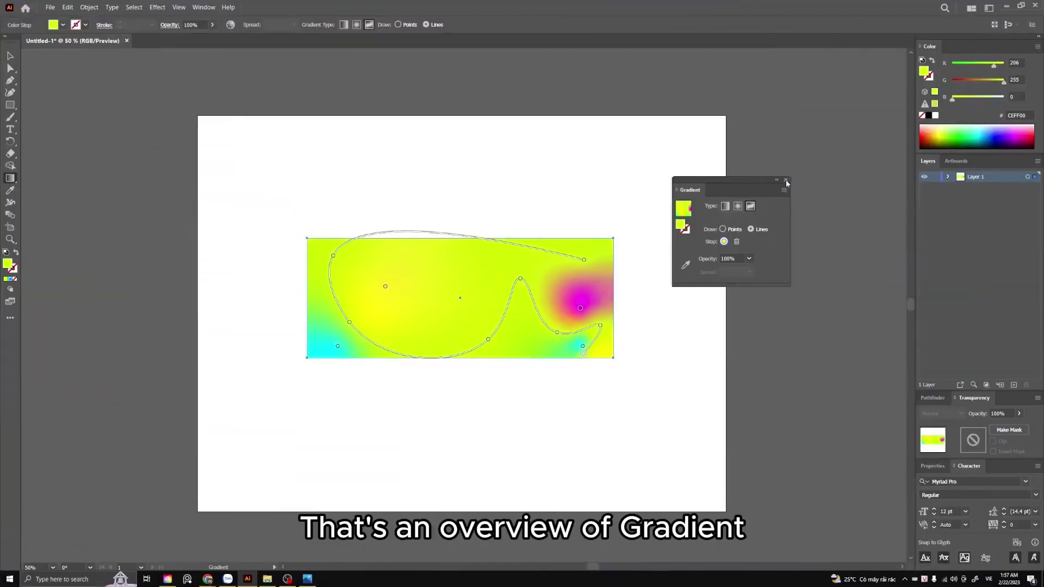
{"action": "left_click", "coordinate": [785, 179]}
{"action": "key", "text": "v"}
{"action": "left_click", "coordinate": [671, 228]}
{"action": "left_click_drag", "start_coordinate": [552, 303], "coordinate": [474, 238]}
{"action": "key", "text": "F3"}
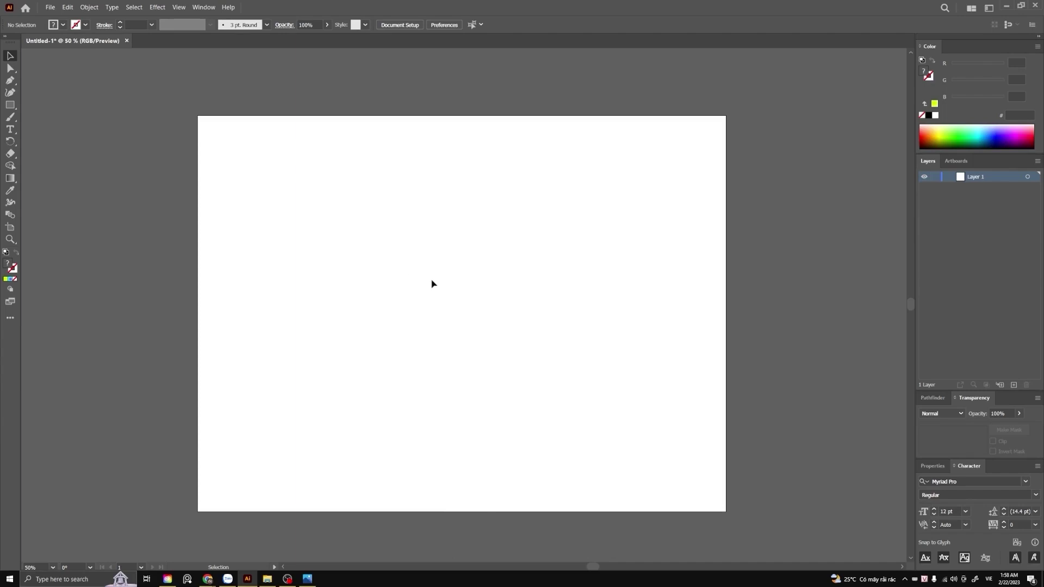
Draw a 156 pt square in the artboard's left part and fill it with red (FF0000)
{"action": "key", "text": "m"}
{"action": "left_click_drag", "start_coordinate": [248, 276], "coordinate": [296, 323]}
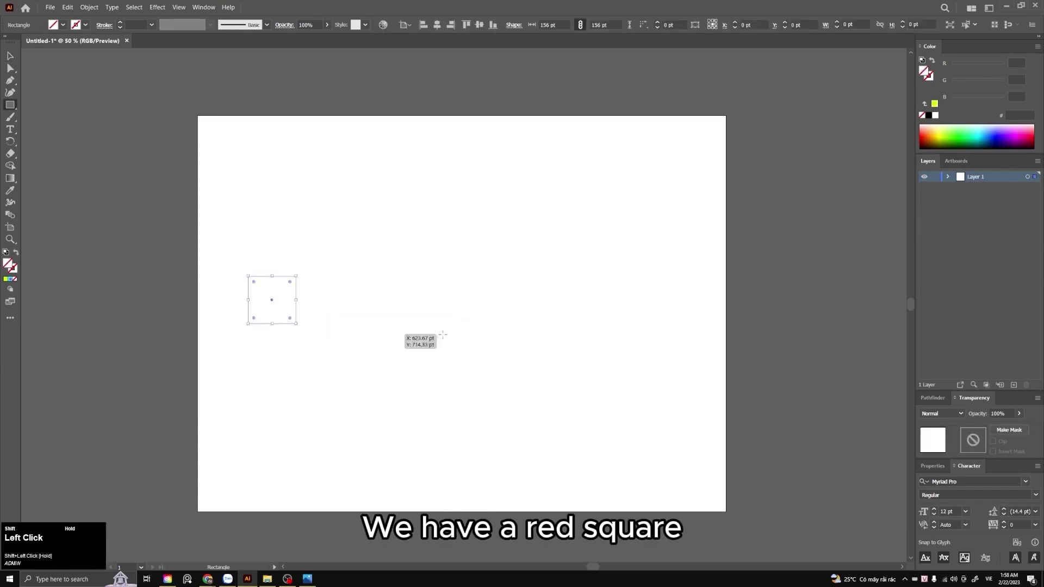
{"action": "left_click", "coordinate": [62, 25]}
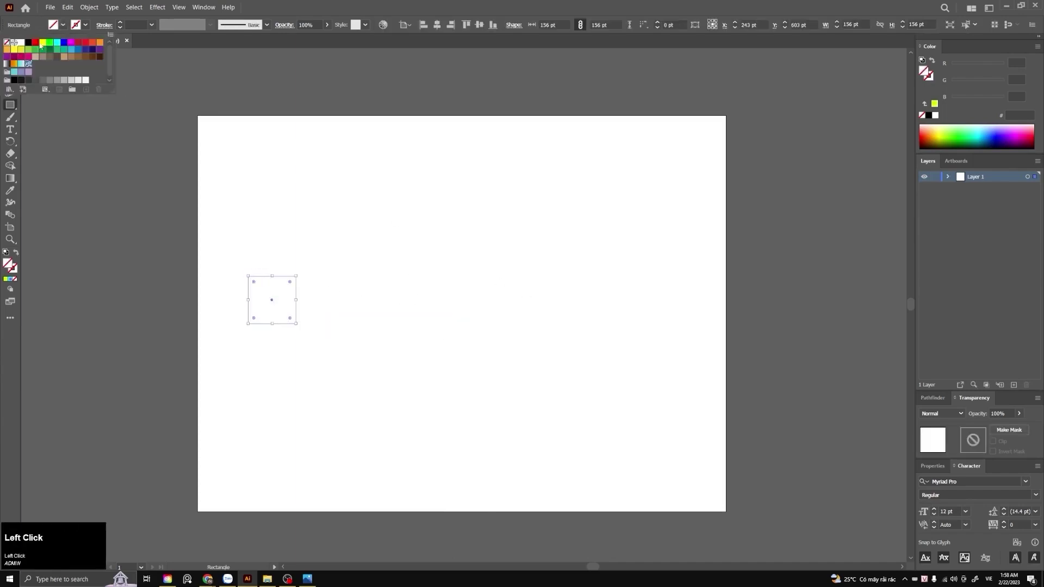
{"action": "left_click", "coordinate": [37, 42]}
{"action": "key", "text": "v"}
{"action": "left_click", "coordinate": [461, 310]}
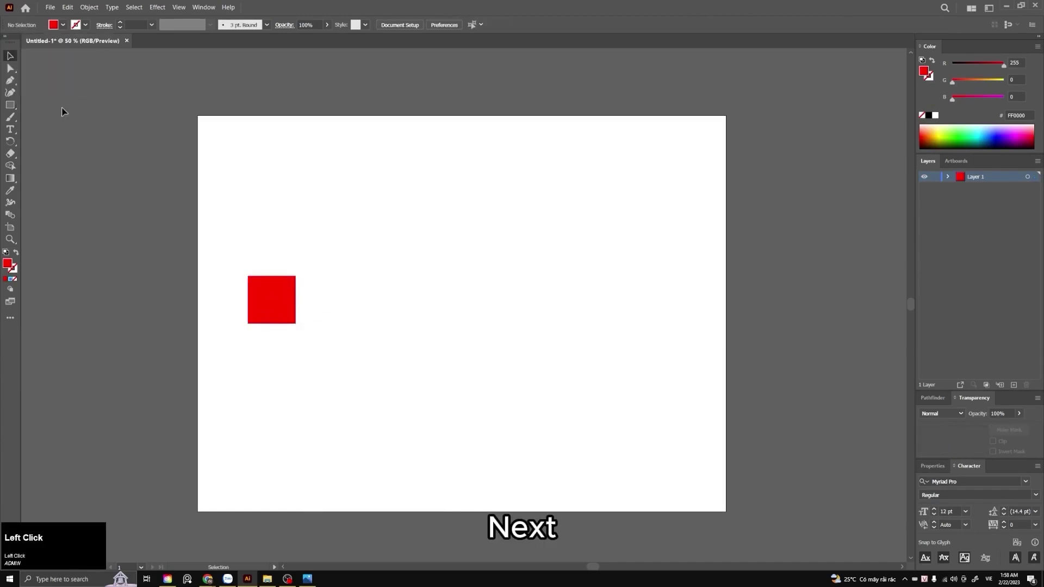
Draw a five-pointed star about 403 × 383 pt in the artboard's right part and fill it with magenta (FF00FF)
{"action": "left_click_drag", "start_coordinate": [9, 106], "coordinate": [38, 140]}
{"action": "left_click_drag", "start_coordinate": [609, 307], "coordinate": [647, 360]}
{"action": "left_click", "coordinate": [64, 24]}
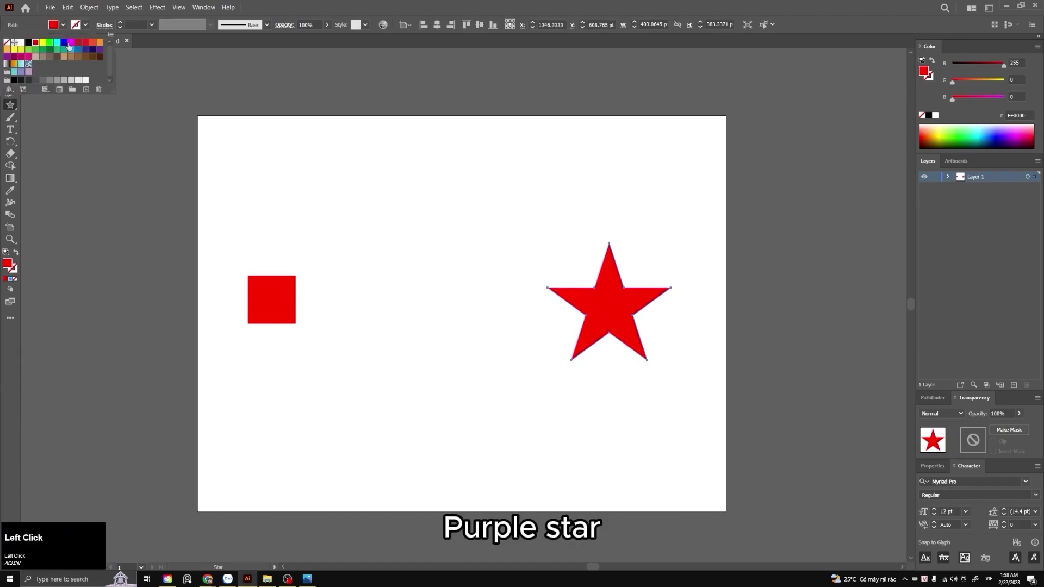
{"action": "left_click", "coordinate": [69, 42]}
{"action": "key", "text": "v"}
{"action": "left_click", "coordinate": [500, 302]}
Change the square's fill to cyan (00FFFF)
{"action": "left_click", "coordinate": [292, 302]}
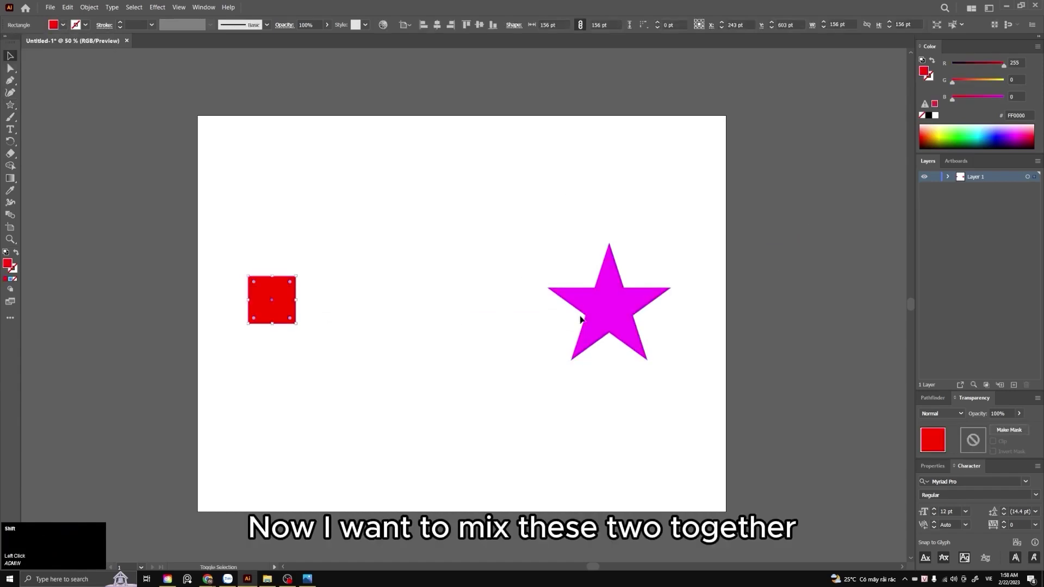
{"action": "left_click", "coordinate": [589, 318], "text": "shift"}
{"action": "left_click", "coordinate": [286, 280]}
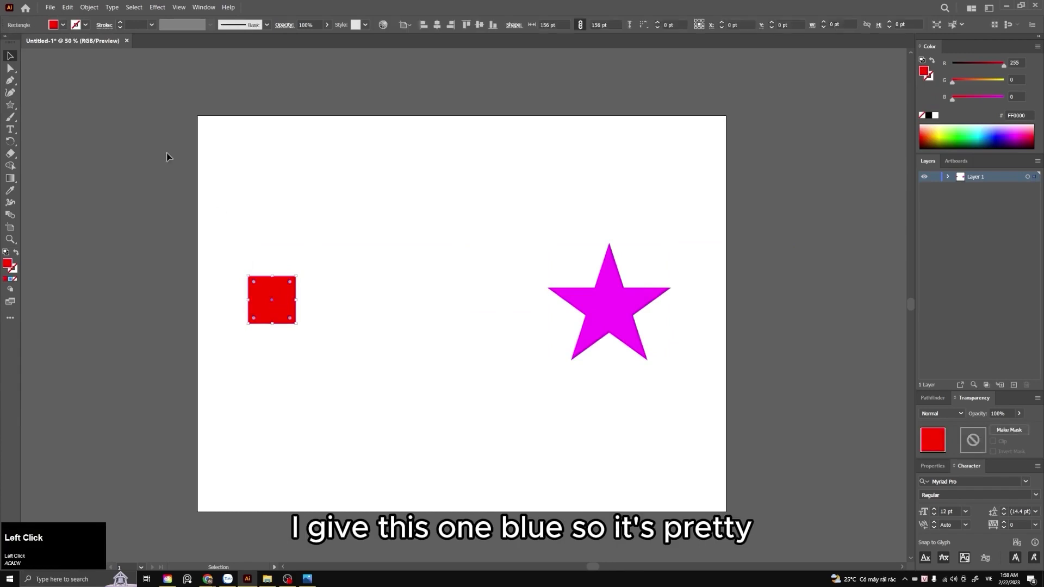
{"action": "left_click", "coordinate": [63, 25]}
{"action": "left_click", "coordinate": [59, 43]}
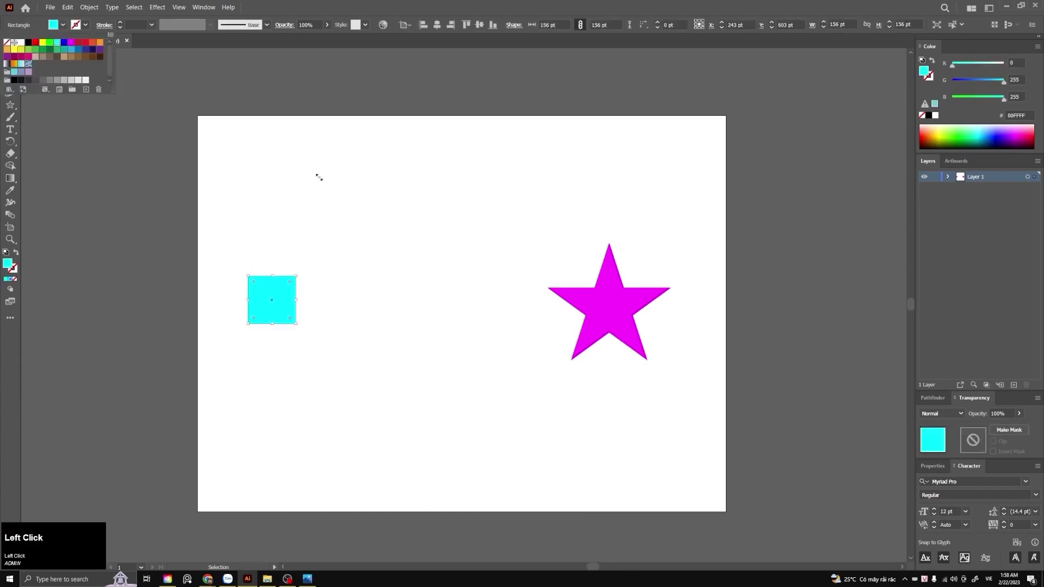
{"action": "left_click", "coordinate": [317, 174]}
Move the magenta star closer to the cyan square and try selecting both shapes with a marquee
{"action": "left_click_drag", "start_coordinate": [239, 239], "coordinate": [658, 356]}
{"action": "left_click", "coordinate": [387, 291]}
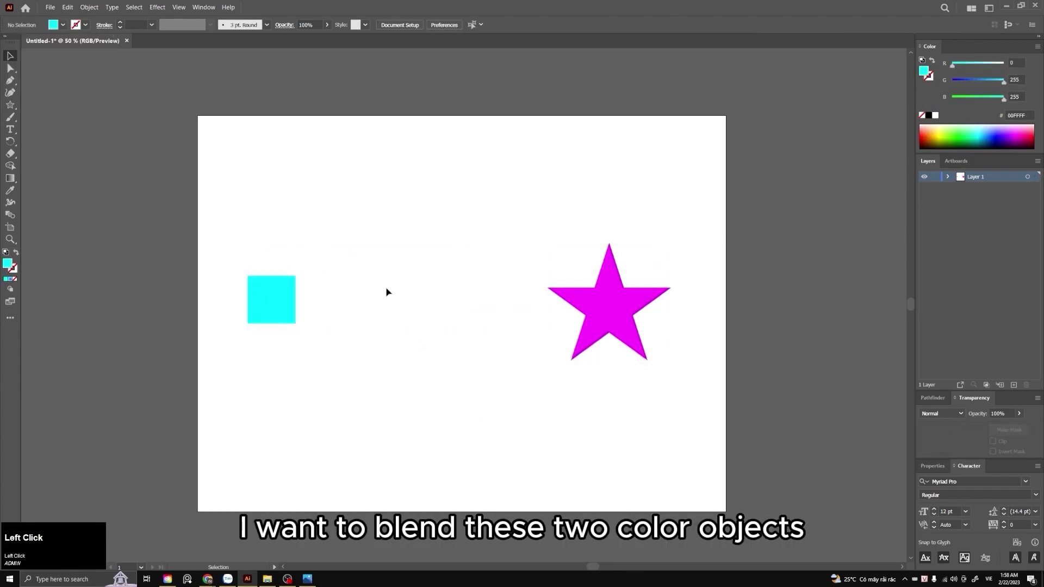
{"action": "left_click_drag", "start_coordinate": [609, 318], "coordinate": [495, 311]}
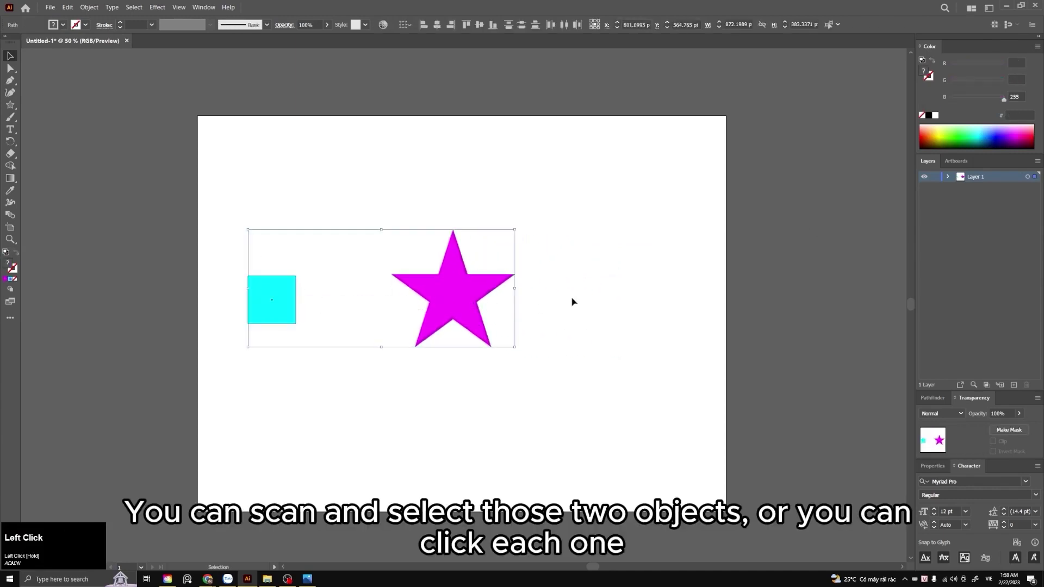
{"action": "left_click_drag", "start_coordinate": [572, 364], "coordinate": [269, 229]}
{"action": "left_click", "coordinate": [310, 288]}
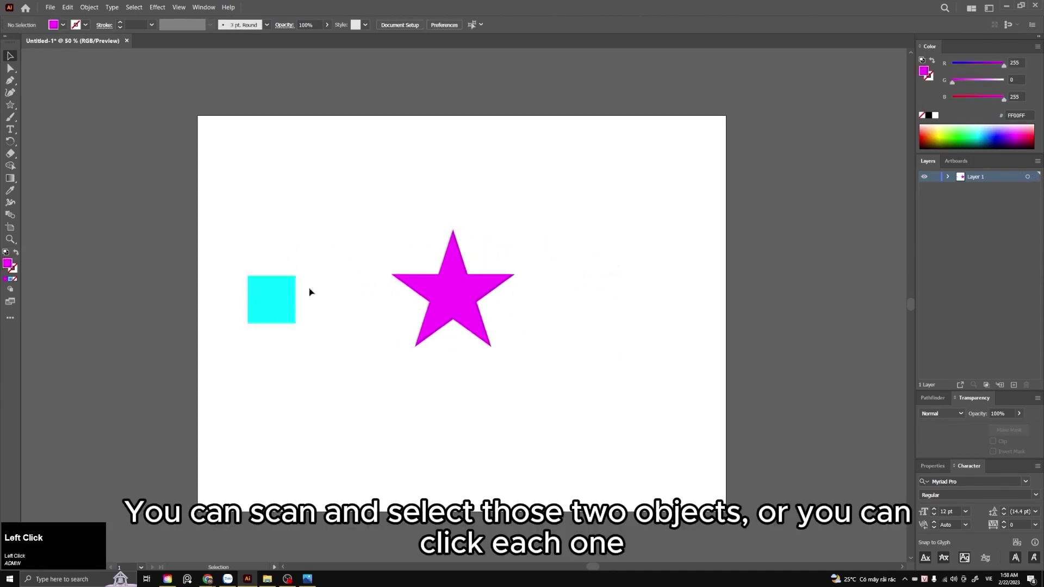
Select the cyan square and the magenta star and blend them together with the Blend tool
{"action": "left_click", "coordinate": [274, 302]}
{"action": "left_click", "coordinate": [463, 264], "text": "shift"}
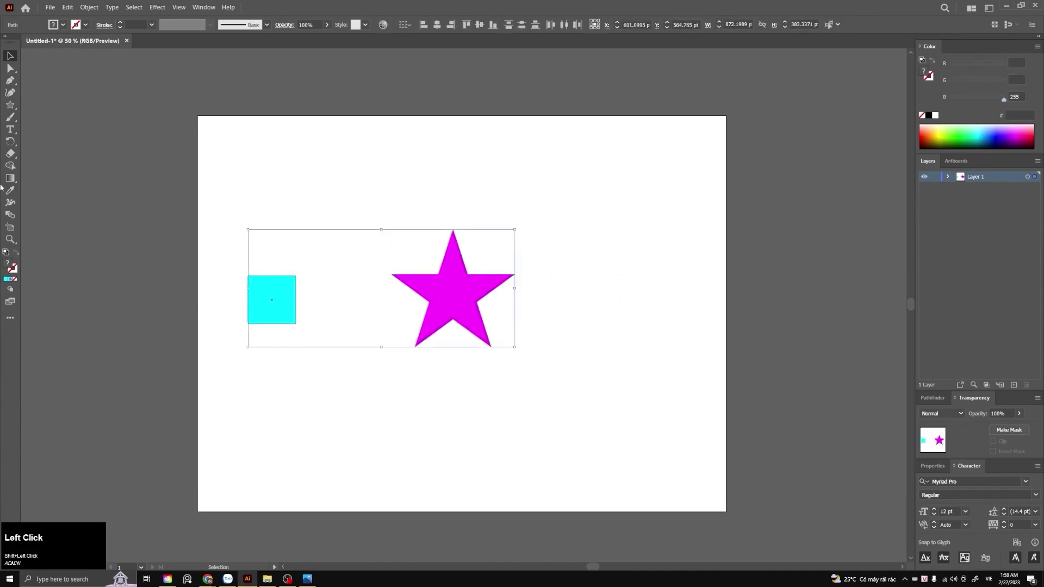
{"action": "left_click", "coordinate": [11, 216]}
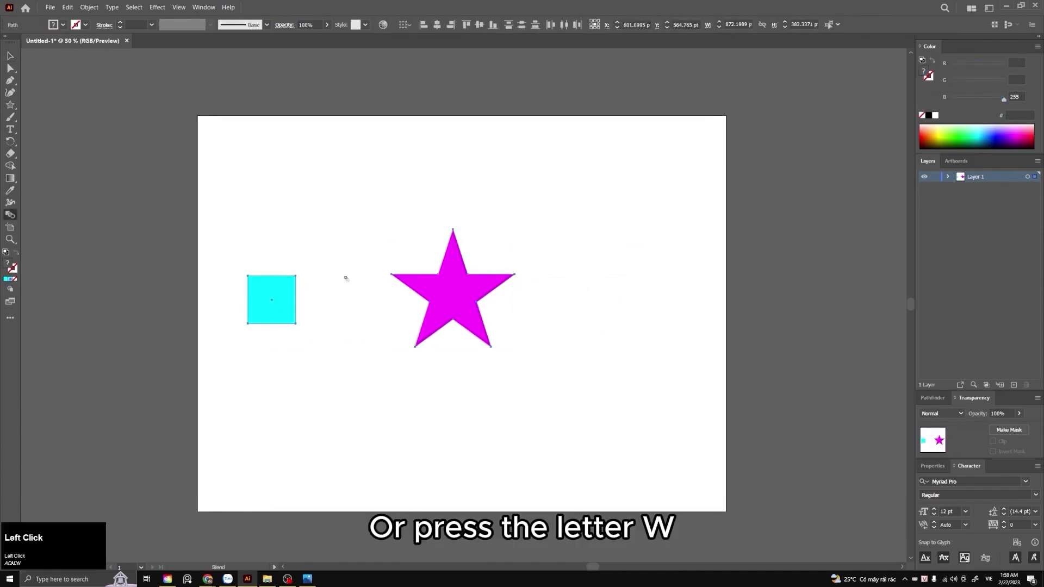
{"action": "key", "text": "w"}
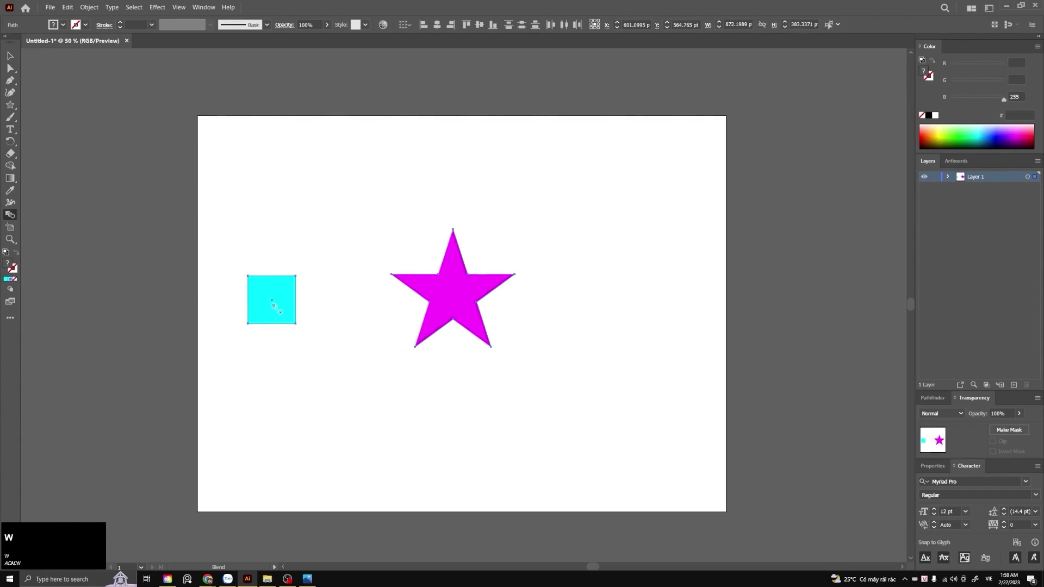
{"action": "left_click", "coordinate": [272, 301]}
{"action": "left_click", "coordinate": [463, 303]}
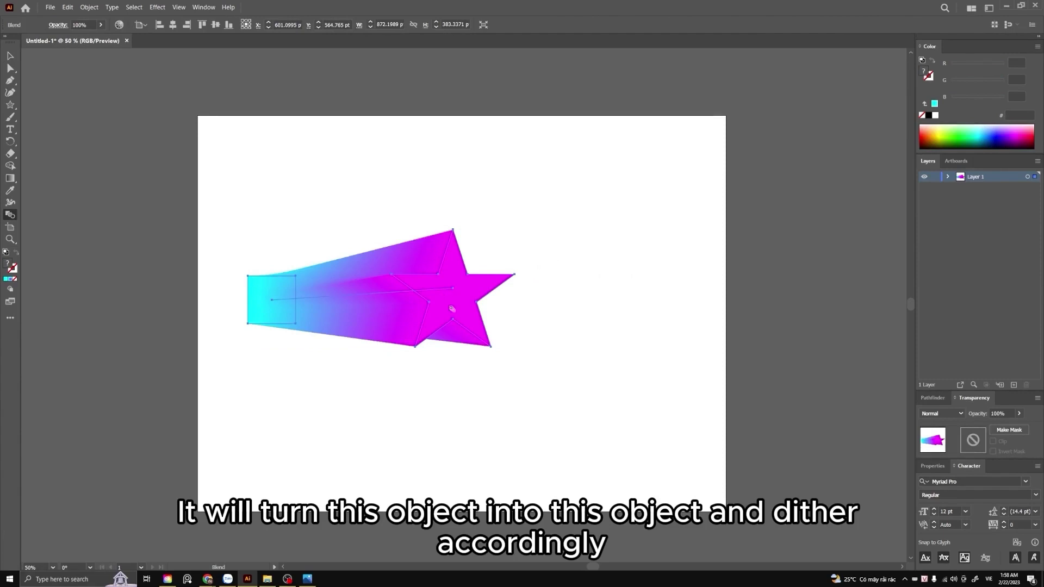
{"action": "key", "text": "v"}
{"action": "left_click", "coordinate": [495, 216]}
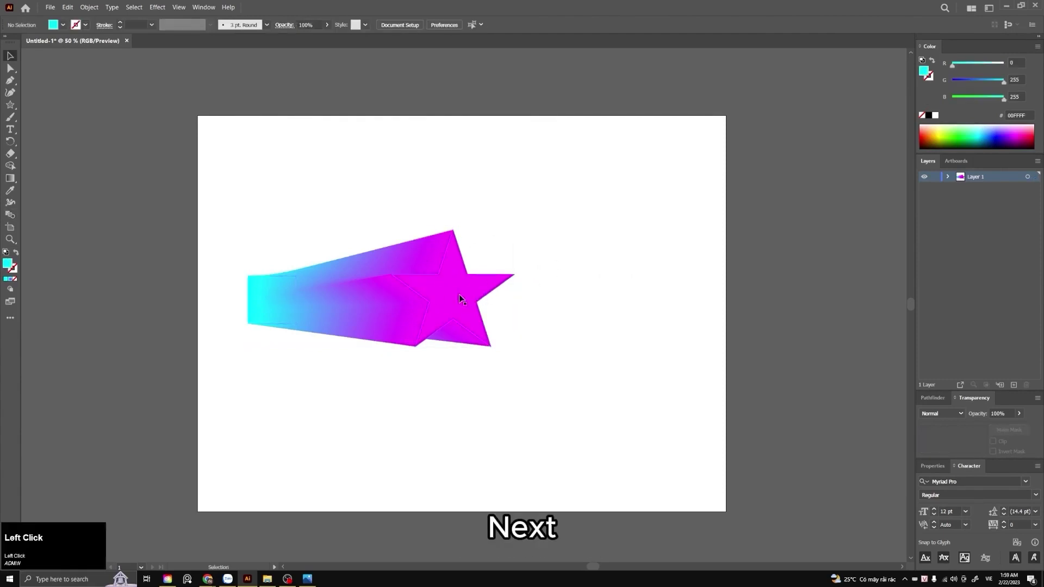
Move the blend slightly down and left, and draw a star about 234 × 223 pt above it, filled with red (ED1C24)
{"action": "left_click_drag", "start_coordinate": [457, 296], "coordinate": [443, 322]}
{"action": "left_click", "coordinate": [455, 284]}
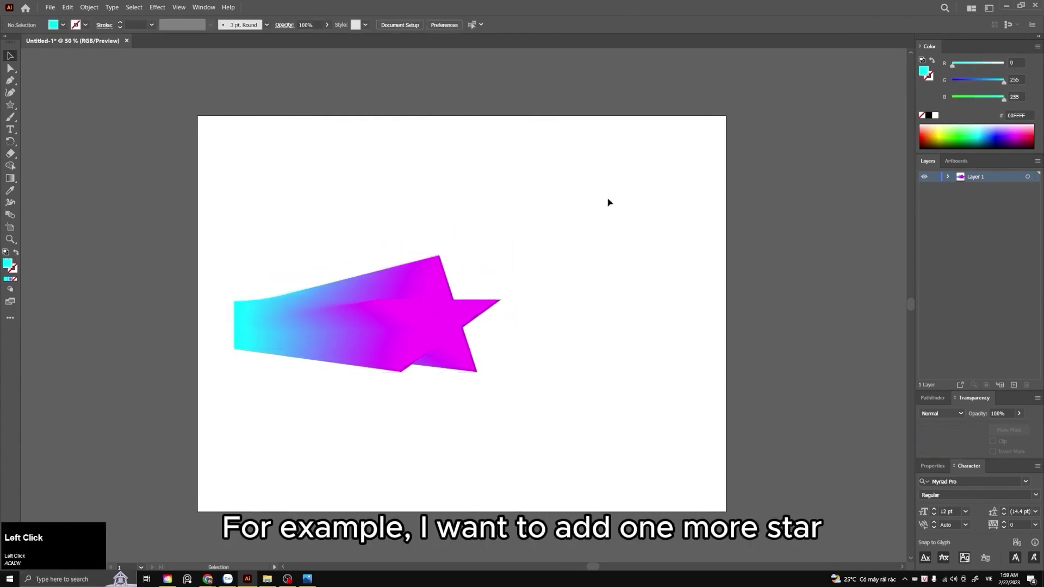
{"action": "left_click", "coordinate": [10, 105]}
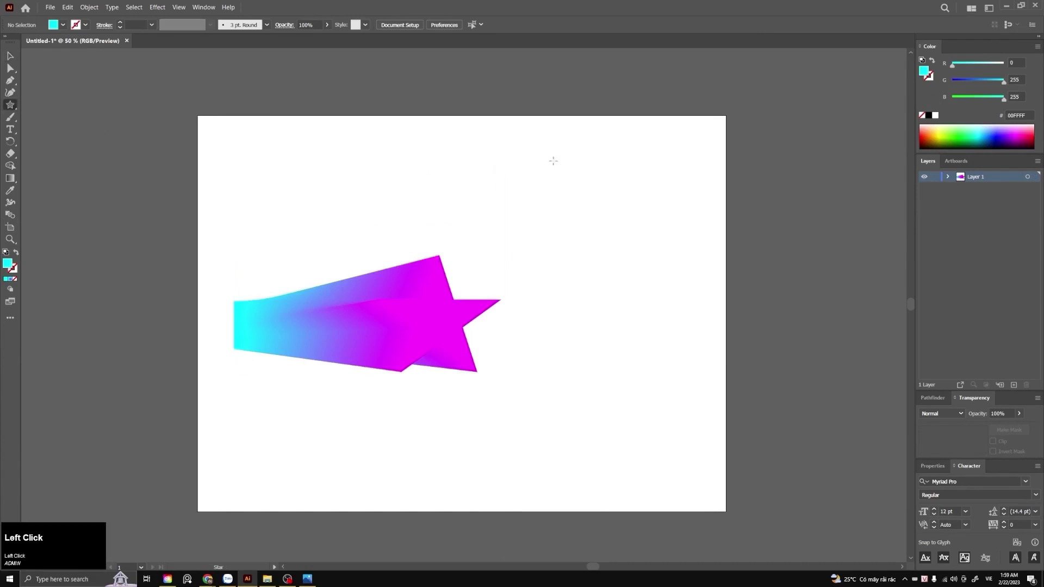
{"action": "left_click_drag", "start_coordinate": [483, 162], "coordinate": [510, 182]}
{"action": "key", "text": "v"}
{"action": "left_click", "coordinate": [63, 25]}
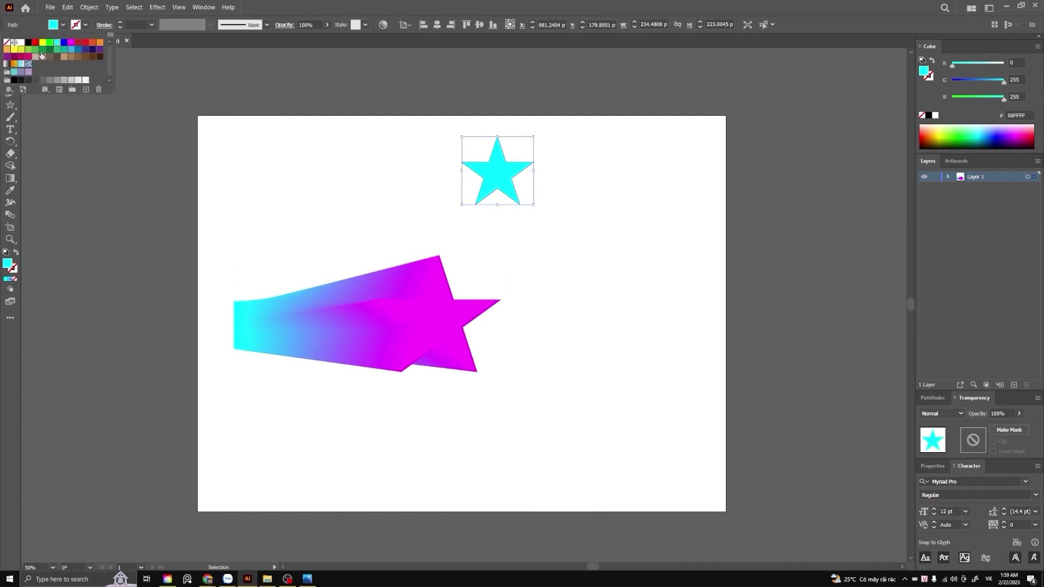
{"action": "left_click", "coordinate": [85, 43]}
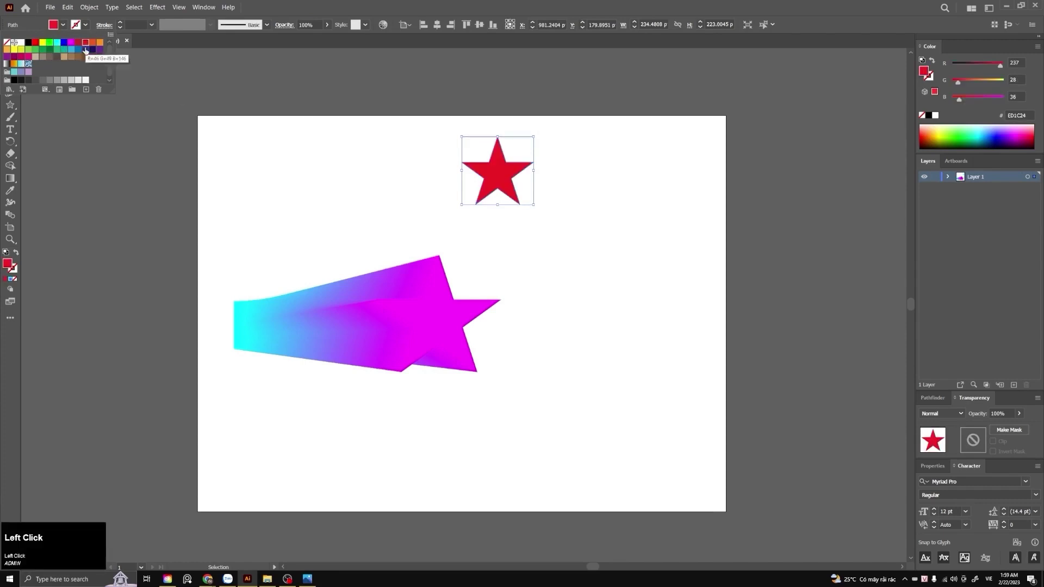
{"action": "left_click", "coordinate": [338, 166]}
Move the red star farther right and the blend lower on the artboard to spread them apart
{"action": "left_click_drag", "start_coordinate": [469, 177], "coordinate": [574, 209]}
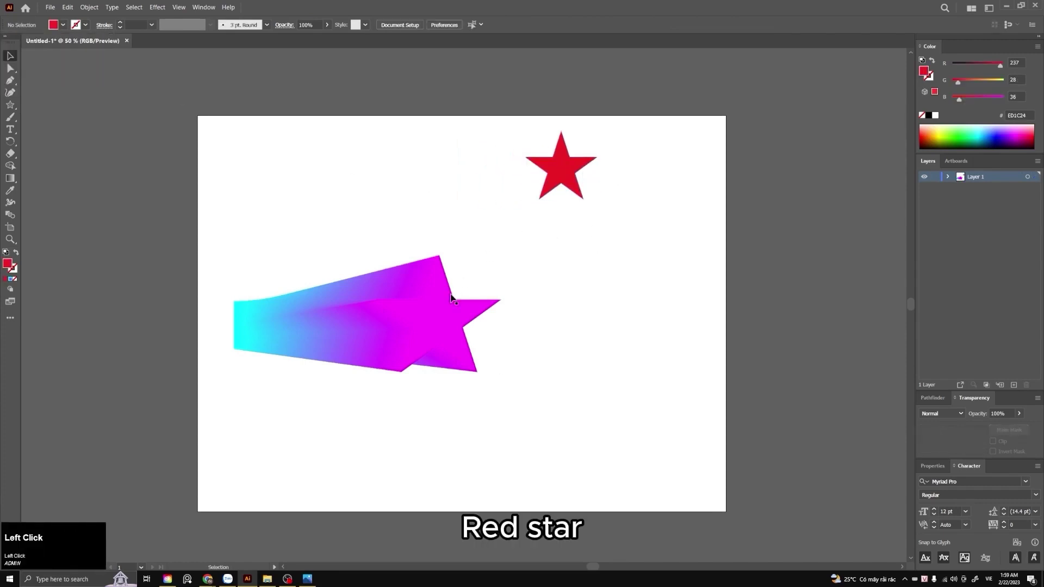
{"action": "left_click_drag", "start_coordinate": [446, 311], "coordinate": [435, 354]}
{"action": "left_click_drag", "start_coordinate": [556, 175], "coordinate": [537, 180]}
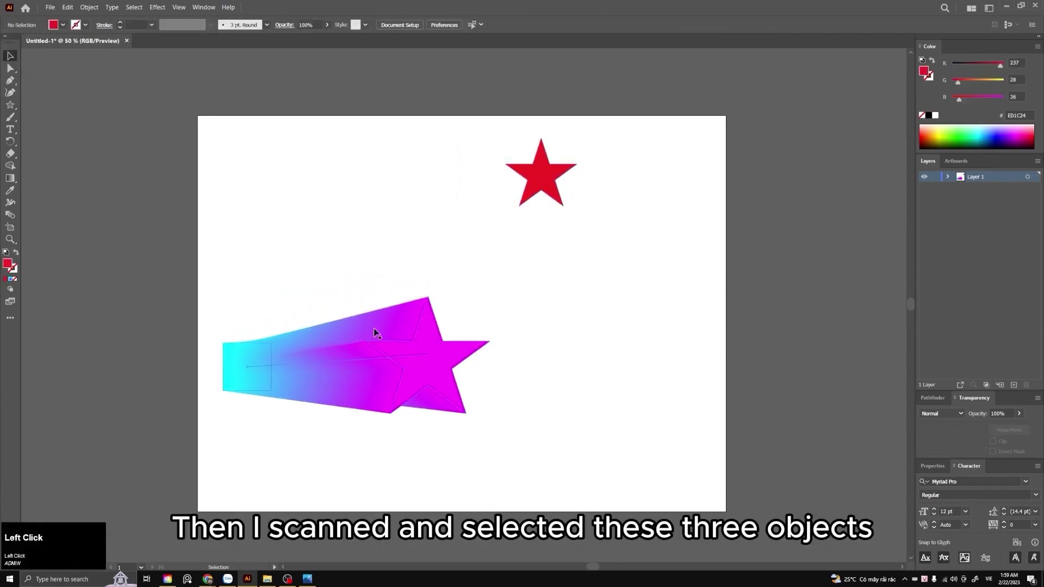
Select the cyan-to-magenta blend and the red star, and merge them into one blend with the Blend tool
{"action": "left_click", "coordinate": [387, 341]}
{"action": "left_click", "coordinate": [541, 174], "text": "shift"}
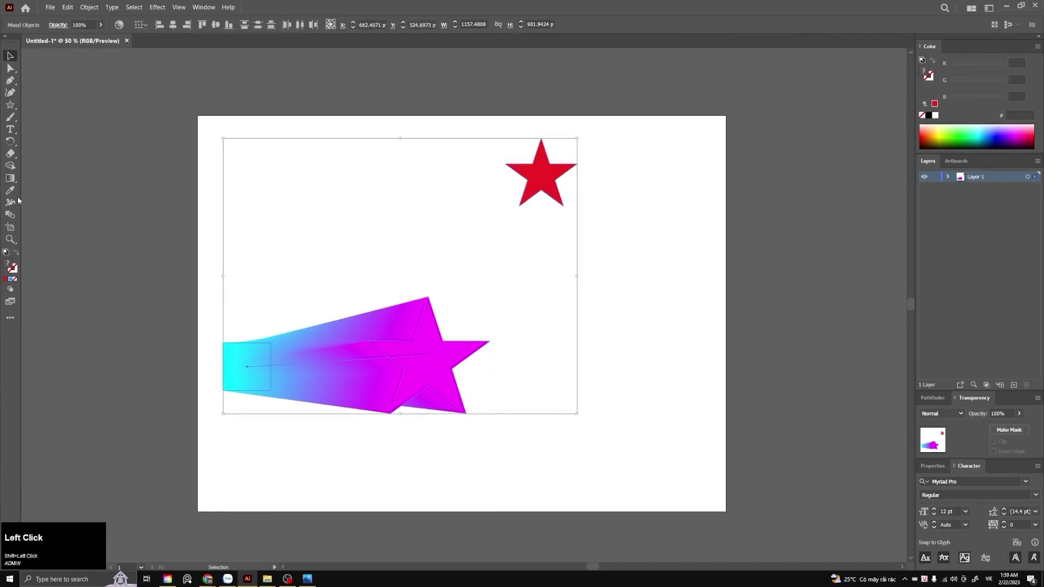
{"action": "left_click", "coordinate": [10, 215]}
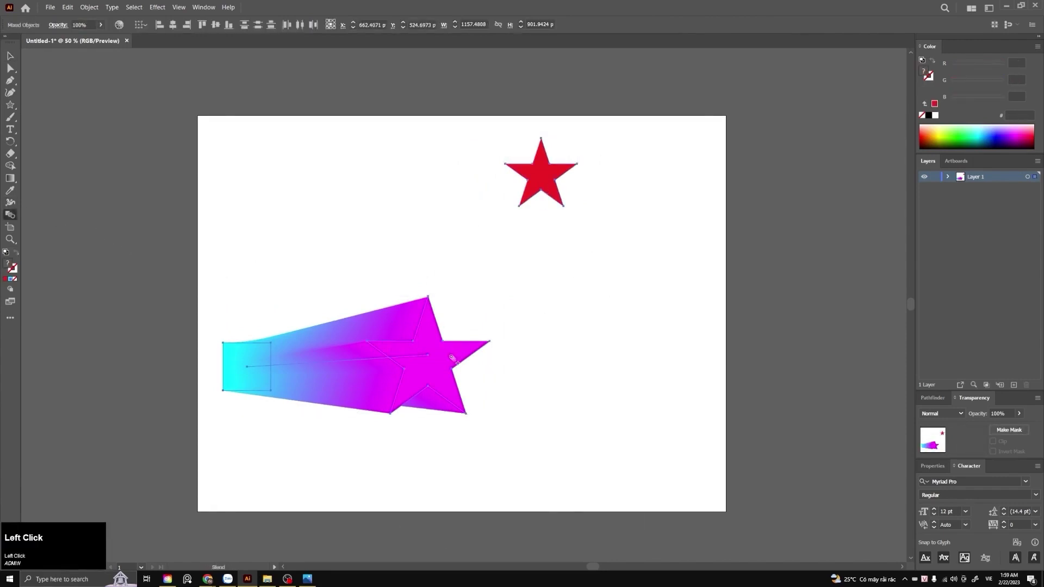
{"action": "left_click", "coordinate": [551, 178]}
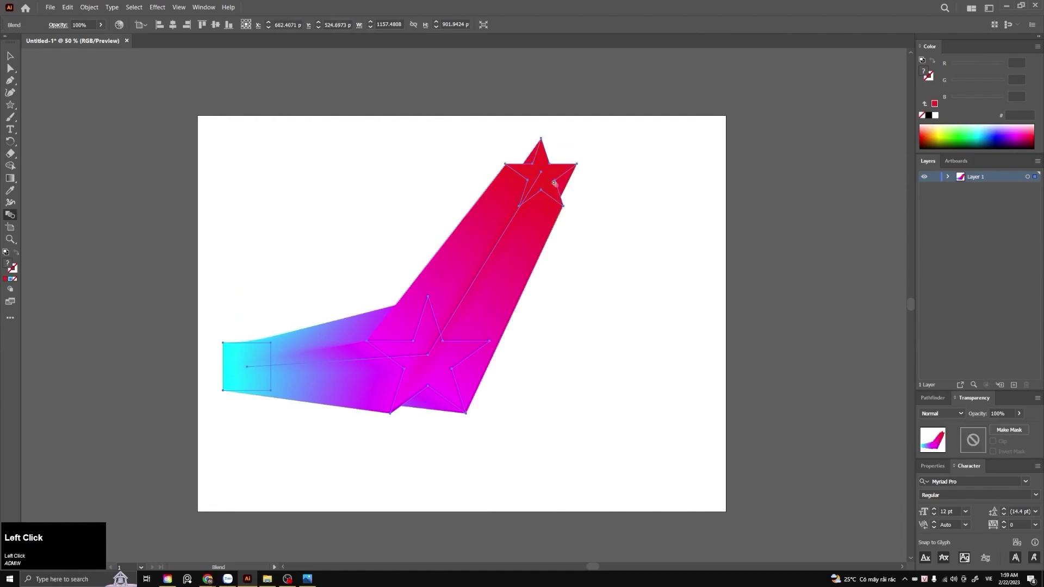
{"action": "key", "text": "v"}
{"action": "left_click", "coordinate": [607, 204]}
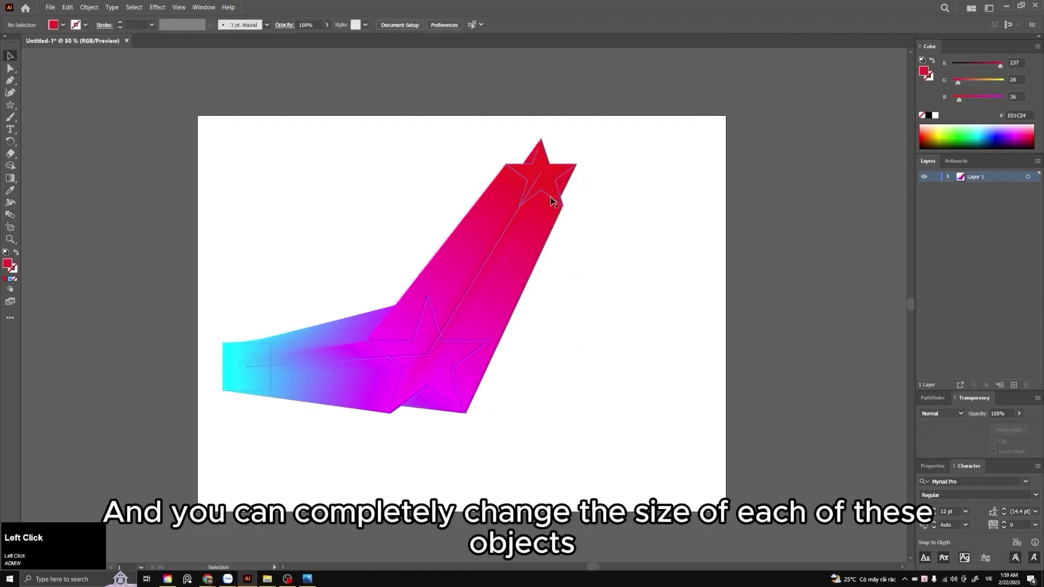
Select only the red star at the end of the blend and shift it slightly up and left
{"action": "left_click", "coordinate": [552, 198]}
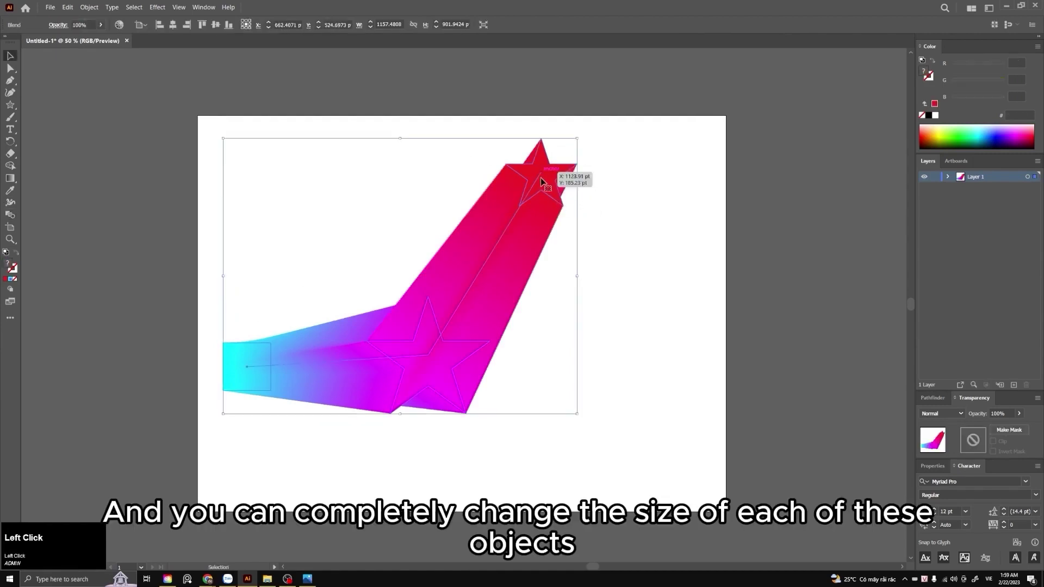
{"action": "left_click", "coordinate": [580, 185]}
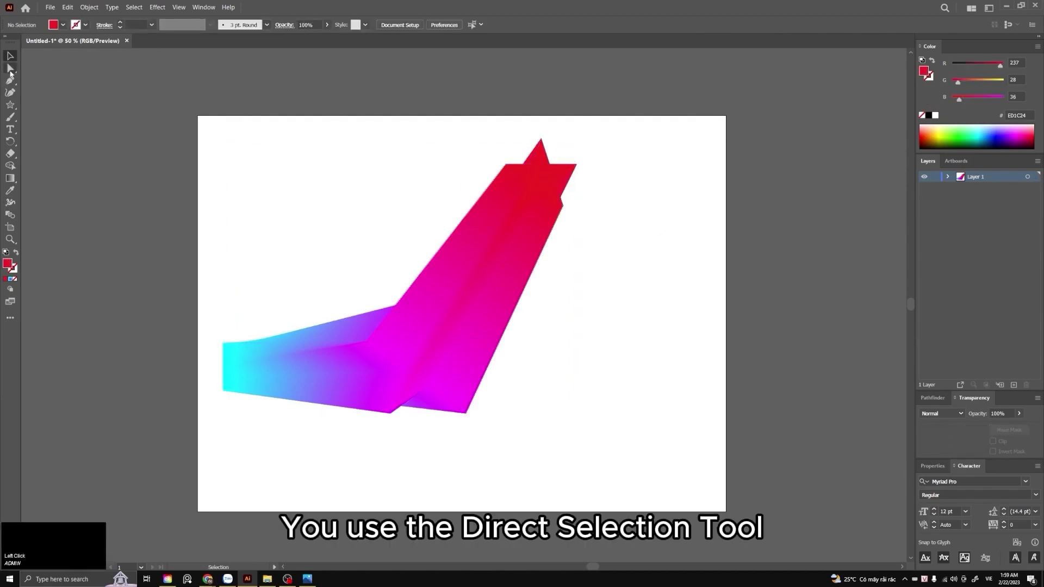
{"action": "left_click", "coordinate": [11, 68]}
{"action": "left_click", "coordinate": [554, 184]}
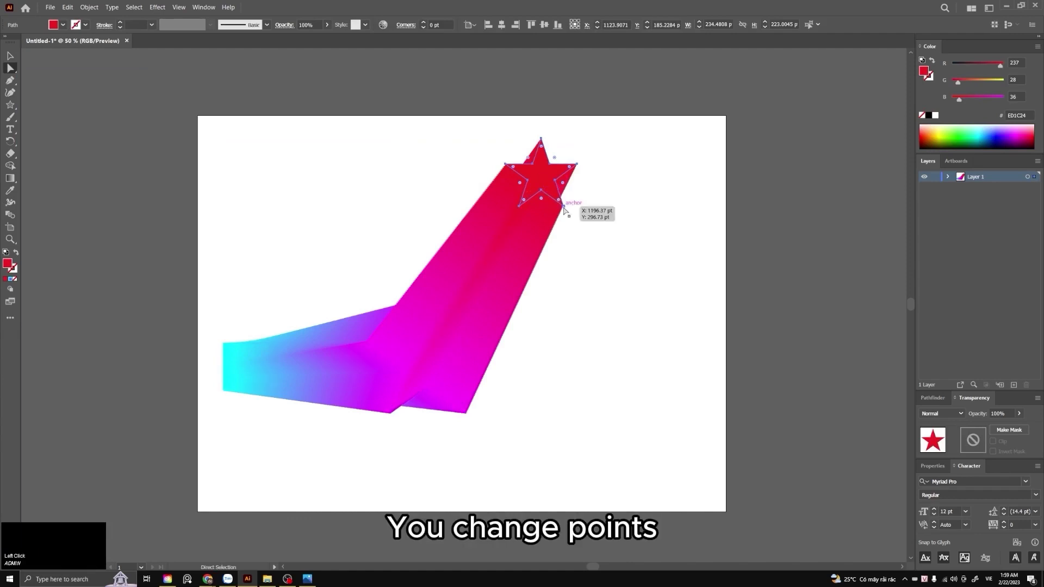
{"action": "left_click", "coordinate": [563, 207]}
Try pulling individual points of the red star outward to reshape the blend, undoing each change
{"action": "left_click_drag", "start_coordinate": [564, 207], "coordinate": [597, 225]}
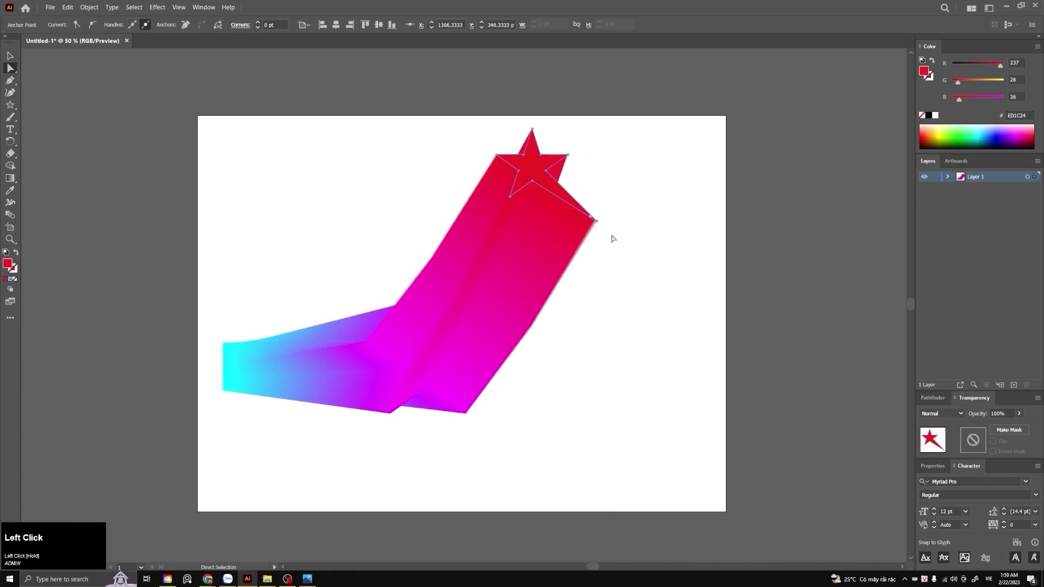
{"action": "key", "text": "ctrl+z"}
{"action": "left_click_drag", "start_coordinate": [494, 158], "coordinate": [487, 158]}
{"action": "key", "text": "ctrl+z"}
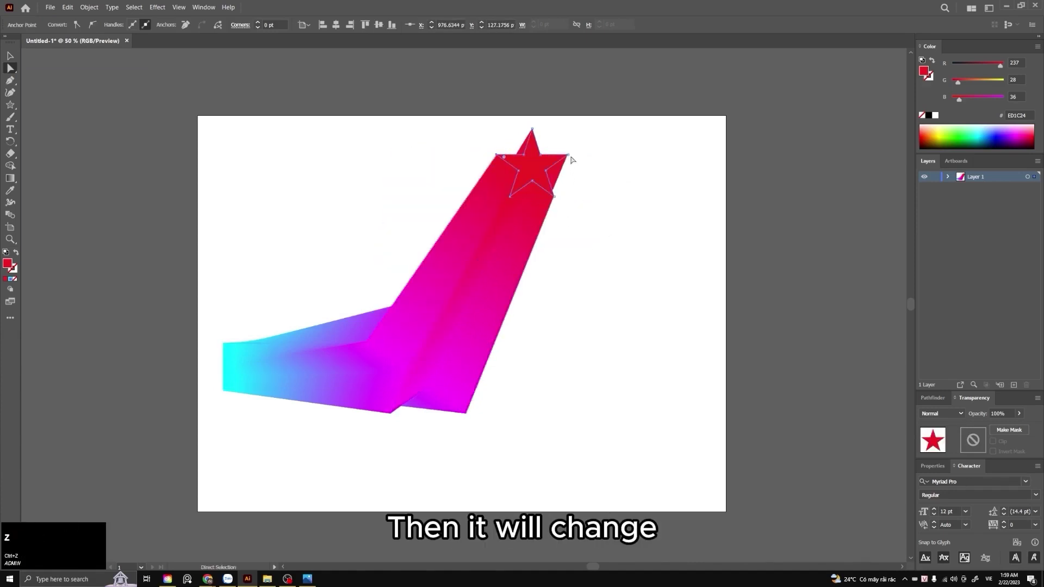
{"action": "left_click_drag", "start_coordinate": [570, 156], "coordinate": [631, 176]}
{"action": "key", "text": "ctrl+z"}
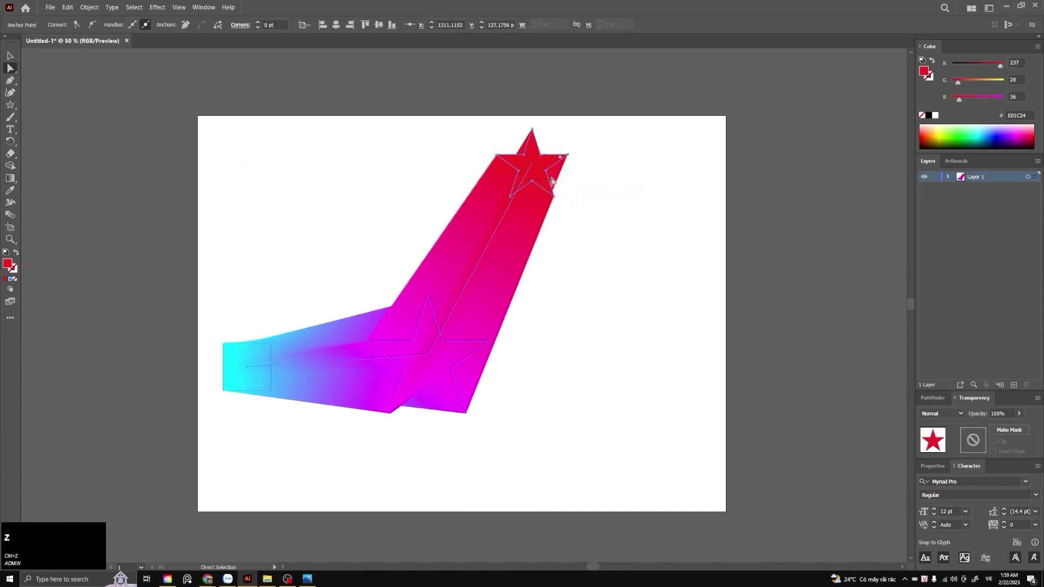
Scale the red star down slightly within the blend
{"action": "left_click", "coordinate": [11, 56]}
{"action": "mouse_move", "coordinate": [532, 197]}
{"action": "left_mouse_down"}
{"action": "mouse_move", "coordinate": [559, 297]}
{"action": "mouse_move", "coordinate": [549, 221]}
{"action": "mouse_move", "coordinate": [527, 165]}
{"action": "mouse_move", "coordinate": [519, 170]}
{"action": "mouse_move", "coordinate": [534, 192]}
{"action": "left_mouse_up"}
{"action": "left_click", "coordinate": [456, 348]}
{"action": "left_click", "coordinate": [644, 375]}
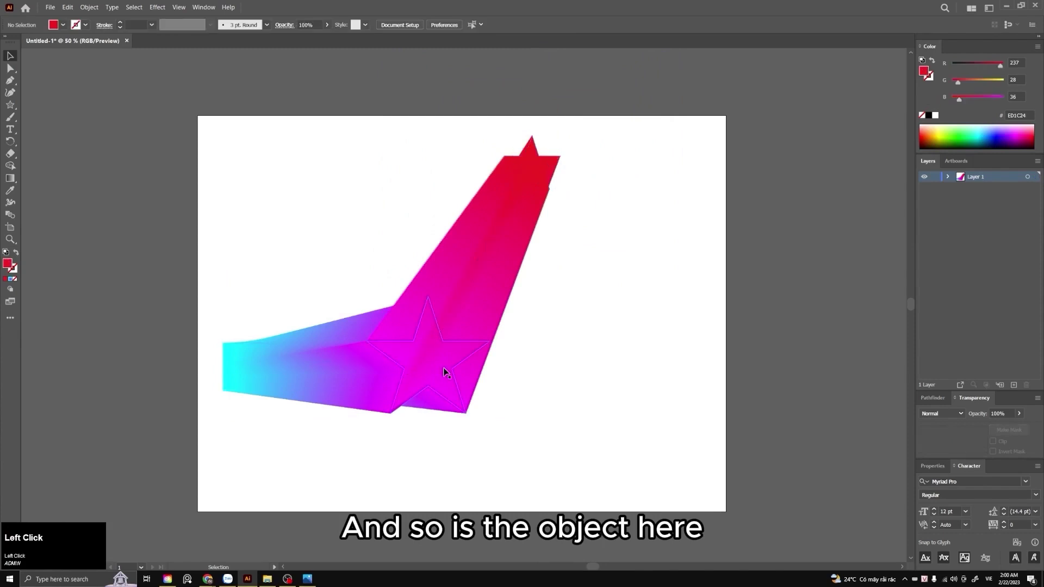
Select only the magenta star in the middle of the blend and enlarge it slightly
{"action": "left_click", "coordinate": [442, 373]}
{"action": "left_click", "coordinate": [701, 375]}
{"action": "key", "text": "a"}
{"action": "left_click", "coordinate": [440, 365]}
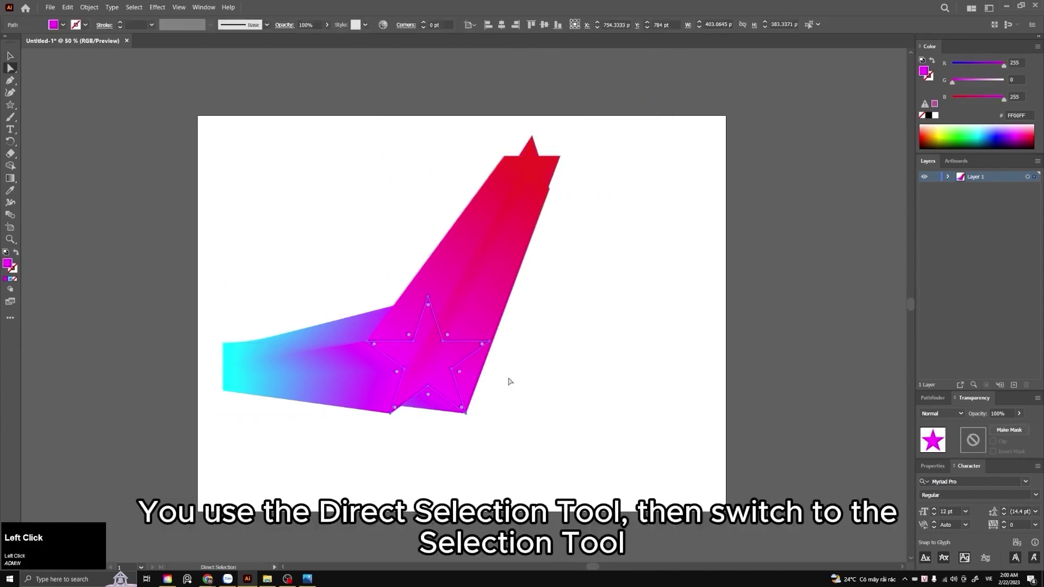
{"action": "key", "text": "v"}
{"action": "left_click_drag", "start_coordinate": [490, 357], "coordinate": [506, 377]}
{"action": "left_click", "coordinate": [560, 320]}
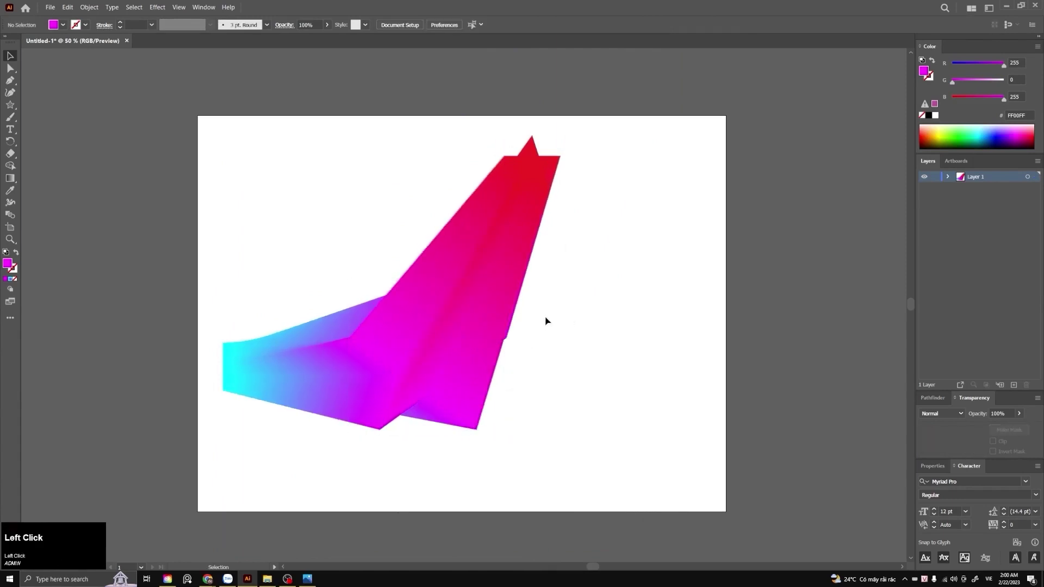
Move the whole blend to the right on the artboard and open its Blend Options, clear of the artwork
{"action": "left_click_drag", "start_coordinate": [493, 302], "coordinate": [557, 318]}
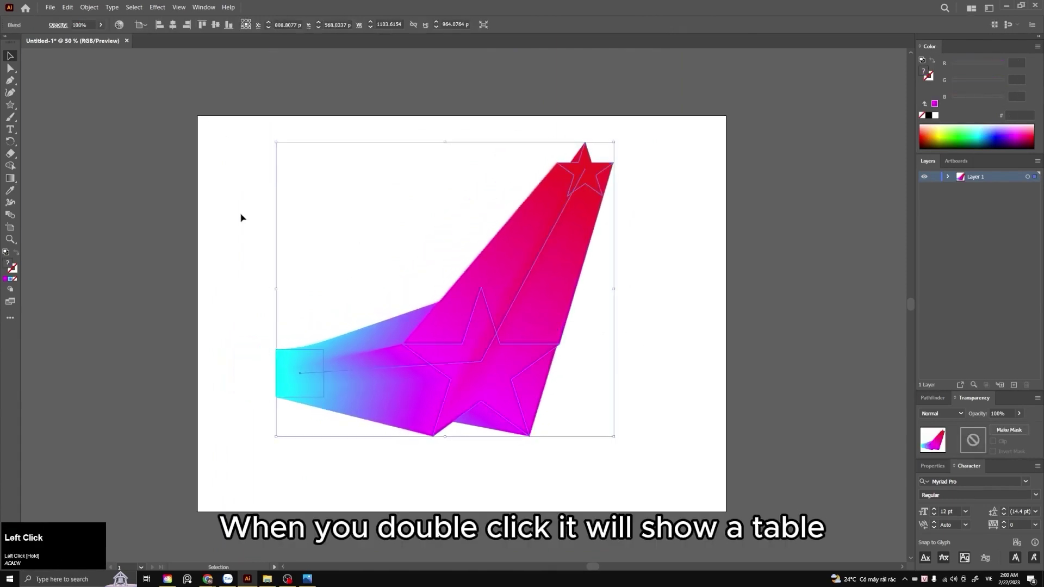
{"action": "double_click", "coordinate": [12, 216]}
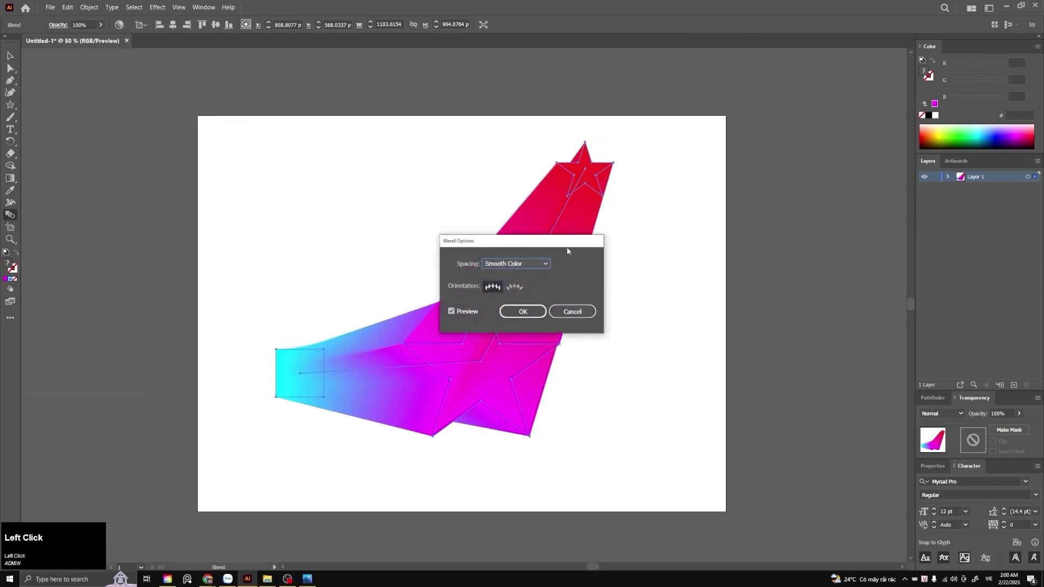
{"action": "left_click_drag", "start_coordinate": [560, 244], "coordinate": [743, 219]}
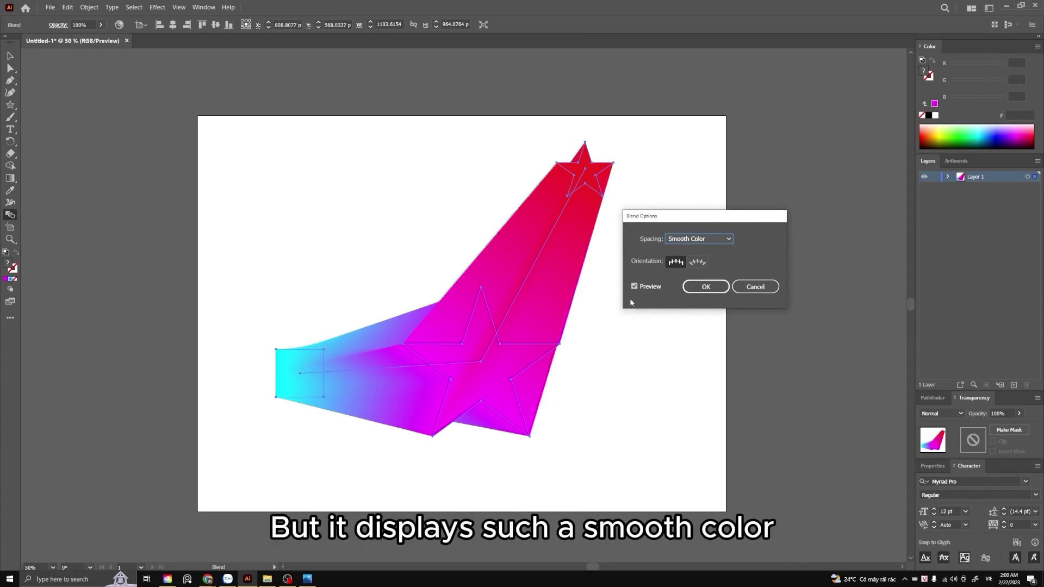
Set the blend spacing to Specified Steps with 10 steps and preview it on the artwork
{"action": "left_click", "coordinate": [700, 240]}
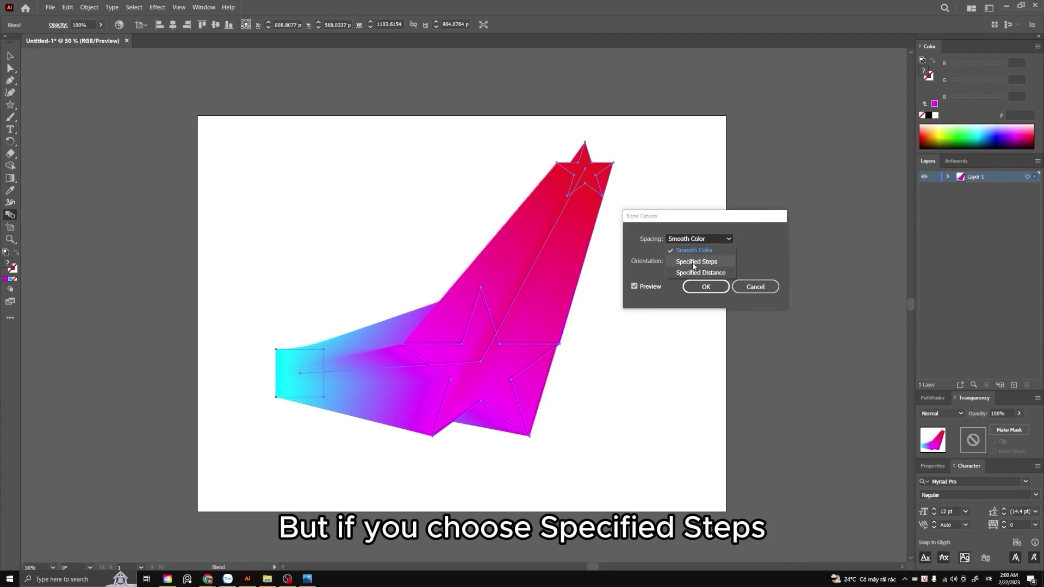
{"action": "left_click", "coordinate": [692, 264]}
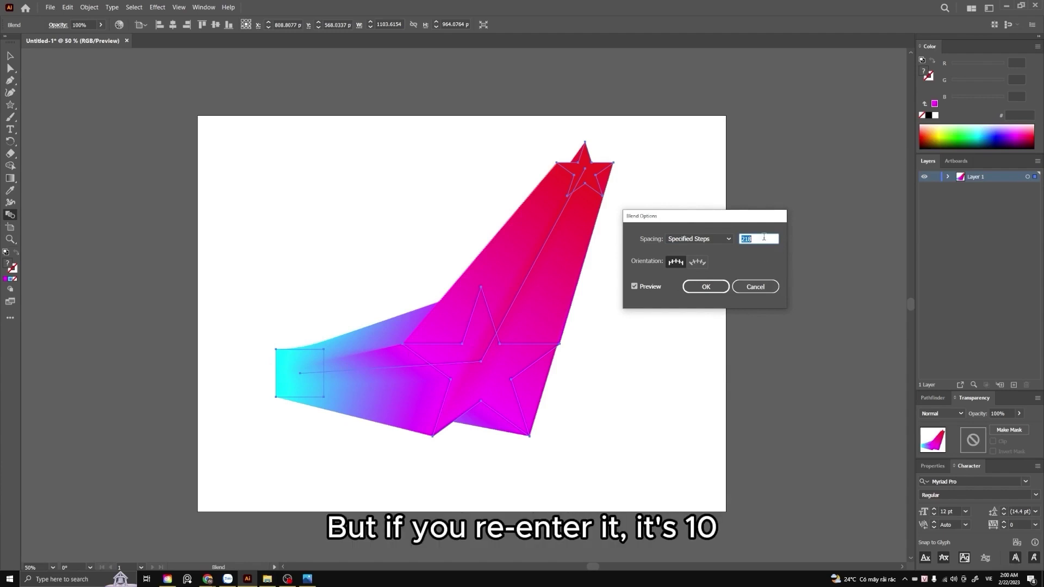
{"action": "left_click_drag", "start_coordinate": [764, 237], "coordinate": [739, 239]}
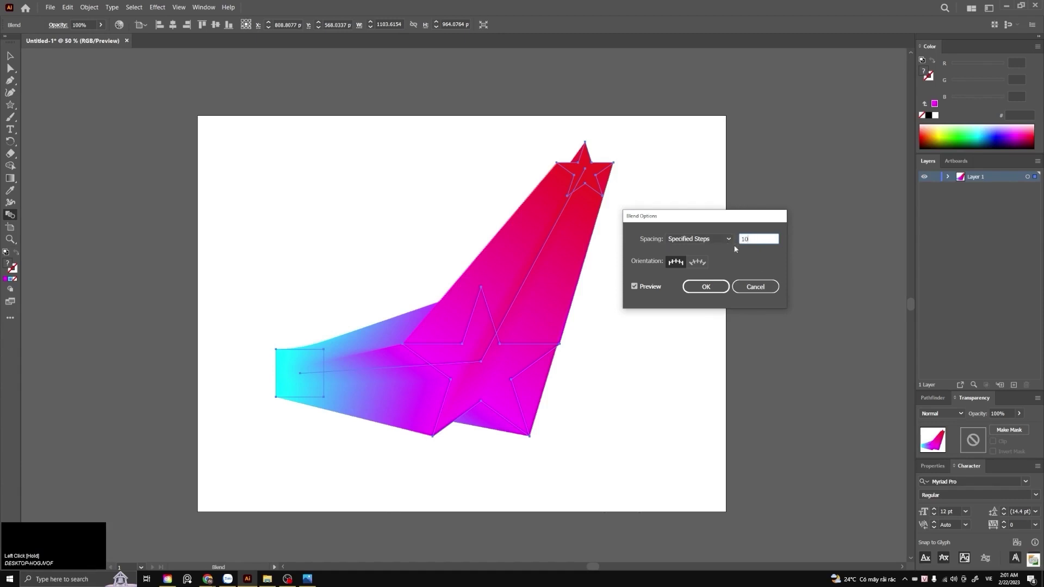
{"action": "left_click", "coordinate": [635, 287]}
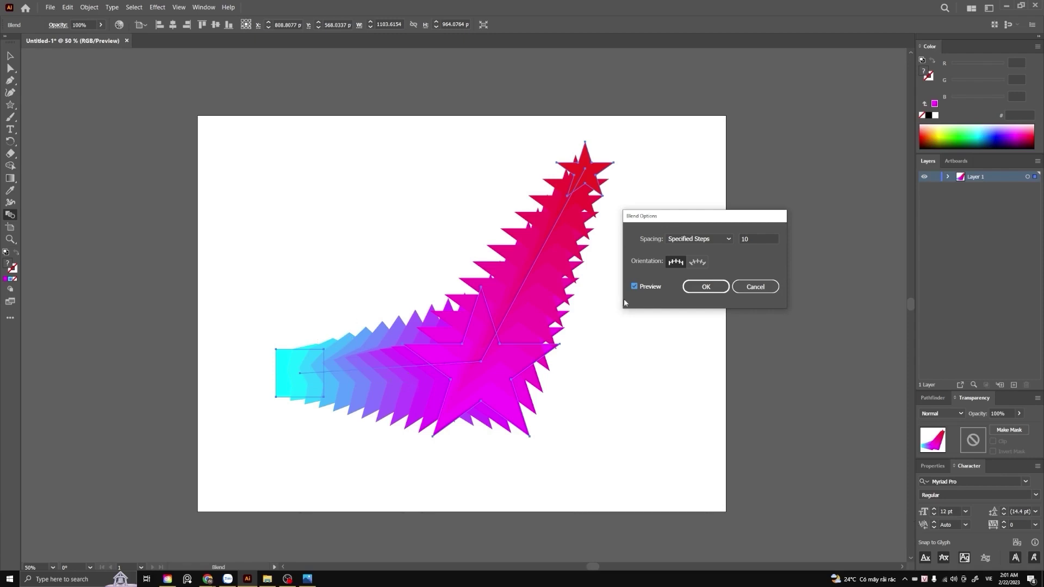
Set the blend's number of specified steps to 218 and preview it
{"action": "left_click", "coordinate": [749, 238]}
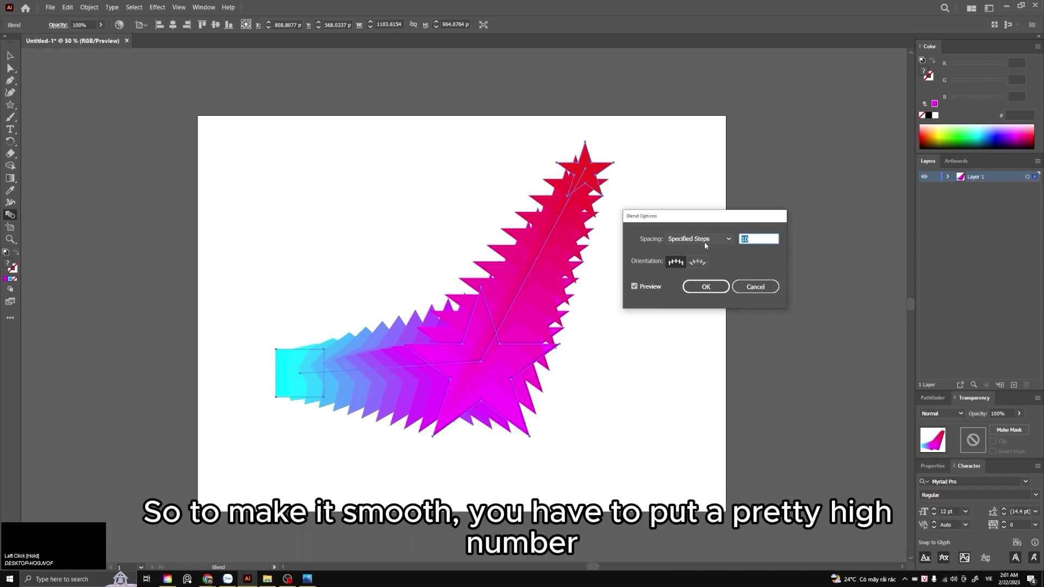
{"action": "type", "text": "218"}
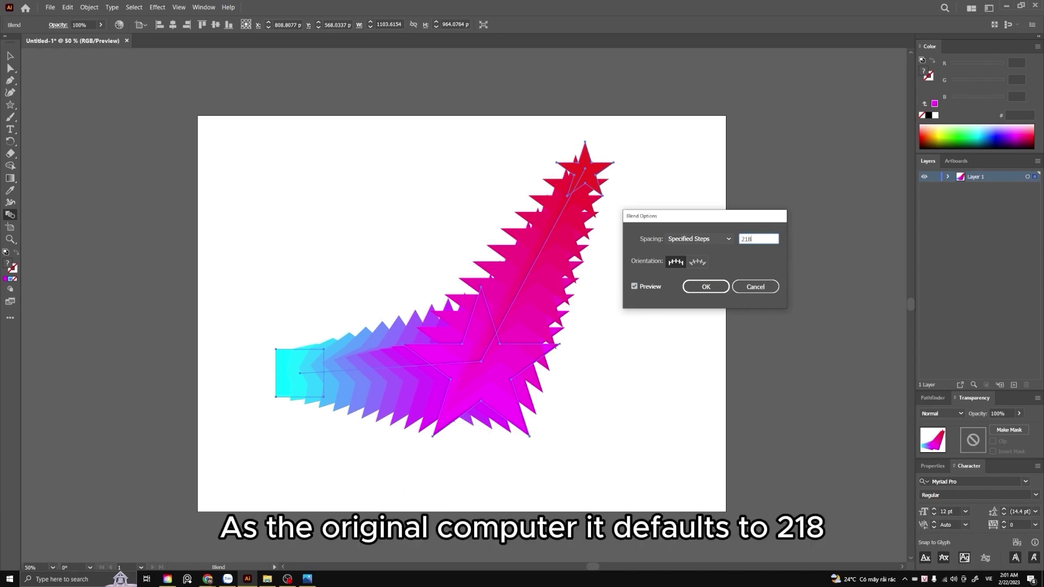
{"action": "left_click", "coordinate": [713, 242]}
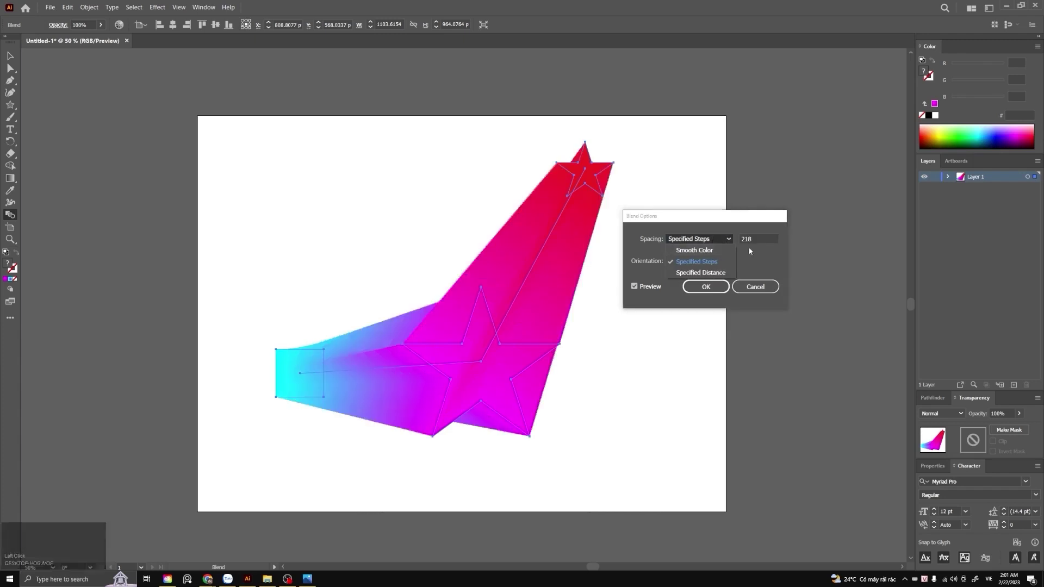
{"action": "left_click", "coordinate": [754, 241]}
Change the blend spacing to Specified Distance and raise the distance to 76 pt
{"action": "left_click", "coordinate": [718, 237]}
{"action": "left_click", "coordinate": [700, 273]}
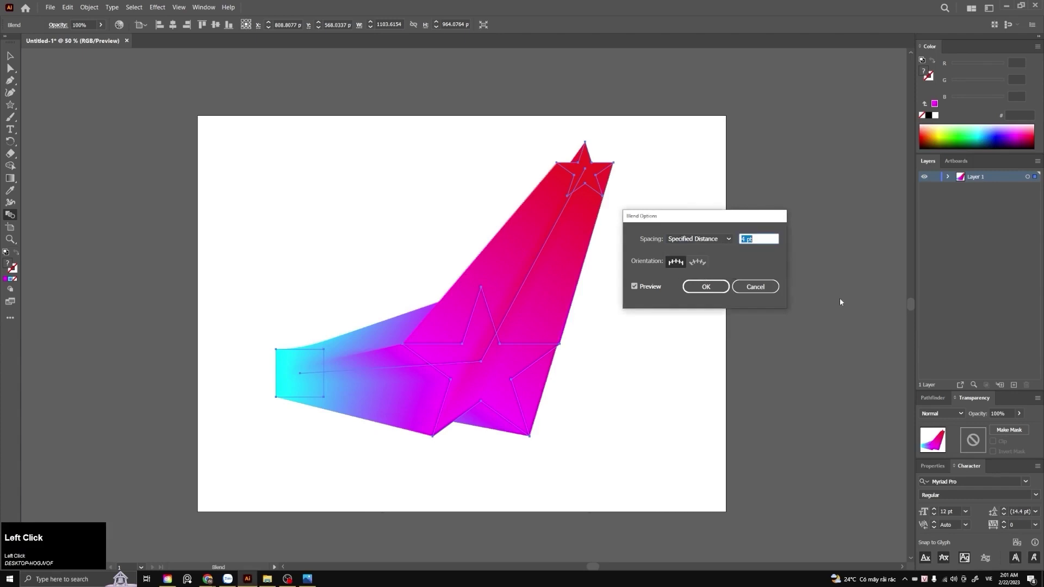
{"action": "scroll", "coordinate": [758, 240], "scroll_direction": "up", "scroll_amount": 20}
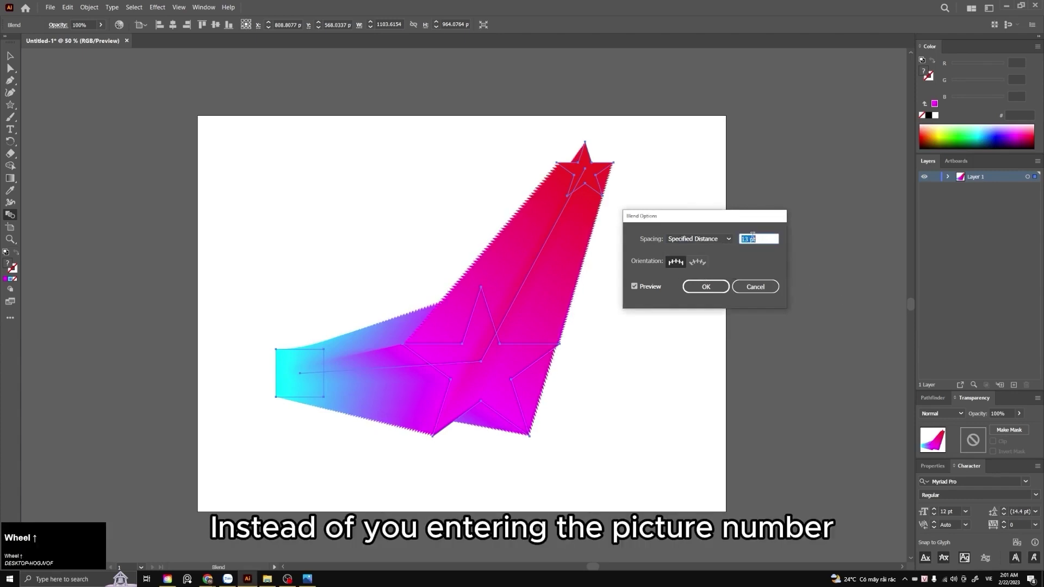
{"action": "scroll", "coordinate": [754, 240], "scroll_direction": "up", "scroll_amount": 20}
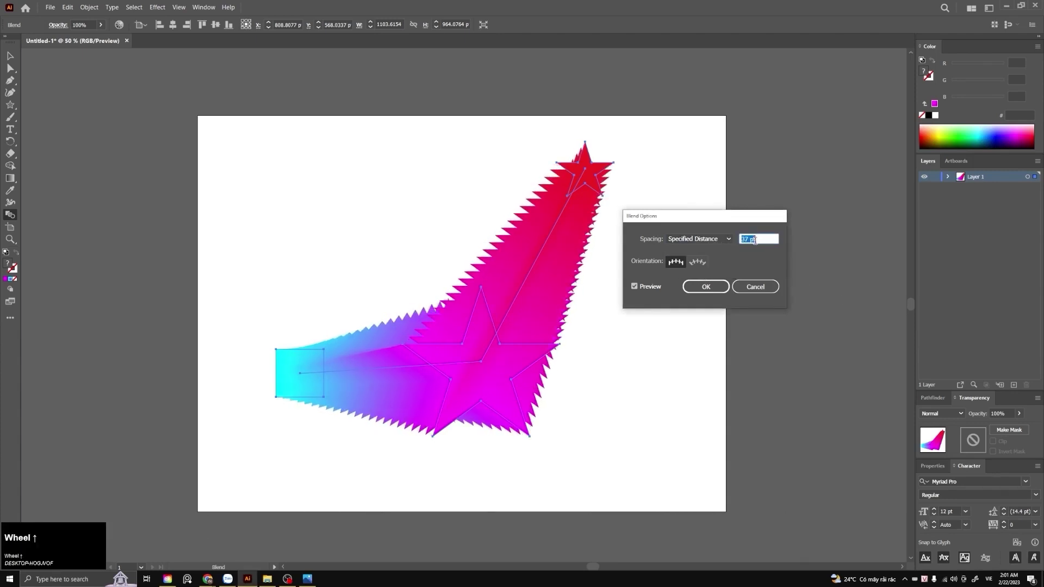
{"action": "scroll", "coordinate": [754, 240], "scroll_direction": "up", "scroll_amount": 20}
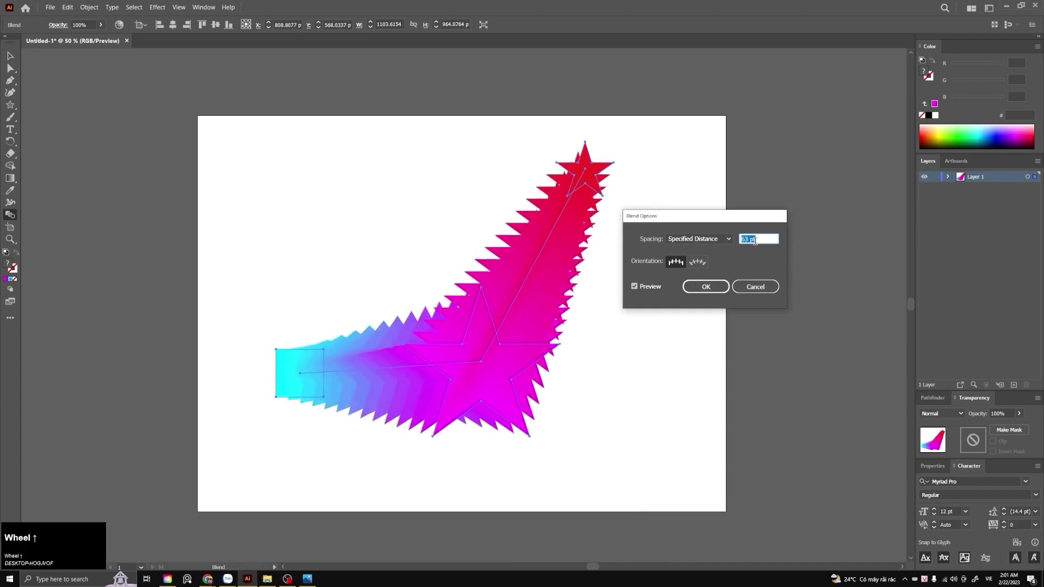
Switch the blend spacing to Specified Steps for comparison and return it to Specified Distance
{"action": "left_click", "coordinate": [706, 239]}
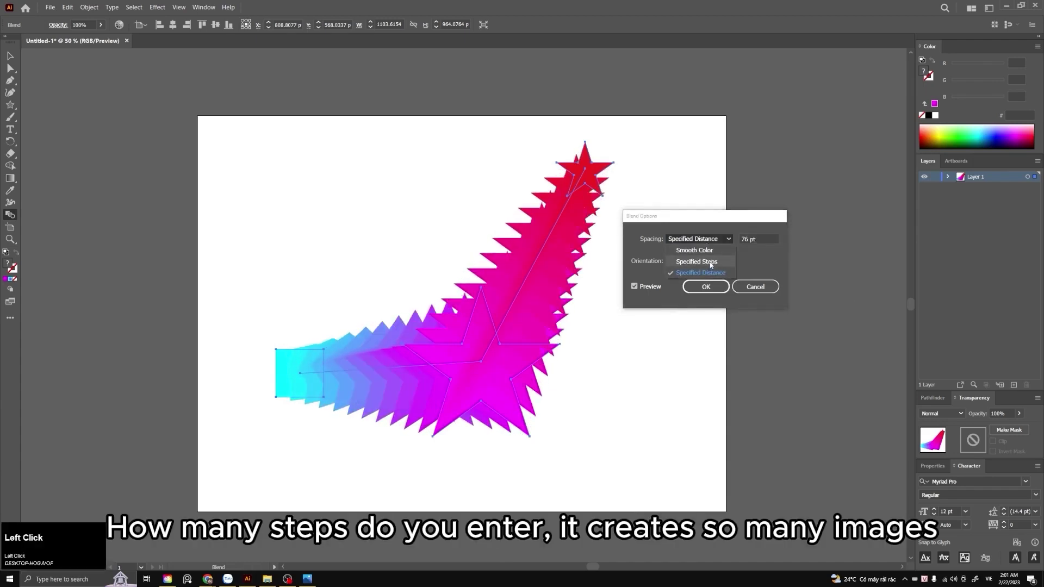
{"action": "left_click", "coordinate": [696, 262]}
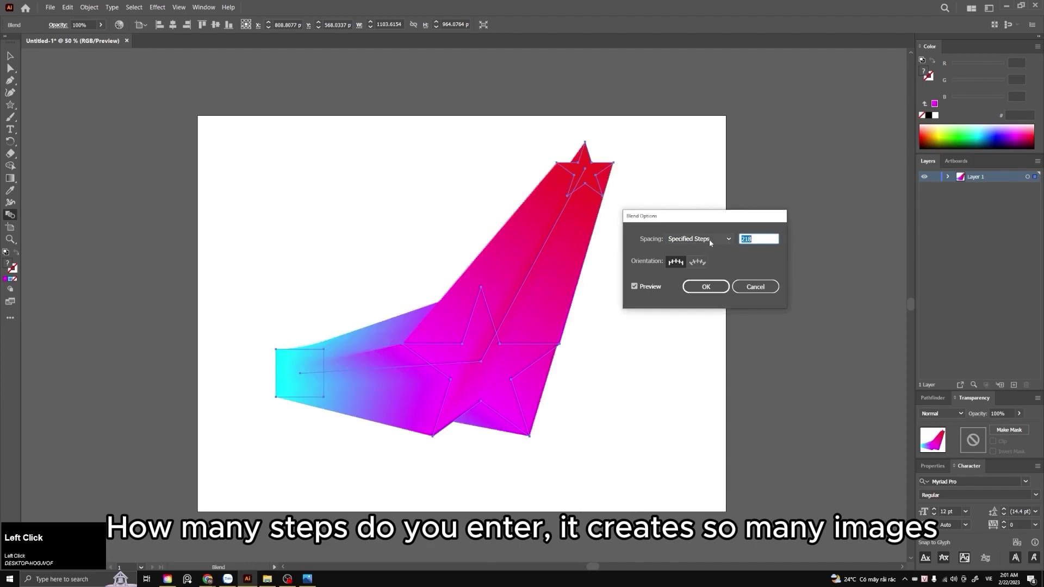
{"action": "left_click", "coordinate": [709, 239]}
{"action": "left_click", "coordinate": [701, 272]}
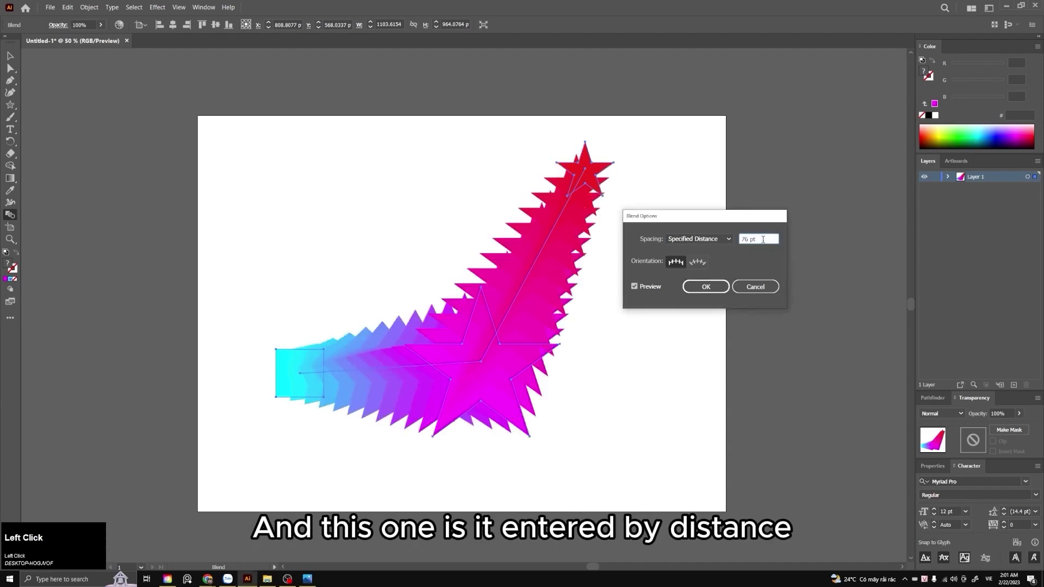
Set the blend's specified distance to 63 pt and apply the Blend Options
{"action": "scroll", "coordinate": [761, 241], "scroll_direction": "down", "scroll_amount": 2}
{"action": "scroll", "coordinate": [761, 241], "scroll_direction": "down", "scroll_amount": 2}
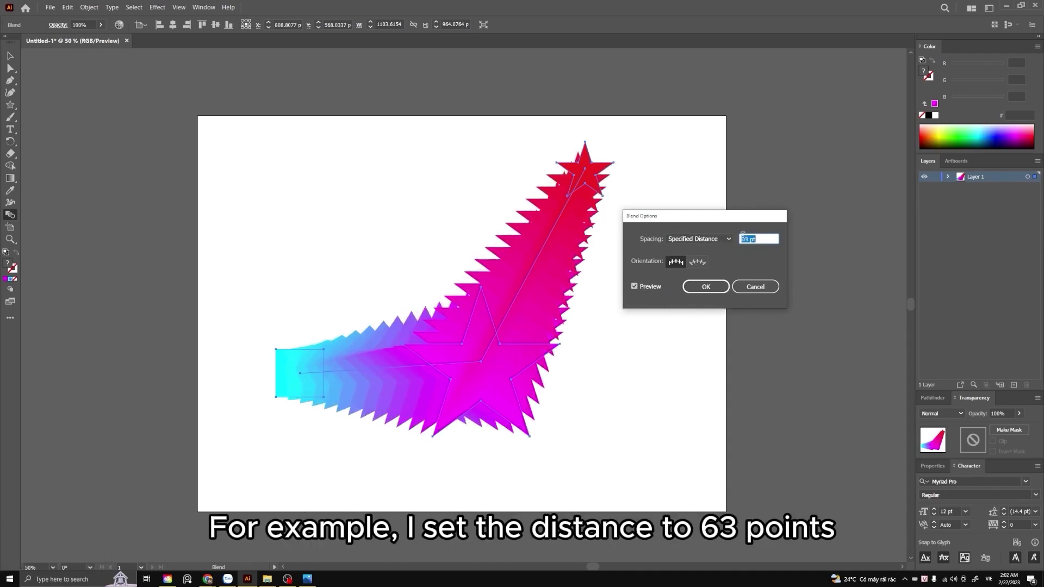
{"action": "left_click", "coordinate": [765, 243]}
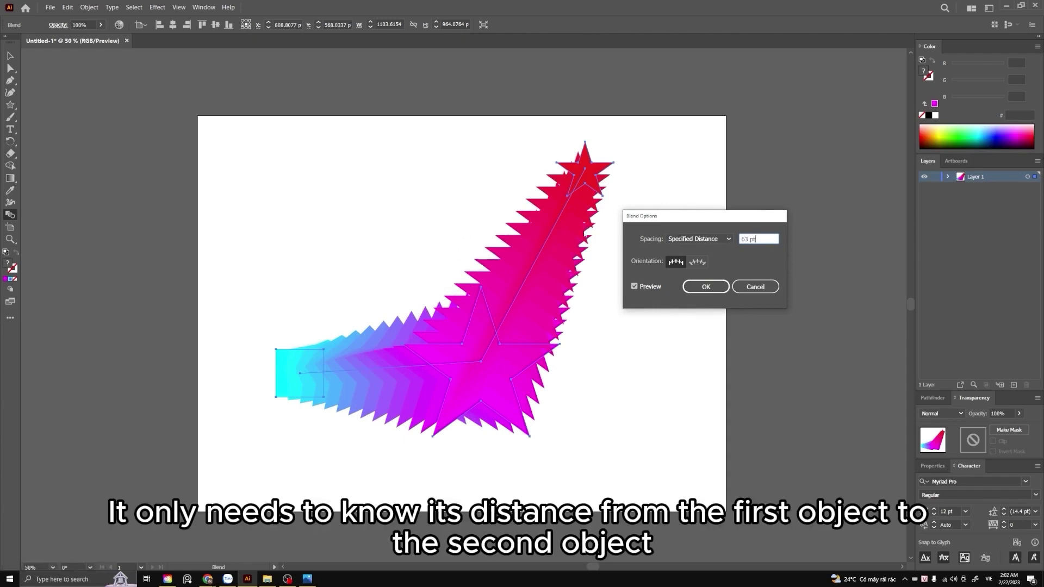
{"action": "left_click", "coordinate": [706, 287]}
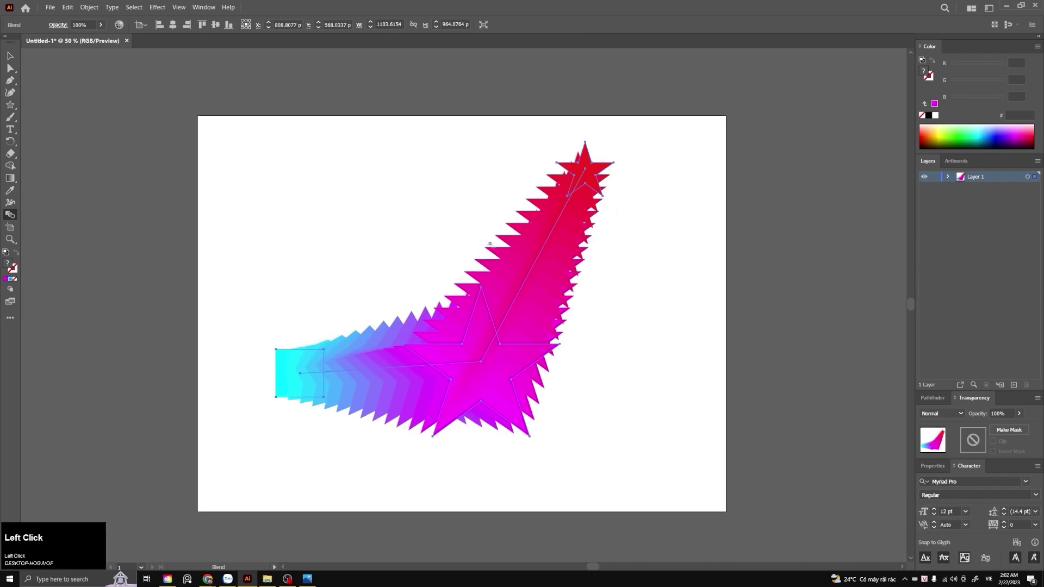
Handwrite 63pt, 1 and 2 beside the blend with the Paintbrush, and label the large star A and the red star B
{"action": "key", "text": "b"}
{"action": "mouse_move", "coordinate": [470, 260]}
{"action": "left_mouse_down"}
{"action": "mouse_move", "coordinate": [484, 242]}
{"action": "mouse_move", "coordinate": [460, 221]}
{"action": "mouse_move", "coordinate": [451, 227]}
{"action": "left_mouse_up"}
{"action": "key", "text": "ctrl+z"}
{"action": "mouse_move", "coordinate": [462, 215]}
{"action": "left_mouse_down"}
{"action": "mouse_move", "coordinate": [472, 216]}
{"action": "mouse_move", "coordinate": [462, 228]}
{"action": "mouse_move", "coordinate": [477, 232]}
{"action": "mouse_move", "coordinate": [492, 214]}
{"action": "left_mouse_up"}
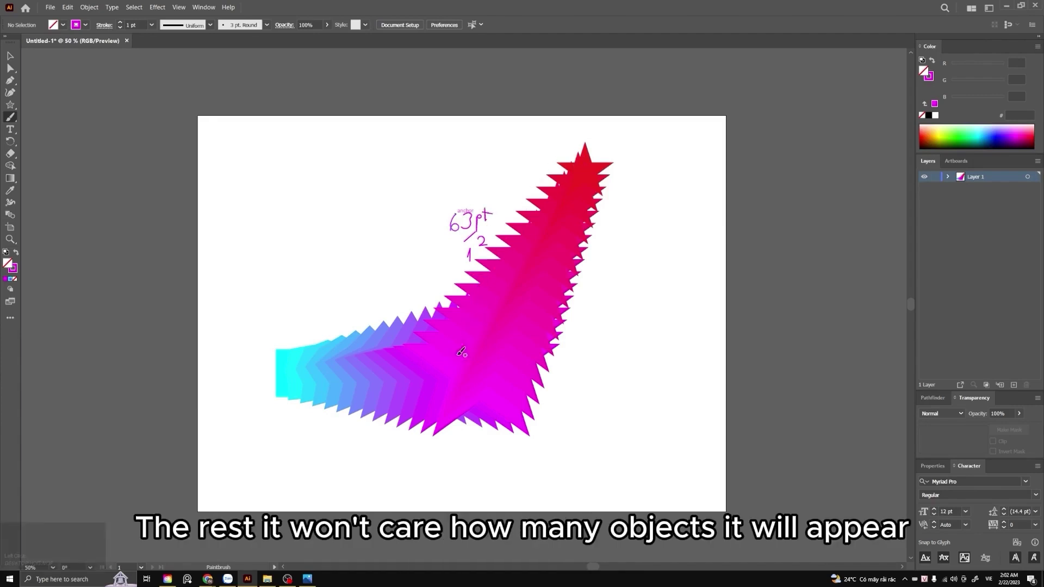
{"action": "left_click_drag", "start_coordinate": [520, 460], "coordinate": [549, 447]}
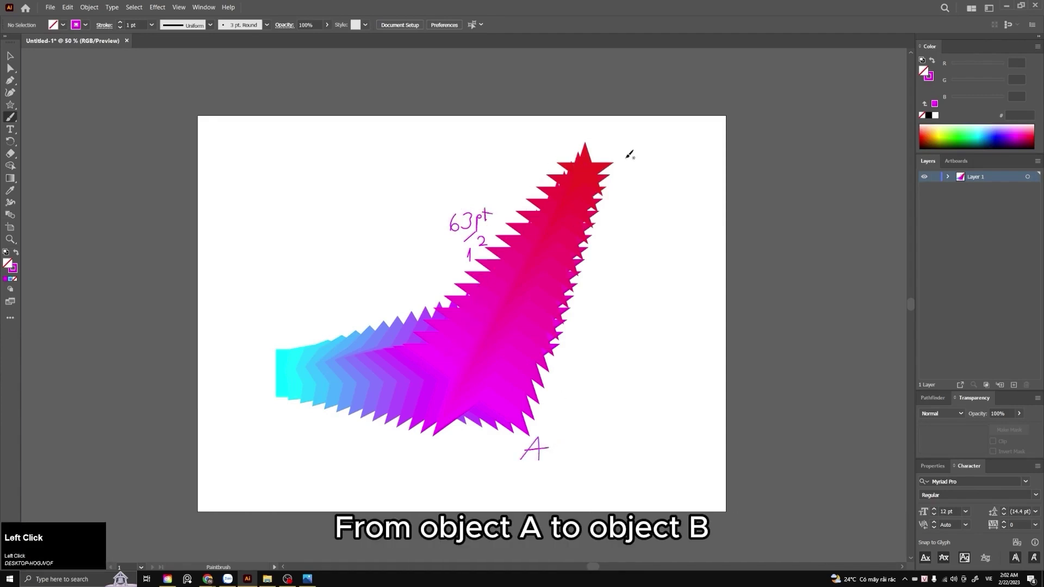
{"action": "left_click_drag", "start_coordinate": [625, 157], "coordinate": [627, 180]}
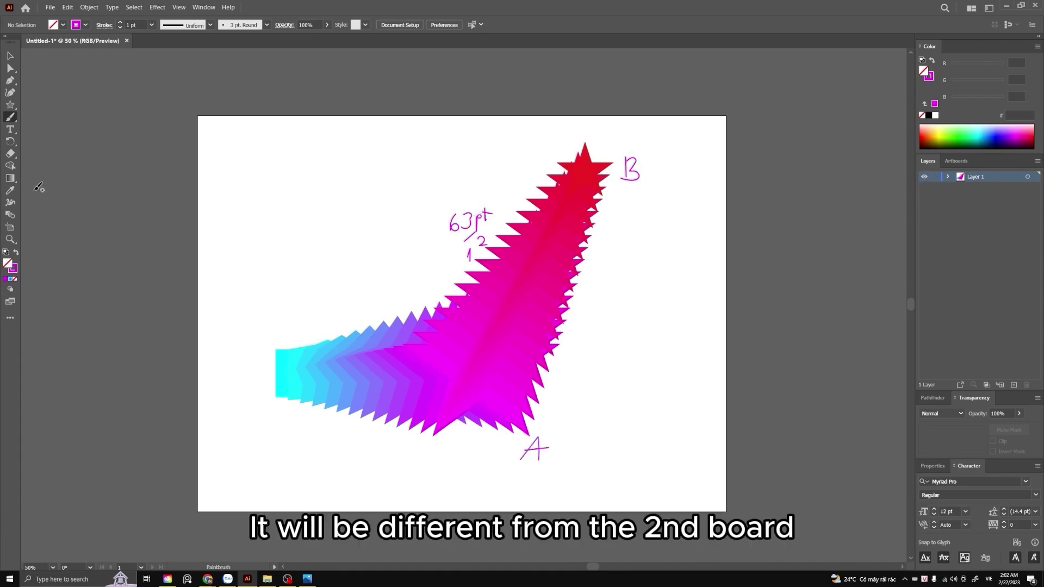
Set the star blend's spacing to Specified Steps with 17 steps and apply it
{"action": "key", "text": "v"}
{"action": "left_click", "coordinate": [482, 378]}
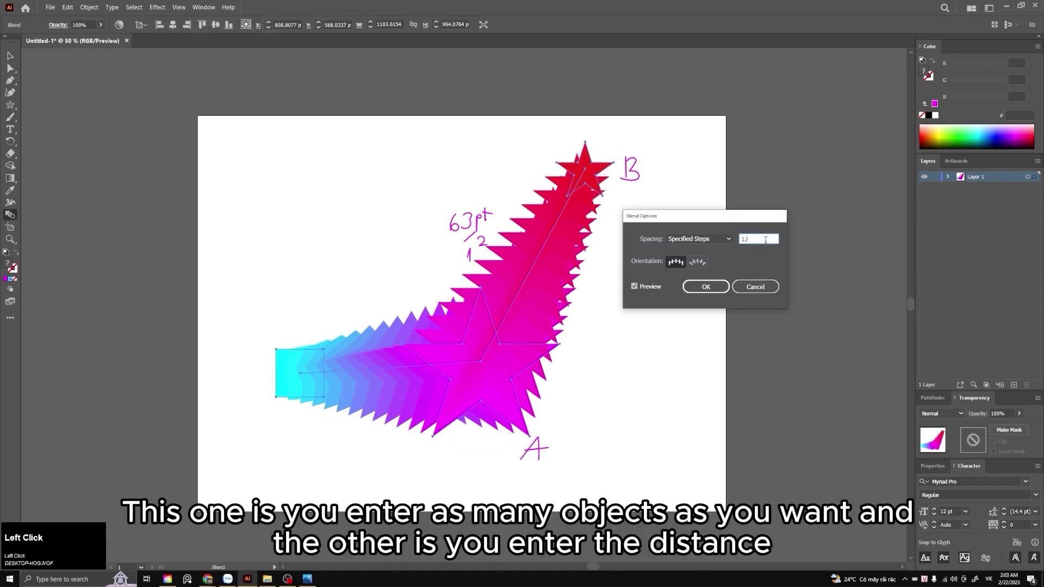
{"action": "scroll", "coordinate": [763, 239], "scroll_direction": "up", "scroll_amount": 5}
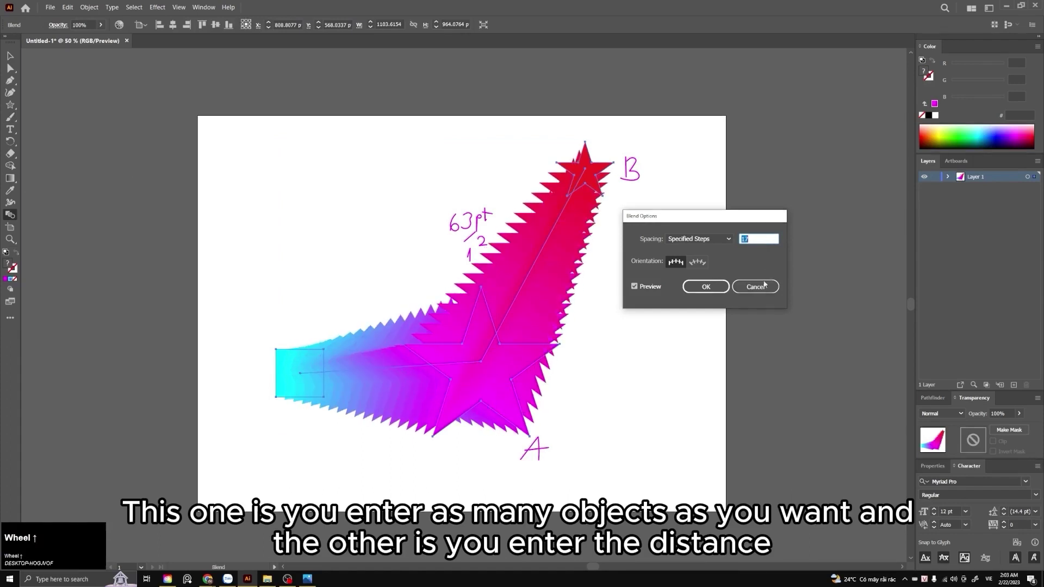
{"action": "left_click", "coordinate": [714, 289]}
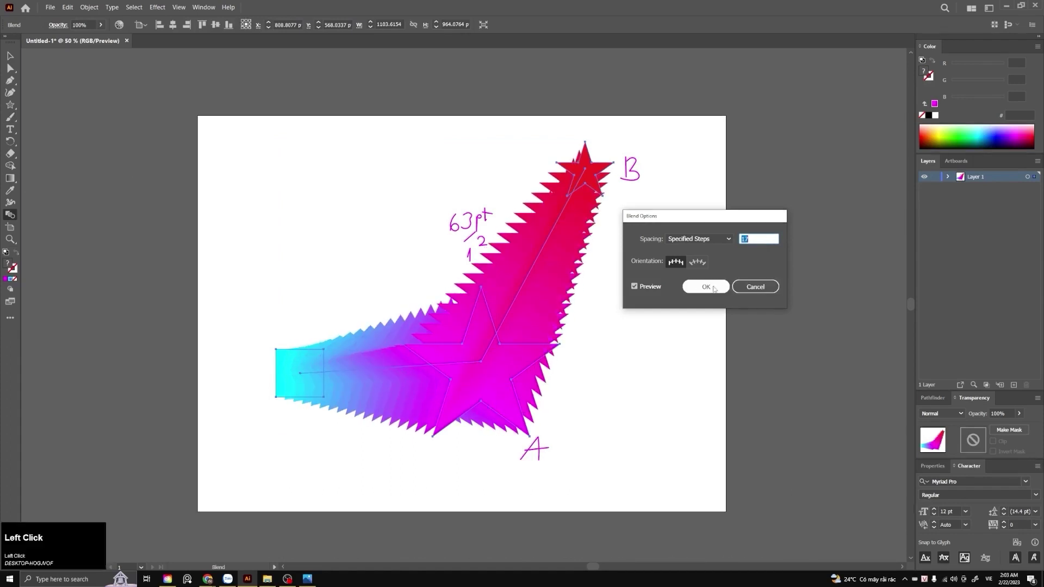
Delete the handwritten notes around the blend
{"action": "left_click", "coordinate": [656, 218]}
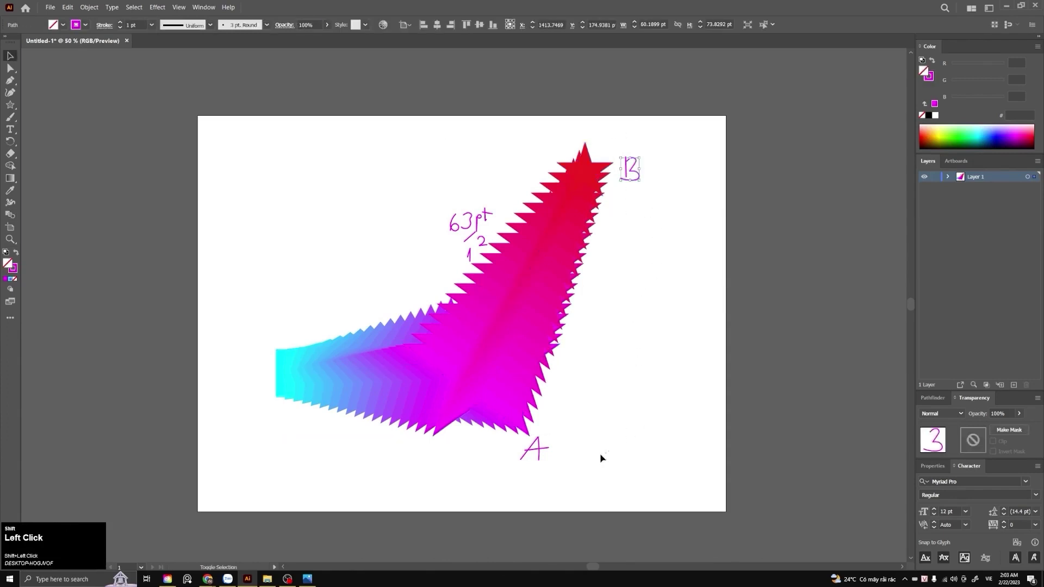
{"action": "left_click", "coordinate": [496, 323]}
{"action": "left_click", "coordinate": [680, 349]}
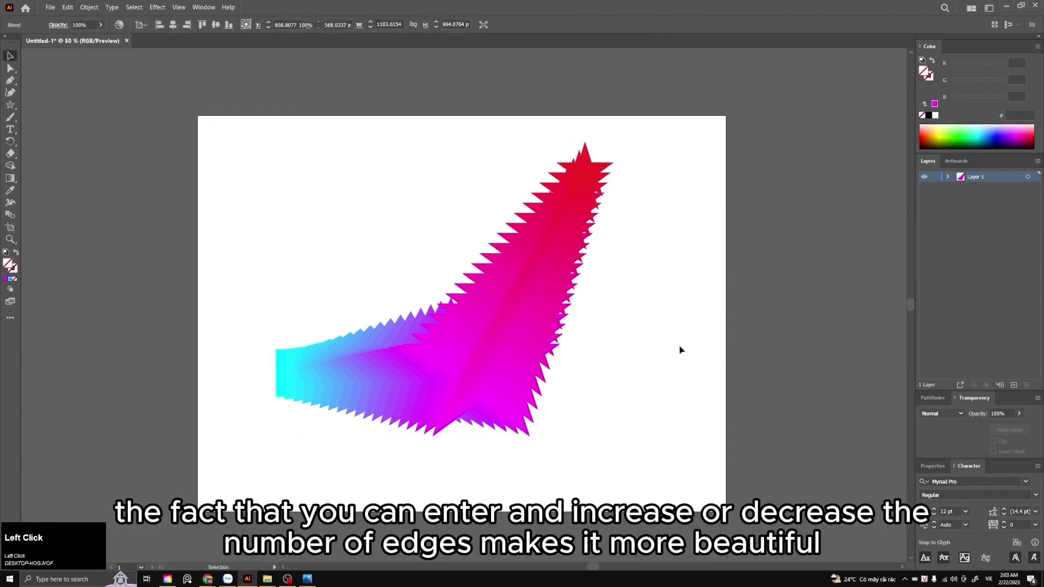
Change the star blend's spacing to Smooth Color and apply the Blend Options
{"action": "left_click", "coordinate": [529, 309]}
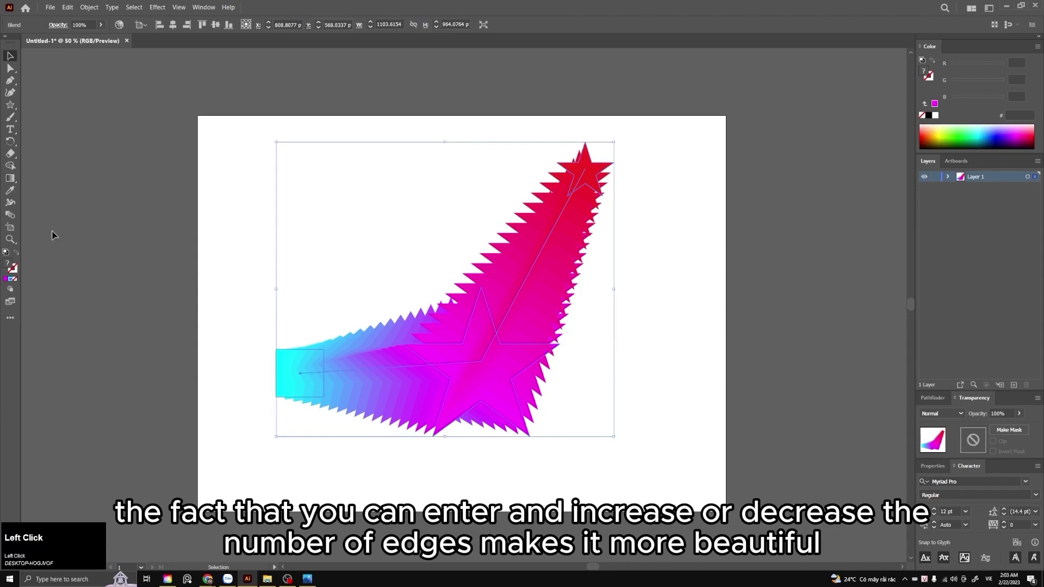
{"action": "double_click", "coordinate": [9, 216]}
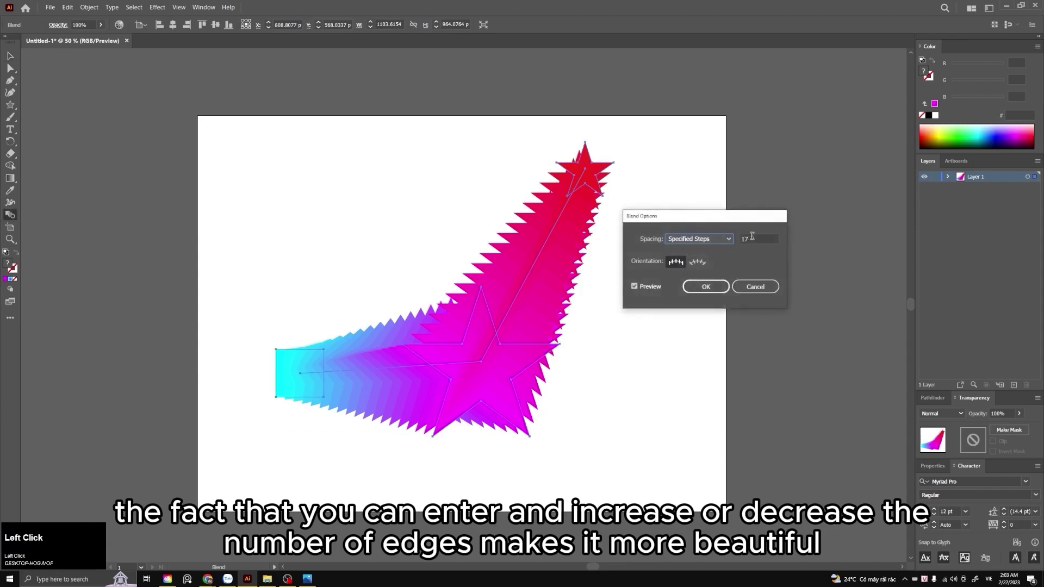
{"action": "left_click", "coordinate": [719, 239]}
{"action": "left_click", "coordinate": [695, 250]}
{"action": "left_click", "coordinate": [706, 287]}
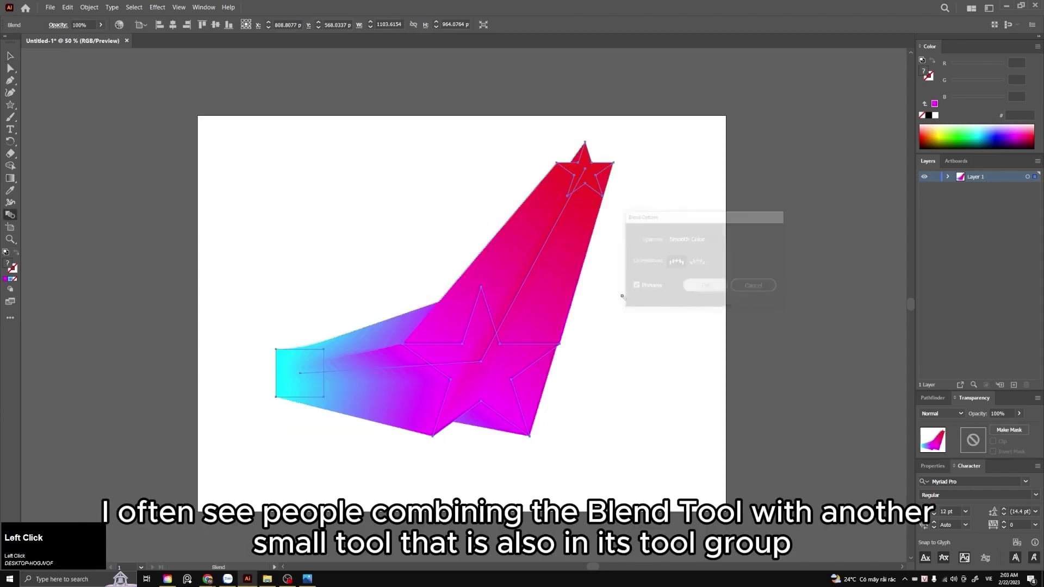
{"action": "key", "text": "v"}
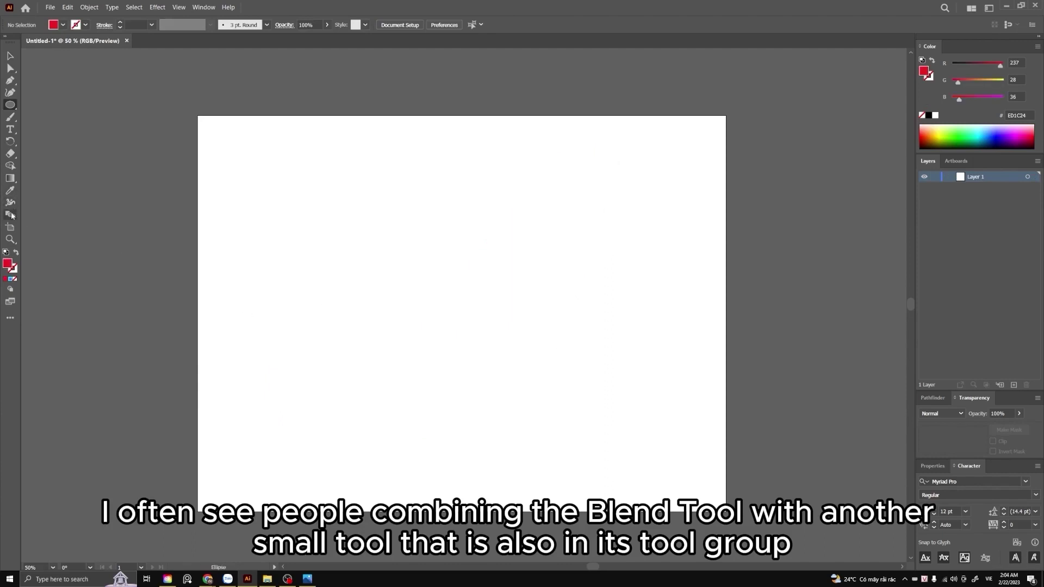
Place a red circle about 67 pt wide low on the artboard's left side and a matching copy level with it on the right
{"action": "mouse_move", "coordinate": [279, 399]}
{"action": "left_mouse_down"}
{"action": "mouse_move", "coordinate": [623, 420]}
{"action": "mouse_move", "coordinate": [285, 365]}
{"action": "left_mouse_up"}
{"action": "key", "text": "v"}
{"action": "left_click", "coordinate": [326, 383]}
{"action": "left_click", "coordinate": [617, 440]}
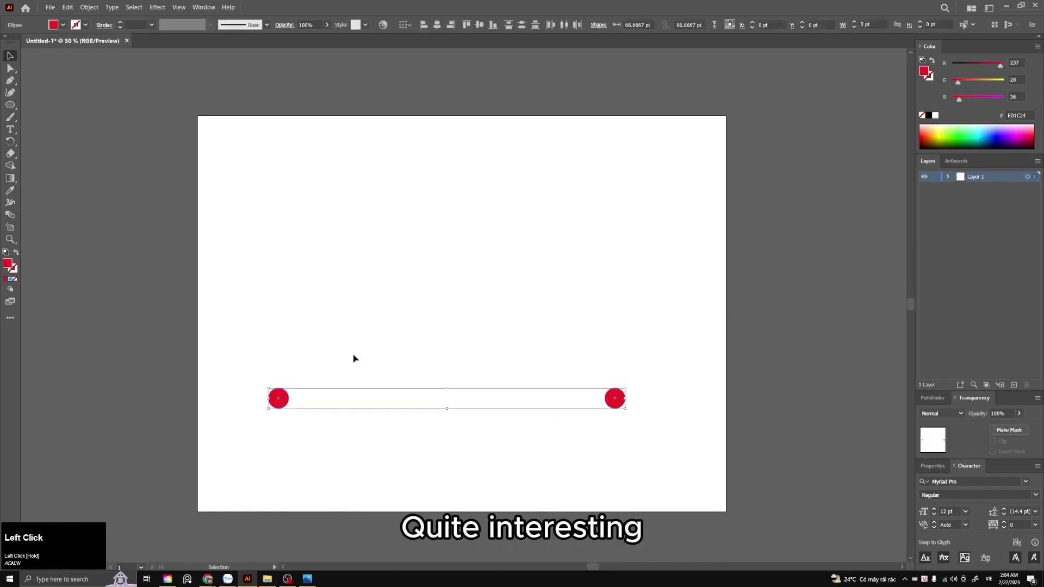
Fill the left circle with cyan and the right circle with magenta (FF00FF)
{"action": "left_click", "coordinate": [354, 357]}
{"action": "left_click", "coordinate": [283, 398]}
{"action": "left_click", "coordinate": [63, 25]}
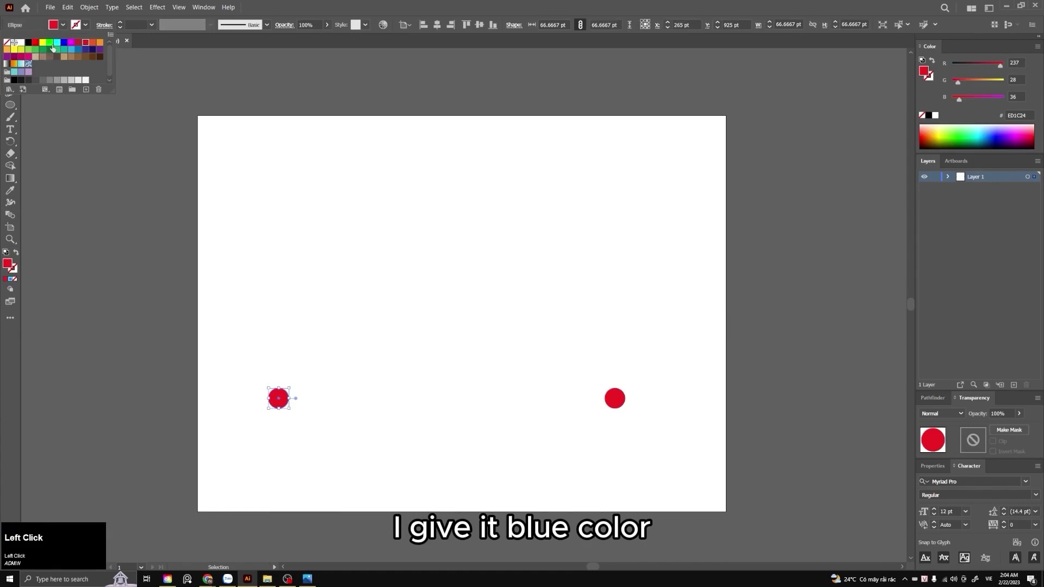
{"action": "left_click", "coordinate": [55, 44]}
{"action": "left_click_drag", "start_coordinate": [517, 321], "coordinate": [647, 417]}
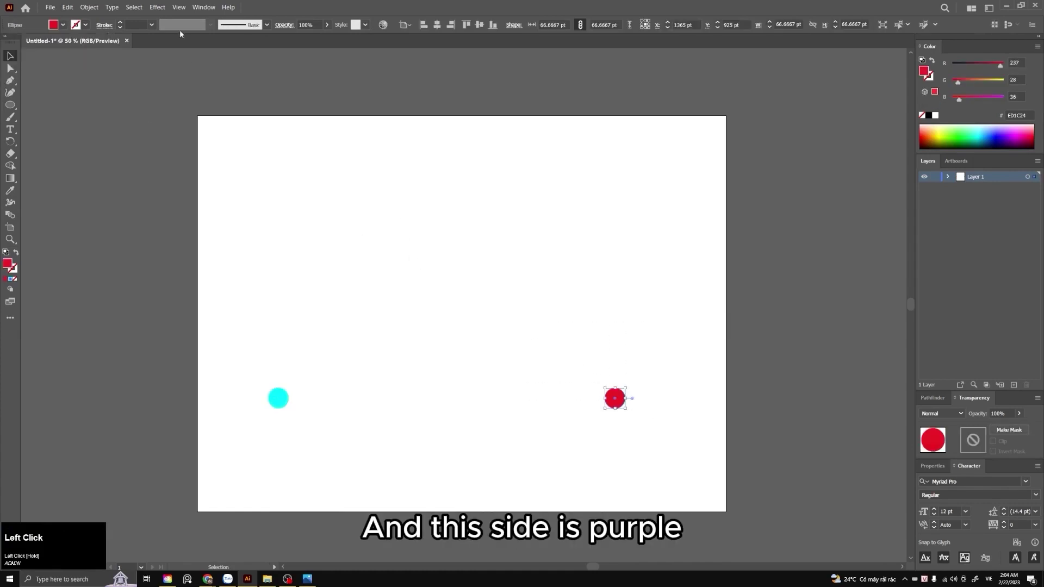
{"action": "left_click", "coordinate": [64, 25]}
{"action": "left_click", "coordinate": [68, 44]}
{"action": "left_click", "coordinate": [466, 337]}
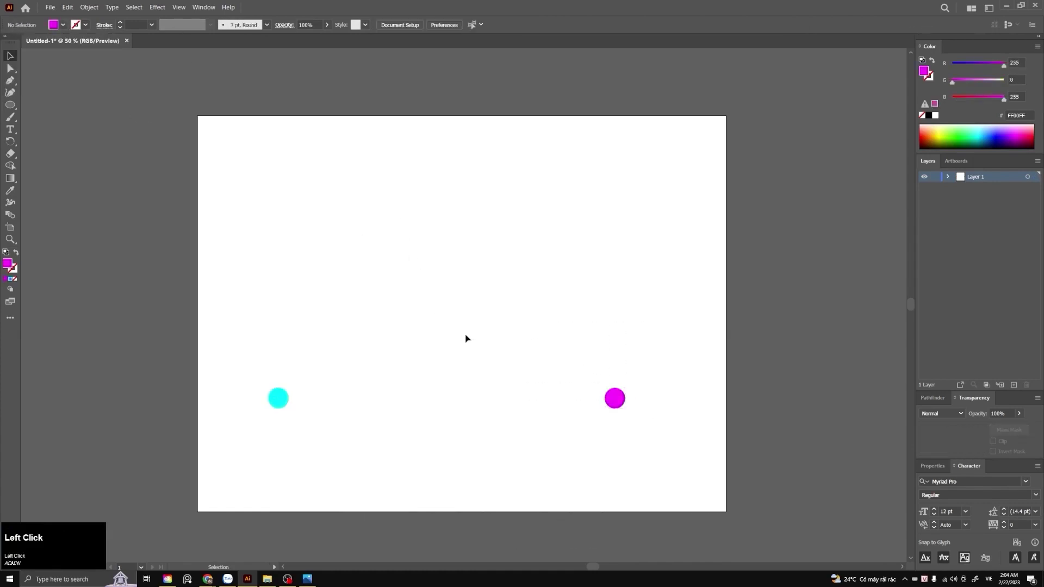
Blend the cyan and magenta circles into a gradient bar and move it lower on the artboard
{"action": "left_click_drag", "start_coordinate": [624, 438], "coordinate": [256, 345]}
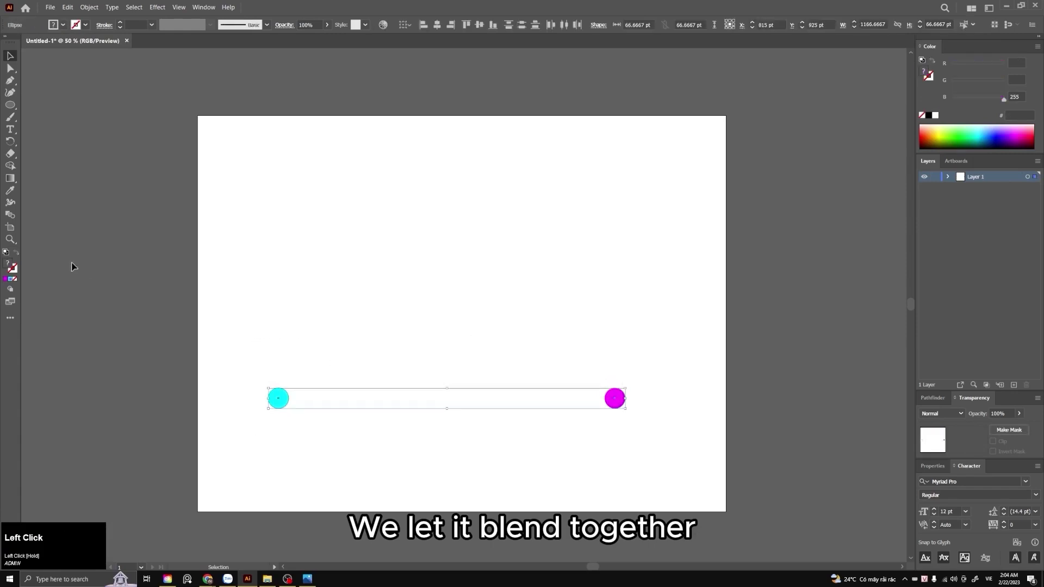
{"action": "left_click", "coordinate": [11, 215]}
{"action": "left_click", "coordinate": [616, 399]}
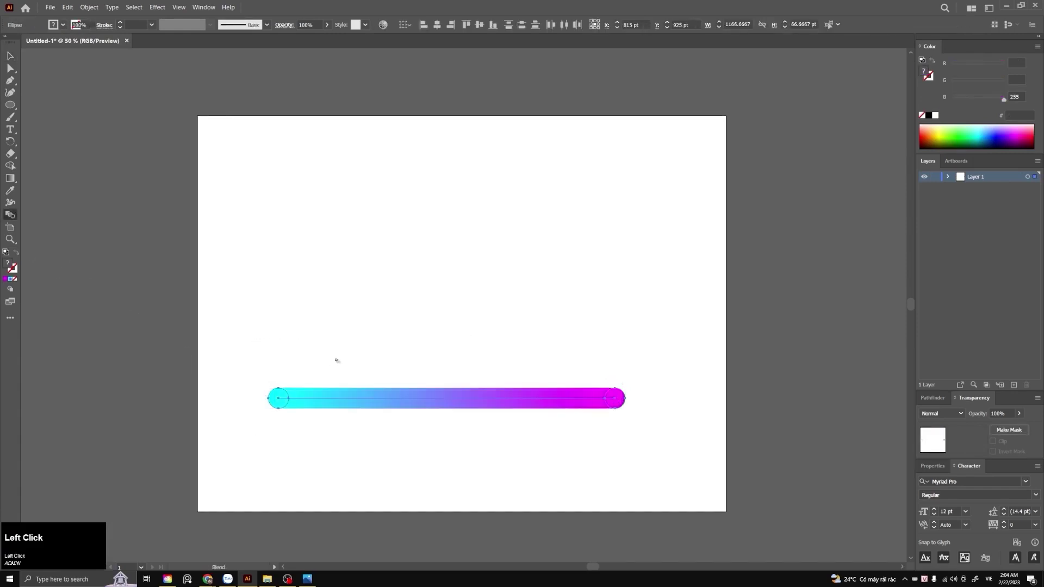
{"action": "key", "text": "v"}
{"action": "left_click_drag", "start_coordinate": [458, 398], "coordinate": [466, 444]}
{"action": "left_click", "coordinate": [482, 361]}
{"action": "left_click", "coordinate": [588, 437]}
{"action": "left_click", "coordinate": [464, 352]}
{"action": "left_click", "coordinate": [468, 341]}
Draw a curved S-shaped open path above the gradient bar with the Pen tool
{"action": "key", "text": "p"}
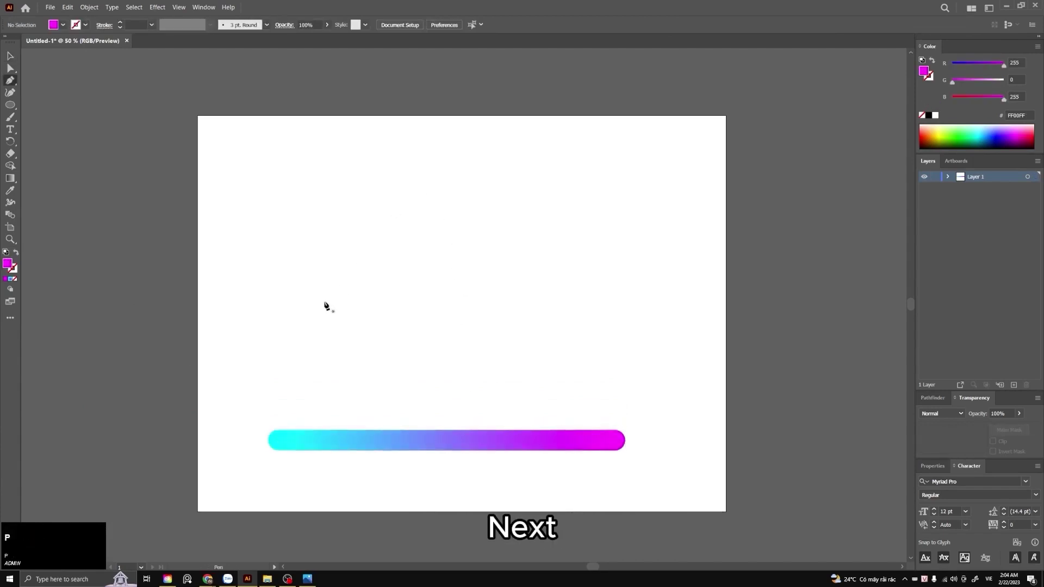
{"action": "left_click", "coordinate": [279, 373]}
{"action": "mouse_move", "coordinate": [406, 247]}
{"action": "left_mouse_down"}
{"action": "mouse_move", "coordinate": [413, 219]}
{"action": "mouse_move", "coordinate": [435, 217]}
{"action": "left_mouse_up"}
{"action": "key", "text": "ctrl+z"}
{"action": "key", "text": "ctrl+z"}
{"action": "left_click_drag", "start_coordinate": [421, 285], "coordinate": [420, 176]}
{"action": "left_click_drag", "start_coordinate": [315, 238], "coordinate": [306, 163]}
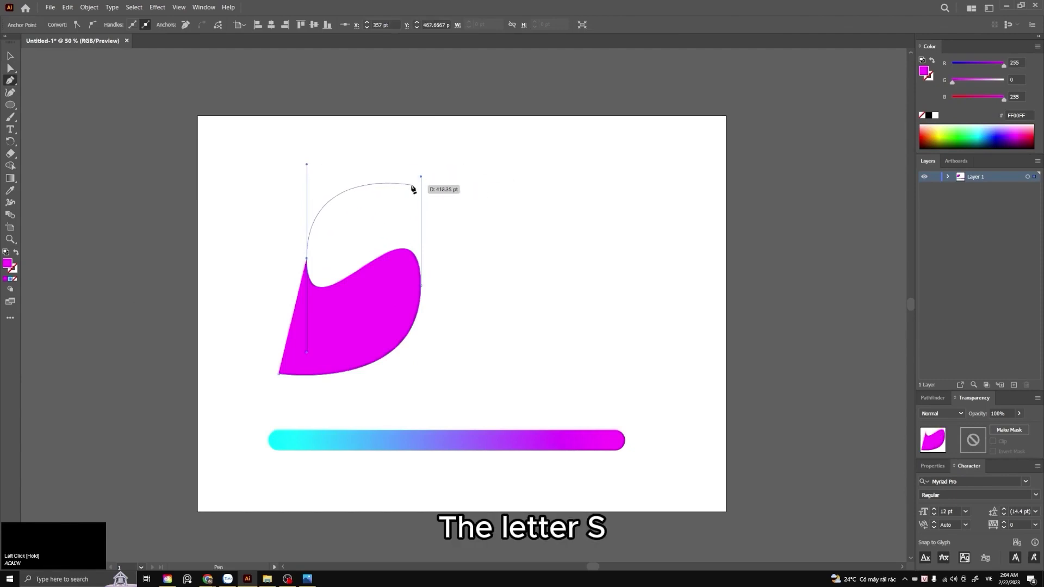
{"action": "left_click_drag", "start_coordinate": [411, 186], "coordinate": [449, 197]}
{"action": "key", "text": "v"}
{"action": "left_click", "coordinate": [439, 273]}
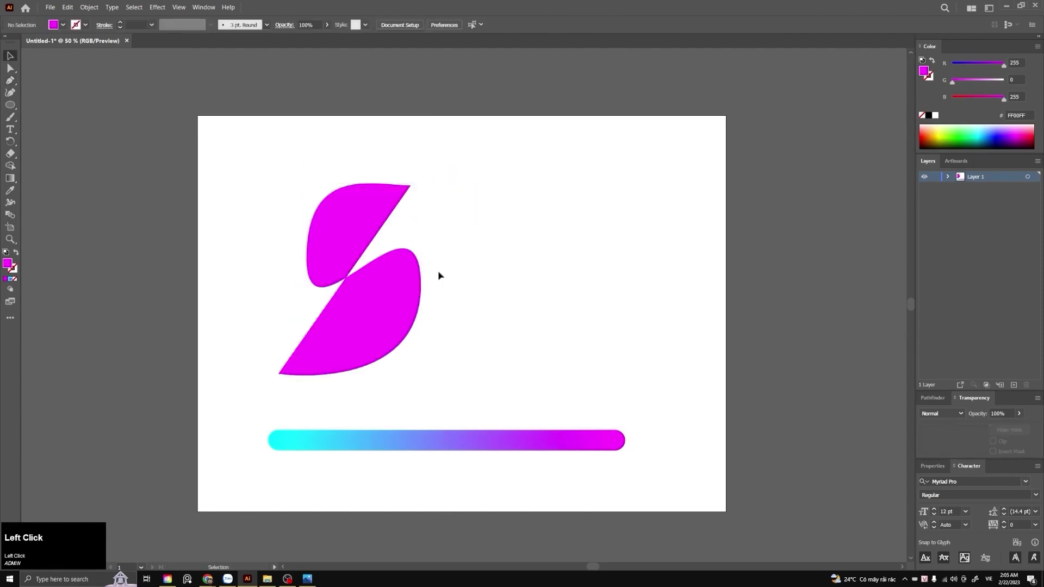
Swap the S path's fill and stroke so it has a magenta outline and no fill
{"action": "left_click", "coordinate": [402, 286]}
{"action": "left_click", "coordinate": [17, 254]}
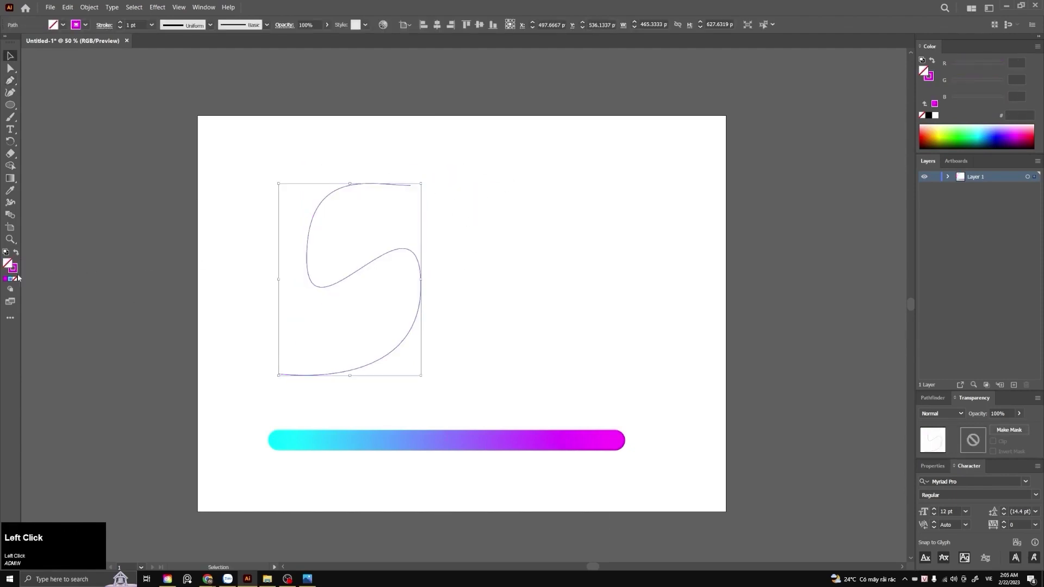
{"action": "left_click", "coordinate": [594, 300]}
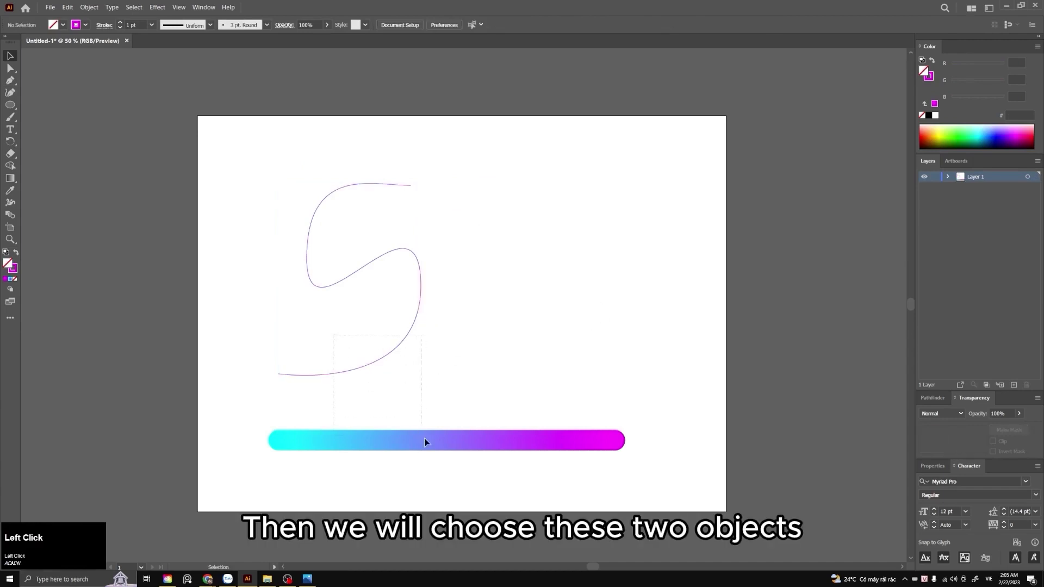
Replace the spine of the gradient bar's blend with the S-shaped path
{"action": "key", "text": "ctrl+a"}
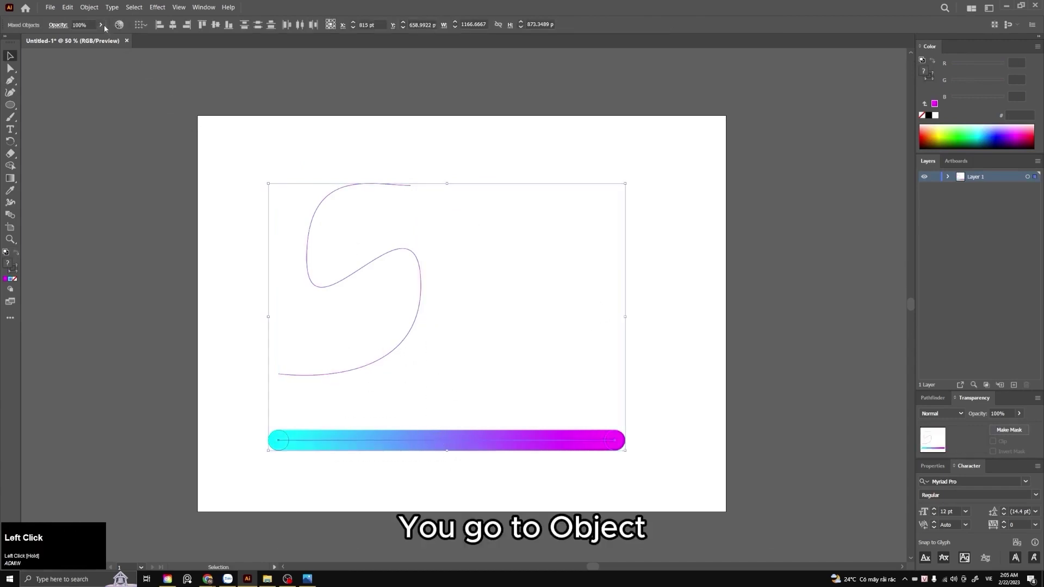
{"action": "left_click", "coordinate": [89, 7]}
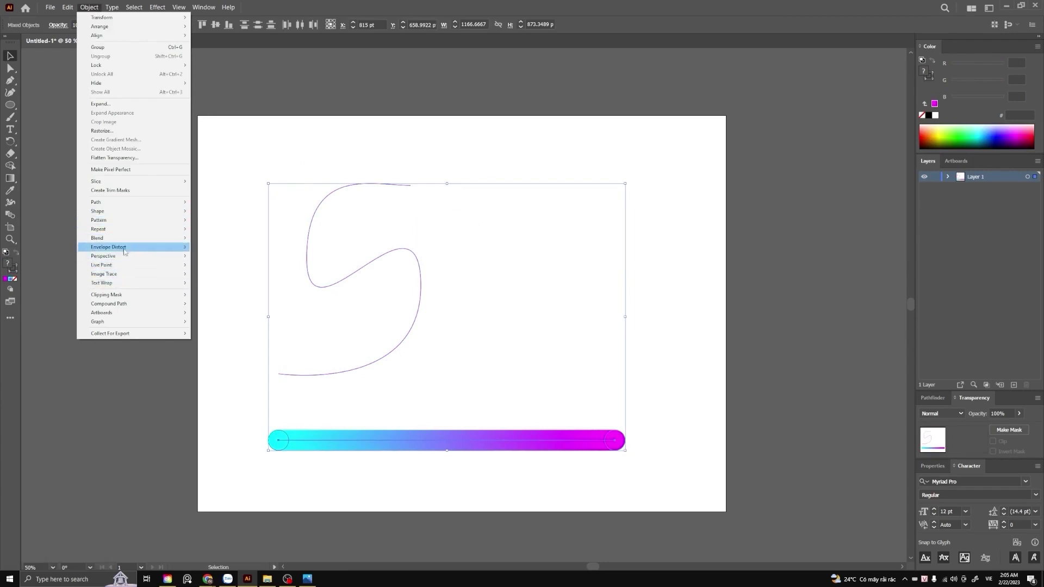
{"action": "mouse_move", "coordinate": [124, 242]}
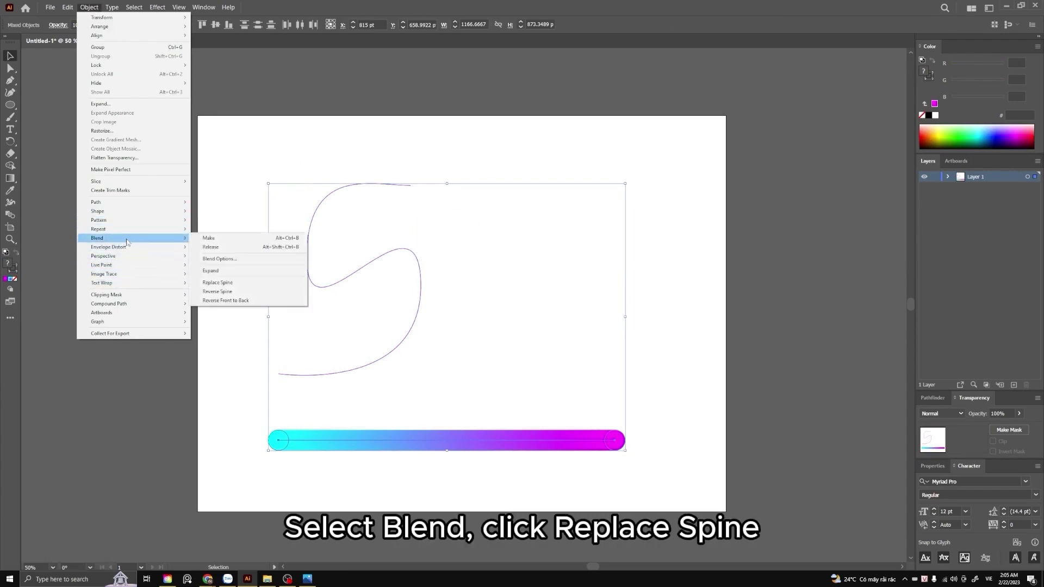
{"action": "left_click", "coordinate": [237, 286]}
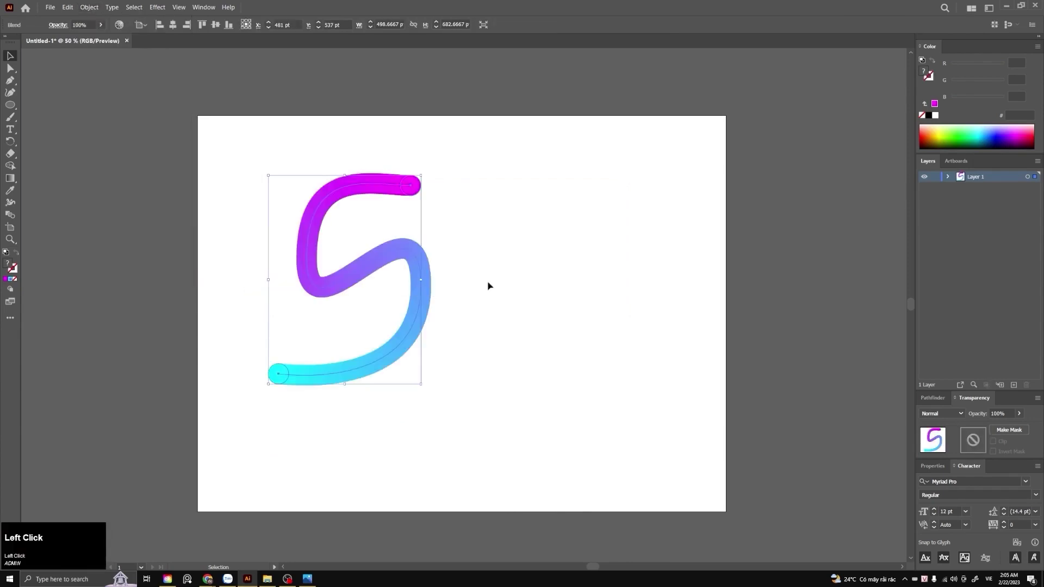
{"action": "left_click", "coordinate": [465, 401]}
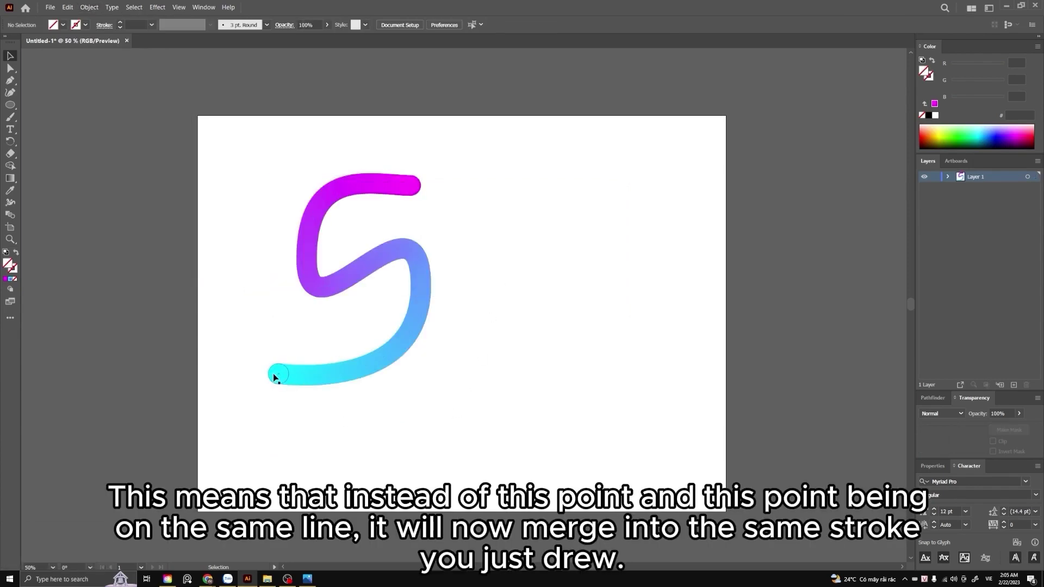
{"action": "left_click", "coordinate": [348, 285]}
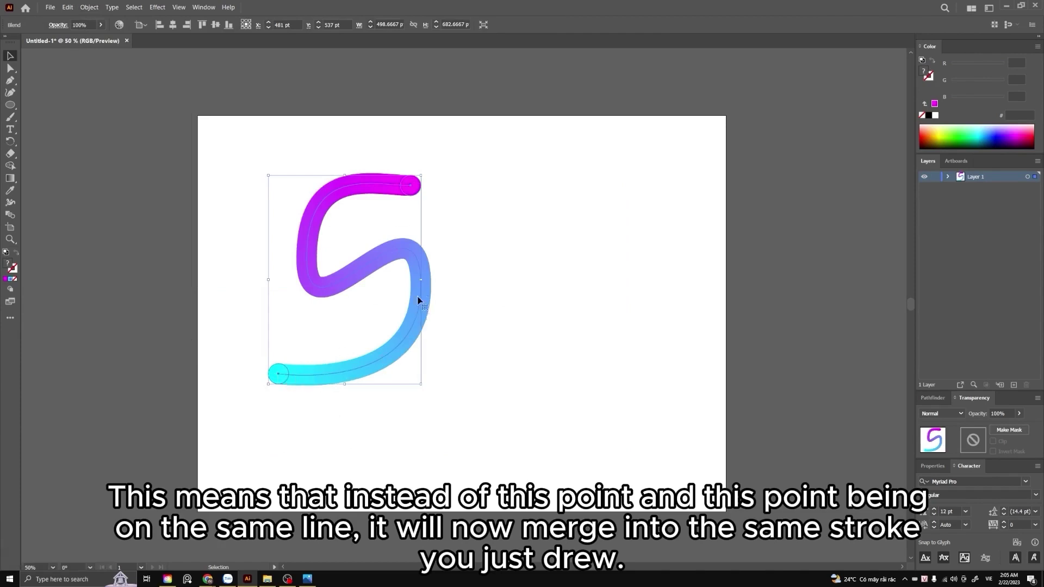
{"action": "left_click", "coordinate": [521, 200]}
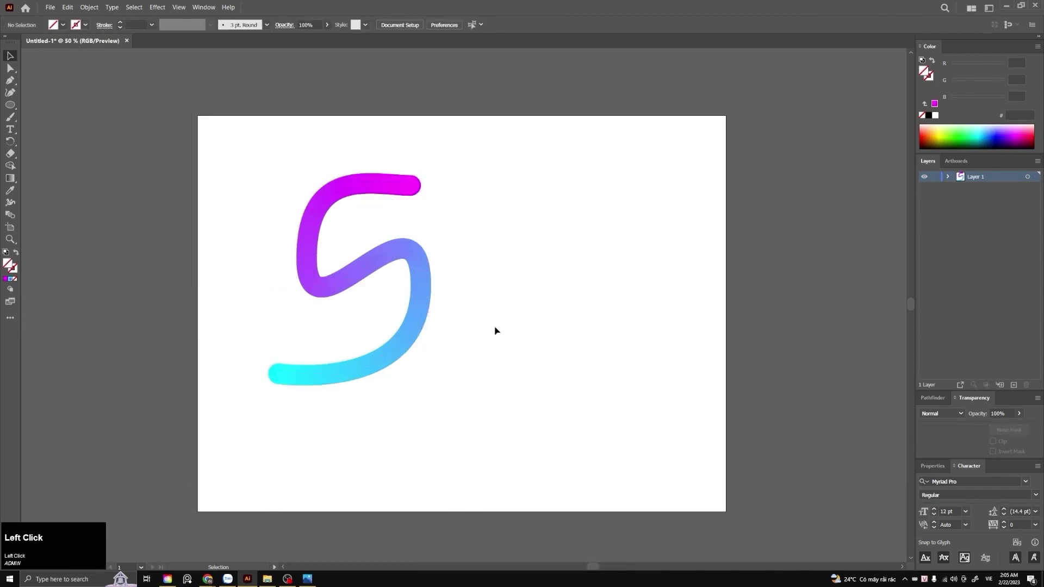
{"action": "left_click", "coordinate": [384, 246]}
{"action": "left_click", "coordinate": [465, 263]}
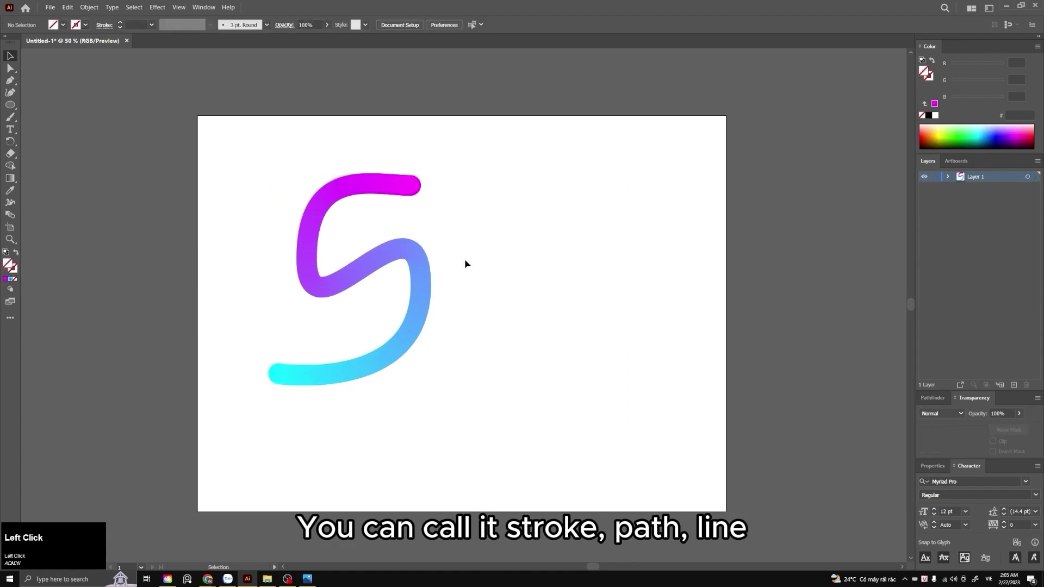
{"action": "left_click", "coordinate": [455, 293]}
{"action": "left_click_drag", "start_coordinate": [400, 277], "coordinate": [424, 233]}
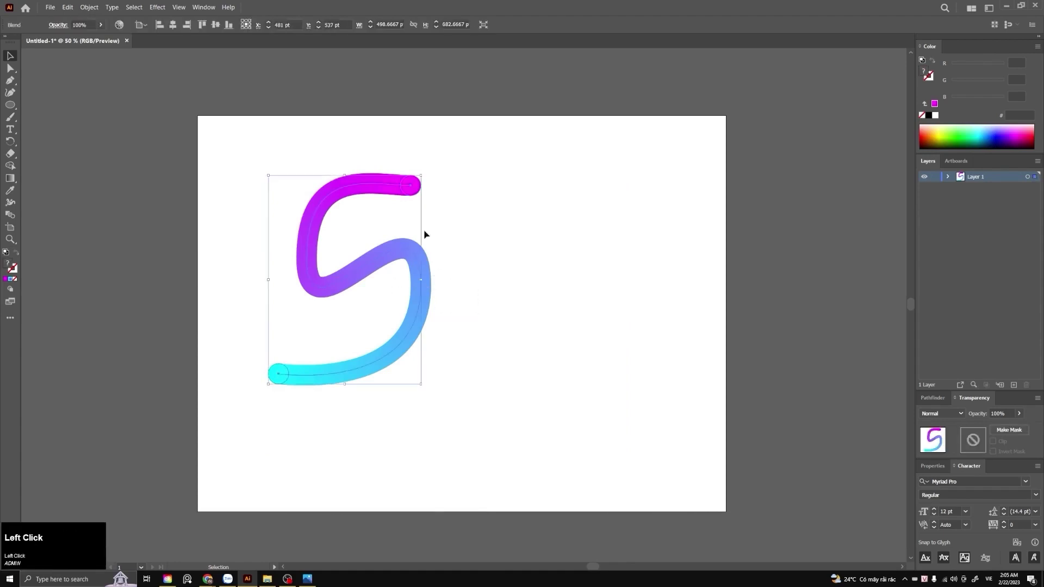
{"action": "left_click", "coordinate": [437, 207]}
Reshape the S blend's spine with Direct Selection, rounding the upper curve, deepening the middle bend and pushing the lower curve outward
{"action": "key", "text": "a"}
{"action": "left_click", "coordinate": [410, 184]}
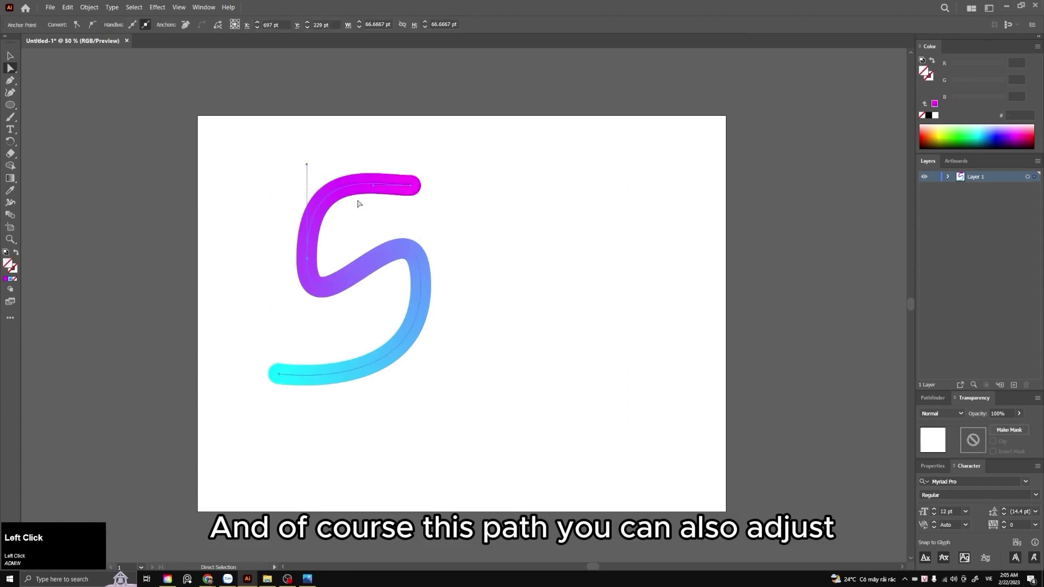
{"action": "left_click_drag", "start_coordinate": [307, 164], "coordinate": [307, 188]}
{"action": "left_click_drag", "start_coordinate": [374, 189], "coordinate": [341, 142]}
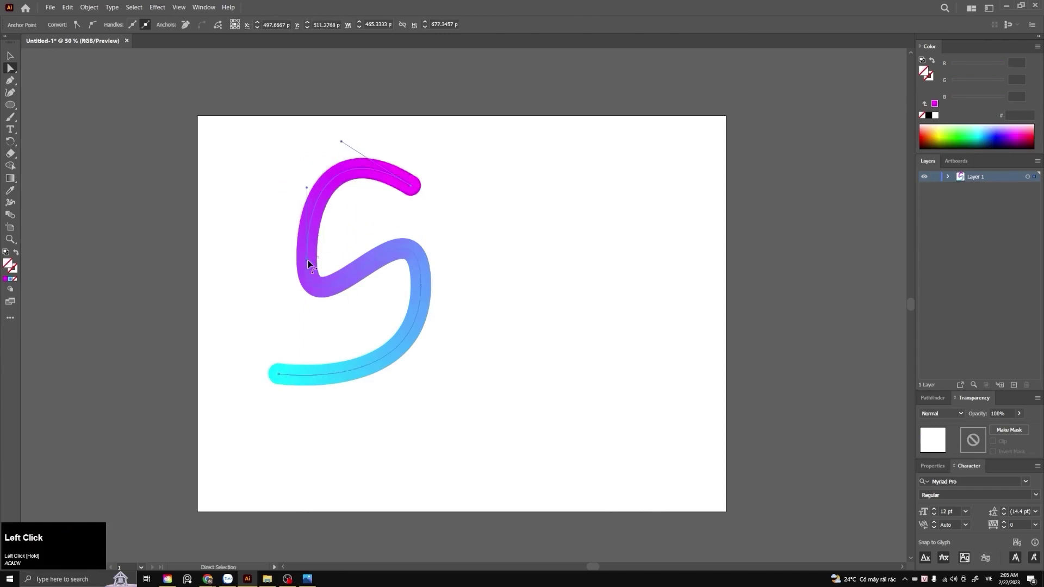
{"action": "left_click_drag", "start_coordinate": [308, 357], "coordinate": [307, 403]}
{"action": "mouse_move", "coordinate": [422, 293]}
{"action": "left_mouse_down"}
{"action": "mouse_move", "coordinate": [435, 284]}
{"action": "mouse_move", "coordinate": [439, 298]}
{"action": "left_mouse_up"}
{"action": "left_click", "coordinate": [492, 314]}
Select the magenta circle at the upper end of the S blend and rotate it slightly
{"action": "left_click", "coordinate": [420, 195]}
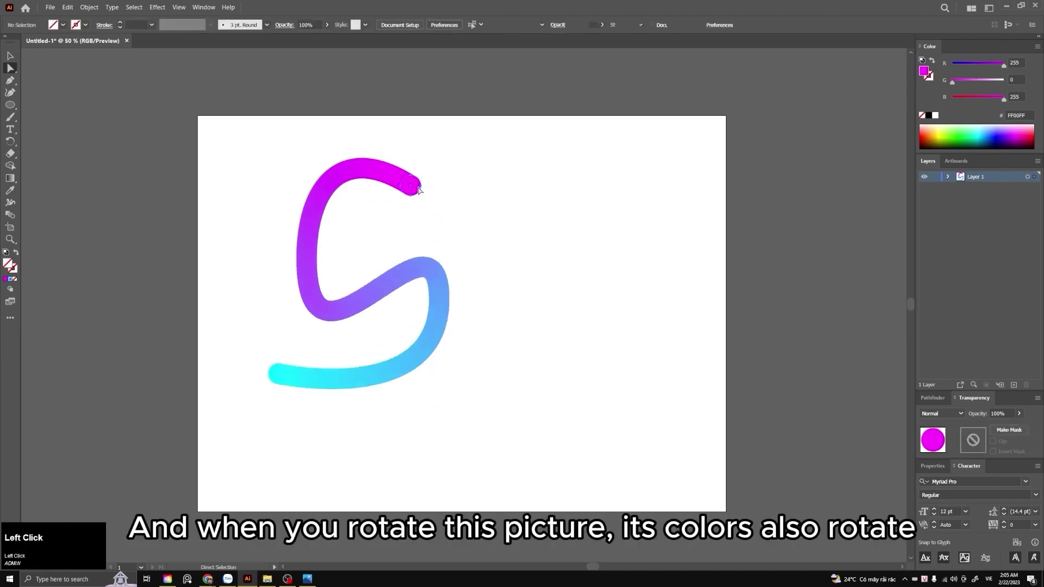
{"action": "key", "text": "v"}
{"action": "mouse_move", "coordinate": [425, 178]}
{"action": "left_mouse_down"}
{"action": "mouse_move", "coordinate": [427, 209]}
{"action": "mouse_move", "coordinate": [436, 181]}
{"action": "mouse_move", "coordinate": [421, 177]}
{"action": "mouse_move", "coordinate": [427, 192]}
{"action": "left_mouse_up"}
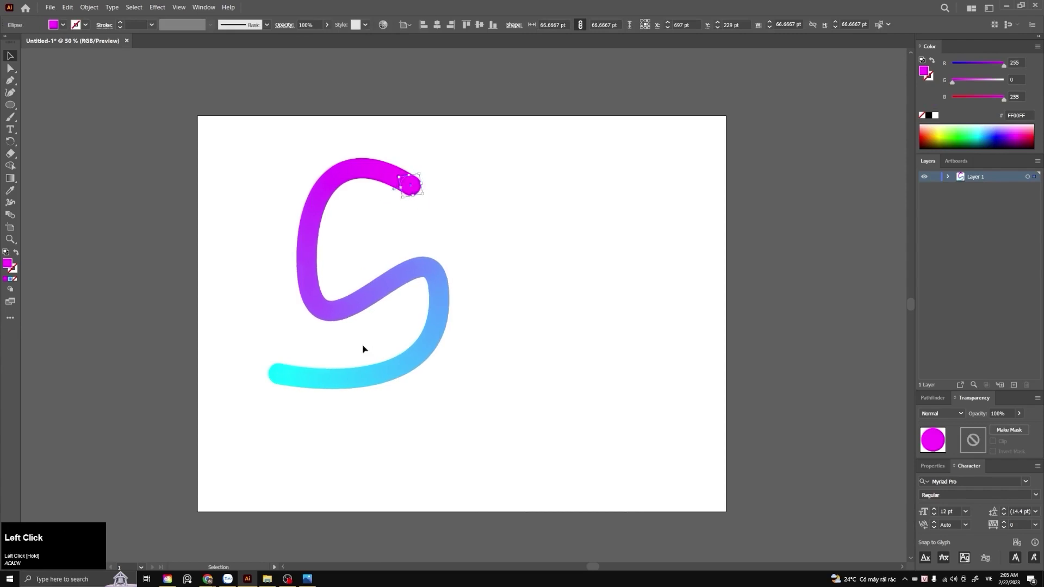
Pull the upper-left anchor of the cyan end circle outward to give the S blend's lower end a sharp point
{"action": "left_click", "coordinate": [278, 376]}
{"action": "key", "text": "a"}
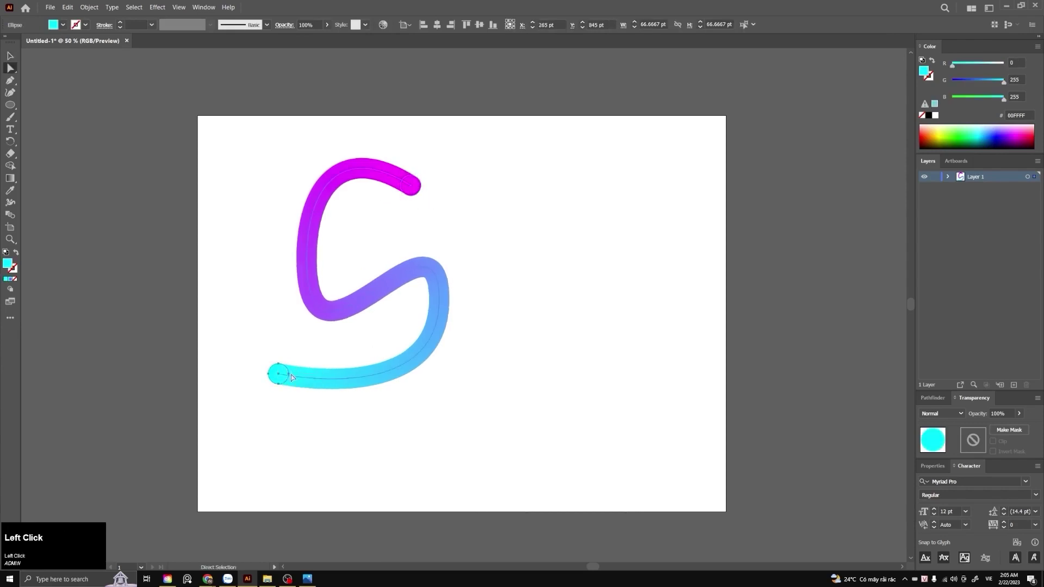
{"action": "key", "text": "v"}
{"action": "left_click", "coordinate": [313, 398]}
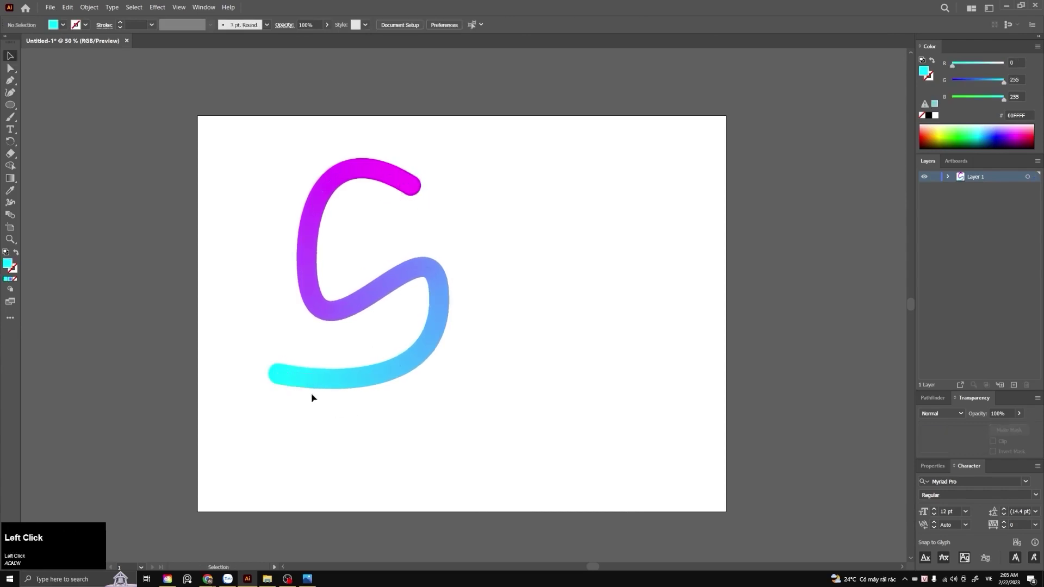
{"action": "key", "text": "a"}
{"action": "left_click", "coordinate": [280, 373]}
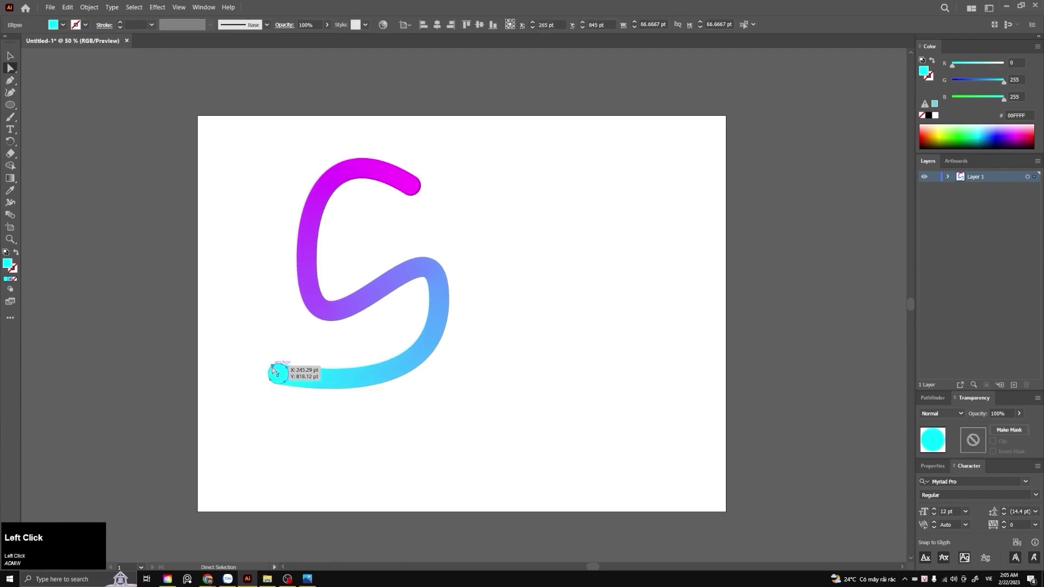
{"action": "left_click_drag", "start_coordinate": [273, 370], "coordinate": [248, 336]}
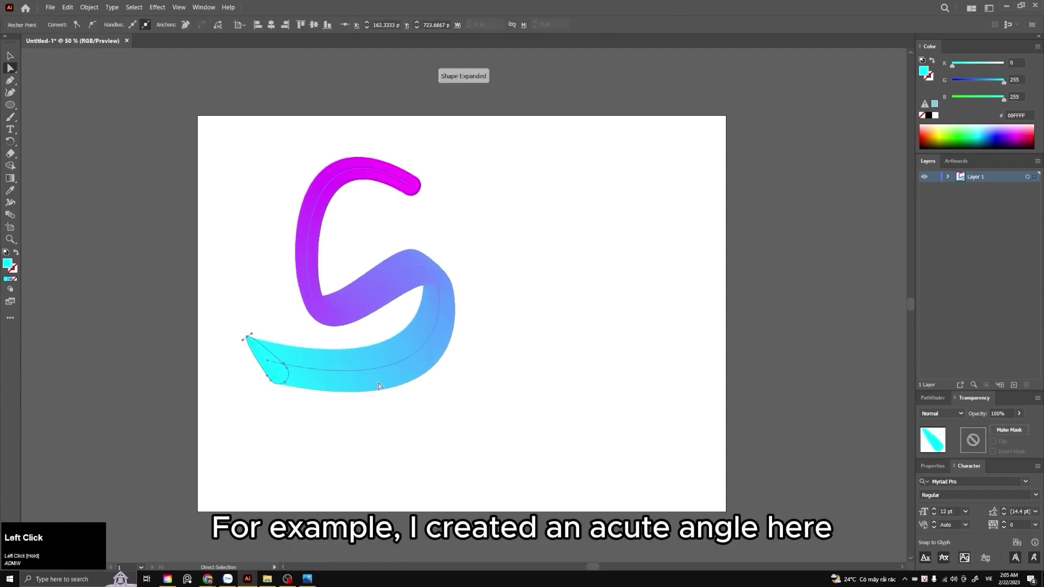
Pull the bottom anchor of the magenta end circle down into a sharp point and rotate that shape about 21°
{"action": "key", "text": "v"}
{"action": "left_click", "coordinate": [414, 196]}
{"action": "key", "text": "a"}
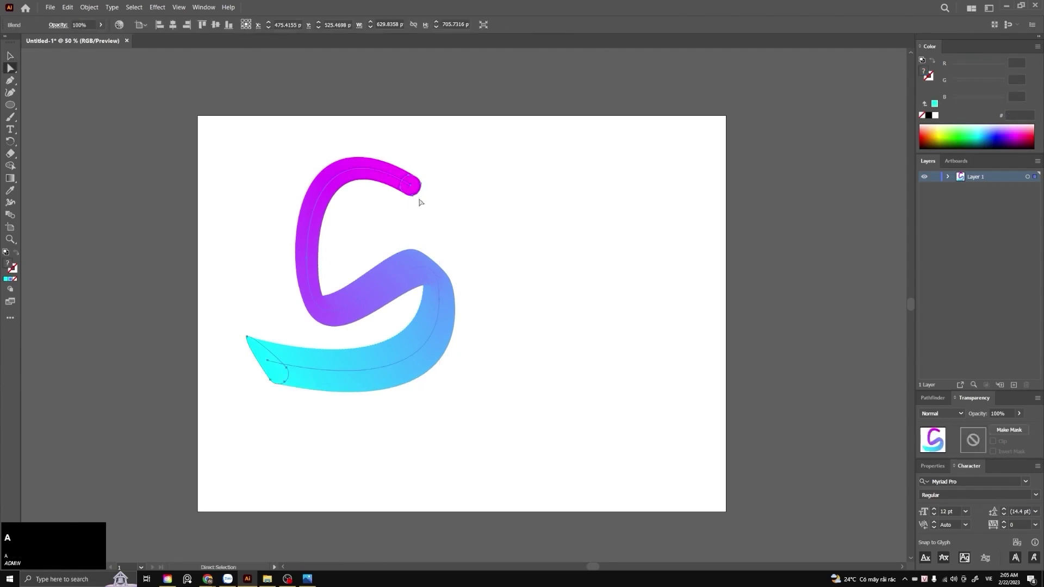
{"action": "left_click_drag", "start_coordinate": [415, 199], "coordinate": [414, 225]}
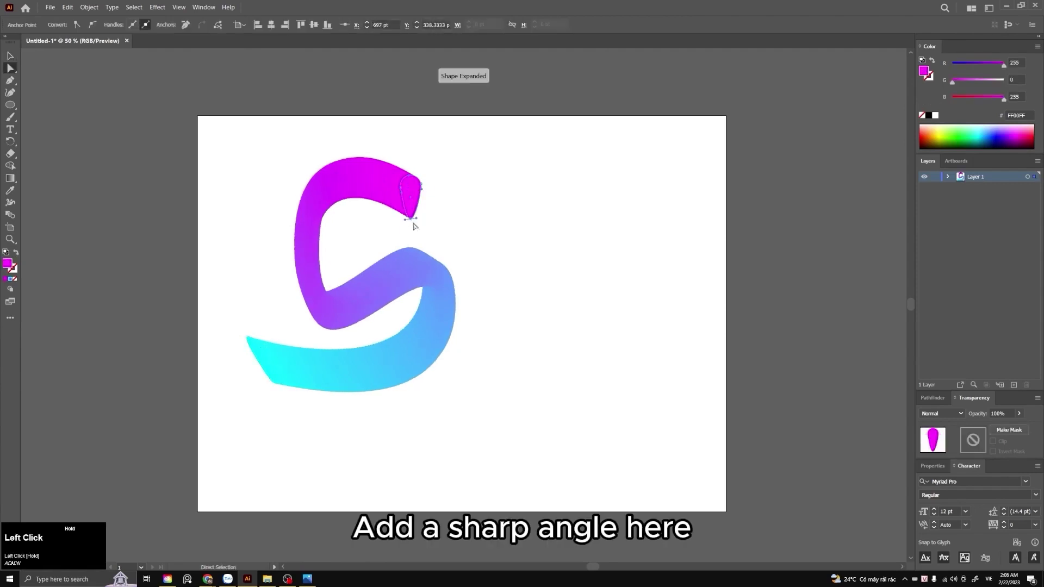
{"action": "key", "text": "v"}
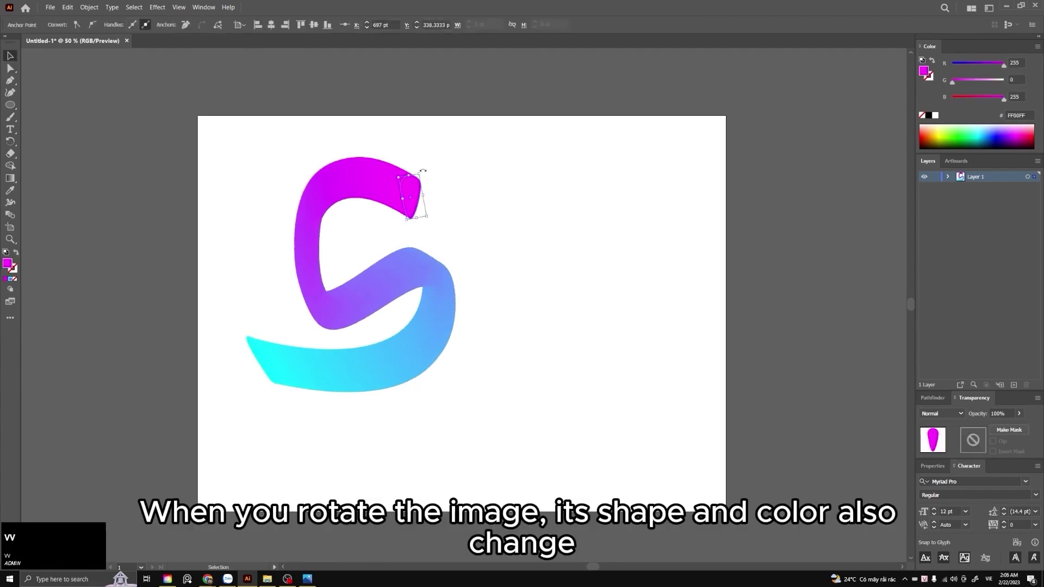
{"action": "left_click_drag", "start_coordinate": [426, 173], "coordinate": [405, 241]}
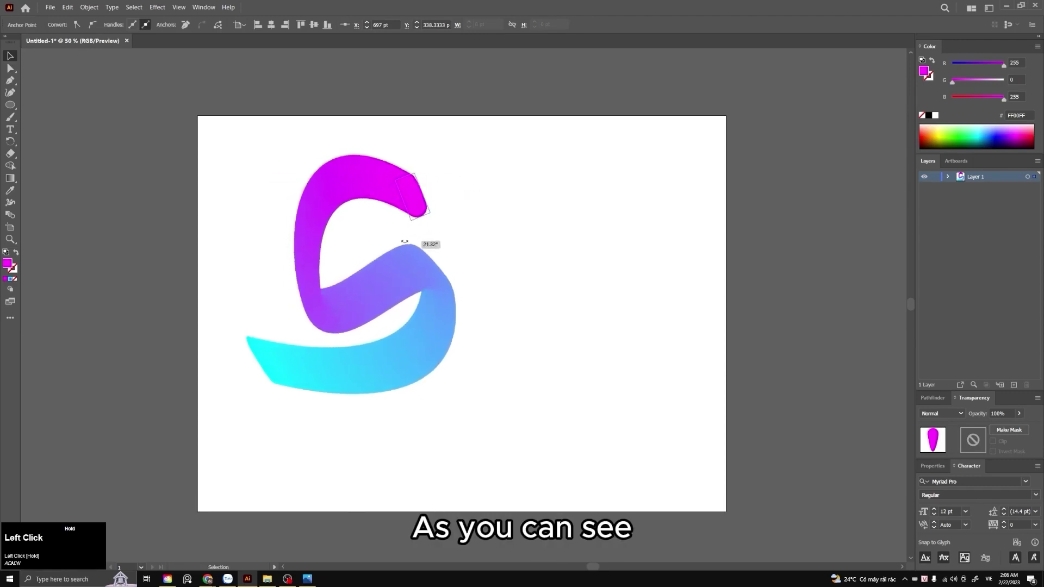
Select only the pointed cyan end shape of the S blend, rotate it slightly, and deselect it
{"action": "left_click", "coordinate": [261, 354]}
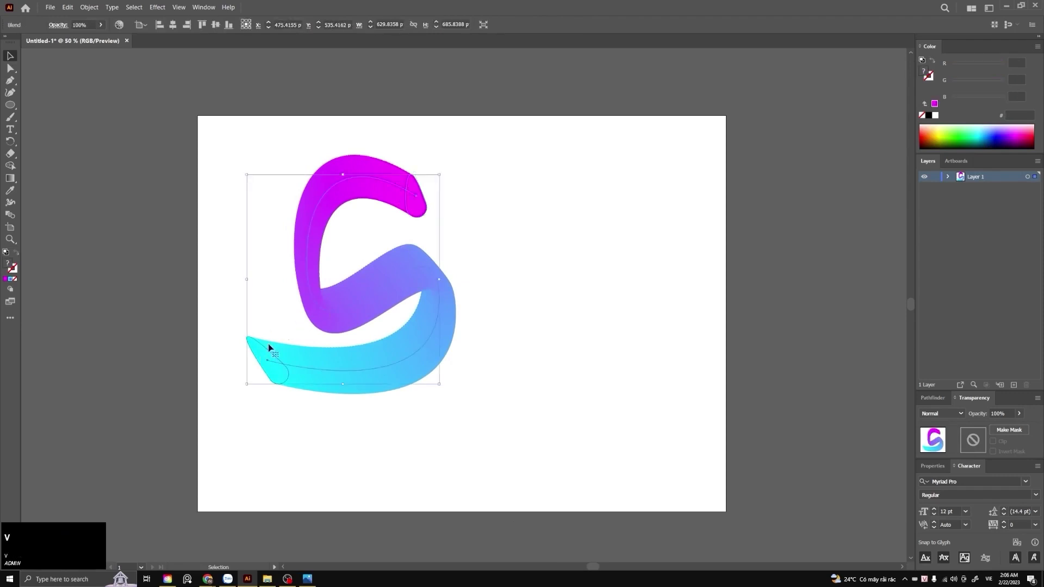
{"action": "left_click", "coordinate": [269, 311]}
{"action": "key", "text": "a"}
{"action": "left_click", "coordinate": [261, 355]}
{"action": "key", "text": "v"}
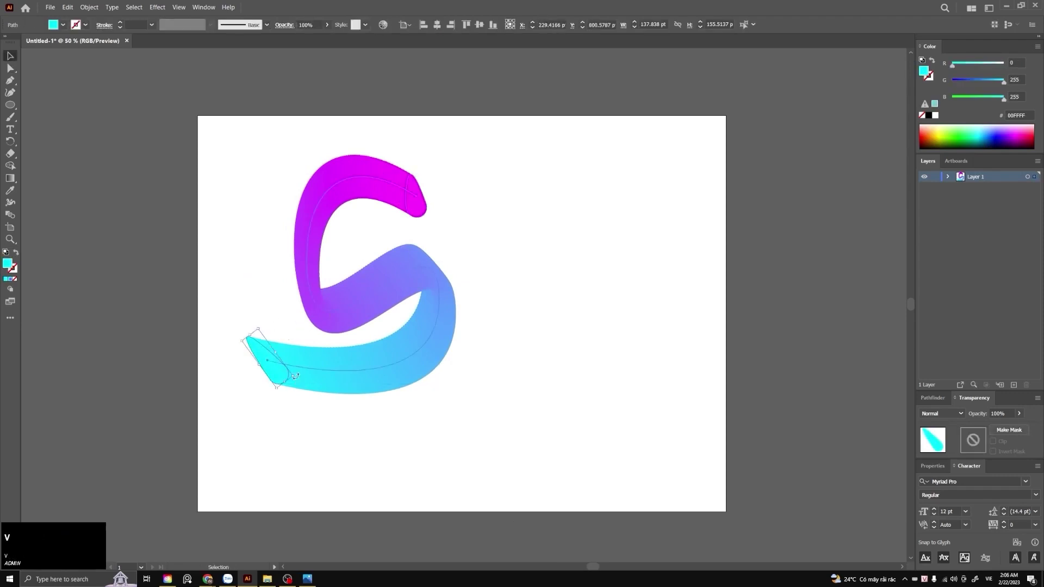
{"action": "left_click_drag", "start_coordinate": [295, 376], "coordinate": [332, 395]}
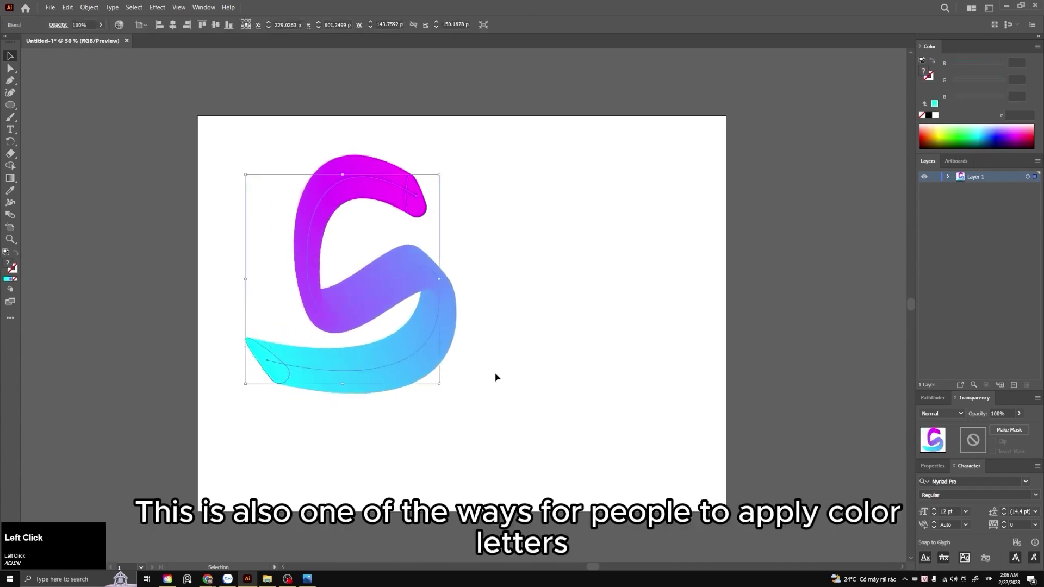
{"action": "left_click", "coordinate": [512, 360]}
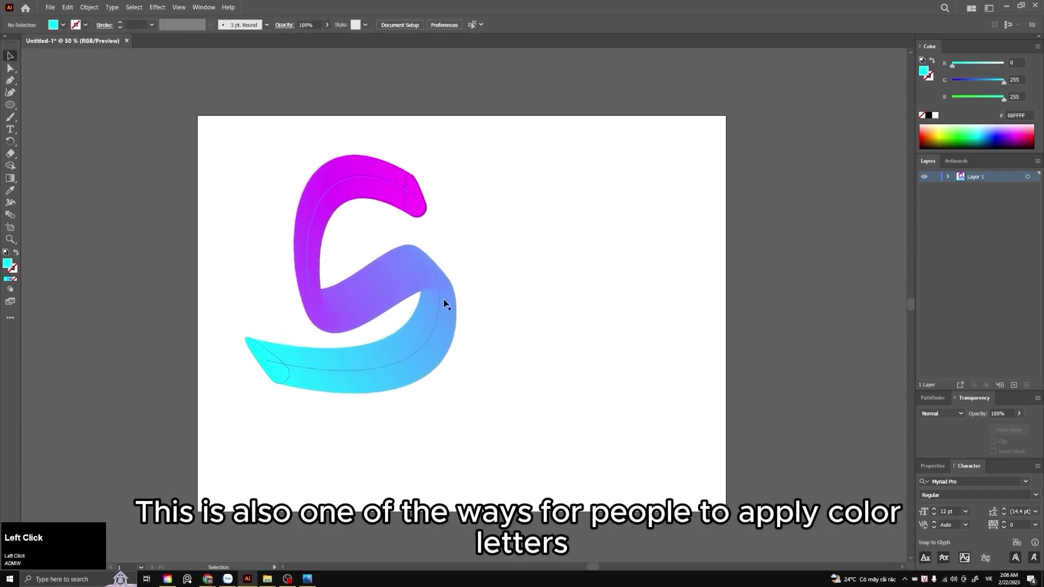
Move the whole S blend toward the artboard's upper-left corner and deselect it
{"action": "left_click_drag", "start_coordinate": [438, 309], "coordinate": [411, 292]}
{"action": "key", "text": "a"}
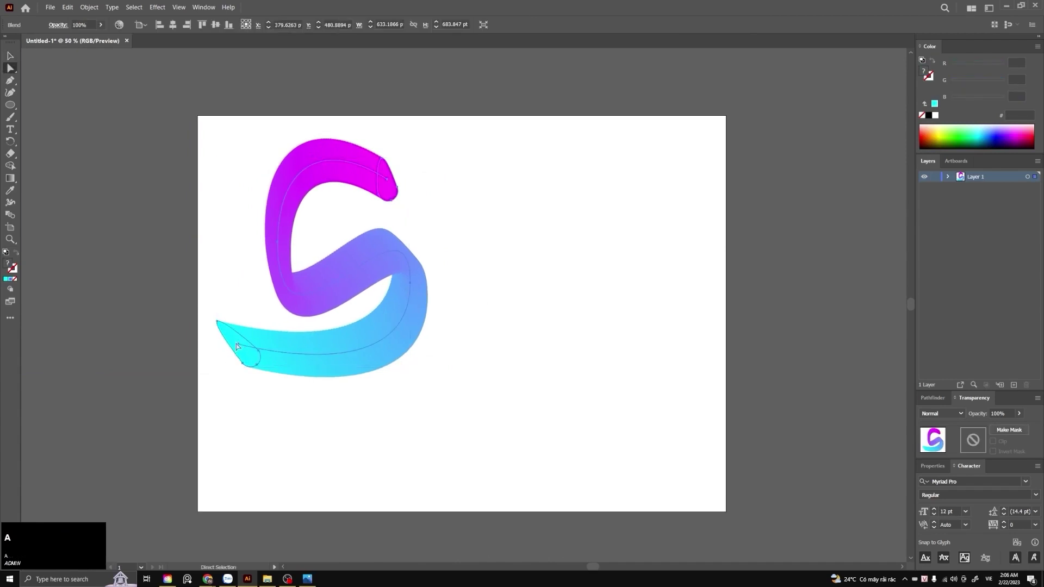
{"action": "left_click_drag", "start_coordinate": [239, 346], "coordinate": [242, 338]}
{"action": "key", "text": "v"}
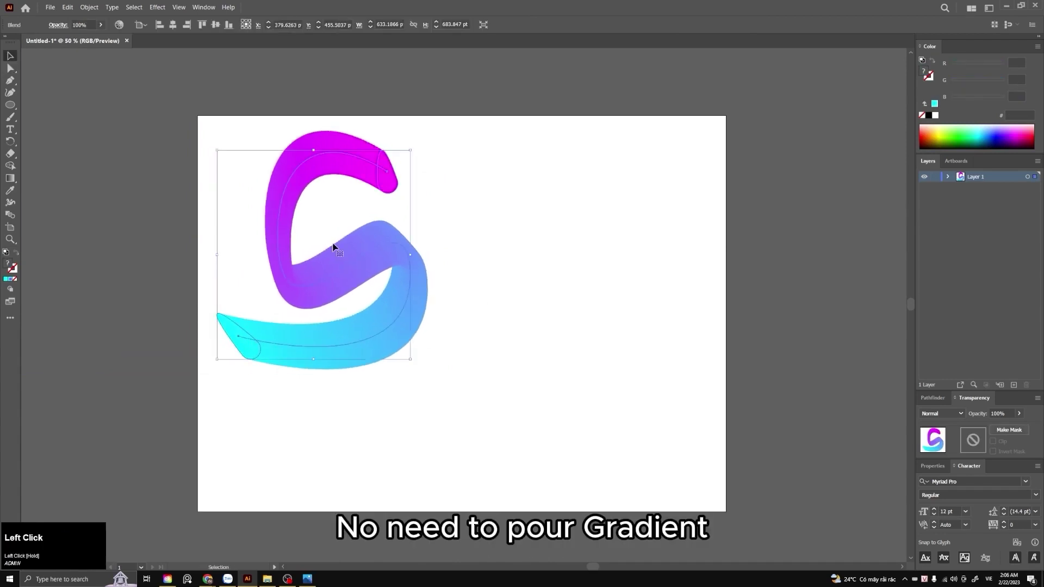
{"action": "left_click", "coordinate": [578, 308]}
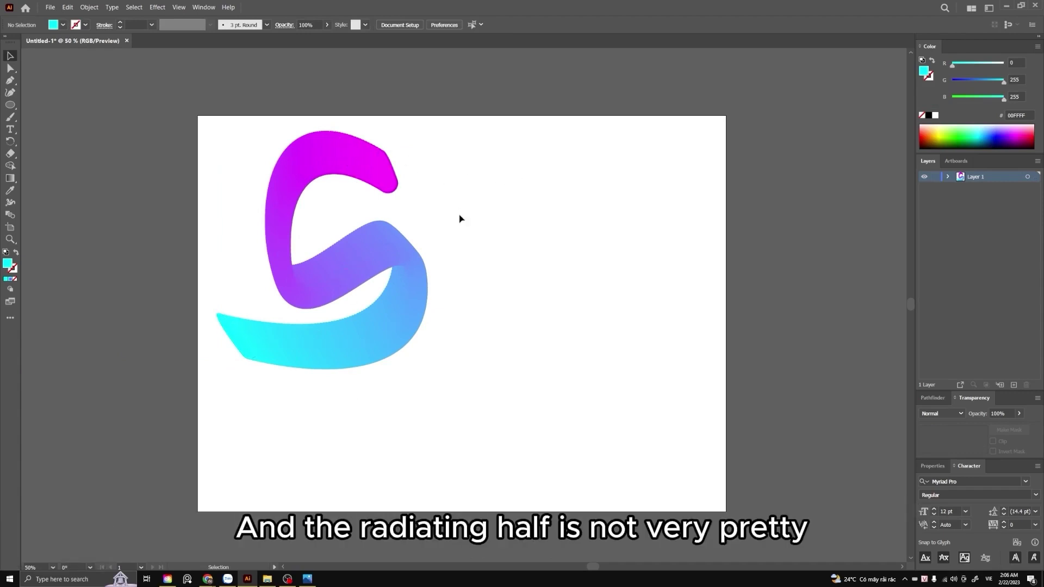
Delete the S blend to leave an empty artboard
{"action": "left_click", "coordinate": [458, 234]}
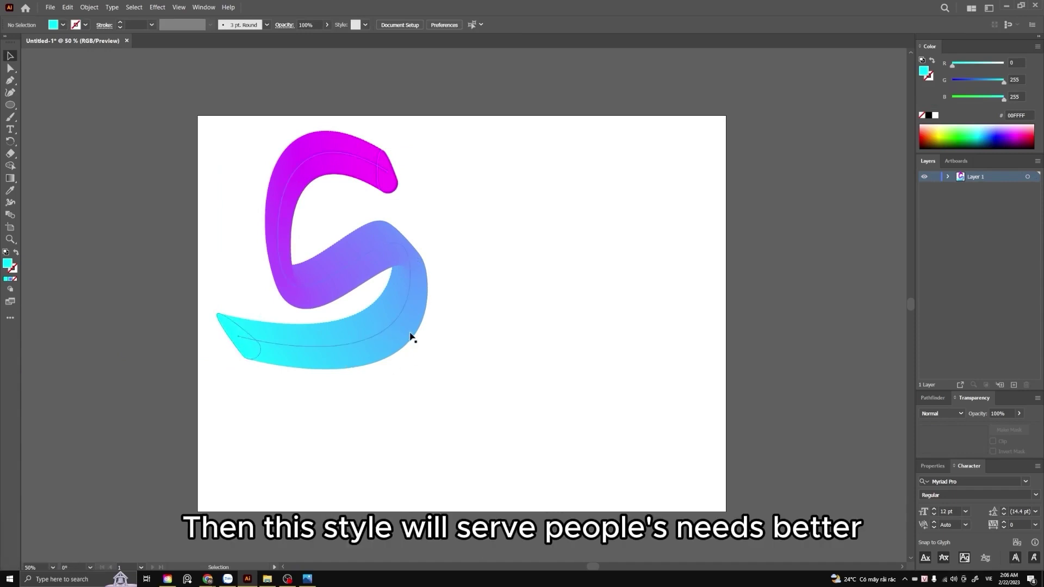
{"action": "left_click", "coordinate": [466, 333]}
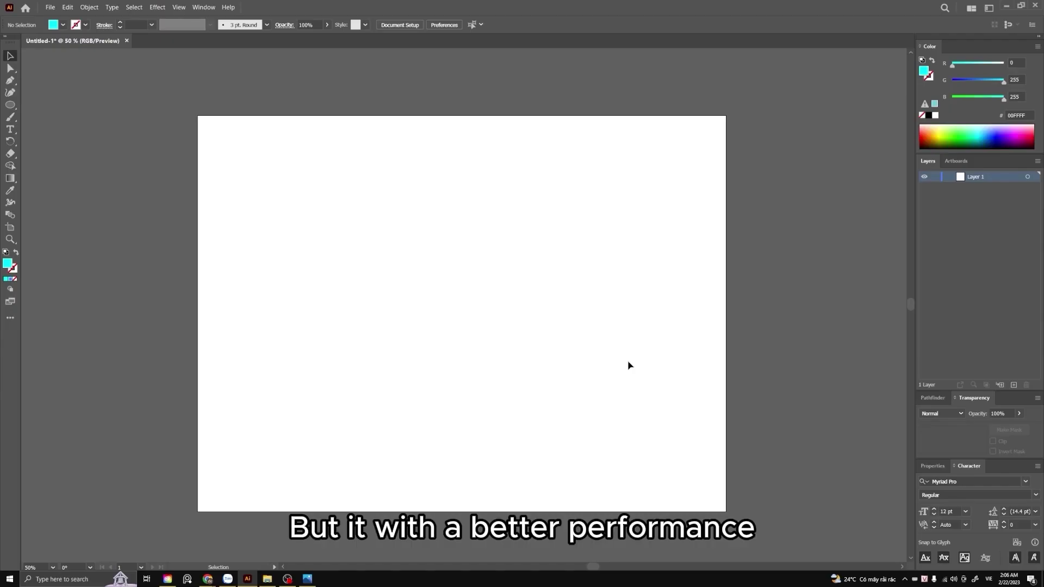
{"action": "left_click", "coordinate": [595, 420]}
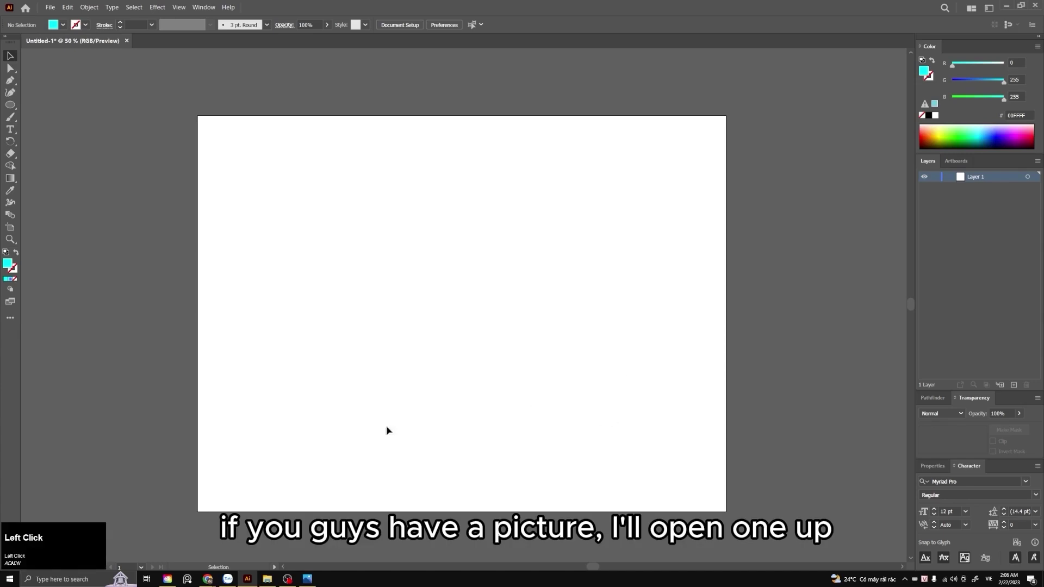
Try inserting the image nội dung-32 from the Pictures folder in File Explorer onto the Illustrator artboard
{"action": "left_click", "coordinate": [267, 579]}
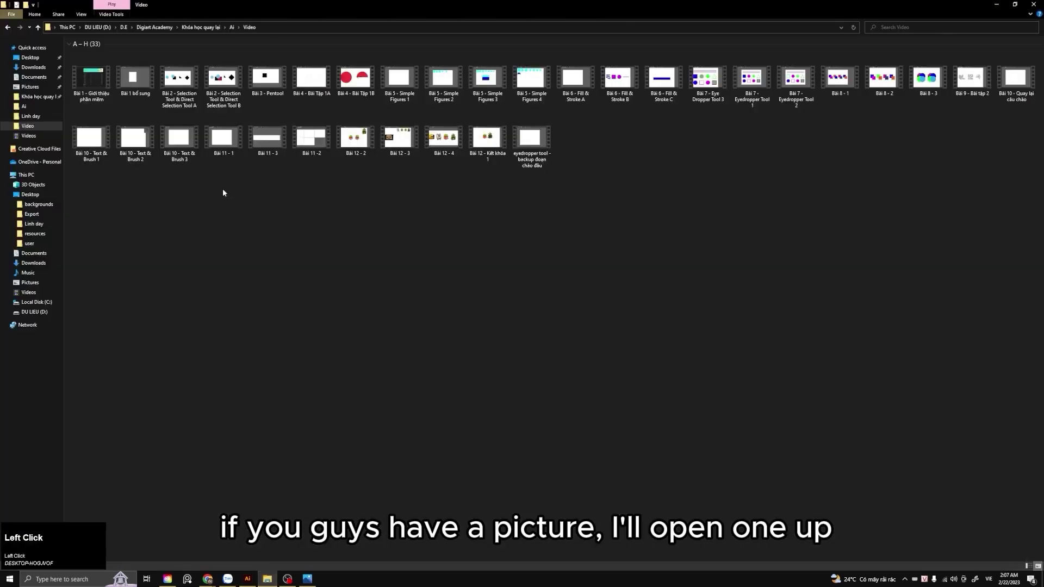
{"action": "left_click", "coordinate": [30, 87]}
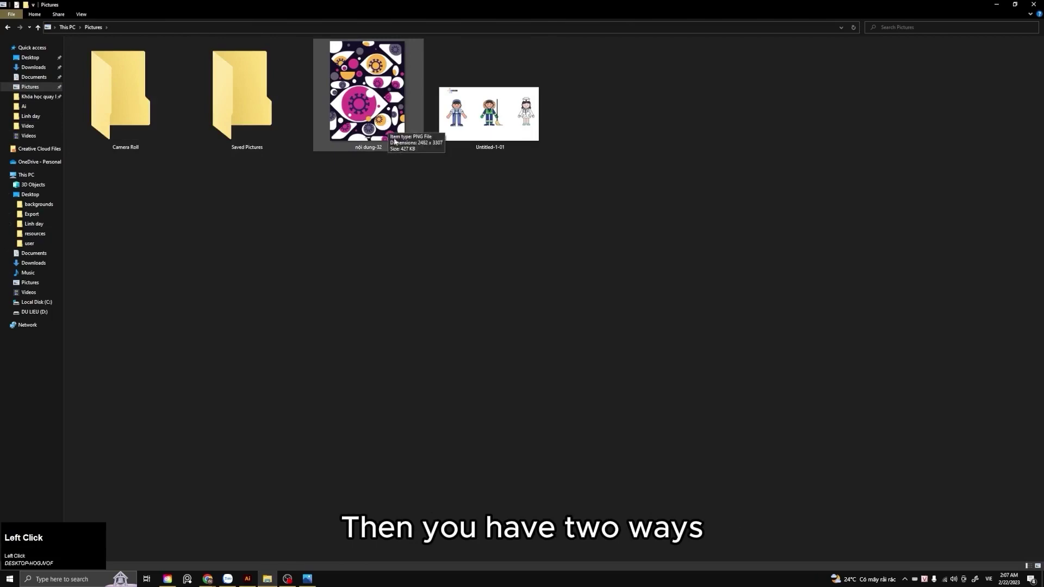
{"action": "left_click_drag", "start_coordinate": [366, 95], "coordinate": [515, 319]}
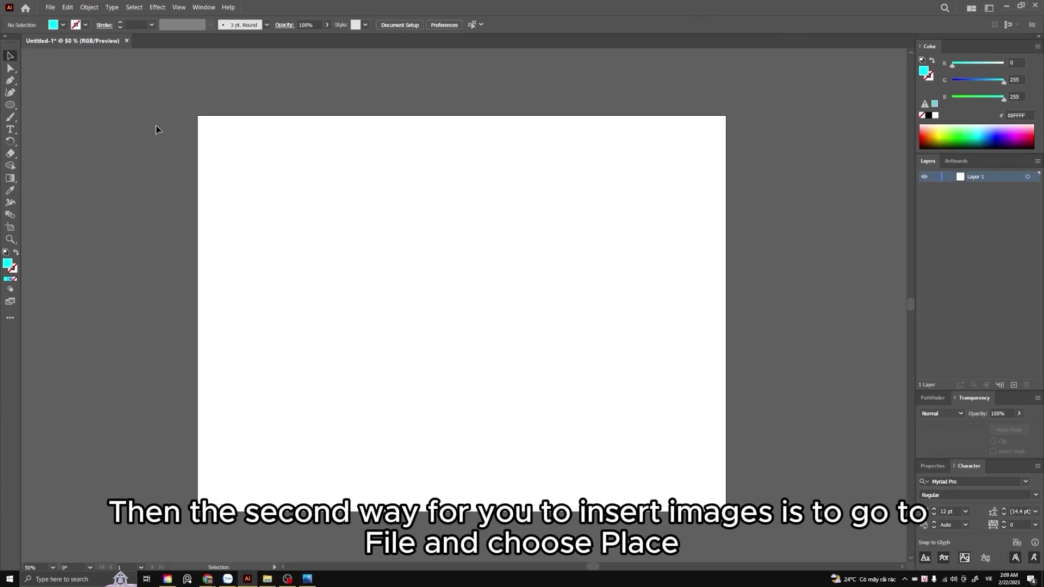
Place the image nội dung-32 as a link on the artboard's left half, about 923 by 1229 pt, and deselect it
{"action": "left_click", "coordinate": [52, 9]}
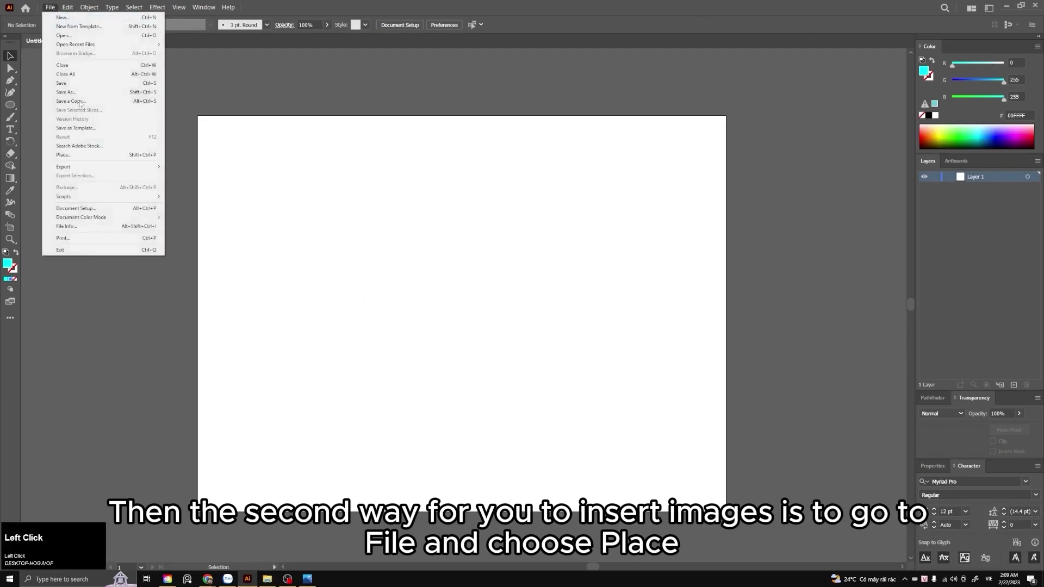
{"action": "left_click", "coordinate": [137, 155]}
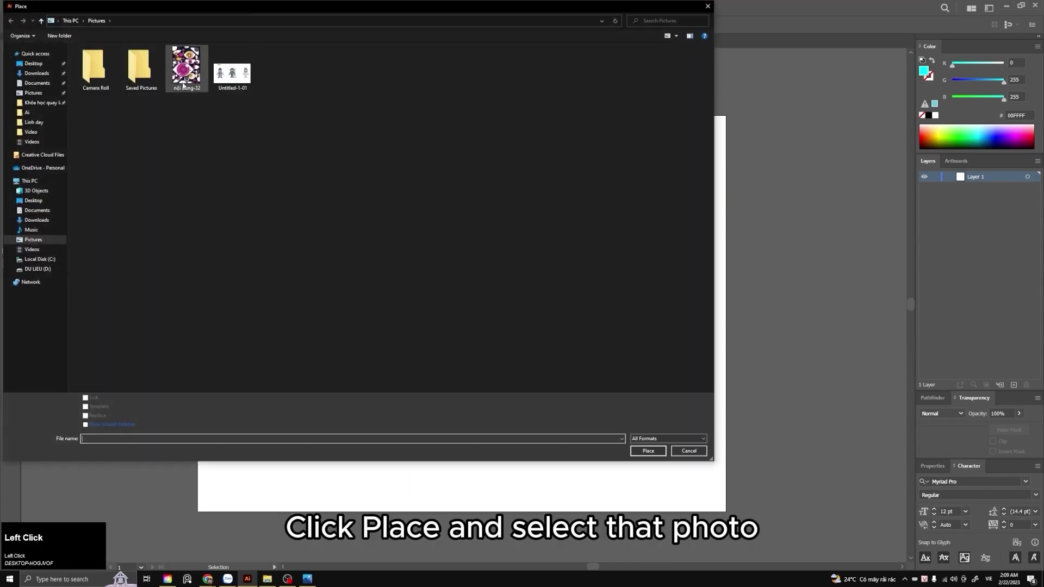
{"action": "left_click", "coordinate": [183, 85]}
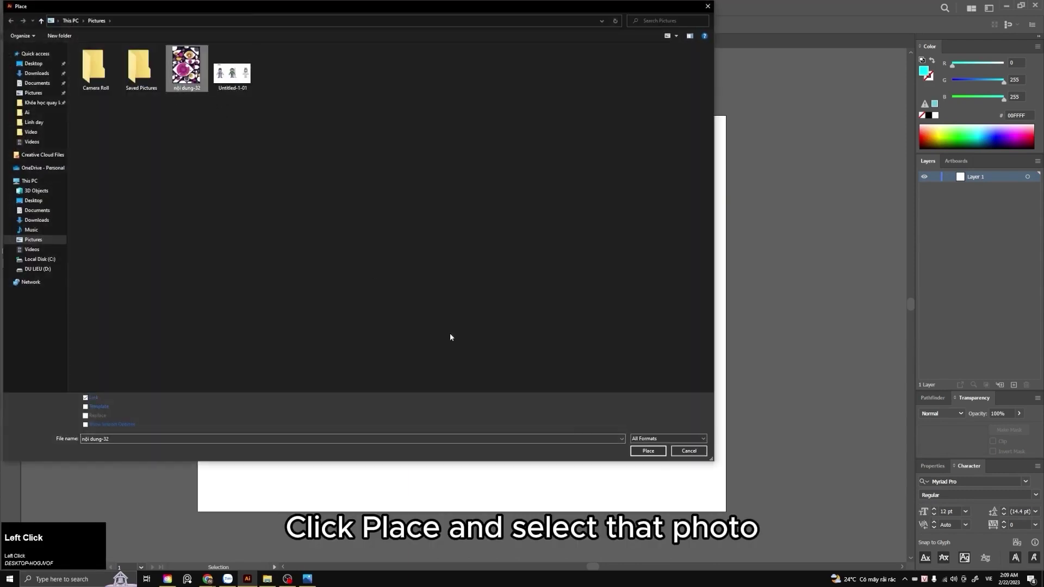
{"action": "left_click", "coordinate": [648, 451]}
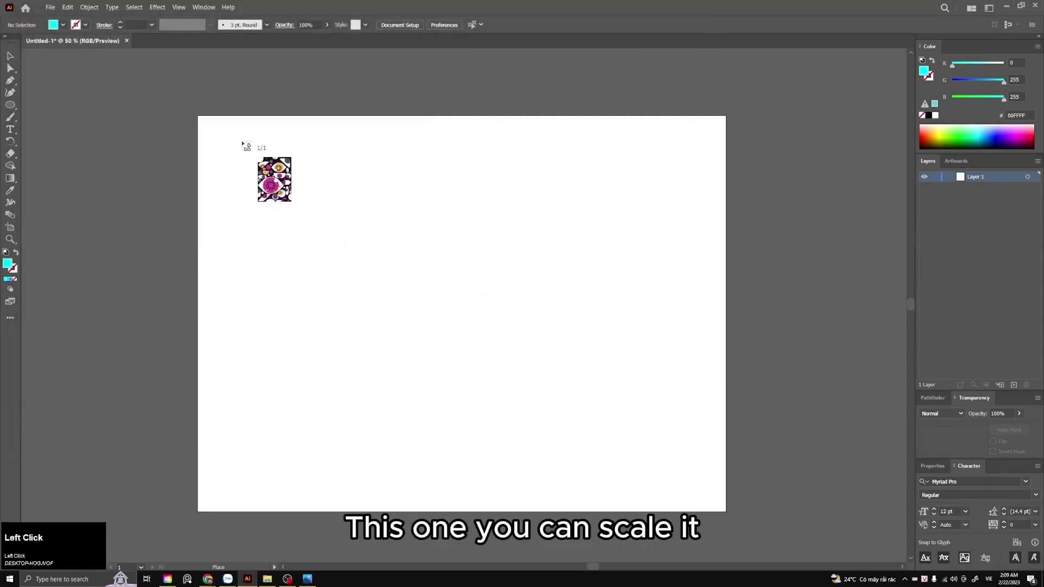
{"action": "left_click_drag", "start_coordinate": [212, 131], "coordinate": [618, 508]}
{"action": "left_click_drag", "start_coordinate": [443, 333], "coordinate": [459, 368]}
{"action": "left_click", "coordinate": [503, 309]}
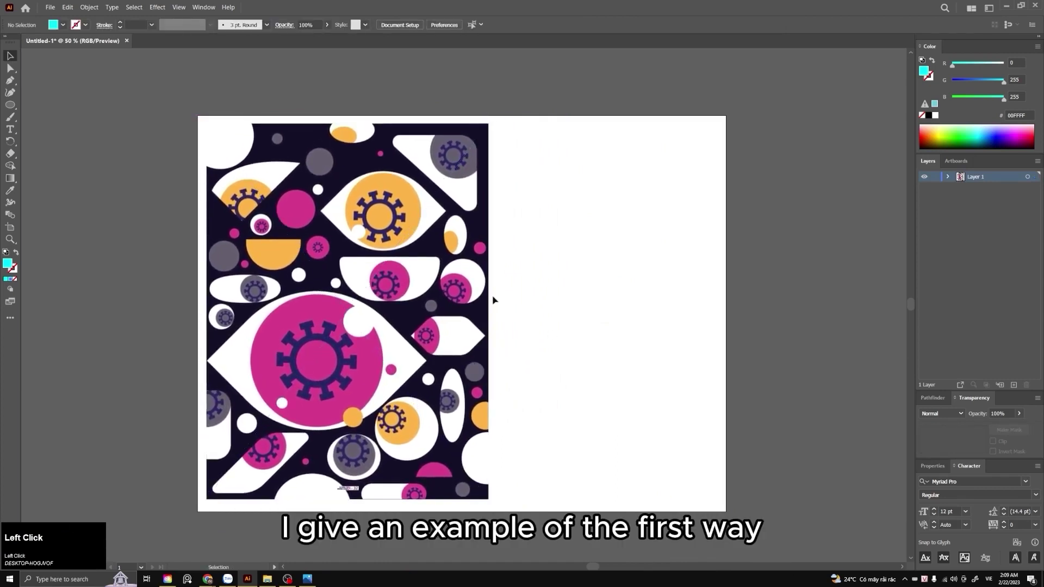
Insert a second, smaller copy of nội dung-32 from File Explorer's Pictures folder onto the right half of the Illustrator artboard
{"action": "key", "text": "space"}
{"action": "left_click_drag", "start_coordinate": [379, 211], "coordinate": [396, 251]}
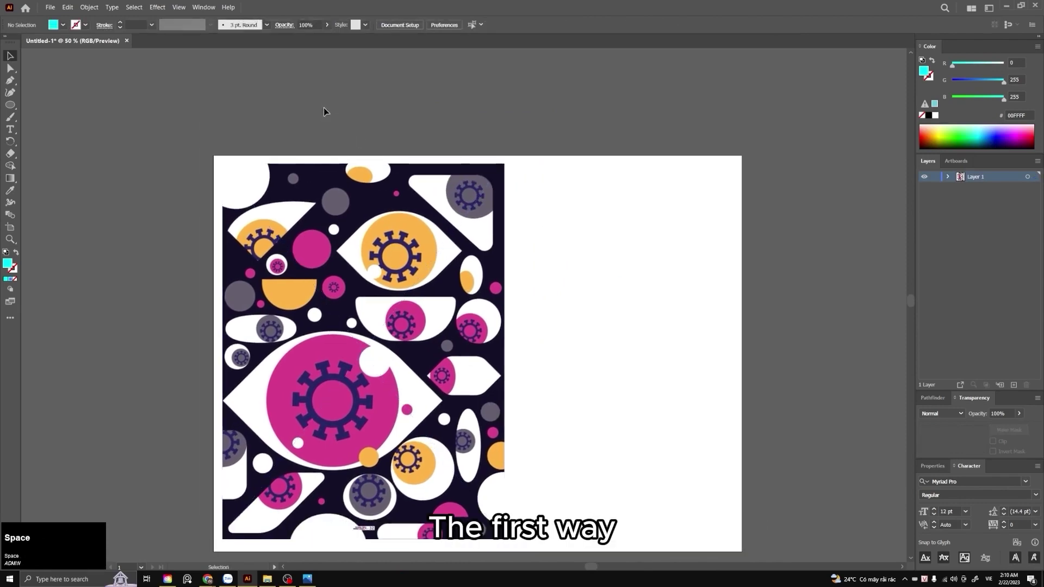
{"action": "key", "text": "b"}
{"action": "left_click", "coordinate": [267, 580]}
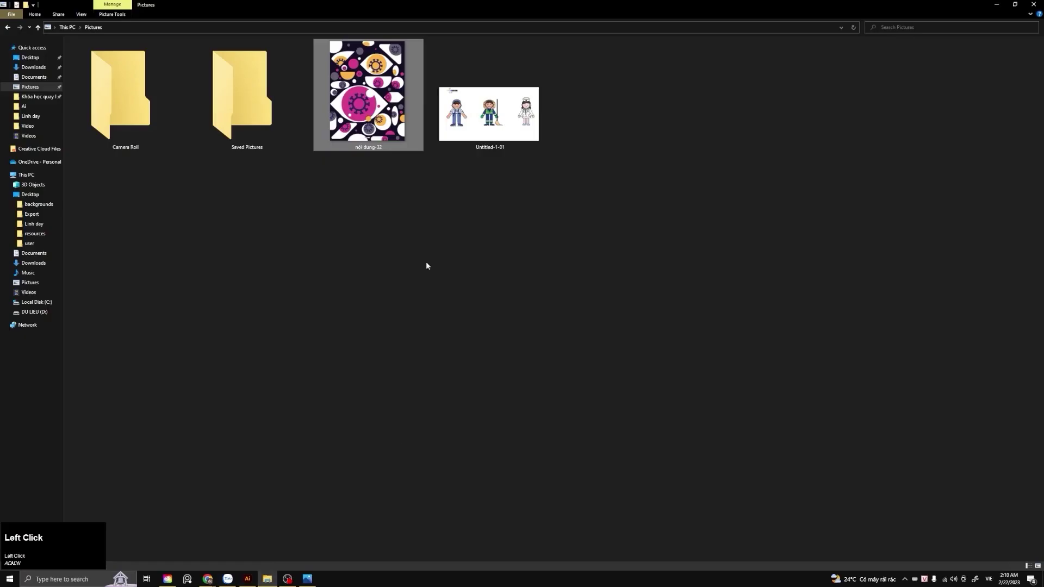
{"action": "left_click_drag", "start_coordinate": [387, 135], "coordinate": [622, 353]}
{"action": "key", "text": "v"}
{"action": "left_click", "coordinate": [593, 225]}
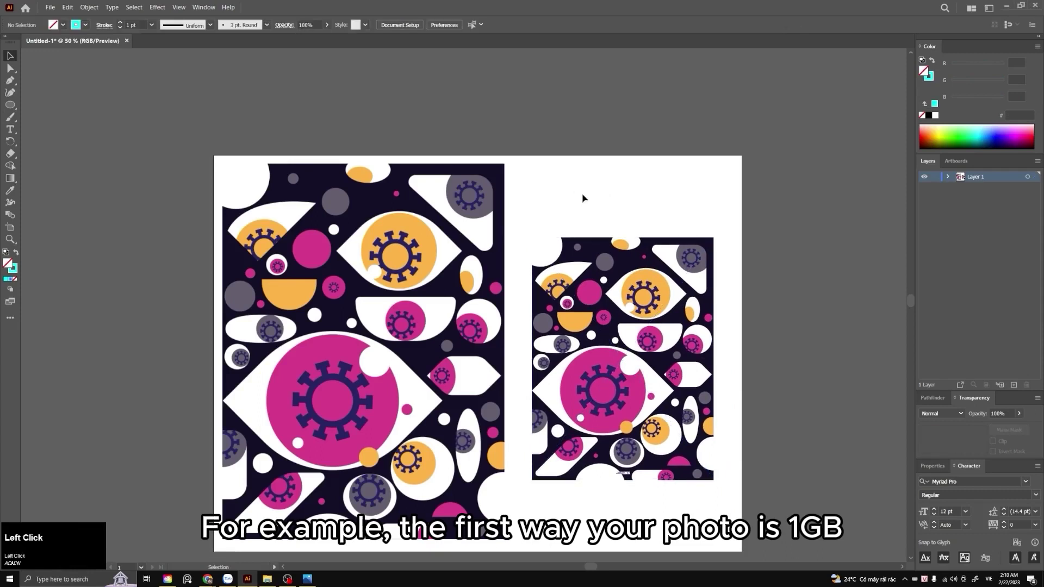
Handwrite "1GB" above the smaller image with the Paintbrush, using a red C10005 stroke
{"action": "key", "text": "b"}
{"action": "mouse_move", "coordinate": [635, 183]}
{"action": "left_mouse_down"}
{"action": "mouse_move", "coordinate": [614, 226]}
{"action": "mouse_move", "coordinate": [625, 231]}
{"action": "mouse_move", "coordinate": [637, 211]}
{"action": "left_mouse_up"}
{"action": "mouse_move", "coordinate": [651, 175]}
{"action": "left_mouse_down"}
{"action": "mouse_move", "coordinate": [677, 217]}
{"action": "mouse_move", "coordinate": [640, 224]}
{"action": "left_mouse_up"}
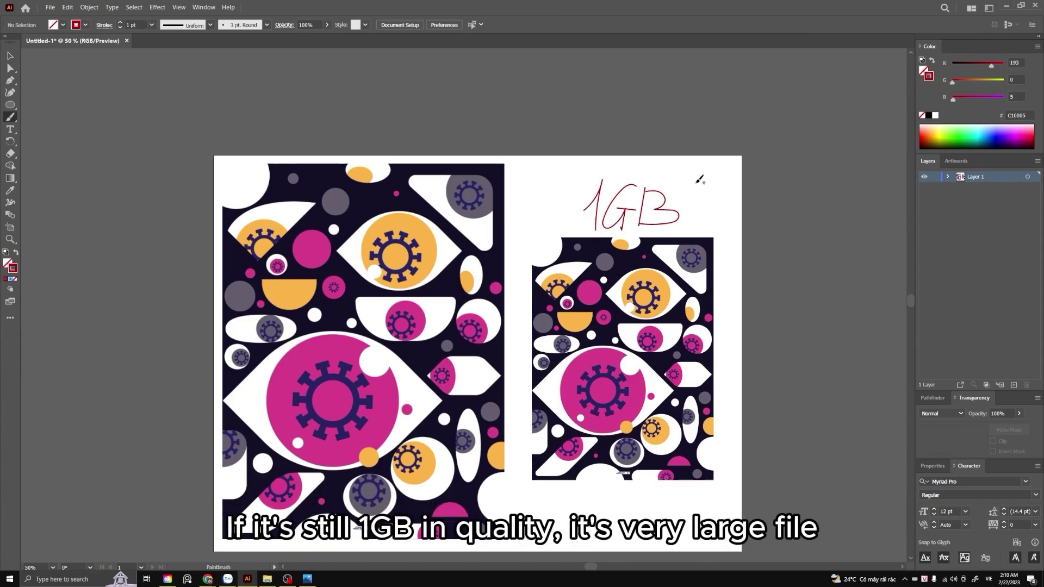
{"action": "key", "text": "v"}
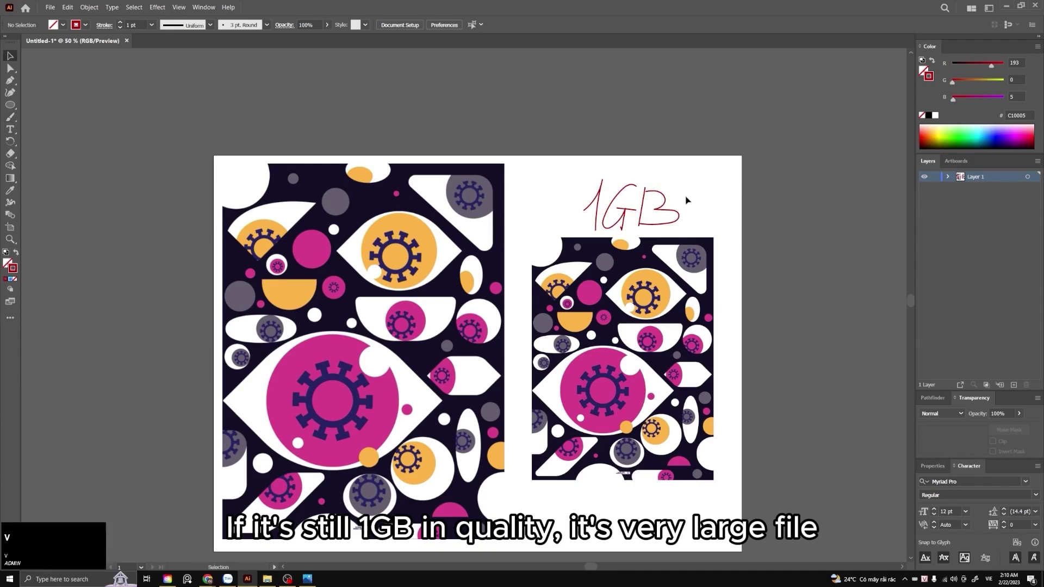
Place another linked copy of nội dung-32, about 290 by 387 pt, overlapping the artboard's upper edge above the 1GB image
{"action": "left_click", "coordinate": [400, 280]}
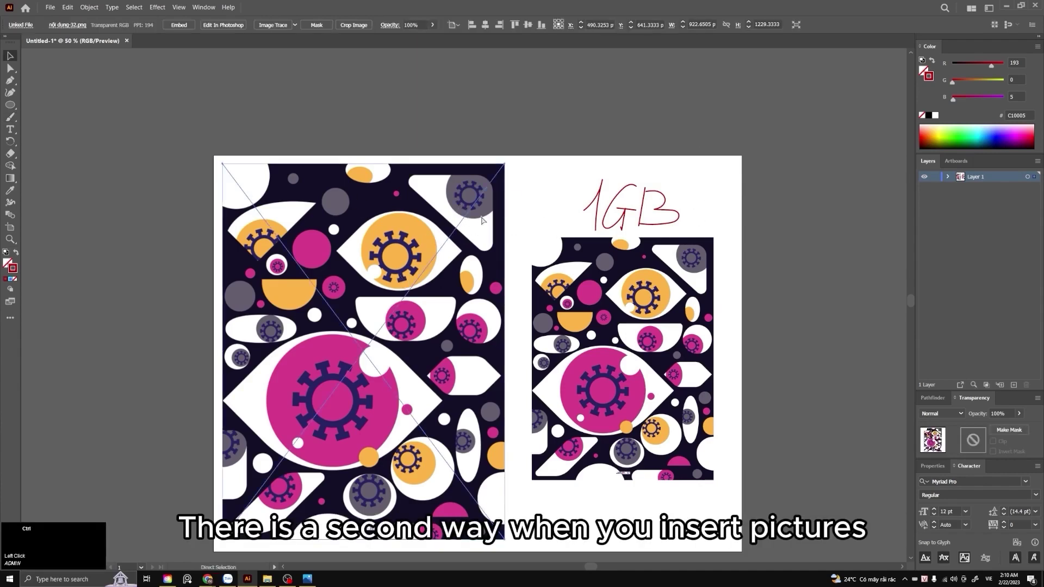
{"action": "left_click", "coordinate": [50, 8]}
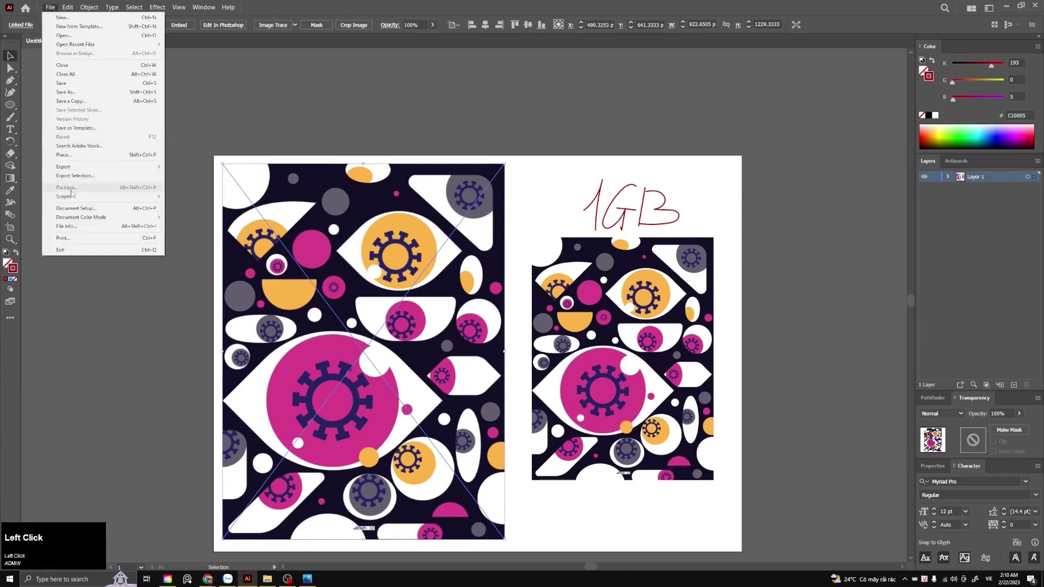
{"action": "left_click", "coordinate": [83, 155]}
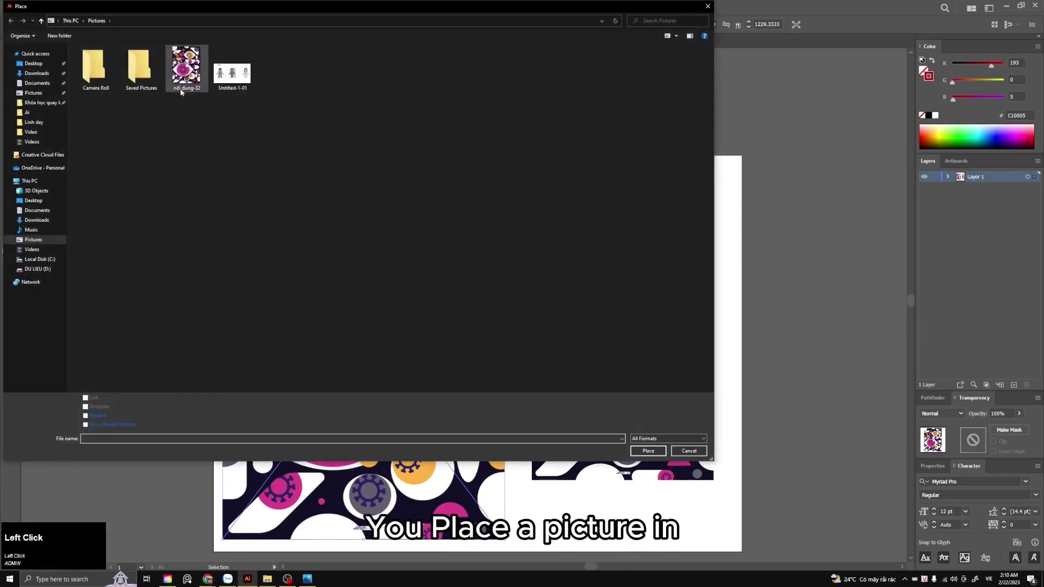
{"action": "left_click", "coordinate": [647, 451]}
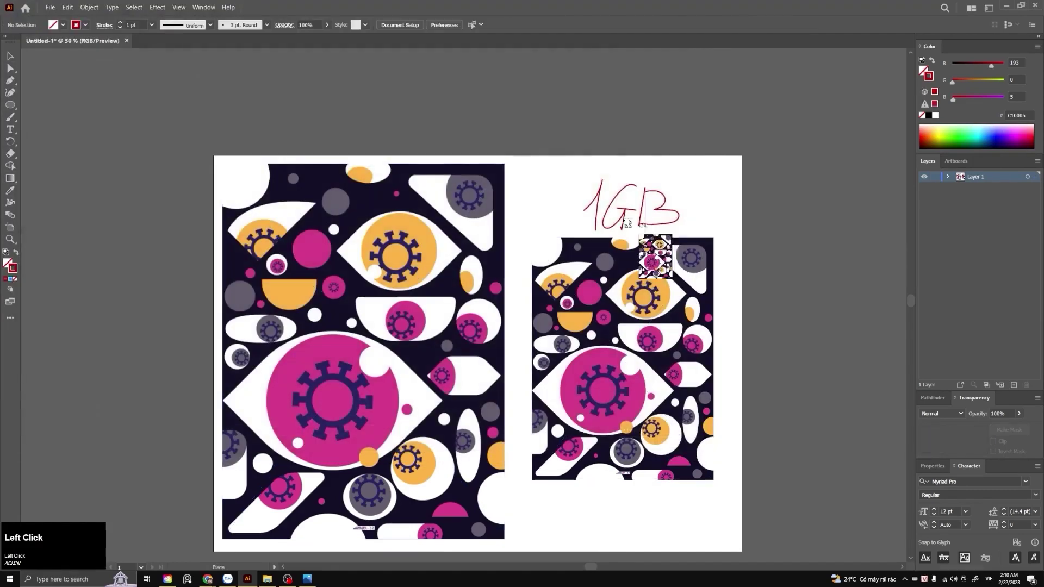
{"action": "left_click_drag", "start_coordinate": [538, 87], "coordinate": [646, 210]}
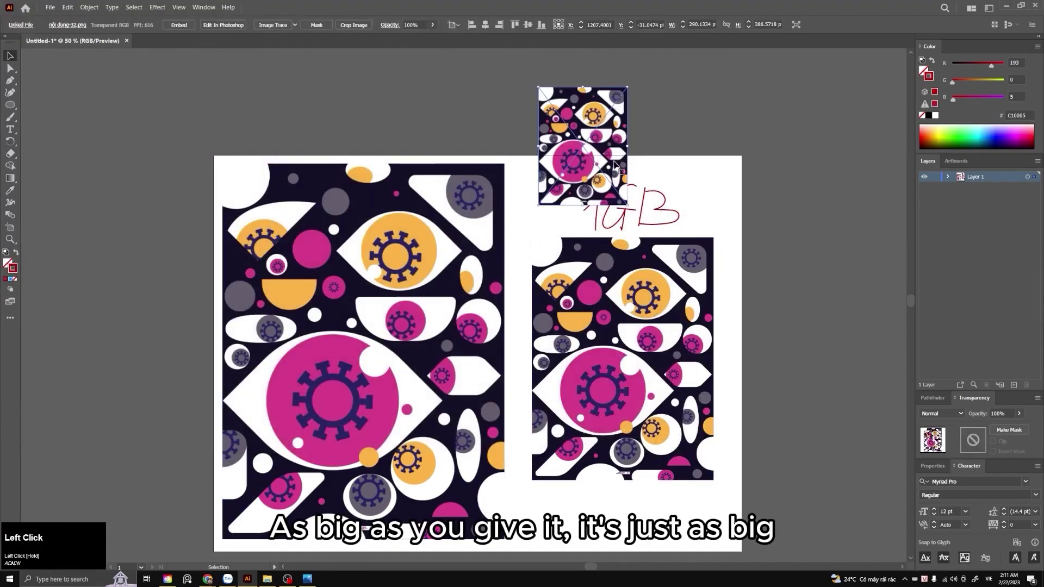
{"action": "mouse_move", "coordinate": [592, 151]}
{"action": "left_mouse_down"}
{"action": "mouse_move", "coordinate": [503, 129]}
{"action": "mouse_move", "coordinate": [463, 143]}
{"action": "mouse_move", "coordinate": [505, 133]}
{"action": "mouse_move", "coordinate": [583, 144]}
{"action": "mouse_move", "coordinate": [578, 151]}
{"action": "left_mouse_up"}
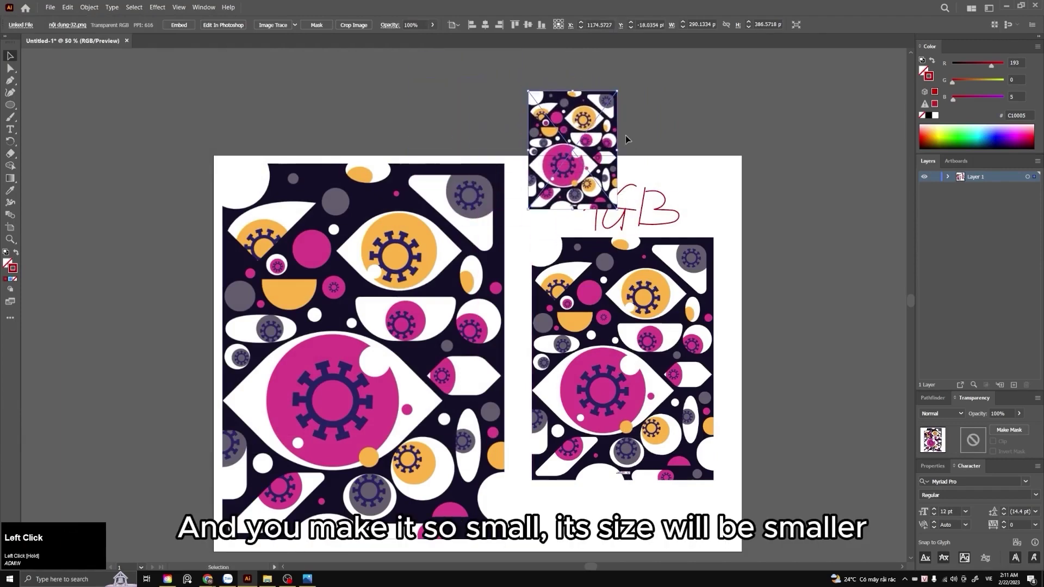
Delete the large image on the artboard's left half and move the newly placed small copy into its area
{"action": "left_click", "coordinate": [467, 205]}
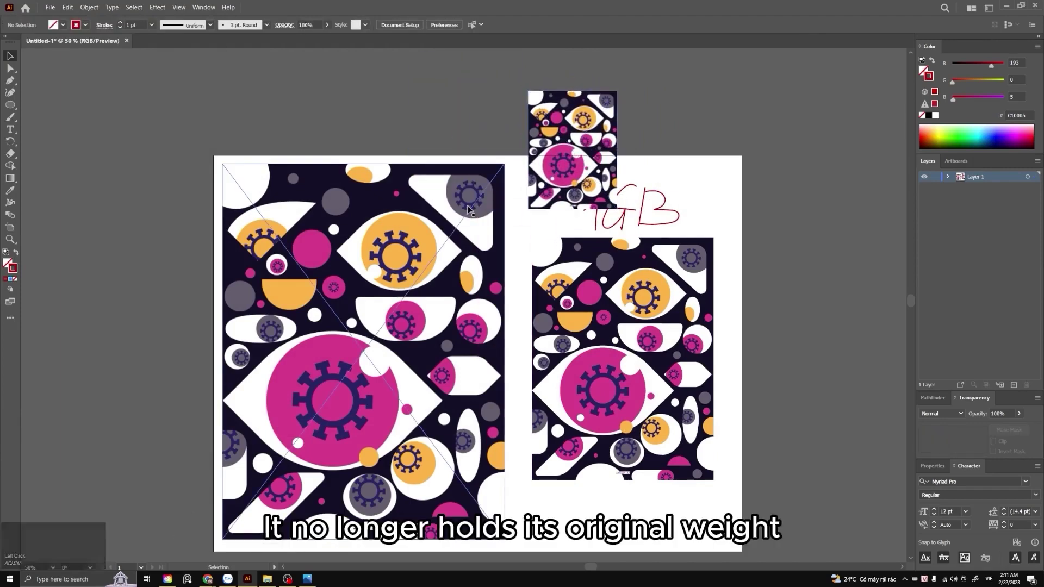
{"action": "key", "text": "Delete"}
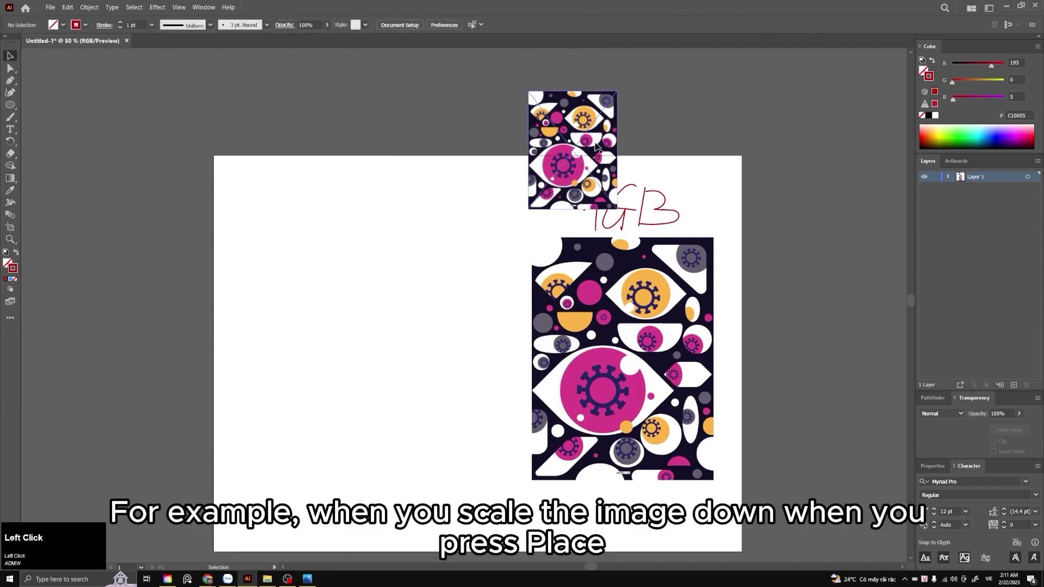
{"action": "left_click_drag", "start_coordinate": [559, 150], "coordinate": [415, 299]}
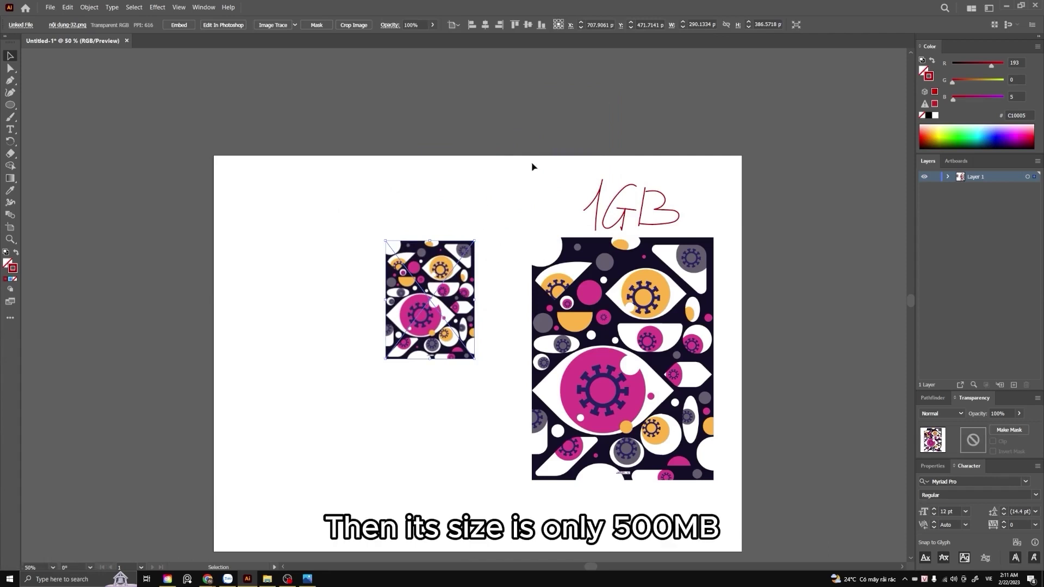
Handwrite "500MB" above the small placed image with the Paintbrush, and move image and label together down into the artboard's left half
{"action": "key", "text": "b"}
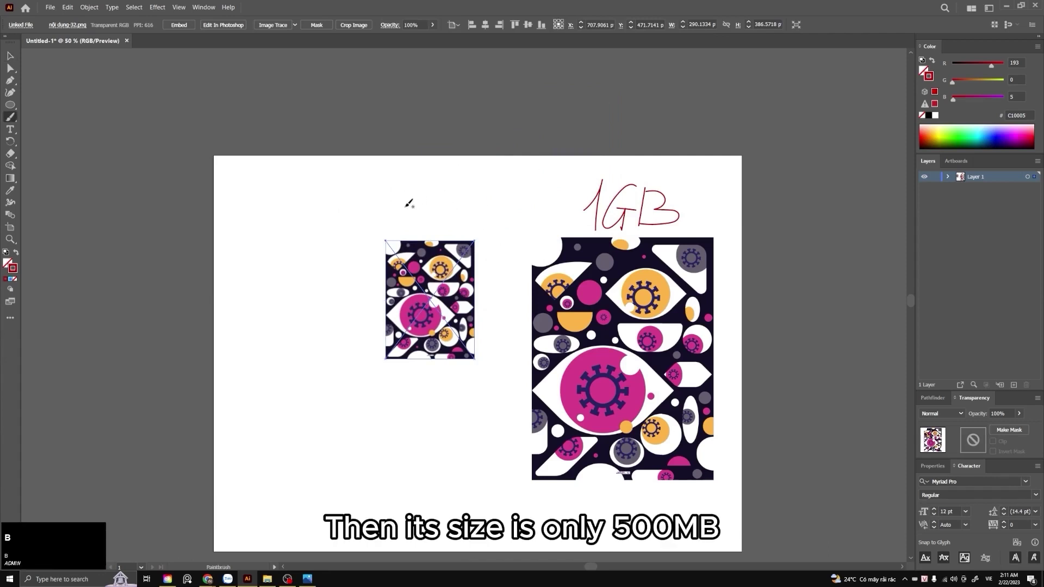
{"action": "mouse_move", "coordinate": [409, 203]}
{"action": "left_mouse_down"}
{"action": "mouse_move", "coordinate": [424, 220]}
{"action": "mouse_move", "coordinate": [432, 204]}
{"action": "mouse_move", "coordinate": [435, 221]}
{"action": "mouse_move", "coordinate": [446, 198]}
{"action": "mouse_move", "coordinate": [480, 191]}
{"action": "mouse_move", "coordinate": [483, 228]}
{"action": "mouse_move", "coordinate": [497, 198]}
{"action": "mouse_move", "coordinate": [506, 210]}
{"action": "mouse_move", "coordinate": [479, 221]}
{"action": "left_mouse_up"}
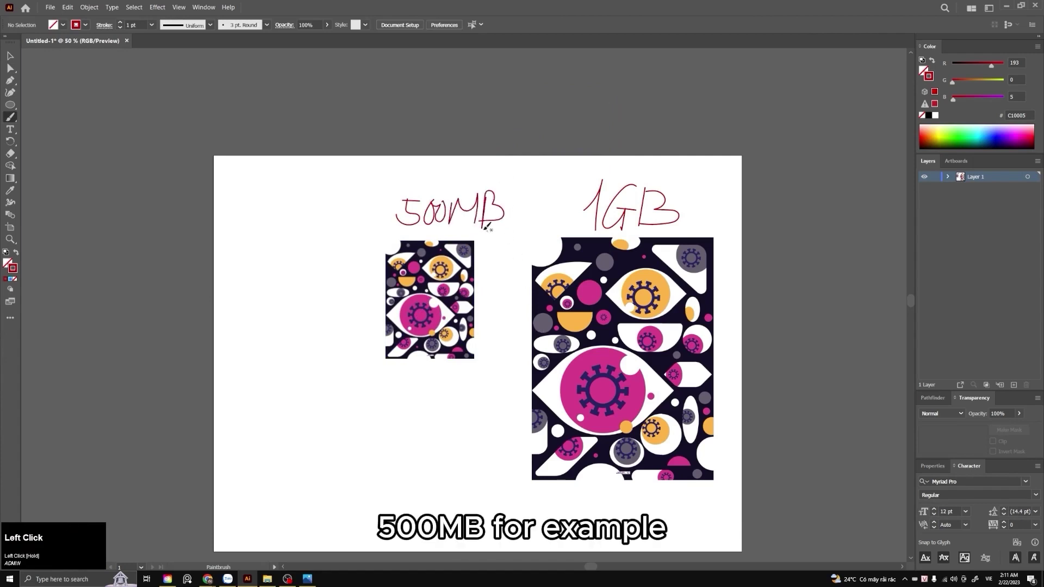
{"action": "key", "text": "v"}
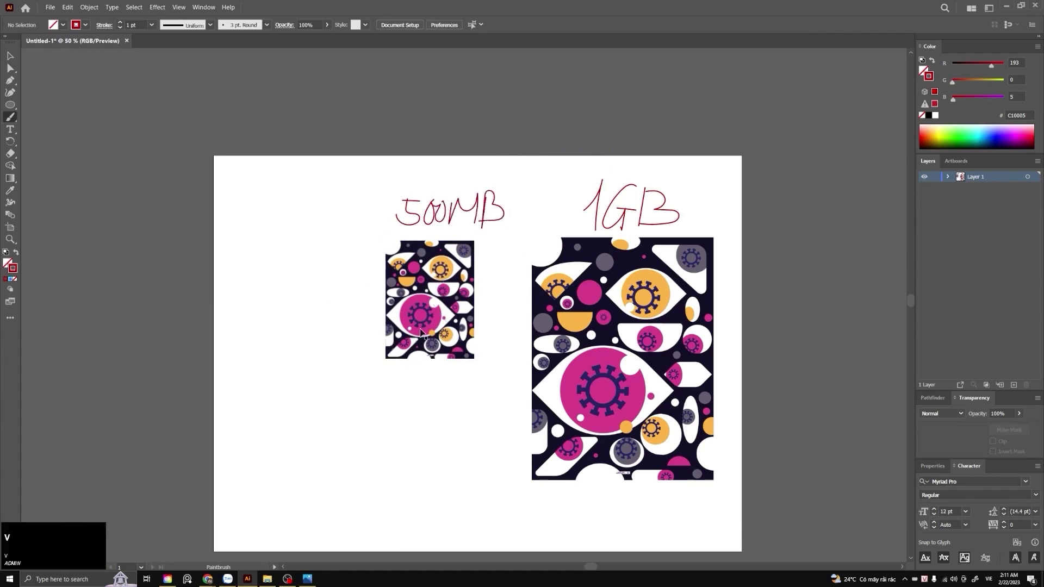
{"action": "left_click_drag", "start_coordinate": [362, 190], "coordinate": [478, 362]}
{"action": "left_click_drag", "start_coordinate": [424, 327], "coordinate": [340, 394]}
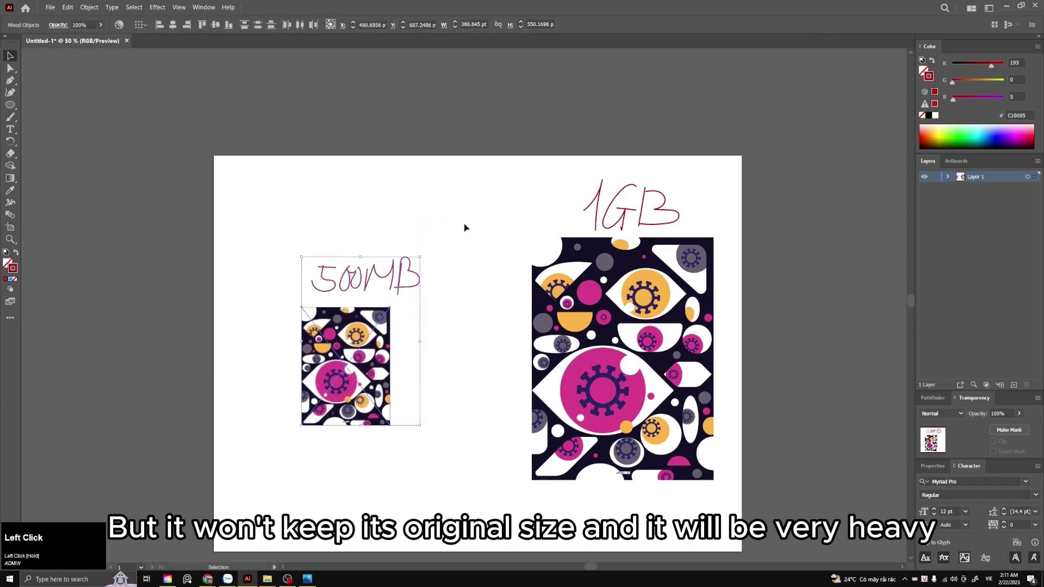
{"action": "left_click", "coordinate": [490, 218]}
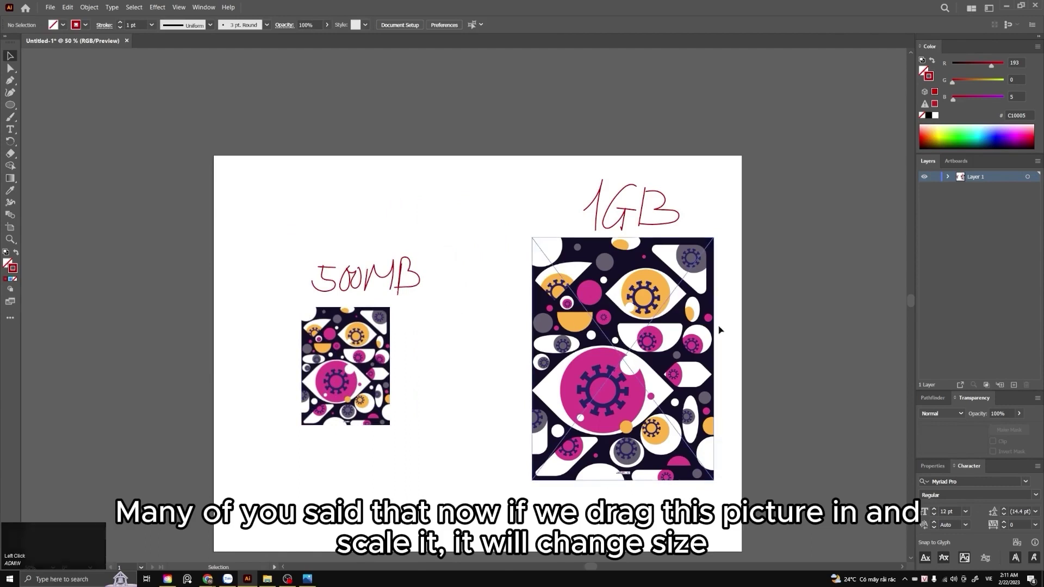
Try scaling the image under the 1GB label down proportionally about its centre, and undo the scaling
{"action": "left_click", "coordinate": [679, 330]}
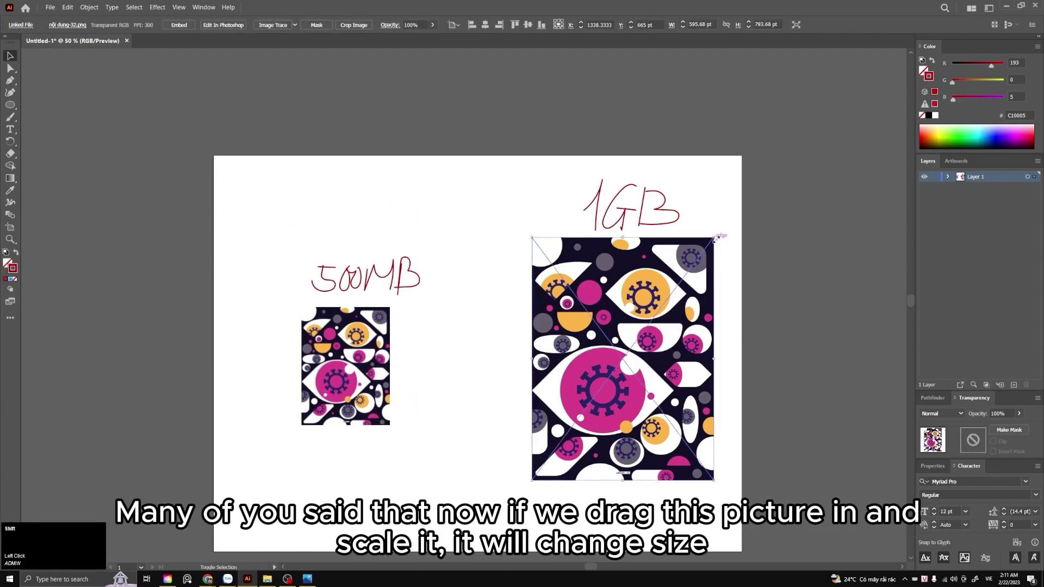
{"action": "left_click_drag", "start_coordinate": [713, 238], "coordinate": [674, 292]}
{"action": "left_click", "coordinate": [715, 268]}
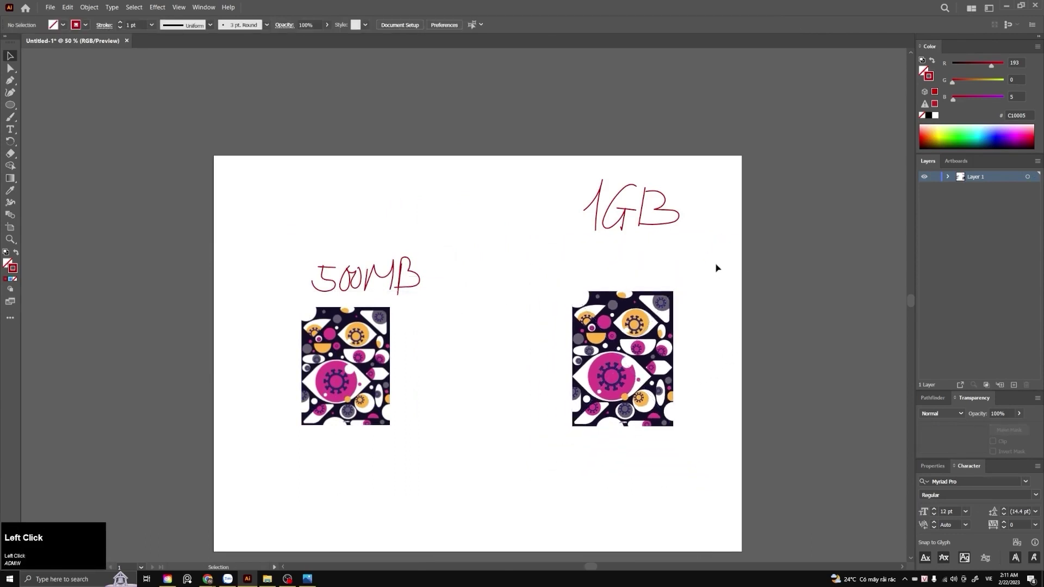
{"action": "key", "text": "ctrl+z"}
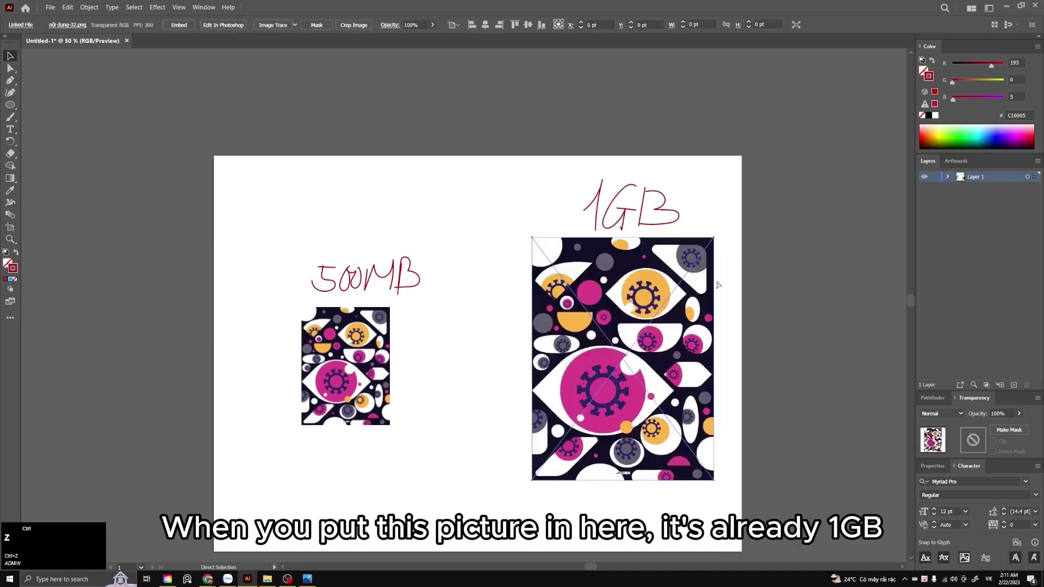
Scale the image under the 1GB label down proportionally about its centre to about 134 by 179 pt and deselect it
{"action": "left_click_drag", "start_coordinate": [670, 187], "coordinate": [525, 248]}
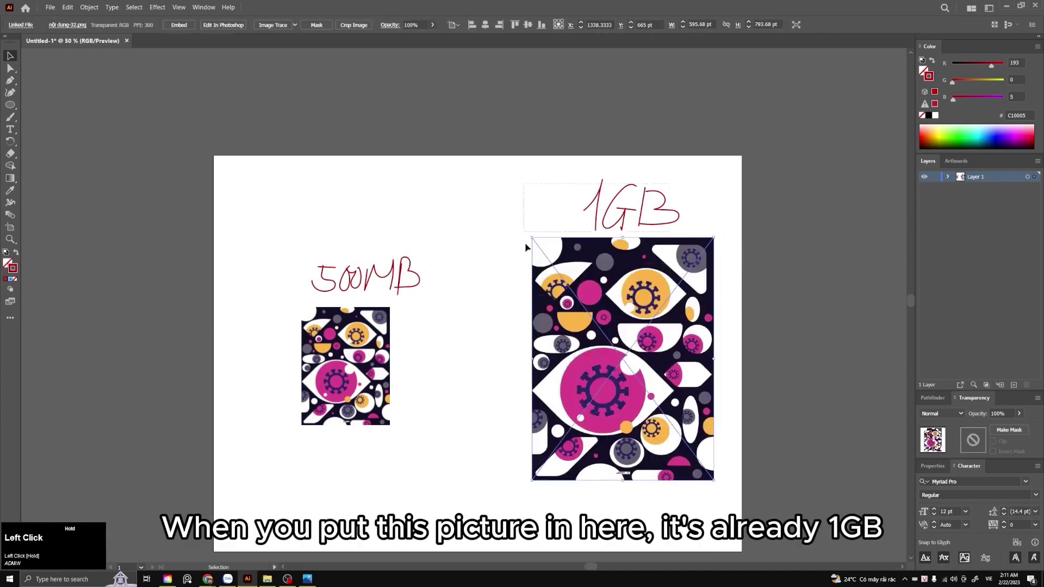
{"action": "left_click_drag", "start_coordinate": [563, 398], "coordinate": [563, 398]}
{"action": "left_click", "coordinate": [787, 307]}
{"action": "left_click", "coordinate": [624, 363]}
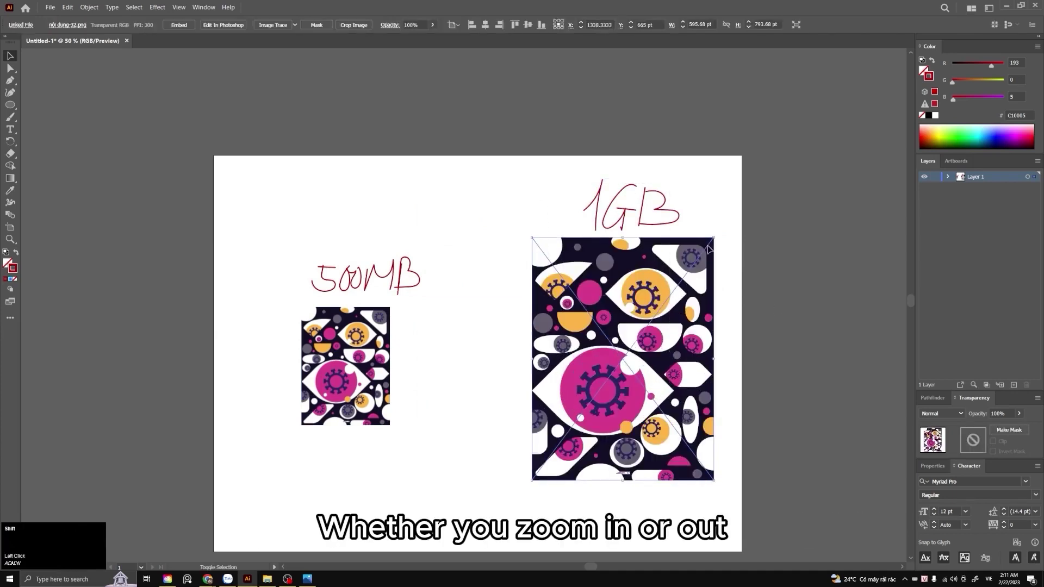
{"action": "left_click_drag", "start_coordinate": [714, 238], "coordinate": [683, 332]}
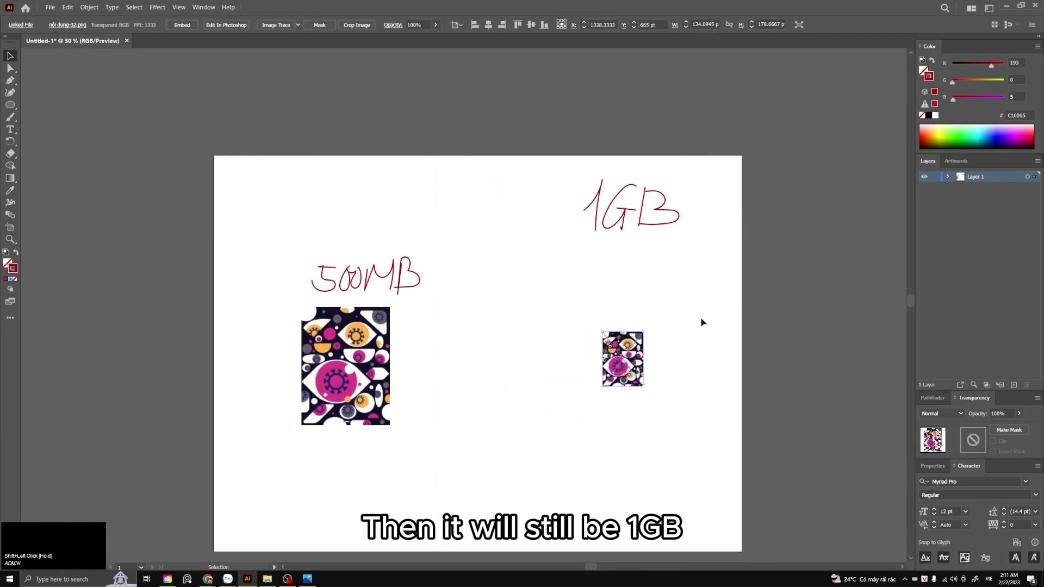
{"action": "left_click", "coordinate": [703, 288]}
{"action": "left_click_drag", "start_coordinate": [695, 234], "coordinate": [543, 177]}
{"action": "left_click", "coordinate": [695, 294]}
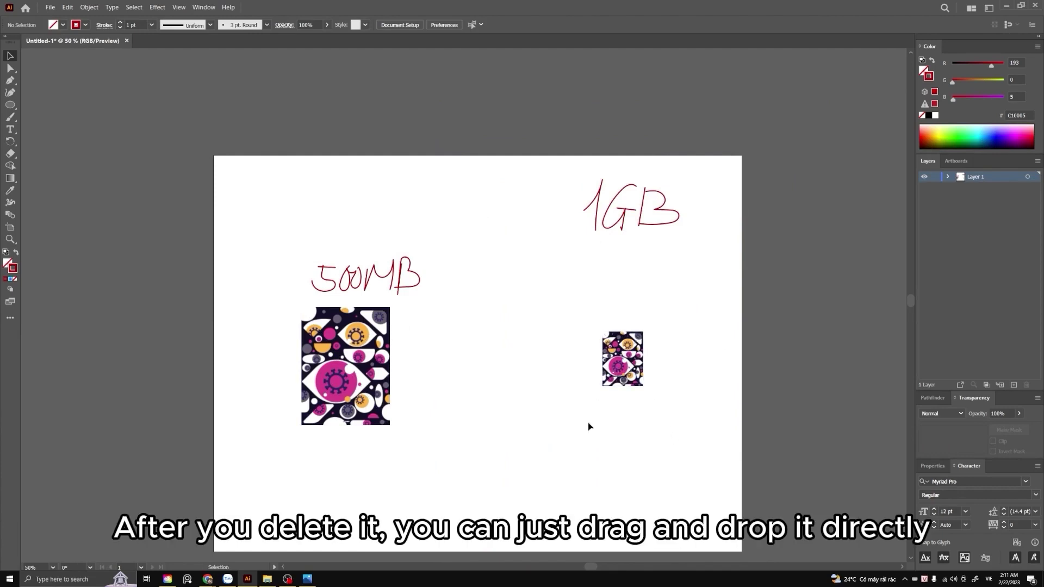
{"action": "left_click", "coordinate": [697, 420]}
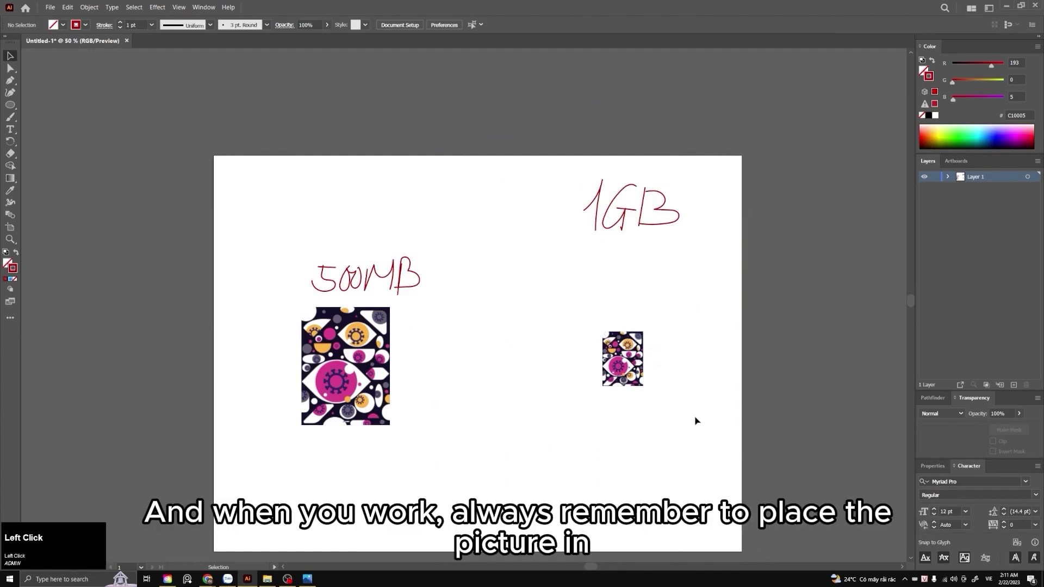
Open the Place dialog on the Pictures folder and close it without inserting an image
{"action": "left_click_drag", "start_coordinate": [655, 354], "coordinate": [616, 290]}
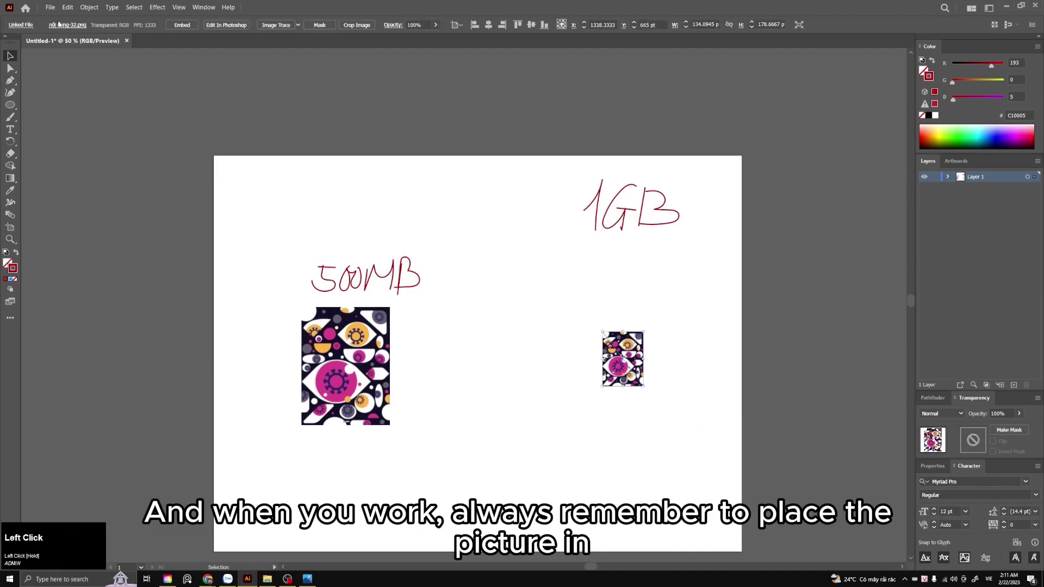
{"action": "left_click", "coordinate": [49, 9]}
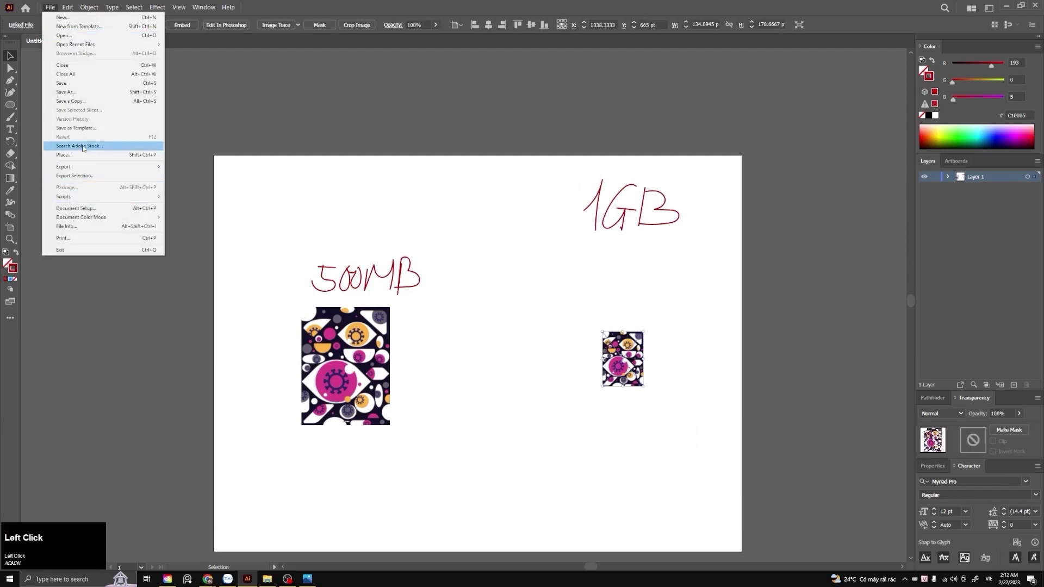
{"action": "left_click", "coordinate": [147, 155]}
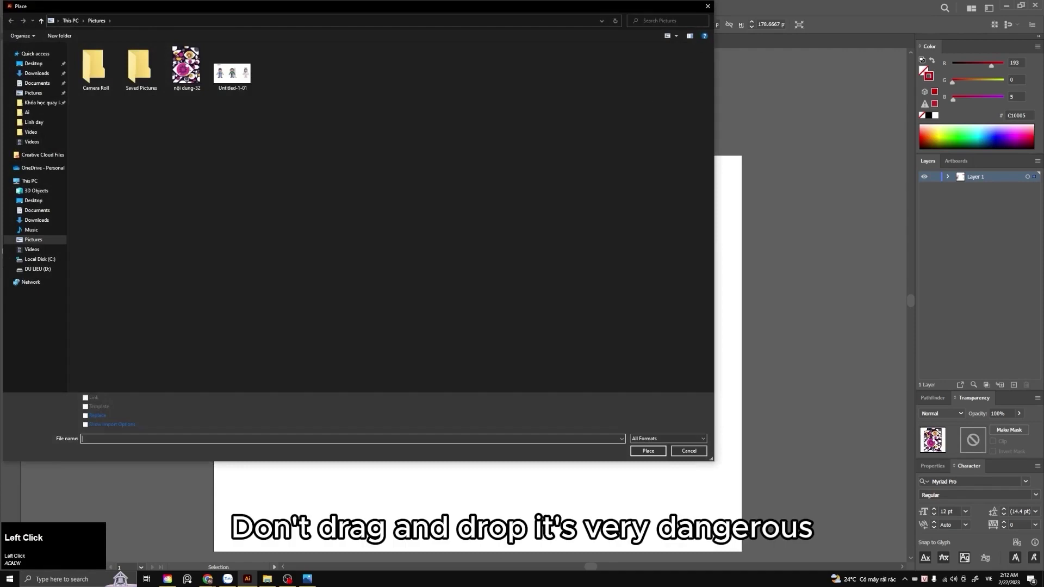
{"action": "left_click", "coordinate": [708, 6]}
Select both images with their handwritten 500MB and 1GB labels and delete them all from the artboard
{"action": "left_click_drag", "start_coordinate": [679, 478], "coordinate": [282, 188]}
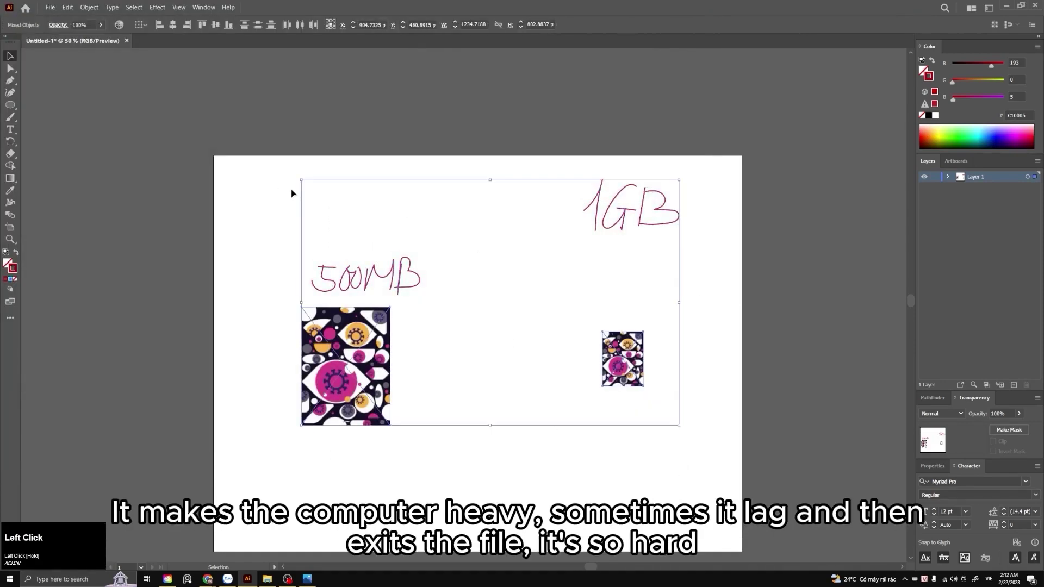
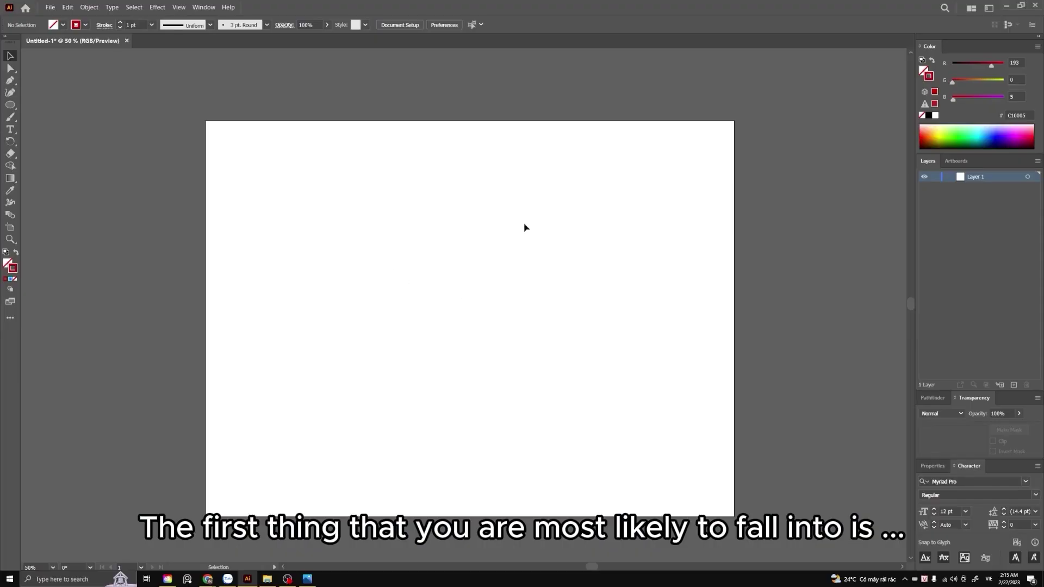
Turn on Overprint Preview and inspect the artboard and the canvas around it at different zoom levels
{"action": "left_click", "coordinate": [184, 7]}
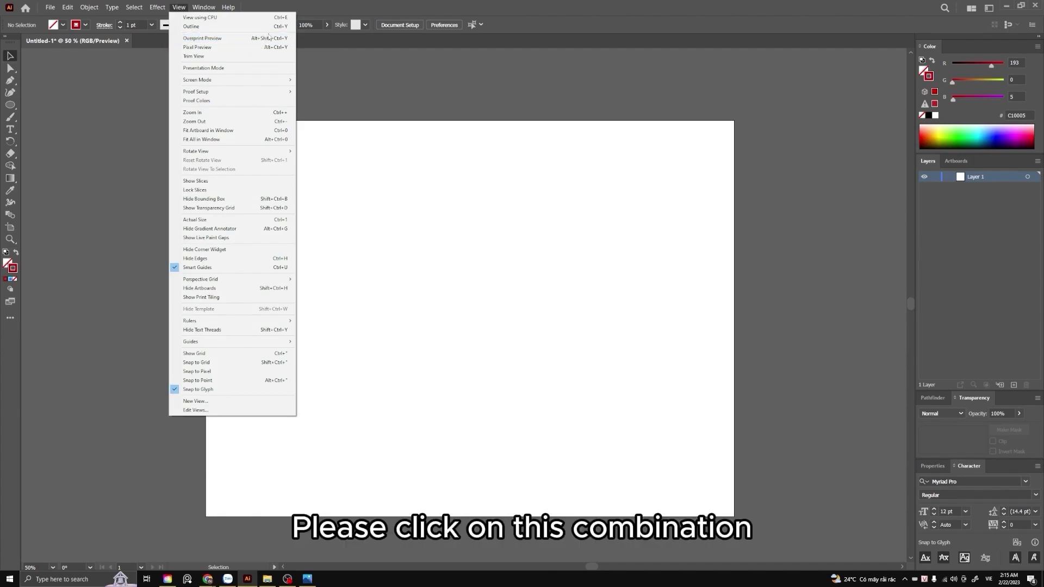
{"action": "left_click", "coordinate": [288, 38]}
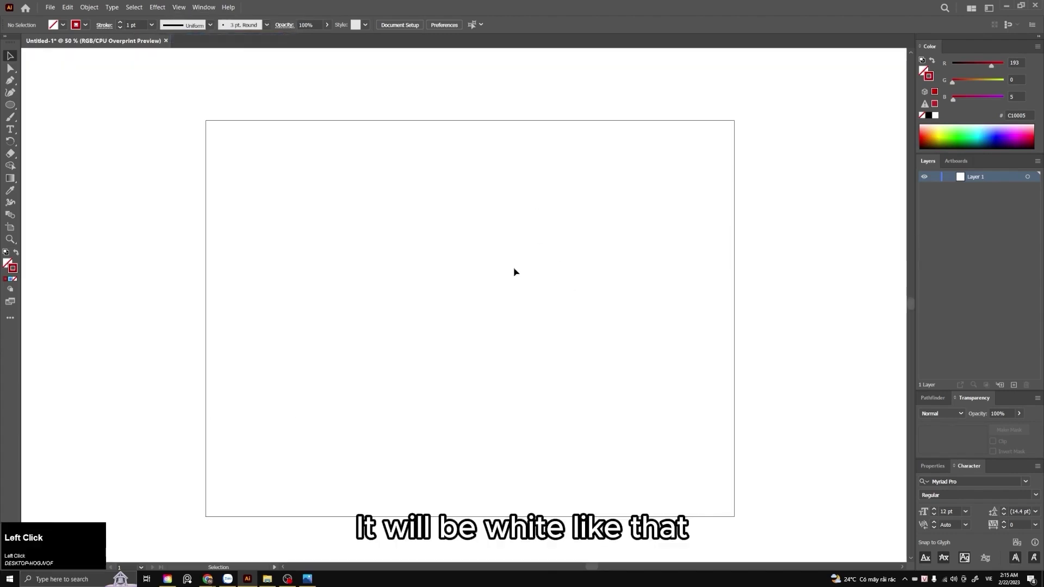
{"action": "scroll", "coordinate": [514, 272], "scroll_direction": "down", "scroll_amount": 8}
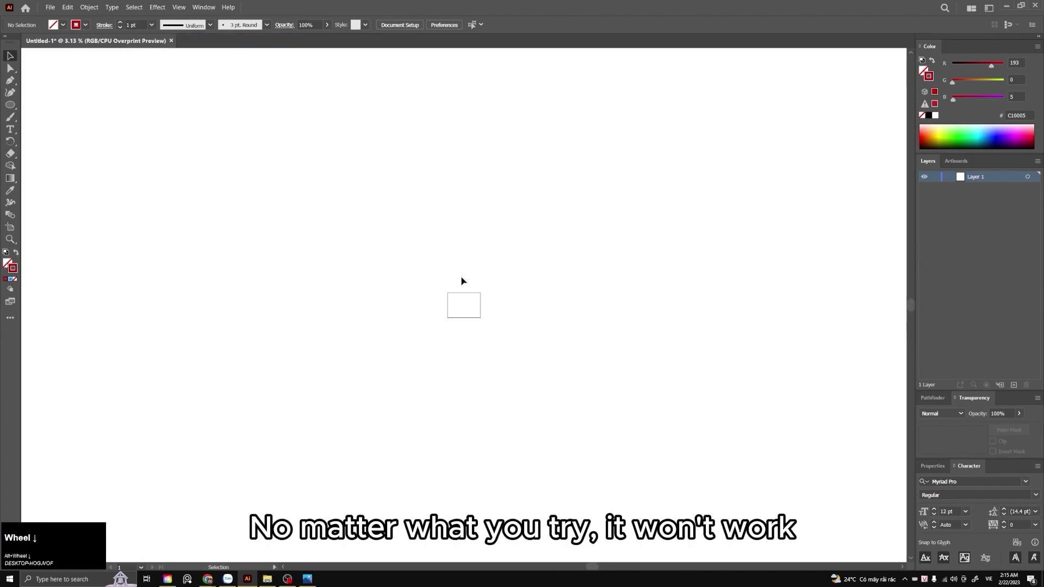
{"action": "scroll", "coordinate": [462, 319], "scroll_direction": "up", "scroll_amount": 8}
{"action": "left_click_drag", "start_coordinate": [437, 247], "coordinate": [432, 350]}
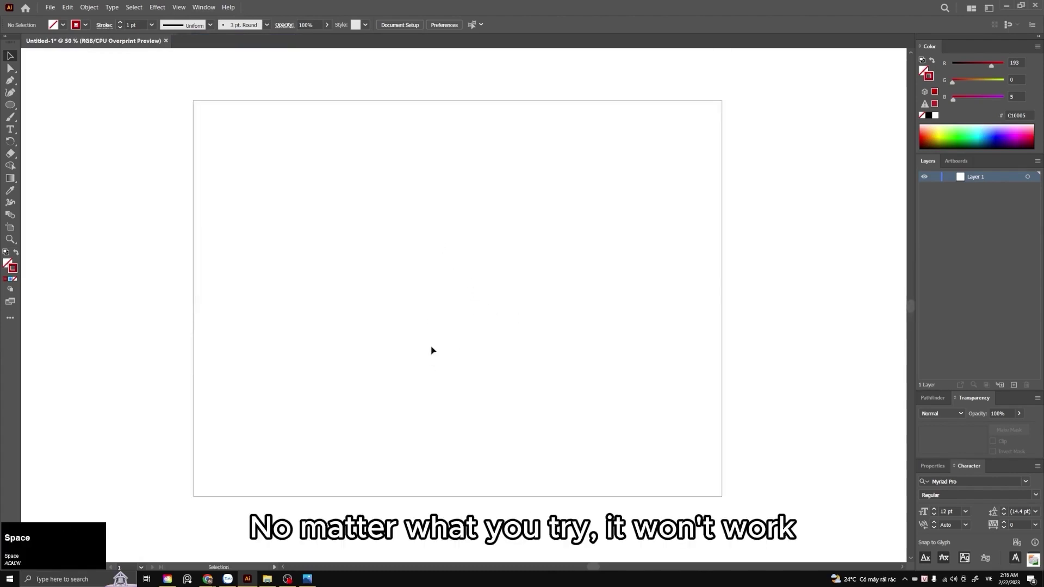
{"action": "scroll", "coordinate": [487, 334], "scroll_direction": "down", "scroll_amount": 1}
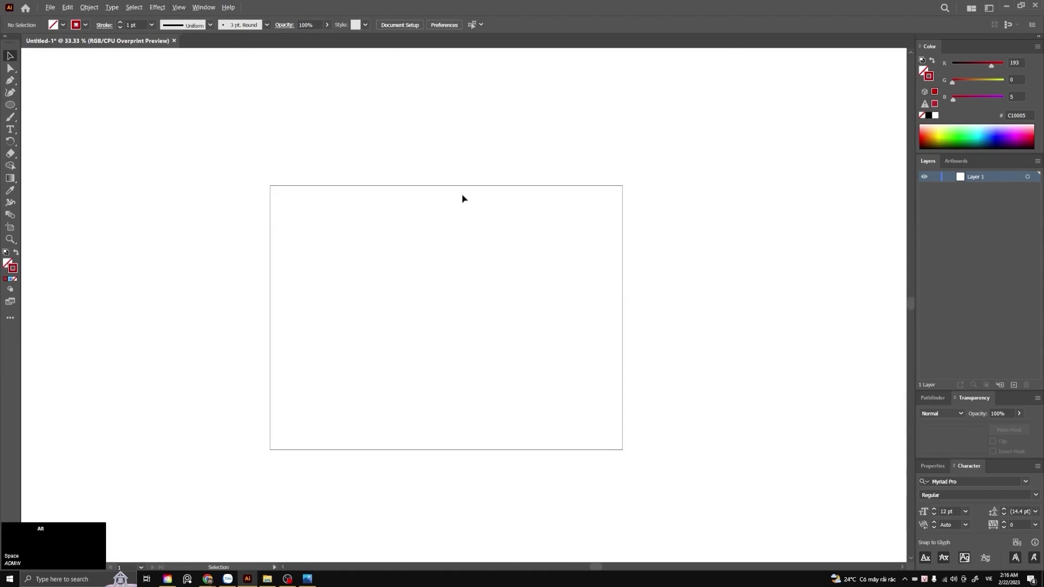
{"action": "scroll", "coordinate": [462, 198], "scroll_direction": "down", "scroll_amount": 3}
{"action": "scroll", "coordinate": [463, 199], "scroll_direction": "up", "scroll_amount": 2}
{"action": "scroll", "coordinate": [478, 241], "scroll_direction": "up", "scroll_amount": 1}
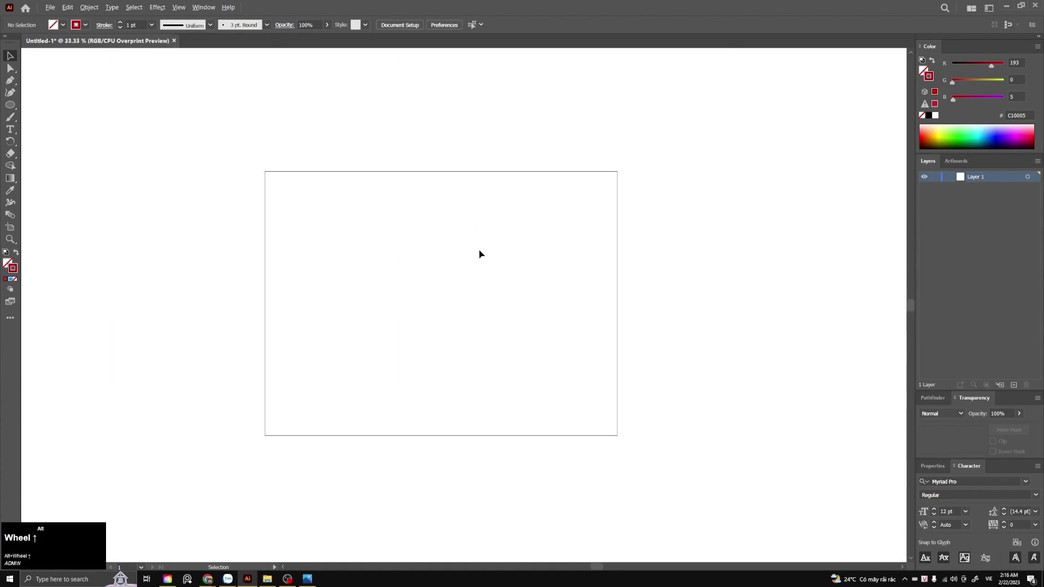
{"action": "scroll", "coordinate": [480, 254], "scroll_direction": "down", "scroll_amount": 1}
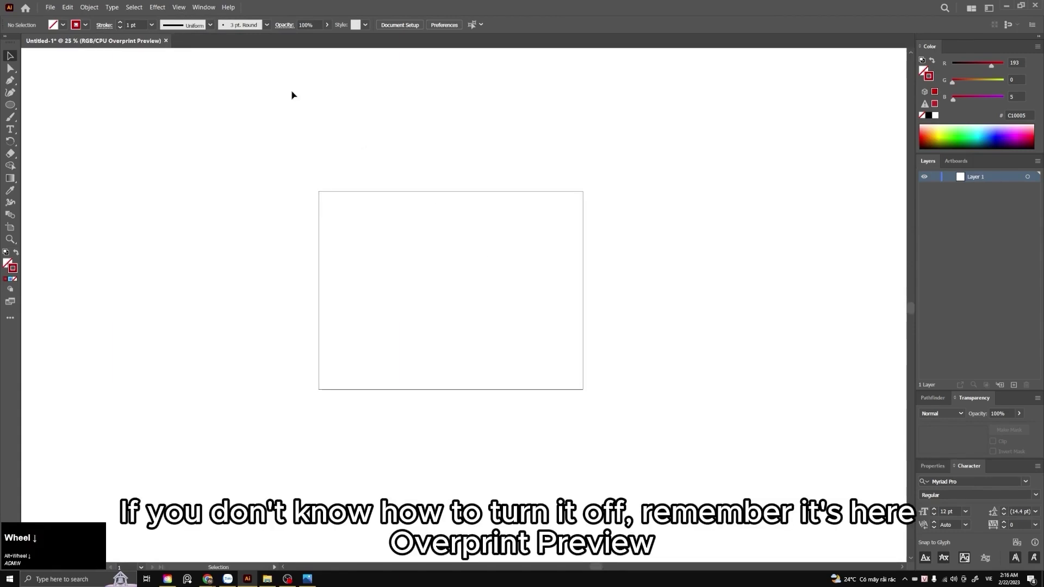
Turn off Overprint Preview and hide the bounding box
{"action": "left_click", "coordinate": [179, 7]}
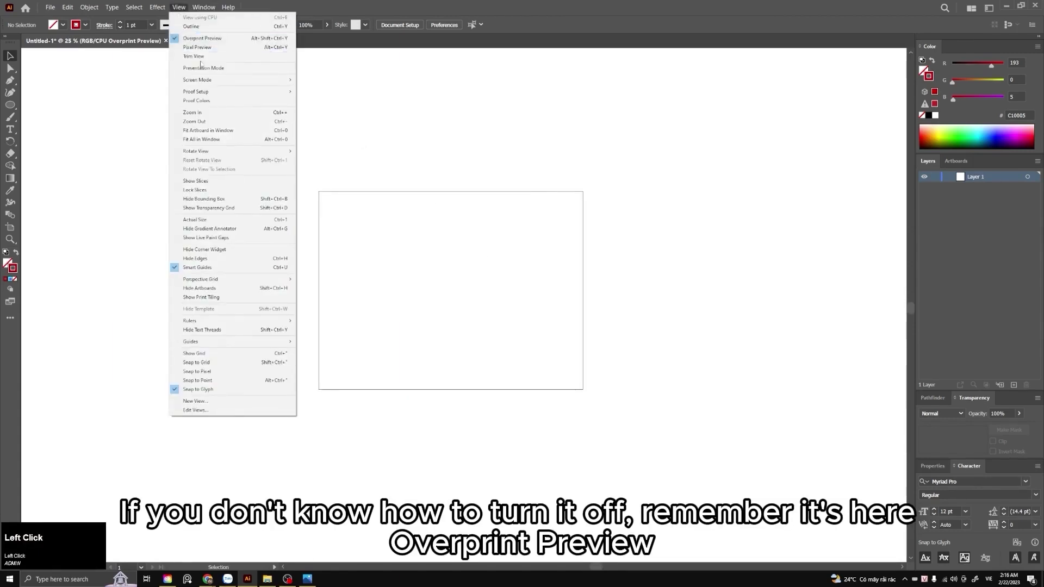
{"action": "left_click", "coordinate": [218, 39]}
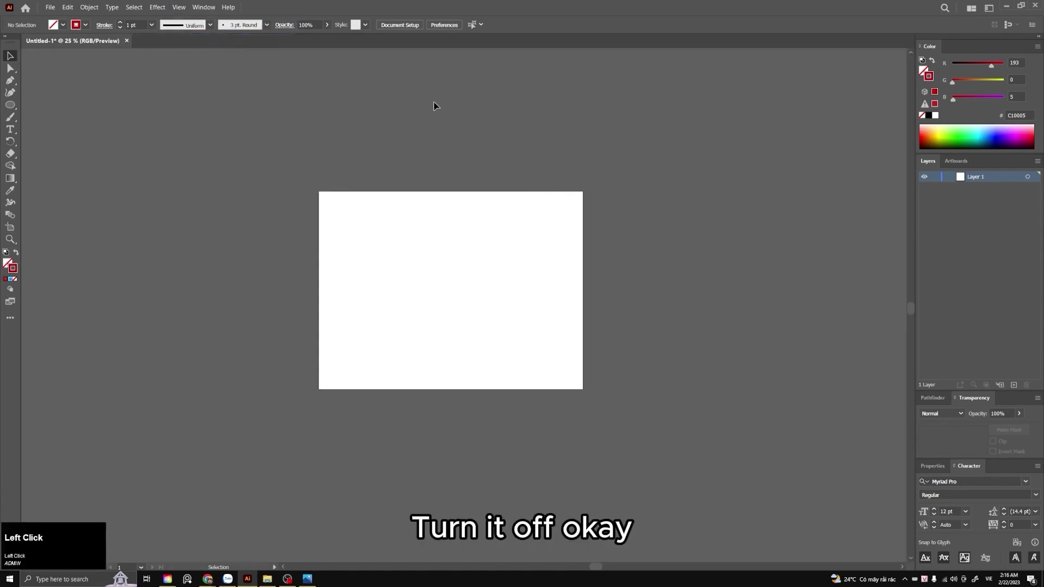
{"action": "left_click", "coordinate": [180, 8]}
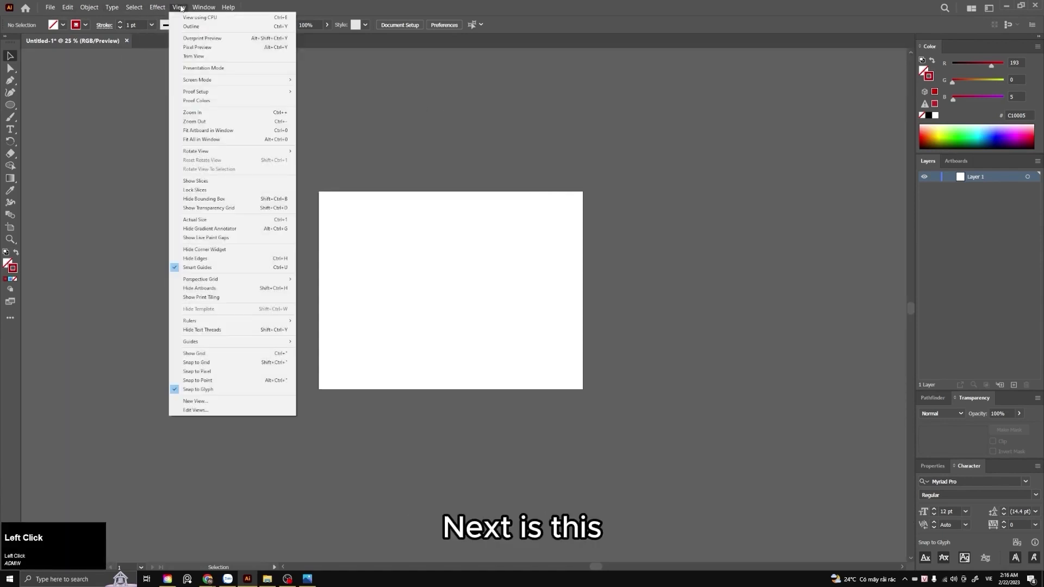
{"action": "left_click", "coordinate": [231, 203]}
Draw a square of about 552 pt on the artboard and move it toward the artboard's centre
{"action": "key", "text": "m"}
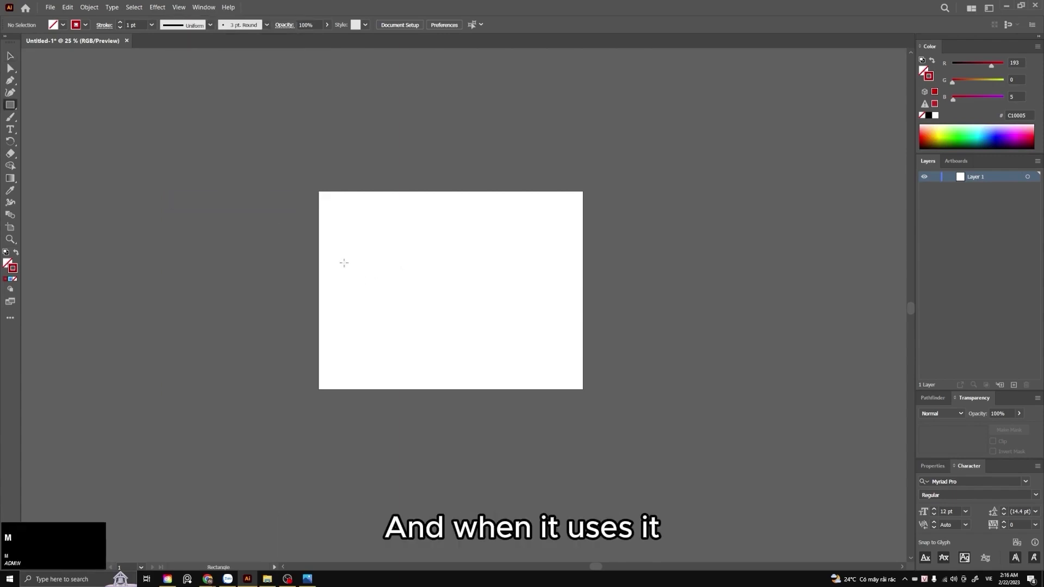
{"action": "left_click_drag", "start_coordinate": [362, 246], "coordinate": [447, 330]}
{"action": "key", "text": "v"}
{"action": "left_click", "coordinate": [477, 307]}
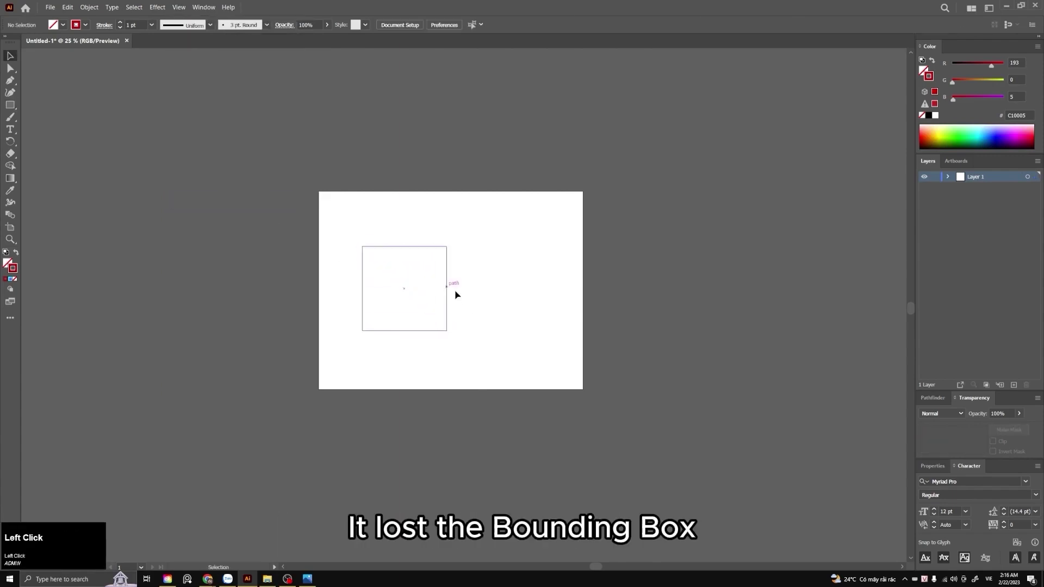
{"action": "left_click_drag", "start_coordinate": [455, 290], "coordinate": [455, 254]}
{"action": "left_click", "coordinate": [462, 296]}
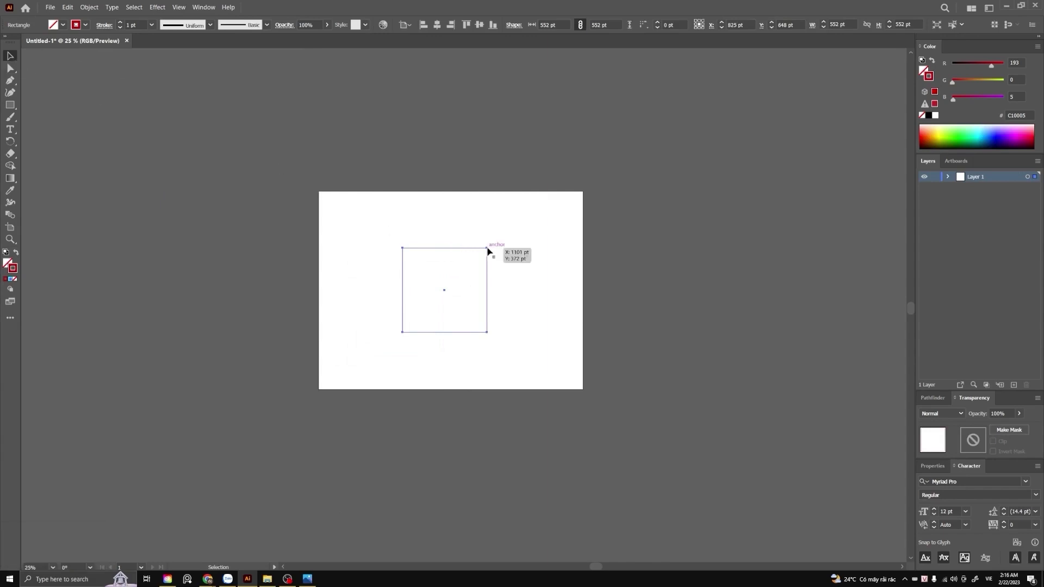
Try to scale the square from its corners with the Selection tool
{"action": "left_click_drag", "start_coordinate": [489, 250], "coordinate": [425, 282]}
{"action": "mouse_move", "coordinate": [403, 248]}
{"action": "left_mouse_down"}
{"action": "mouse_move", "coordinate": [409, 286]}
{"action": "mouse_move", "coordinate": [414, 260]}
{"action": "left_mouse_up"}
{"action": "left_click_drag", "start_coordinate": [417, 329], "coordinate": [427, 319]}
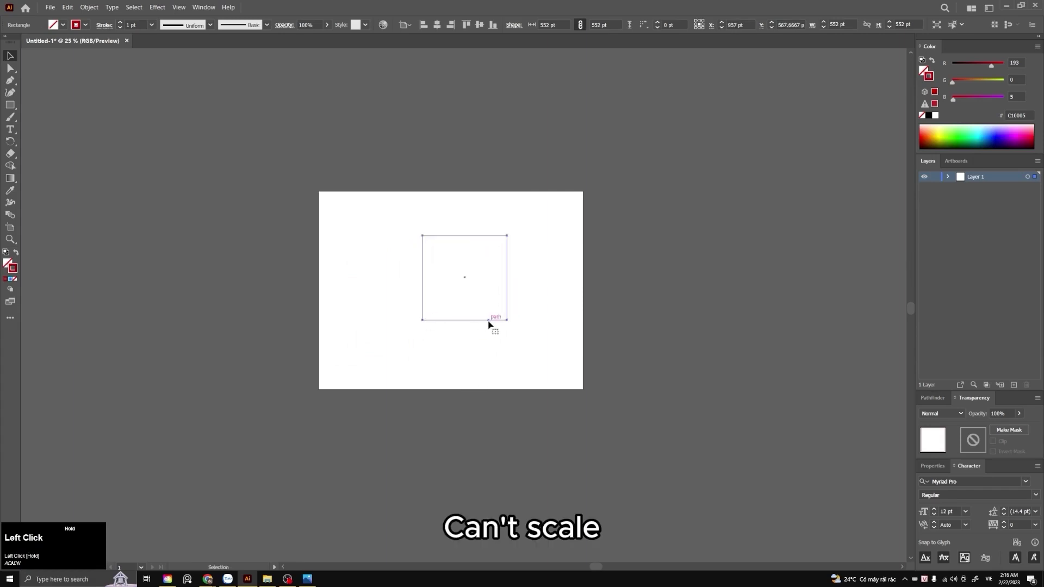
{"action": "mouse_move", "coordinate": [509, 320]}
{"action": "left_mouse_down"}
{"action": "mouse_move", "coordinate": [468, 313]}
{"action": "mouse_move", "coordinate": [518, 331]}
{"action": "left_mouse_up"}
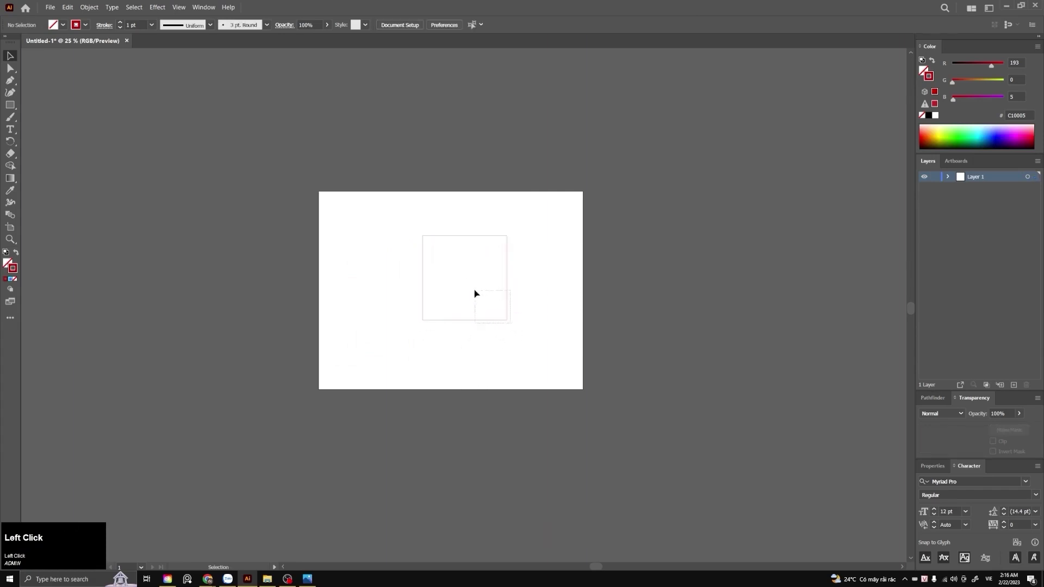
{"action": "left_click_drag", "start_coordinate": [475, 293], "coordinate": [476, 297]}
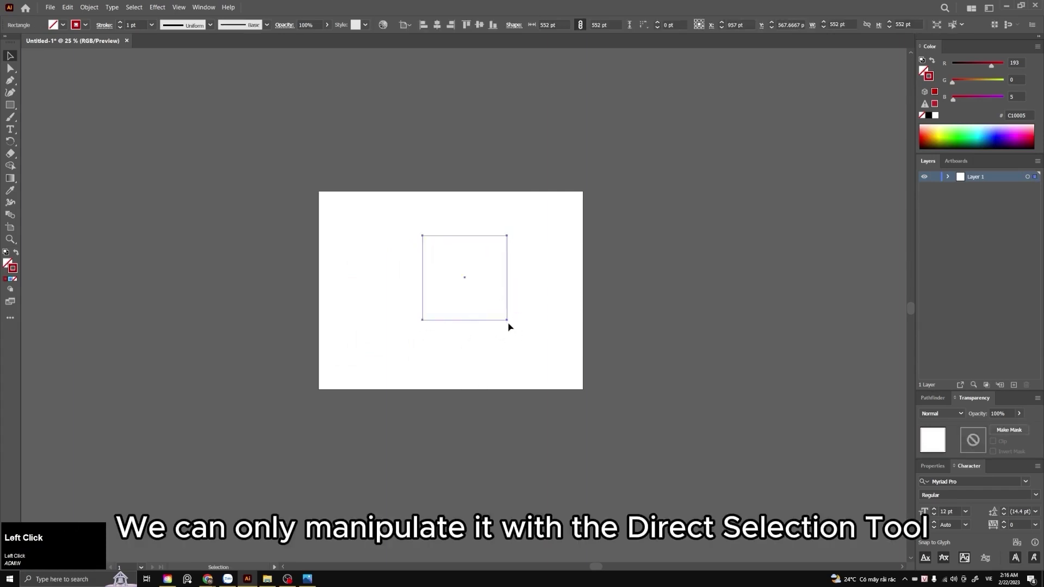
Try to adjust the square with the Direct Selection tool, undo the change and return to the Selection tool
{"action": "left_click", "coordinate": [10, 69]}
{"action": "left_click_drag", "start_coordinate": [412, 317], "coordinate": [453, 330]}
{"action": "key", "text": "ctrl+z"}
{"action": "key", "text": "v"}
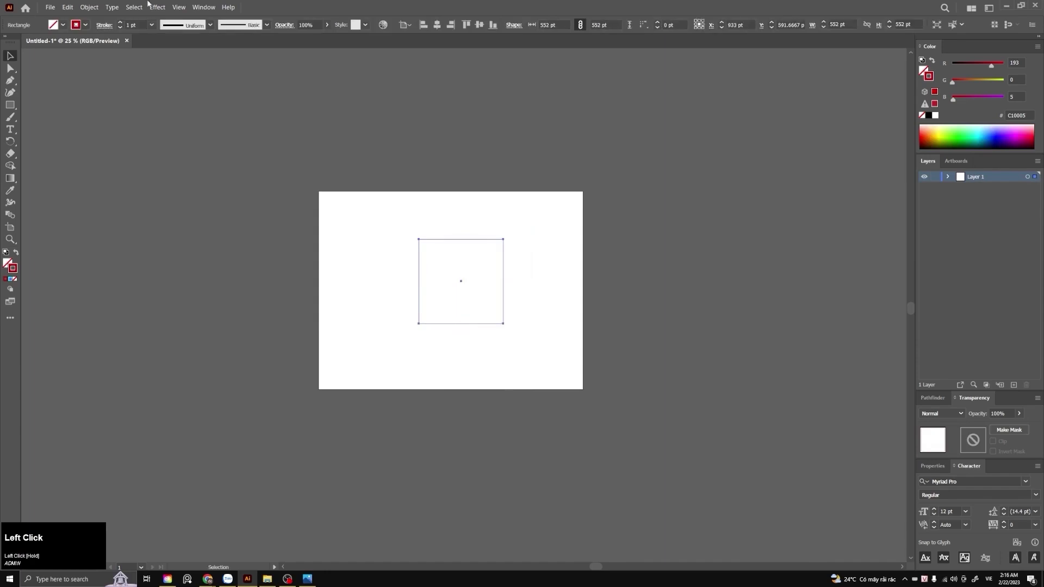
Show the bounding box again and delete the square from the artboard
{"action": "left_click", "coordinate": [179, 7]}
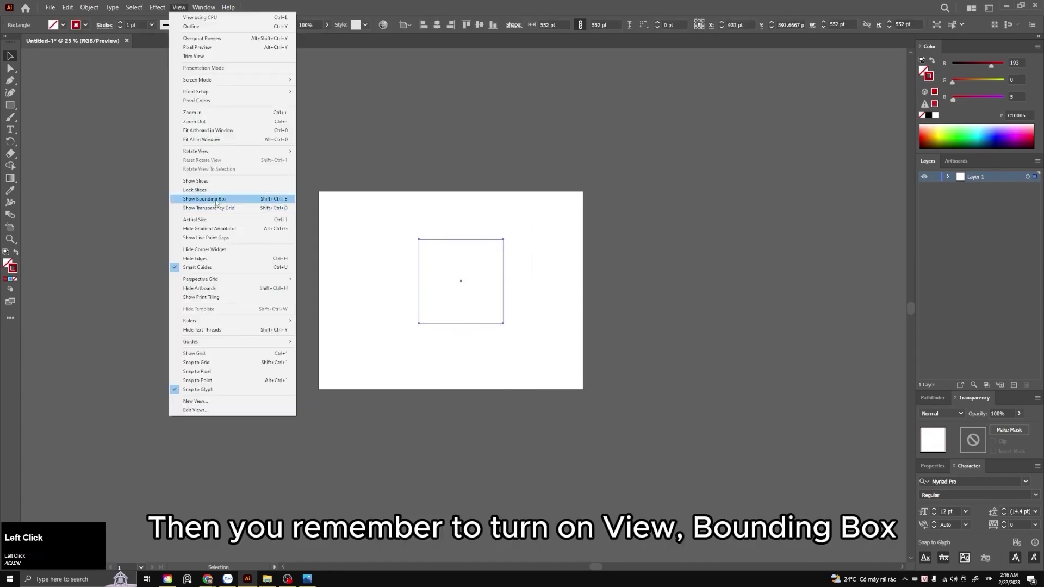
{"action": "left_click", "coordinate": [210, 199]}
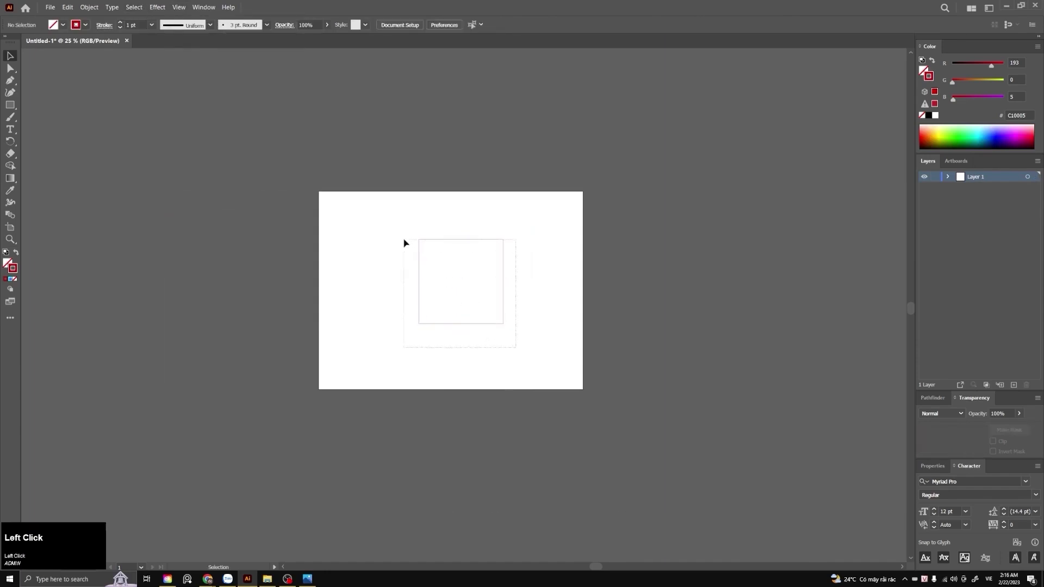
{"action": "left_click", "coordinate": [449, 250]}
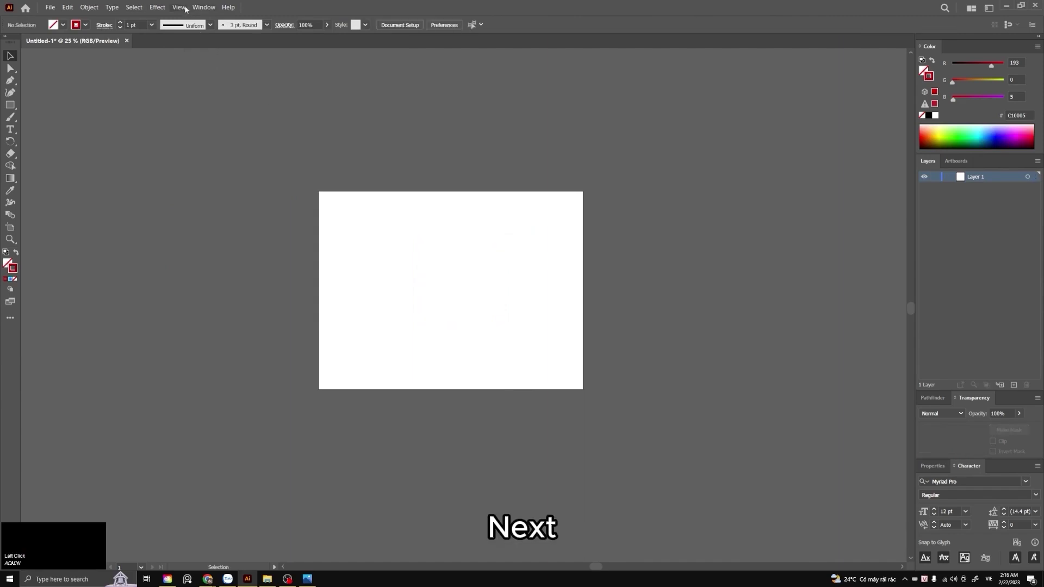
Hide the artboards and inspect the blank canvas at different zoom levels
{"action": "scroll", "coordinate": [434, 242], "scroll_direction": "up", "scroll_amount": 2, "text": "alt"}
{"action": "left_click_drag", "start_coordinate": [447, 264], "coordinate": [453, 235]}
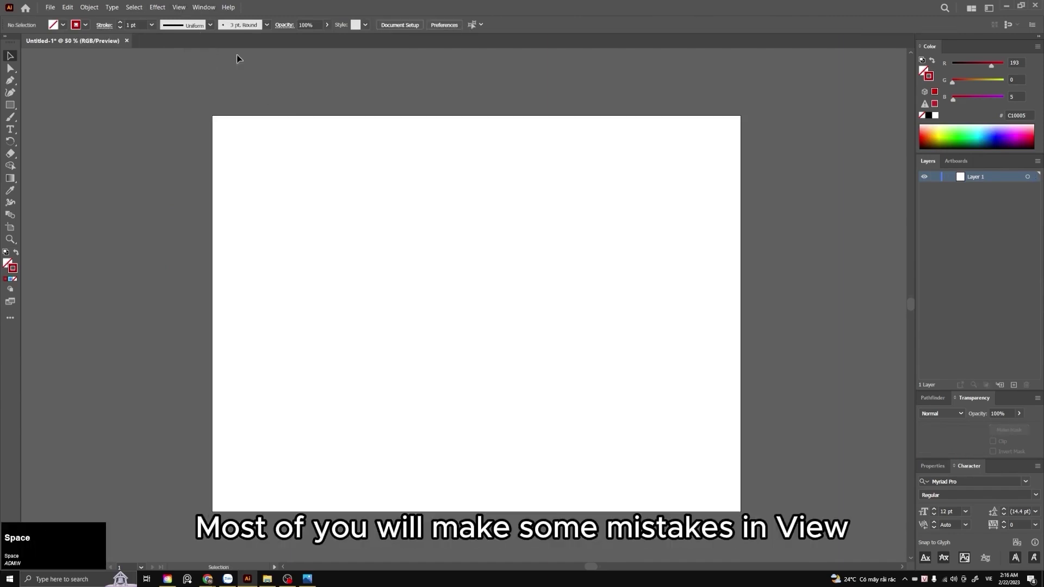
{"action": "left_click", "coordinate": [179, 8]}
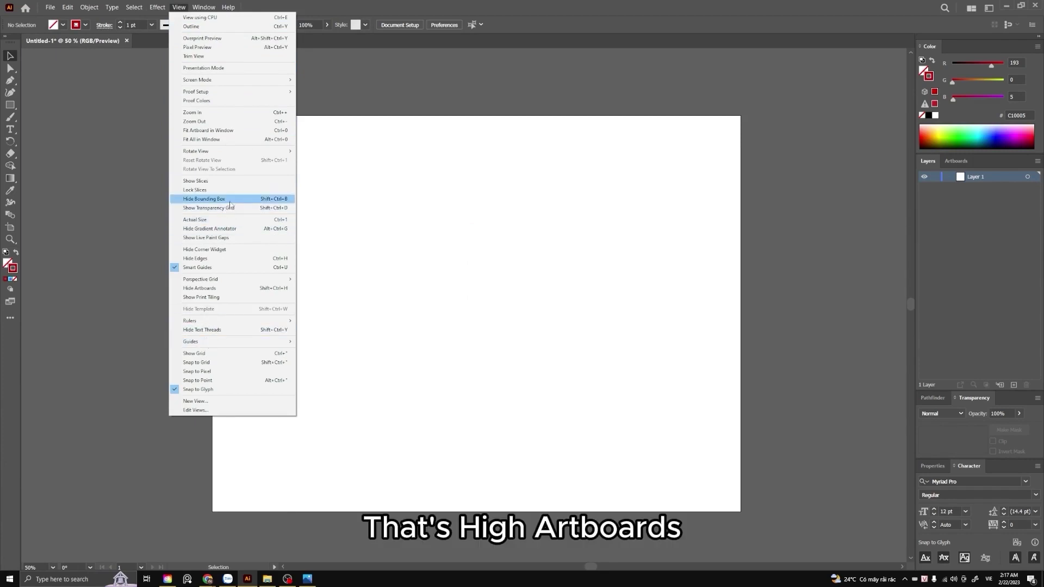
{"action": "left_click", "coordinate": [220, 290]}
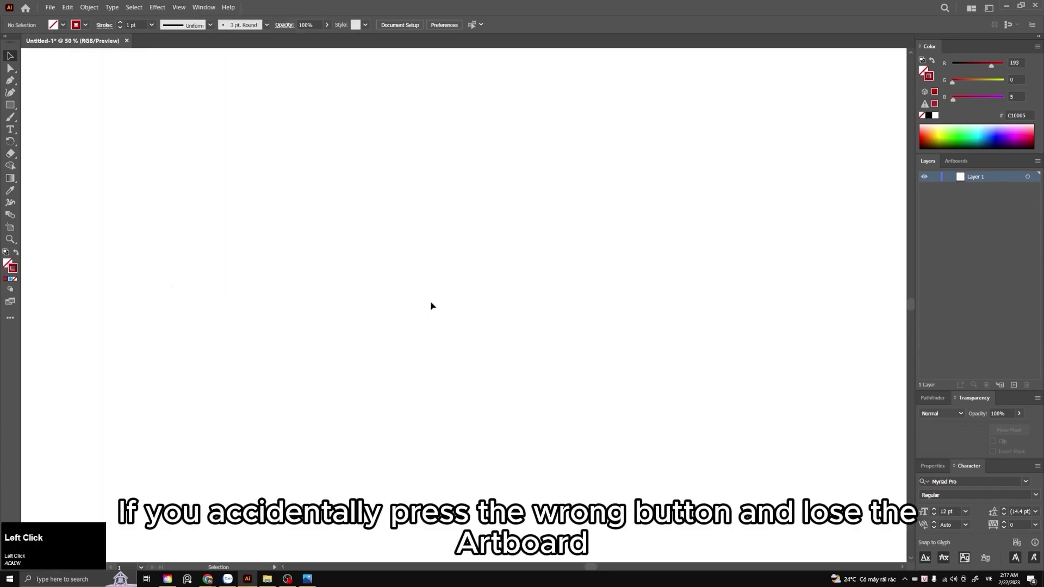
{"action": "scroll", "coordinate": [433, 310], "scroll_direction": "up", "scroll_amount": 8}
{"action": "scroll", "coordinate": [487, 320], "scroll_direction": "up", "scroll_amount": 2}
{"action": "left_click_drag", "start_coordinate": [520, 303], "coordinate": [481, 246]}
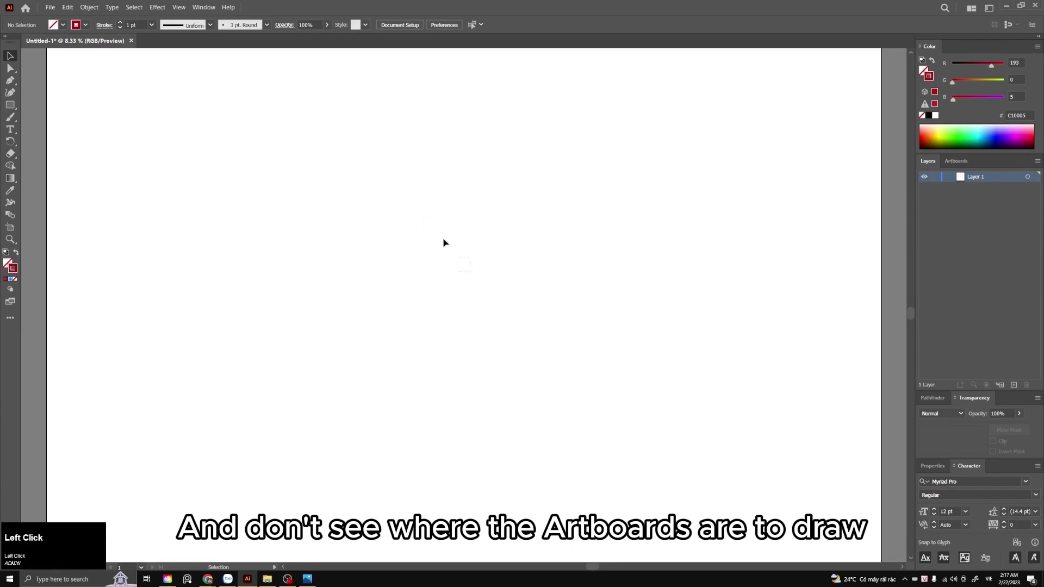
{"action": "scroll", "coordinate": [468, 280], "scroll_direction": "down", "scroll_amount": 3}
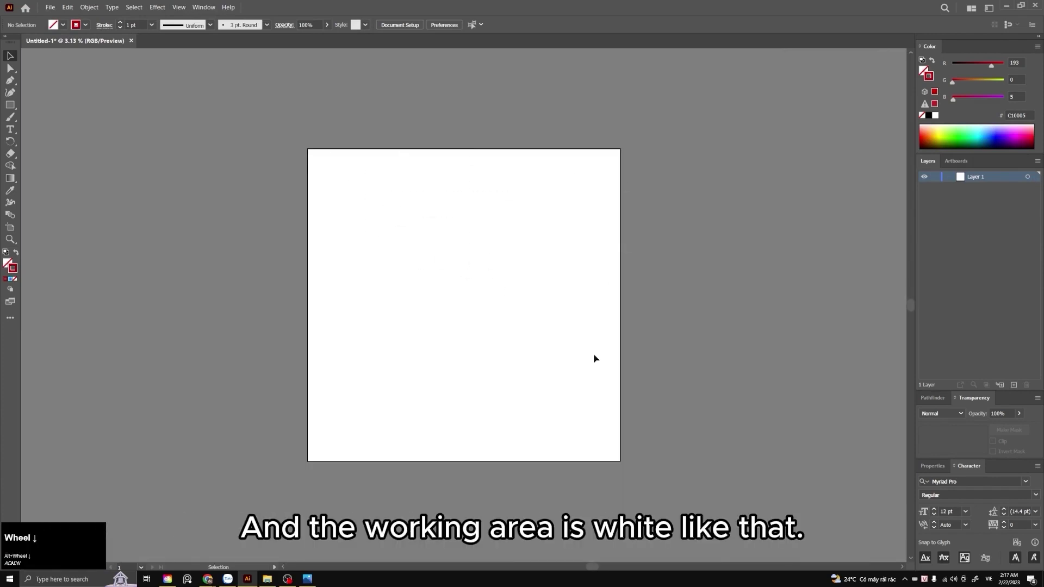
{"action": "scroll", "coordinate": [446, 315], "scroll_direction": "up", "scroll_amount": 1}
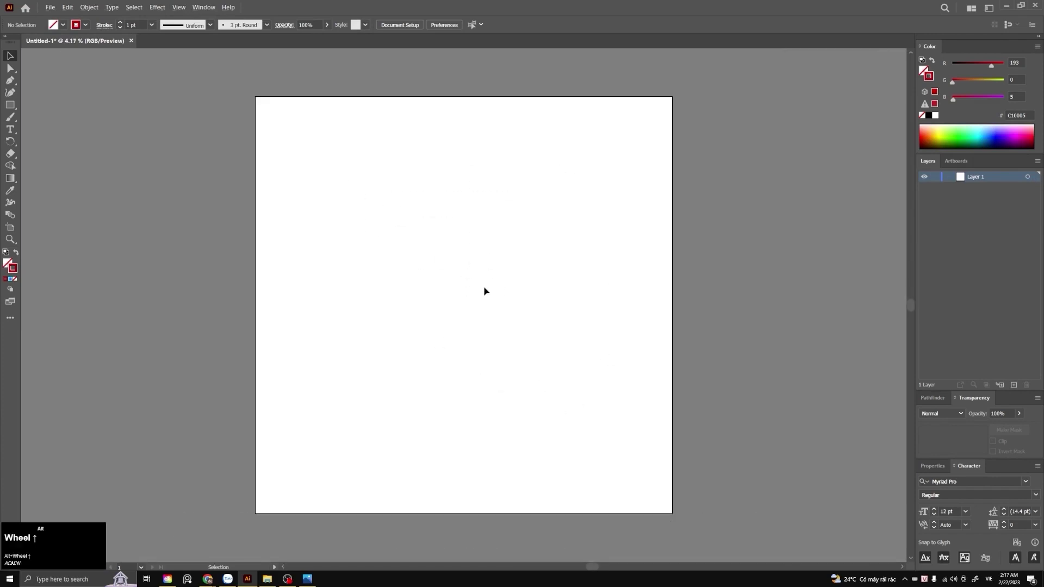
{"action": "scroll", "coordinate": [485, 291], "scroll_direction": "down", "scroll_amount": 1}
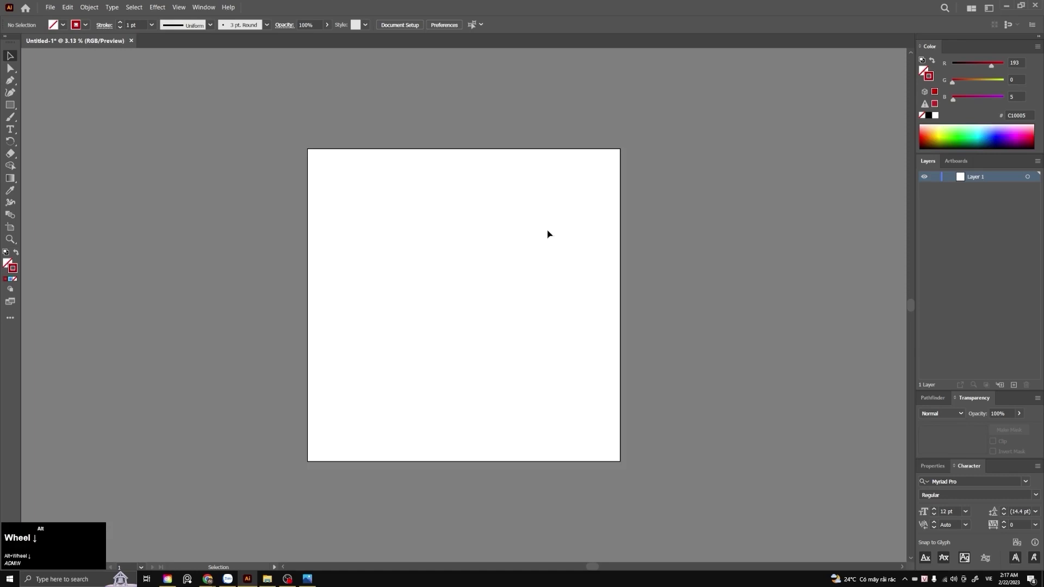
Show the artboards again and zoom in on the artboard to about 150%
{"action": "left_click", "coordinate": [179, 7]}
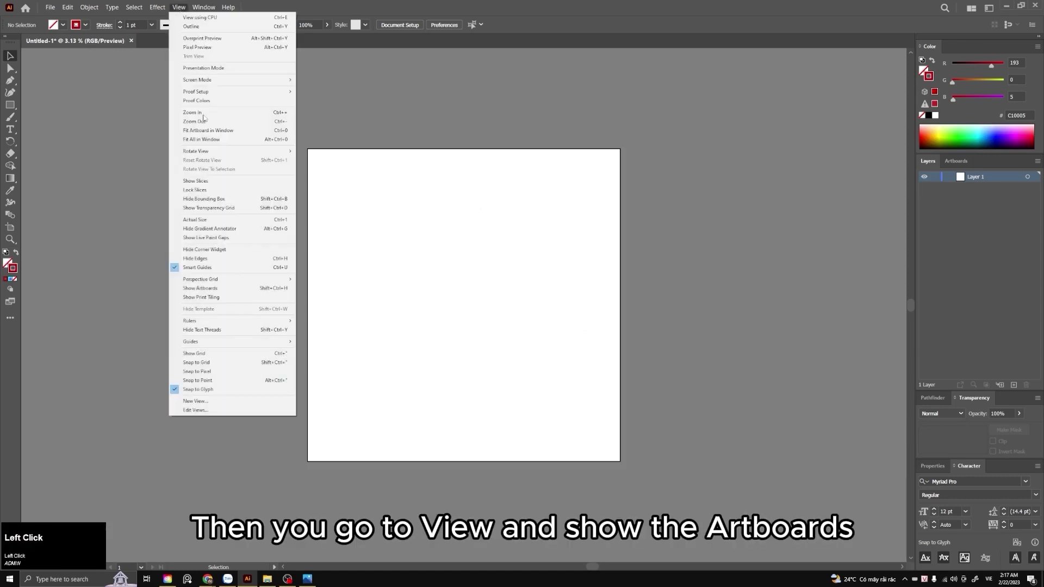
{"action": "left_click", "coordinate": [197, 289]}
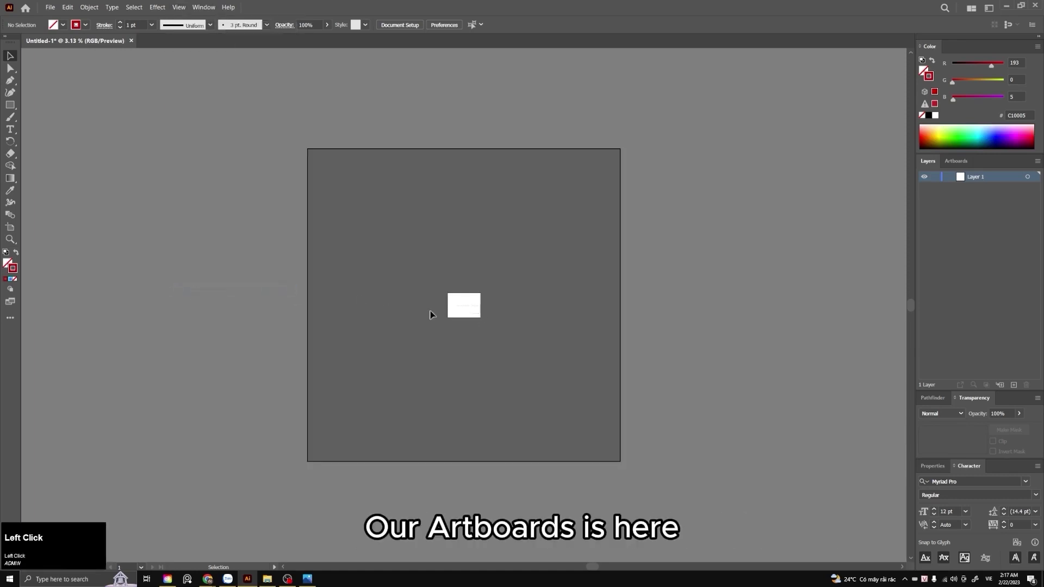
{"action": "scroll", "coordinate": [465, 302], "scroll_direction": "up", "scroll_amount": 8}
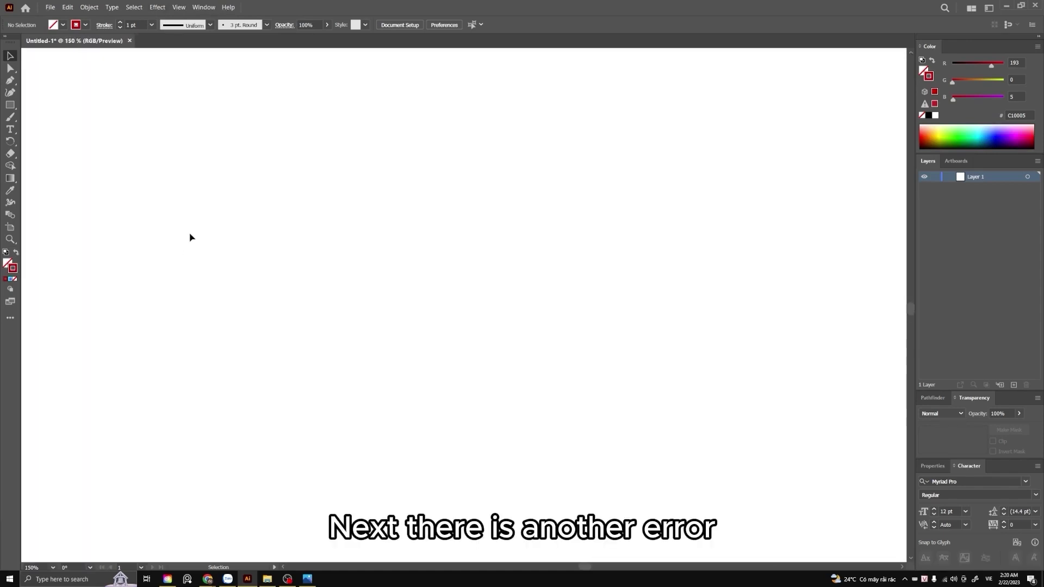
Turn off Smart Guides and draw a square of about 198 pt on the artboard
{"action": "left_click", "coordinate": [177, 8]}
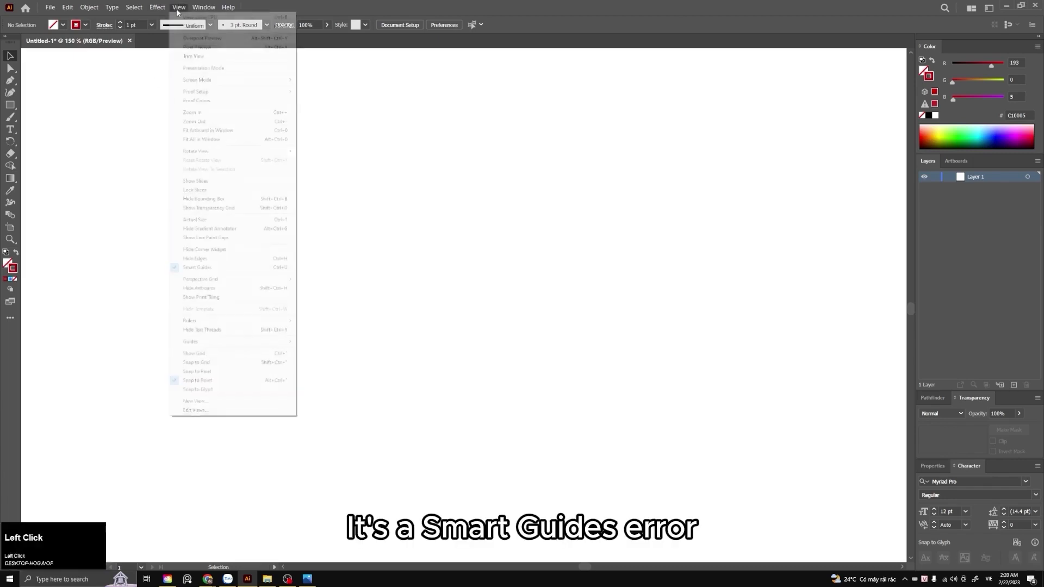
{"action": "left_click", "coordinate": [193, 270]}
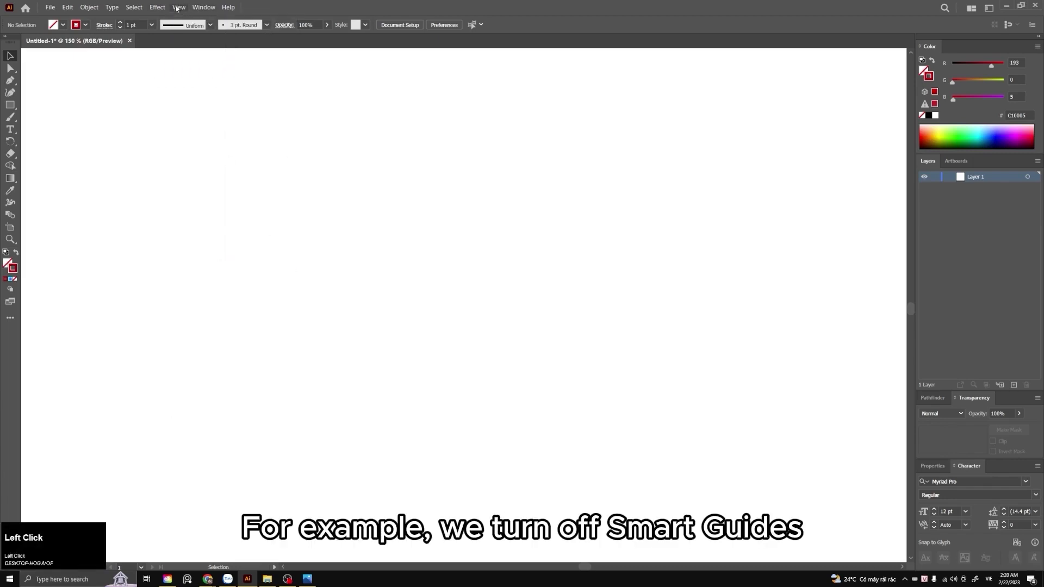
{"action": "key", "text": "m"}
{"action": "left_click_drag", "start_coordinate": [327, 260], "coordinate": [510, 442]}
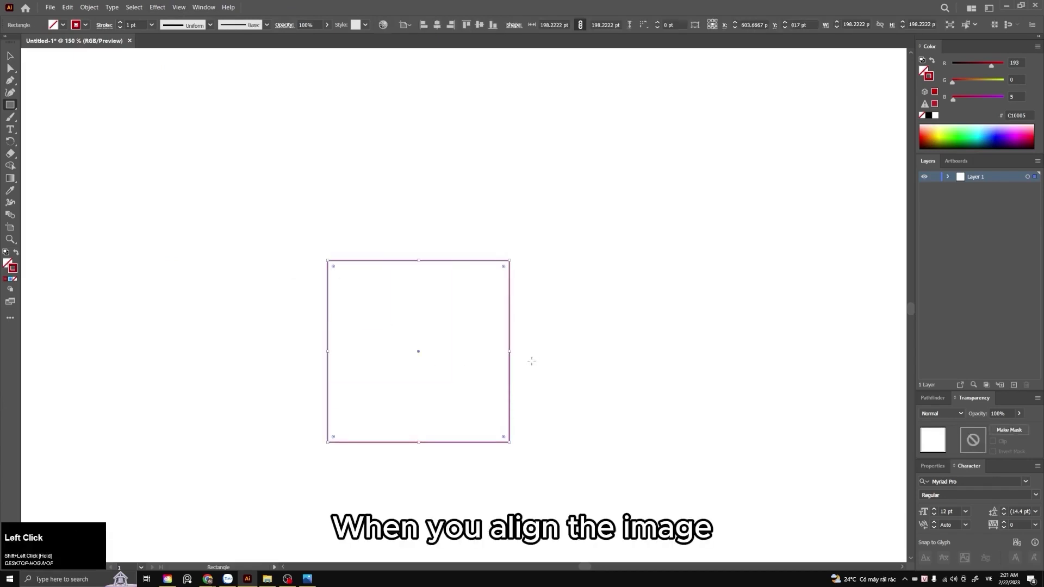
{"action": "key", "text": "v"}
{"action": "left_click", "coordinate": [511, 332]}
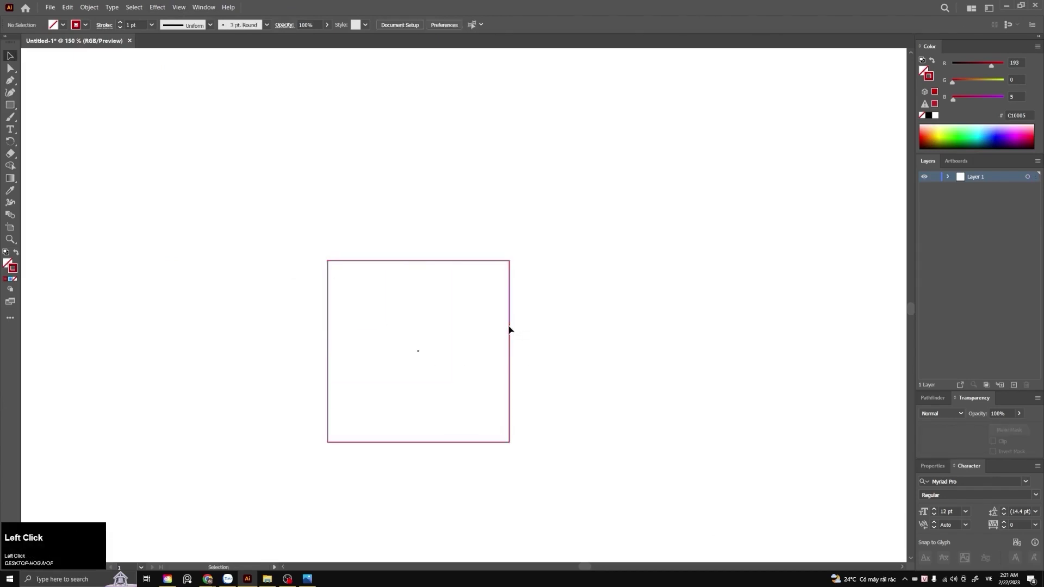
Move the square up and to the left, and place a copy of it slightly higher on its right side
{"action": "left_click_drag", "start_coordinate": [510, 329], "coordinate": [412, 246]}
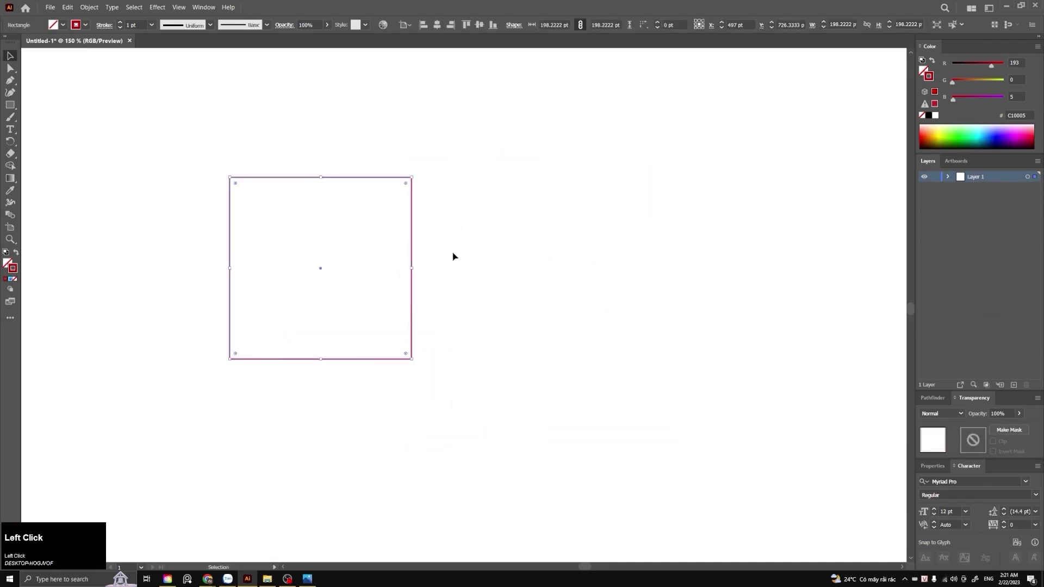
{"action": "left_click_drag", "start_coordinate": [534, 317], "coordinate": [647, 171]}
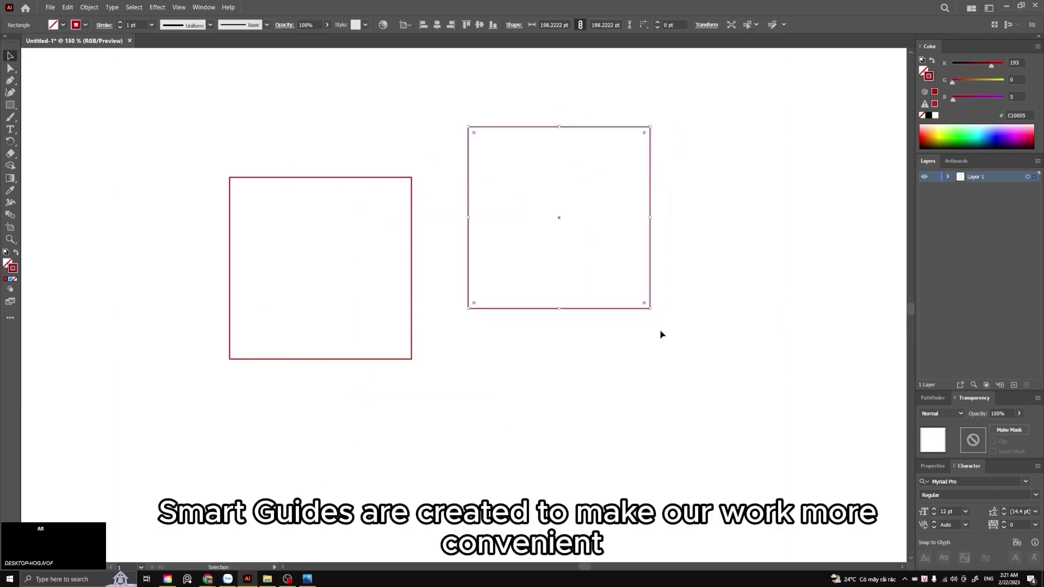
{"action": "left_click", "coordinate": [660, 331]}
{"action": "left_click", "coordinate": [467, 226]}
Turn on Smart Guides and align the copied square level with the first square, leaving a small gap between them
{"action": "left_click", "coordinate": [179, 6]}
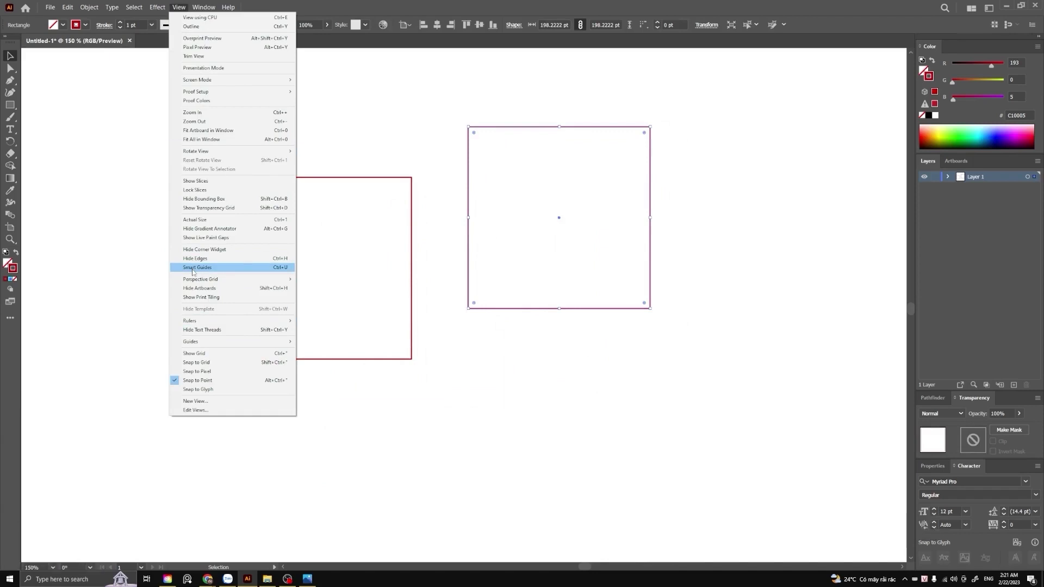
{"action": "left_click", "coordinate": [192, 268]}
{"action": "mouse_move", "coordinate": [468, 276]}
{"action": "left_mouse_down"}
{"action": "mouse_move", "coordinate": [457, 326]}
{"action": "mouse_move", "coordinate": [459, 272]}
{"action": "left_mouse_up"}
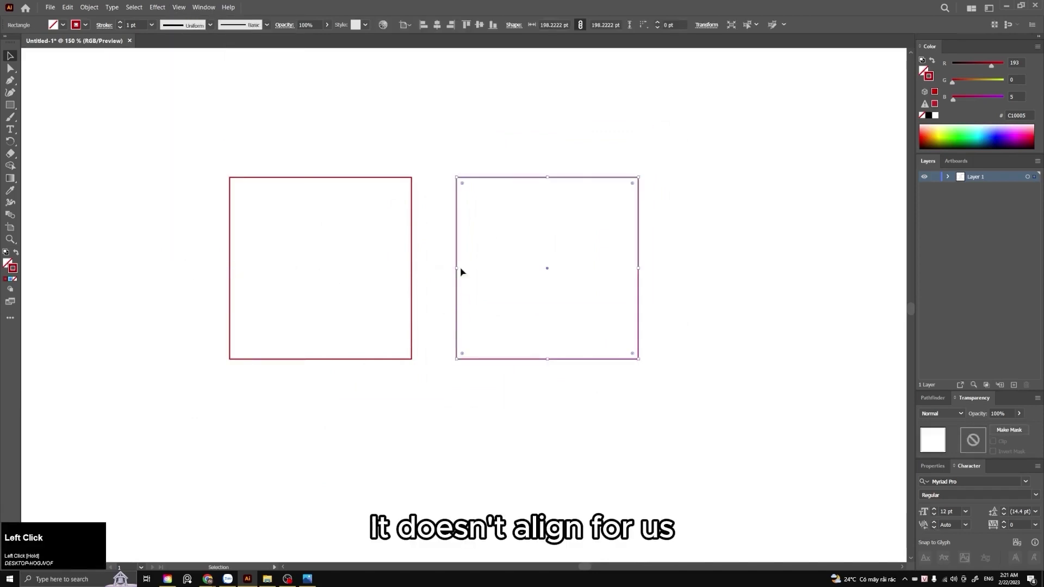
{"action": "left_click", "coordinate": [489, 243]}
Copy the right square directly above itself and copy that one to the left, forming a two-by-two grid of squares
{"action": "left_click_drag", "start_coordinate": [516, 181], "coordinate": [323, 186]}
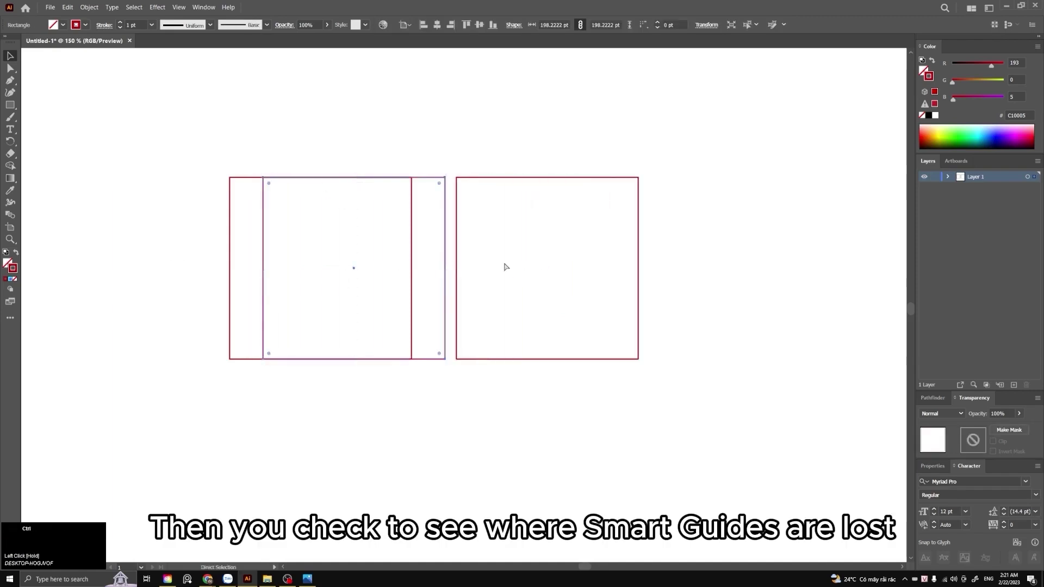
{"action": "key", "text": "ctrl+z"}
{"action": "left_click_drag", "start_coordinate": [455, 233], "coordinate": [457, 55]}
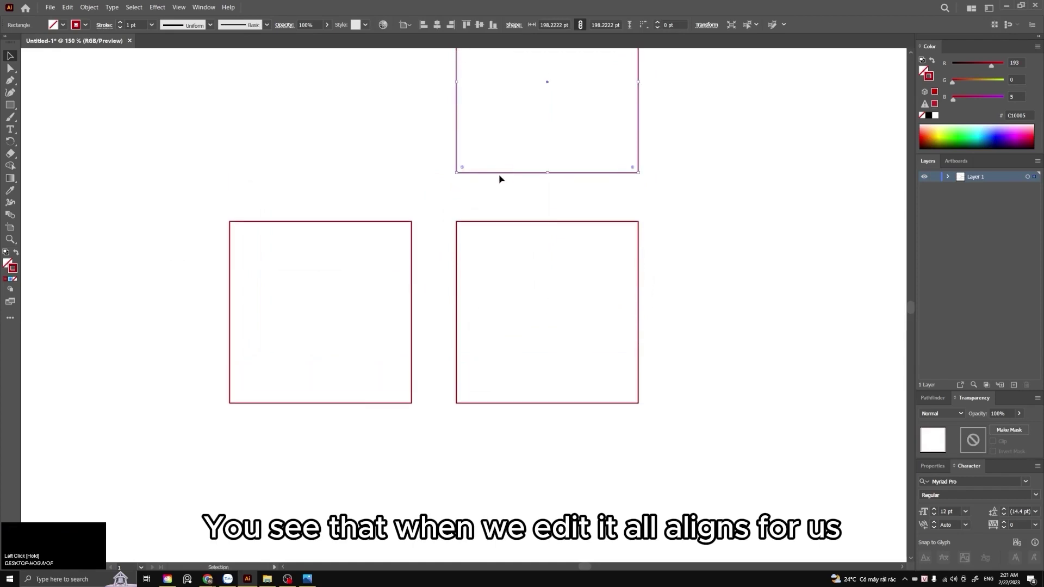
{"action": "left_click_drag", "start_coordinate": [501, 174], "coordinate": [275, 173]}
Select all four squares and delete them from the artboard
{"action": "left_click_drag", "start_coordinate": [516, 285], "coordinate": [322, 116]}
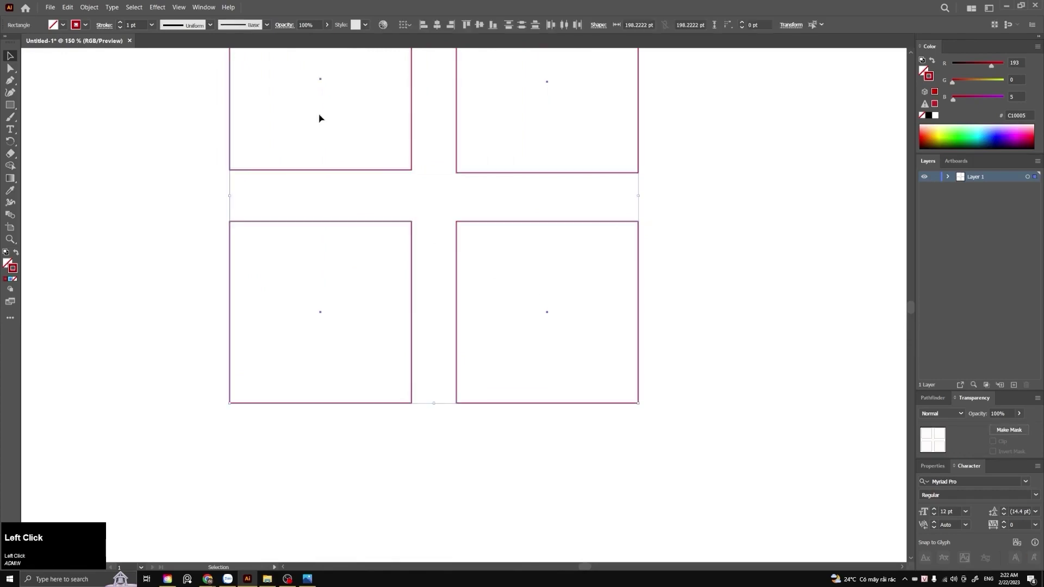
{"action": "left_click", "coordinate": [319, 118]}
{"action": "left_click", "coordinate": [179, 7]}
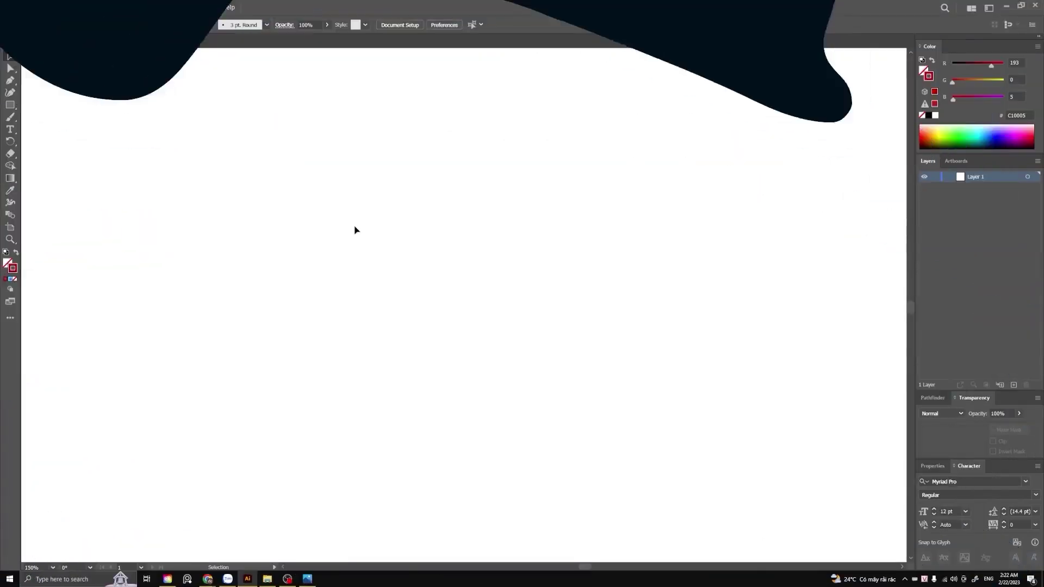
{"action": "left_click", "coordinate": [300, 188]}
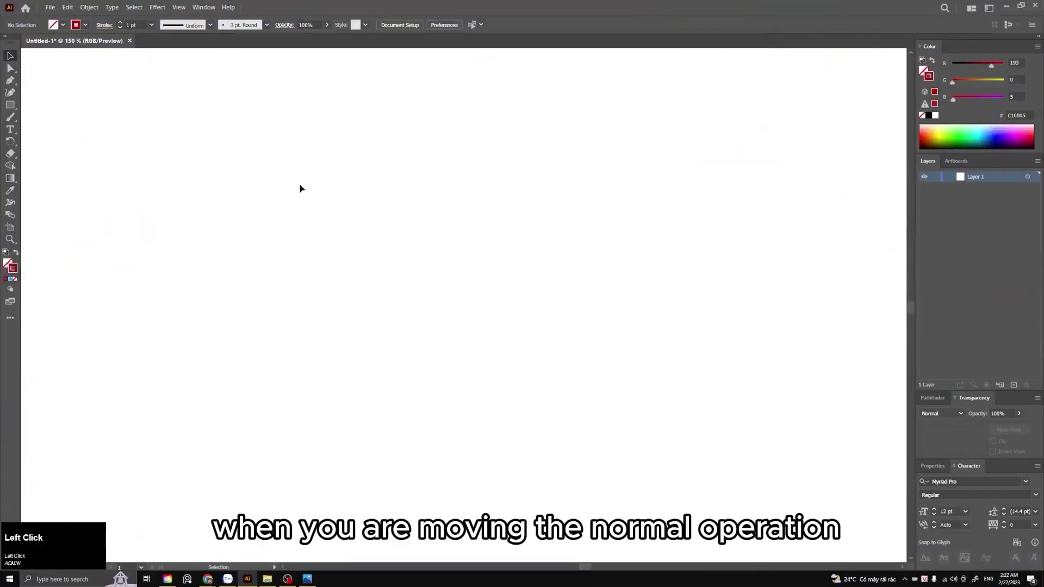
{"action": "left_click", "coordinate": [180, 8]}
{"action": "left_click", "coordinate": [481, 296]}
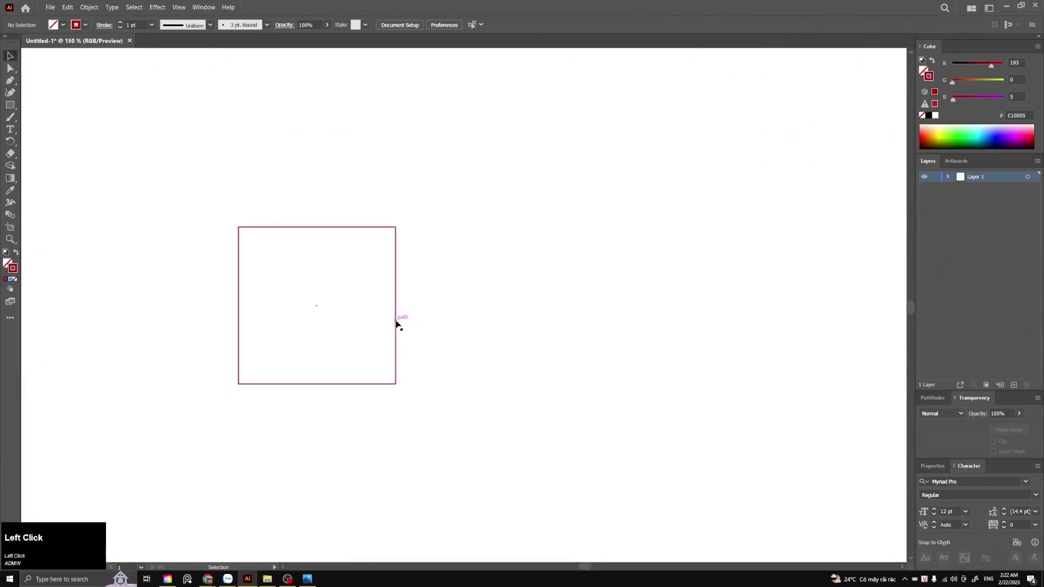
Copy the square to its right, and move the copy until its left side touches the first square
{"action": "left_click_drag", "start_coordinate": [396, 322], "coordinate": [571, 335]}
{"action": "left_click", "coordinate": [543, 468]}
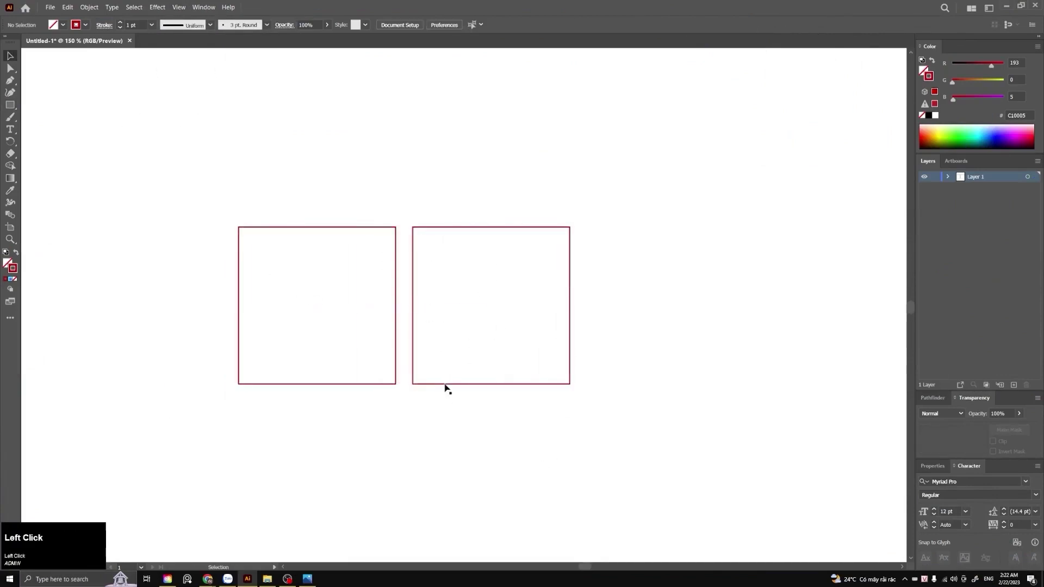
{"action": "left_click_drag", "start_coordinate": [443, 385], "coordinate": [411, 386]}
{"action": "left_click", "coordinate": [419, 379]}
{"action": "scroll", "coordinate": [394, 391], "scroll_direction": "up", "scroll_amount": 6}
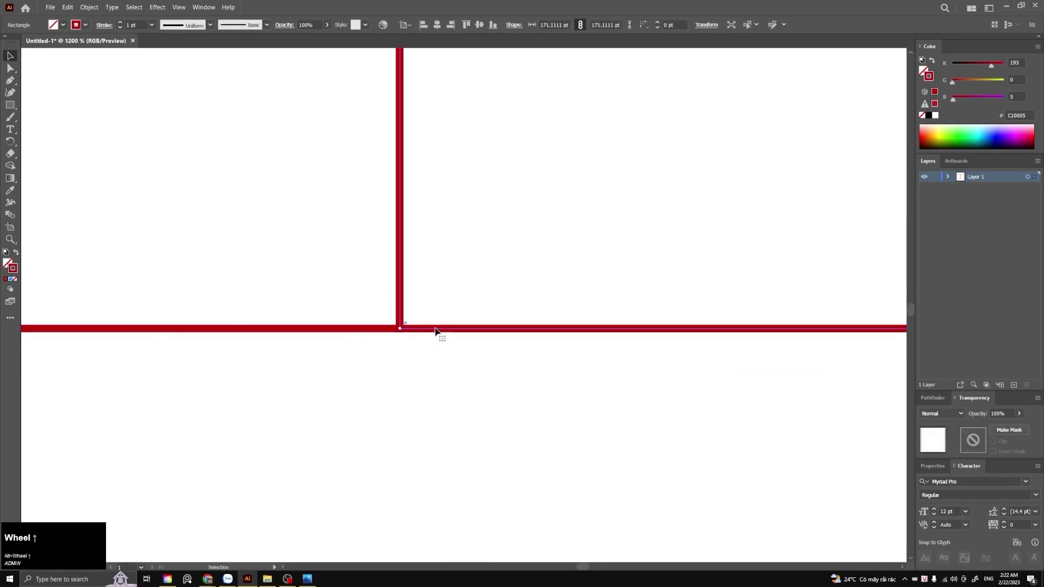
Move the right square slightly off the left square's corner, and reposition it closer with Snap to Pixel turned on
{"action": "left_click_drag", "start_coordinate": [435, 331], "coordinate": [476, 314]}
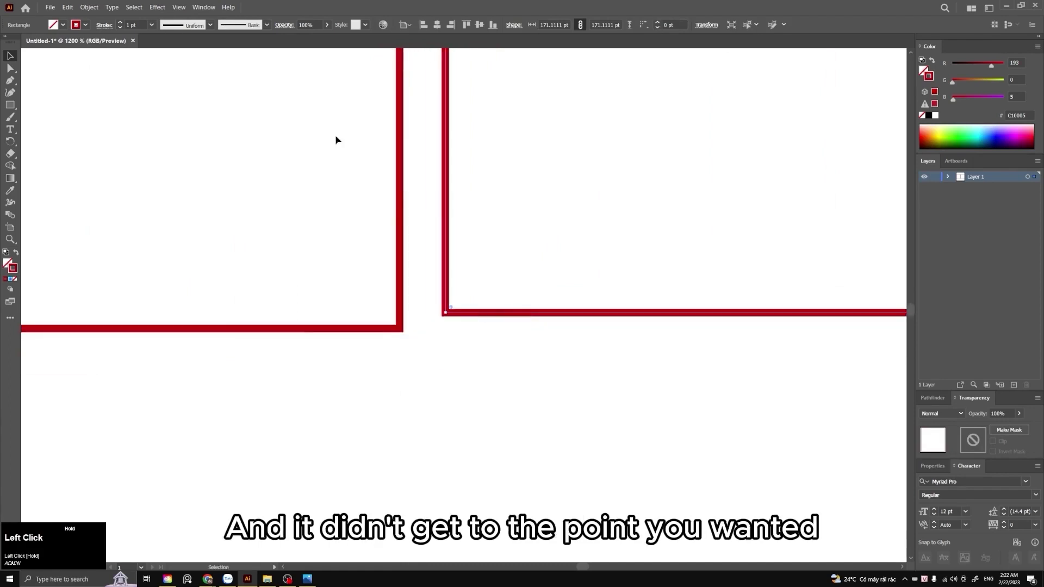
{"action": "left_click", "coordinate": [177, 8]}
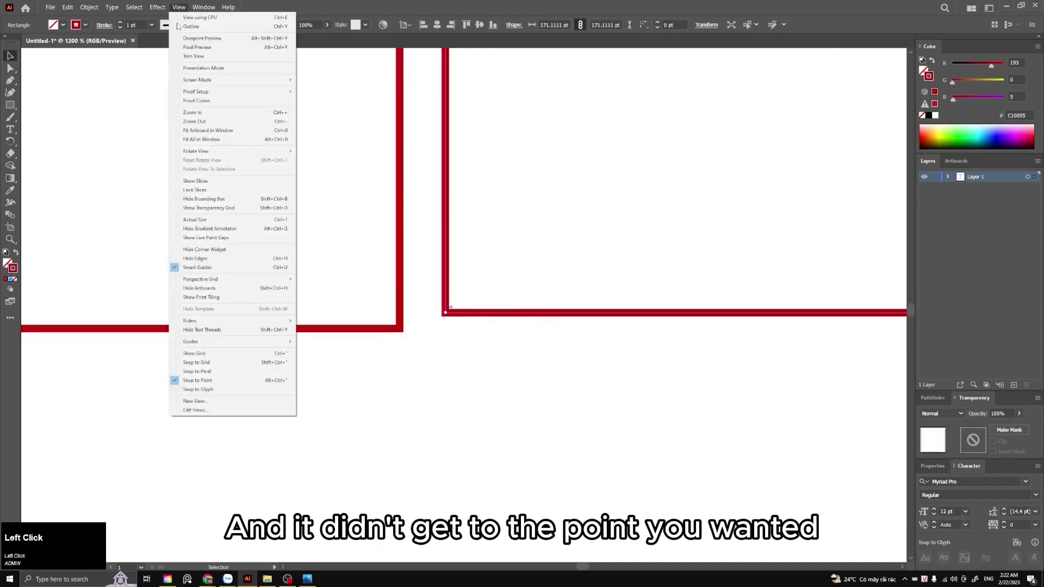
{"action": "left_click", "coordinate": [182, 372]}
{"action": "left_click_drag", "start_coordinate": [470, 312], "coordinate": [435, 317]}
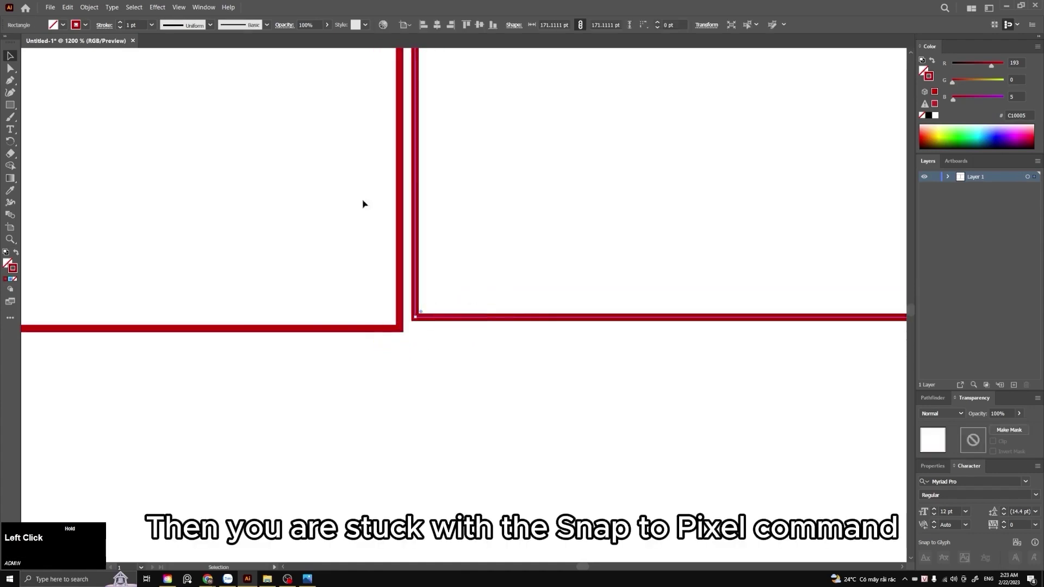
Turn off Snap to Pixel and move the right square back against the left square's lower corner
{"action": "left_click", "coordinate": [181, 9]}
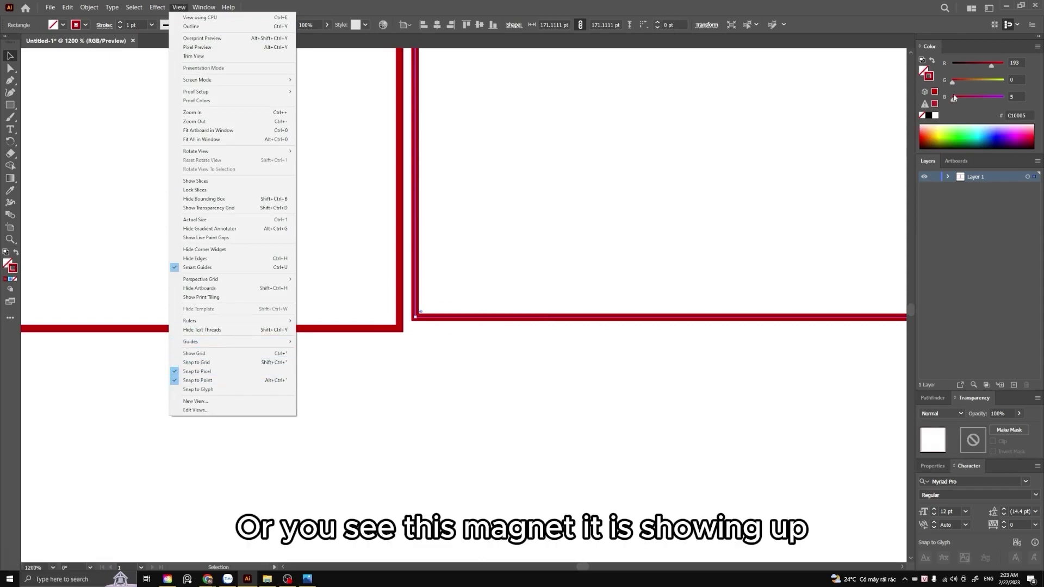
{"action": "left_click", "coordinate": [1010, 27]}
{"action": "left_click", "coordinate": [520, 283]}
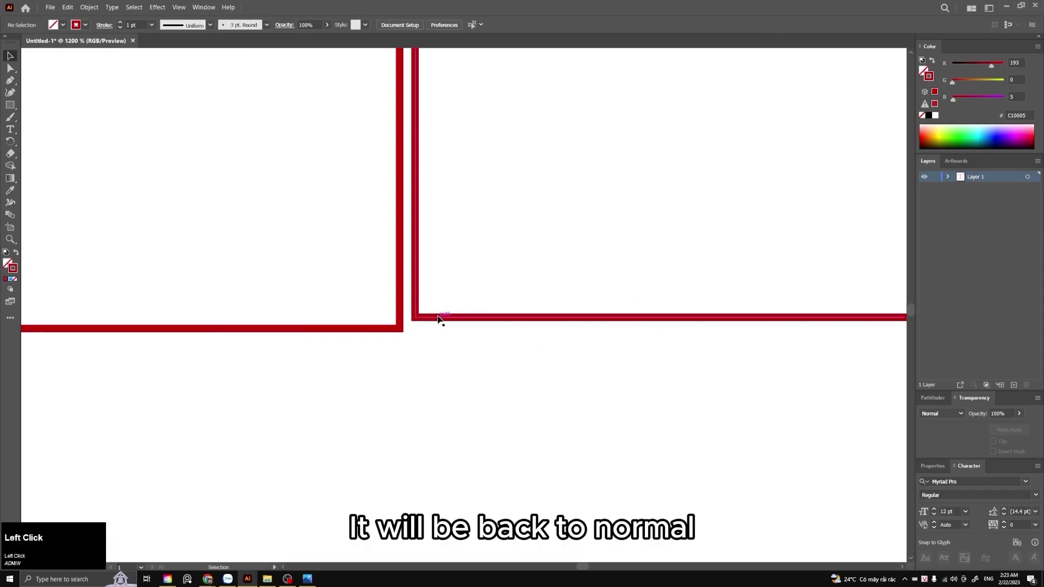
{"action": "left_click_drag", "start_coordinate": [439, 319], "coordinate": [427, 329]}
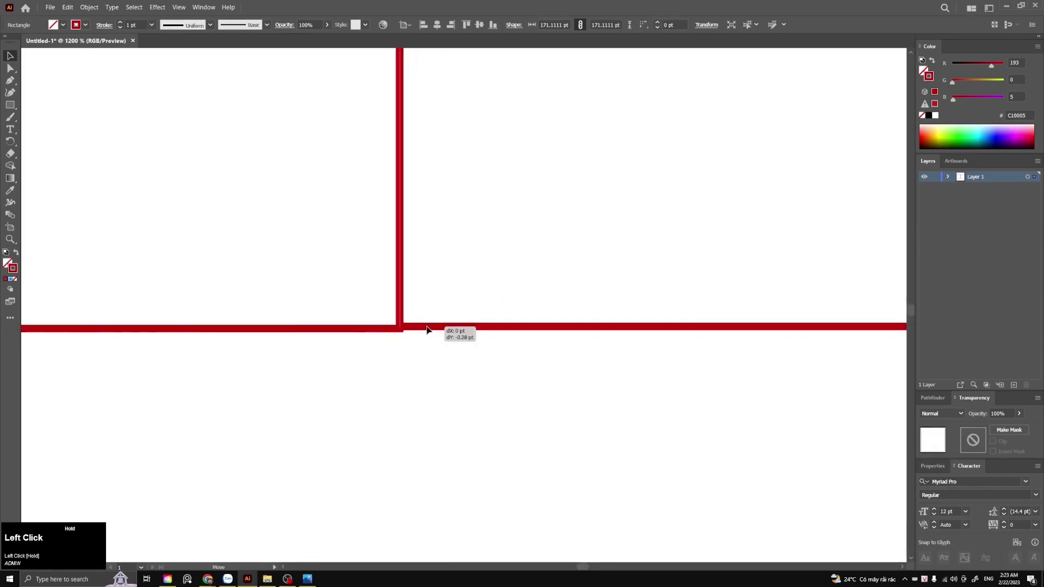
Toggle Snap to Point and align the right square flush with the left square's side and bottom edge
{"action": "left_click", "coordinate": [183, 8]}
{"action": "left_click", "coordinate": [207, 380]}
{"action": "left_click_drag", "start_coordinate": [534, 408], "coordinate": [454, 283]}
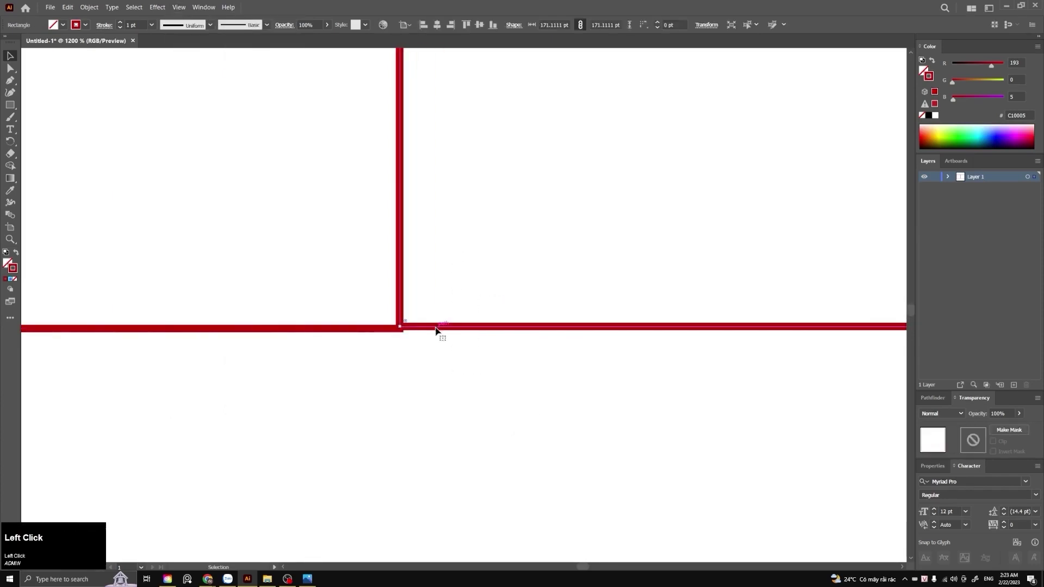
{"action": "left_click_drag", "start_coordinate": [436, 330], "coordinate": [403, 330]}
{"action": "scroll", "coordinate": [476, 370], "scroll_direction": "down", "scroll_amount": 4}
{"action": "scroll", "coordinate": [476, 367], "scroll_direction": "down", "scroll_amount": 3}
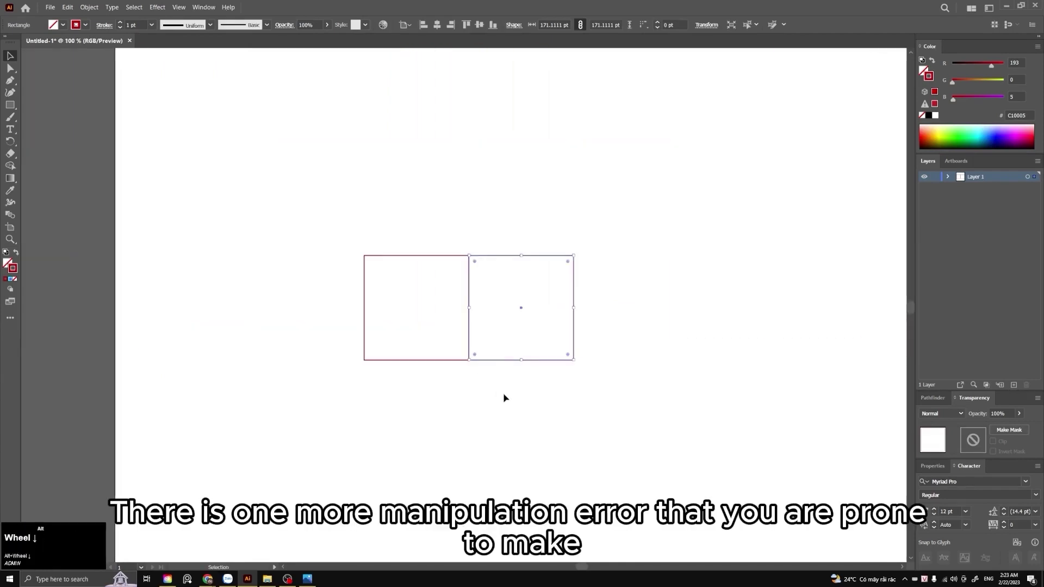
Select both squares and delete them from the artboard
{"action": "left_click_drag", "start_coordinate": [546, 396], "coordinate": [469, 296]}
{"action": "key", "text": "Delete"}
{"action": "scroll", "coordinate": [557, 301], "scroll_direction": "down", "scroll_amount": 2}
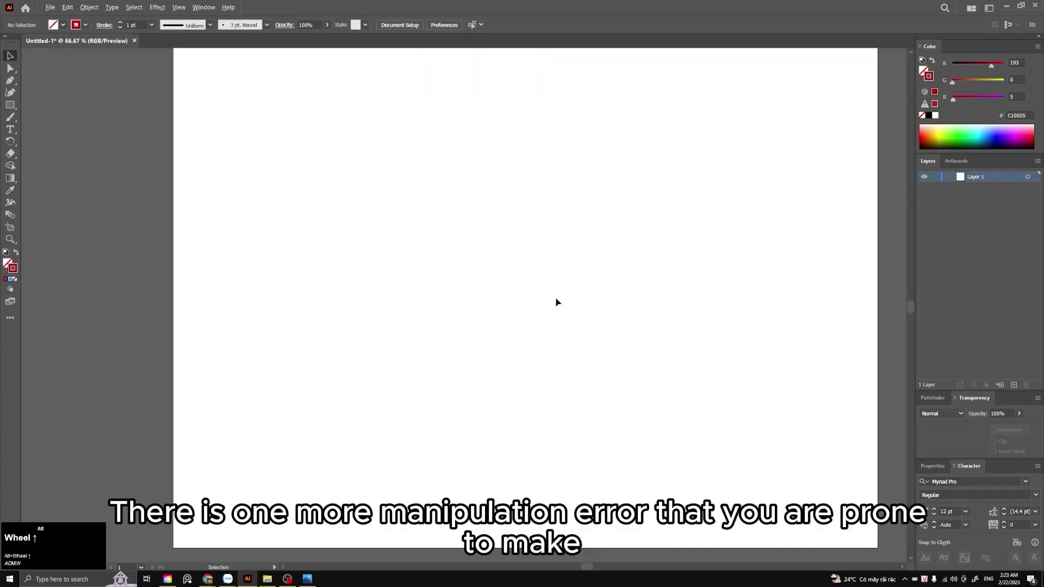
{"action": "left_click_drag", "start_coordinate": [559, 305], "coordinate": [528, 312]}
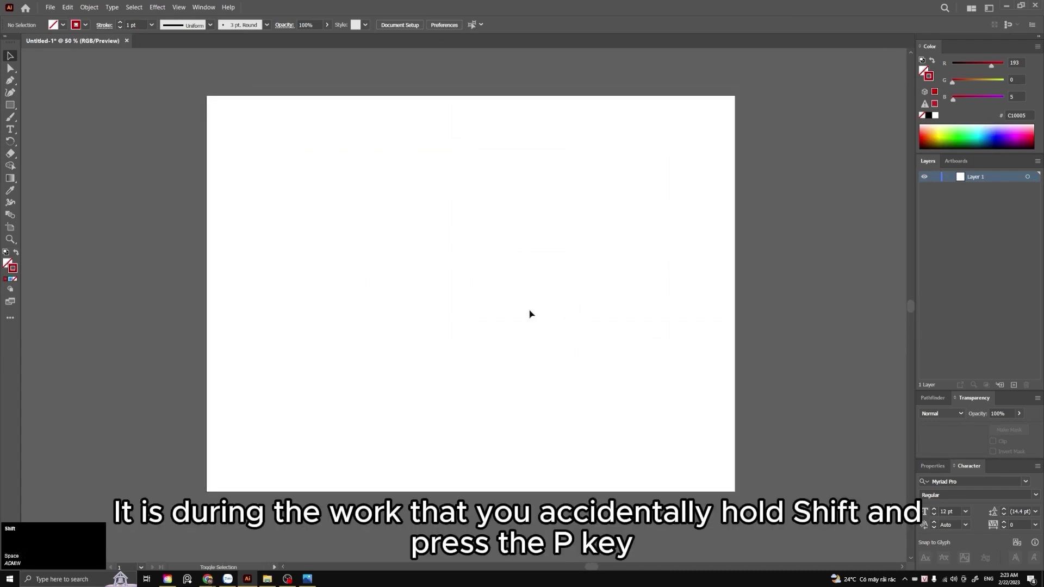
Display the perspective grid, return to the Selection tool and locate the Perspective Grid tool among all tools
{"action": "key", "text": "shift+p"}
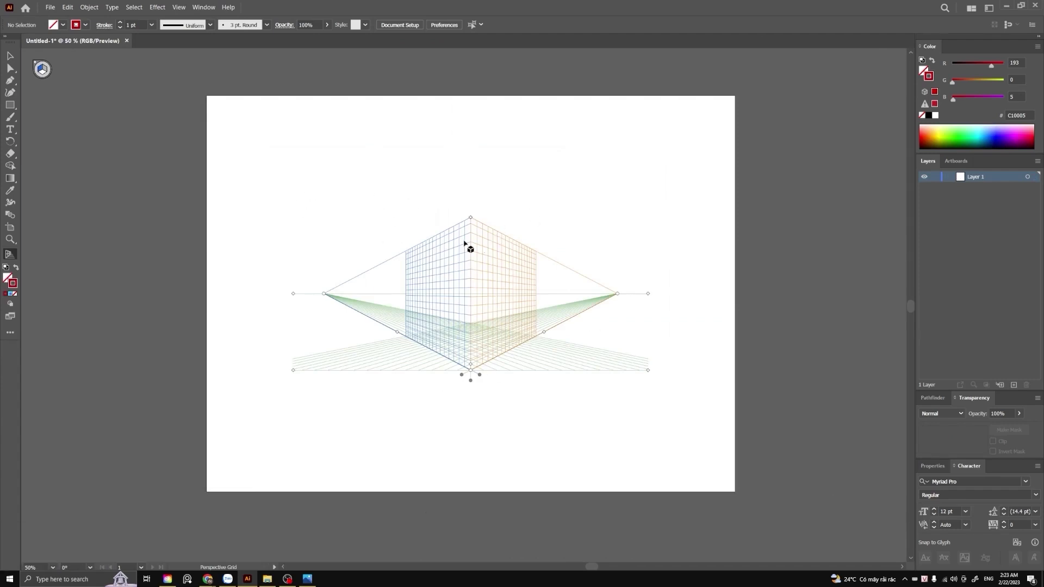
{"action": "key", "text": "v"}
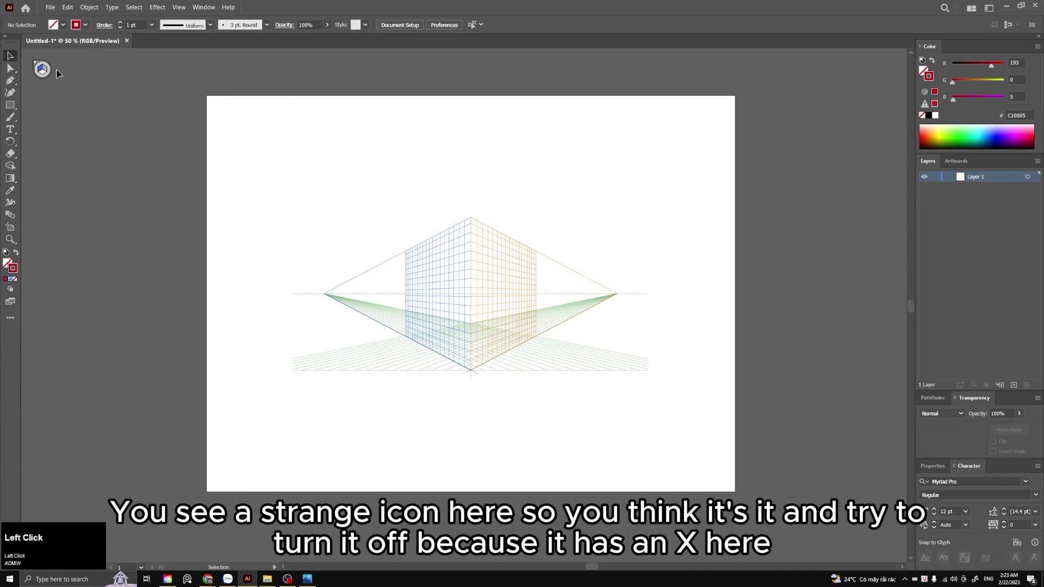
{"action": "left_click", "coordinate": [505, 291]}
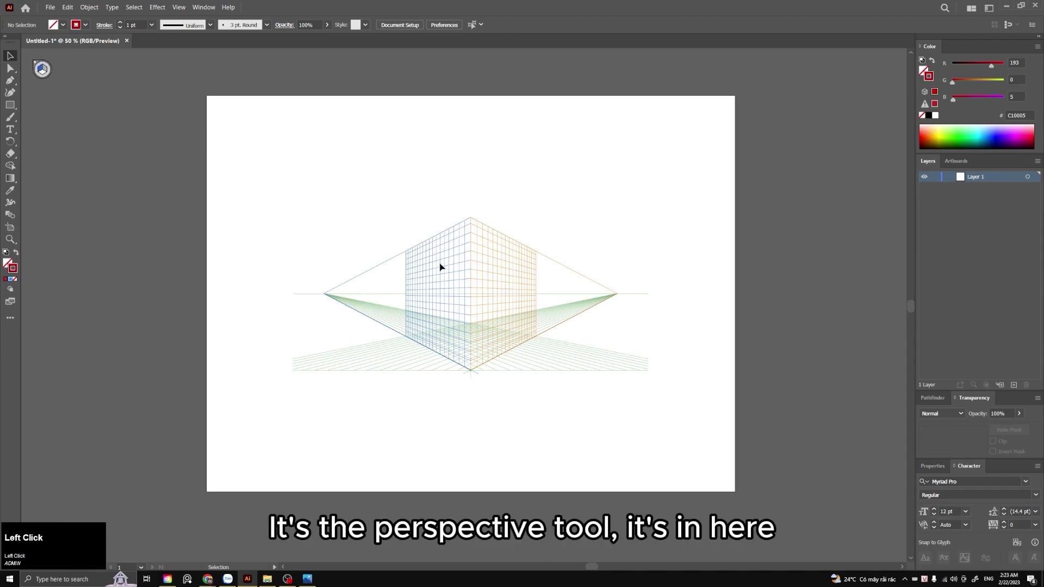
{"action": "left_click", "coordinate": [10, 318]}
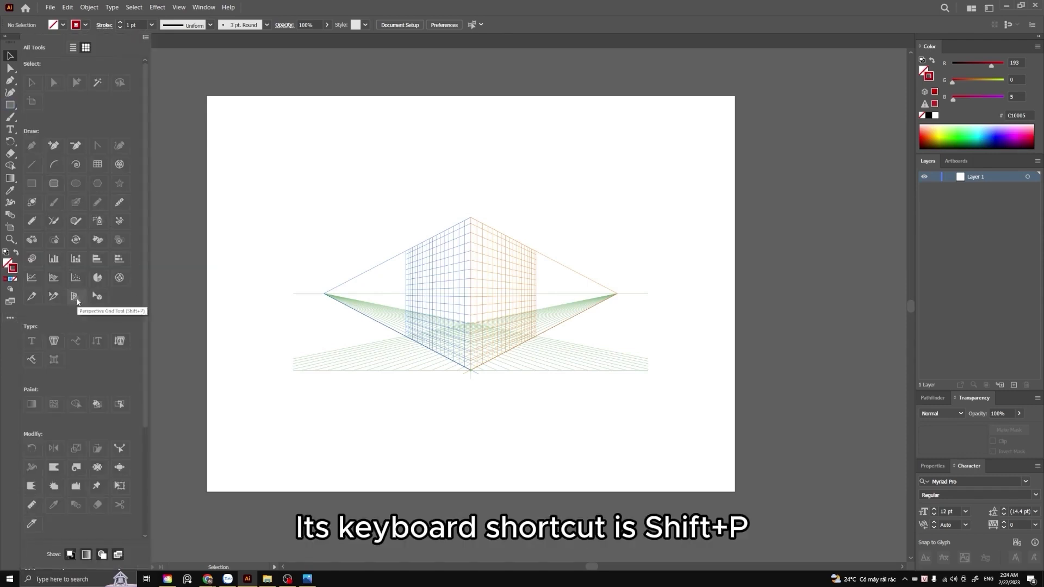
{"action": "left_click", "coordinate": [369, 298]}
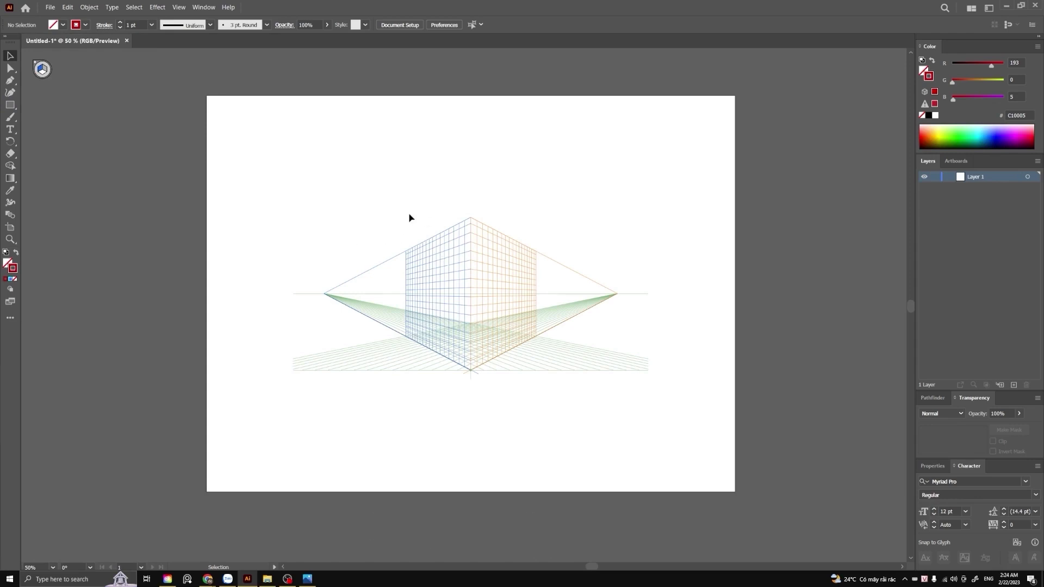
Reactivate the Perspective Grid tool, hide the perspective grid with its plane switching widget, and return to the Selection tool
{"action": "key", "text": "shift+p"}
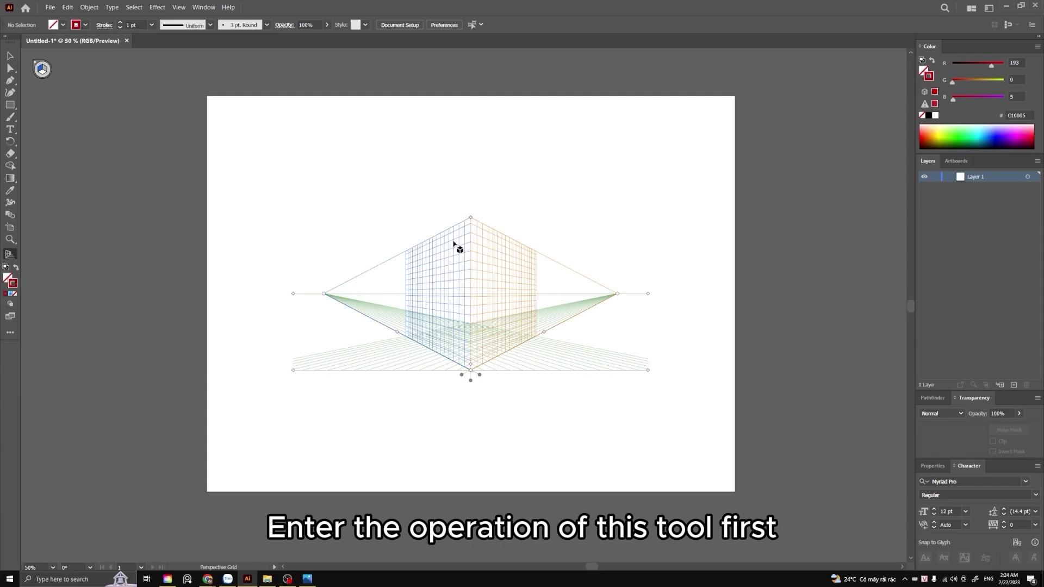
{"action": "left_click", "coordinate": [42, 69]}
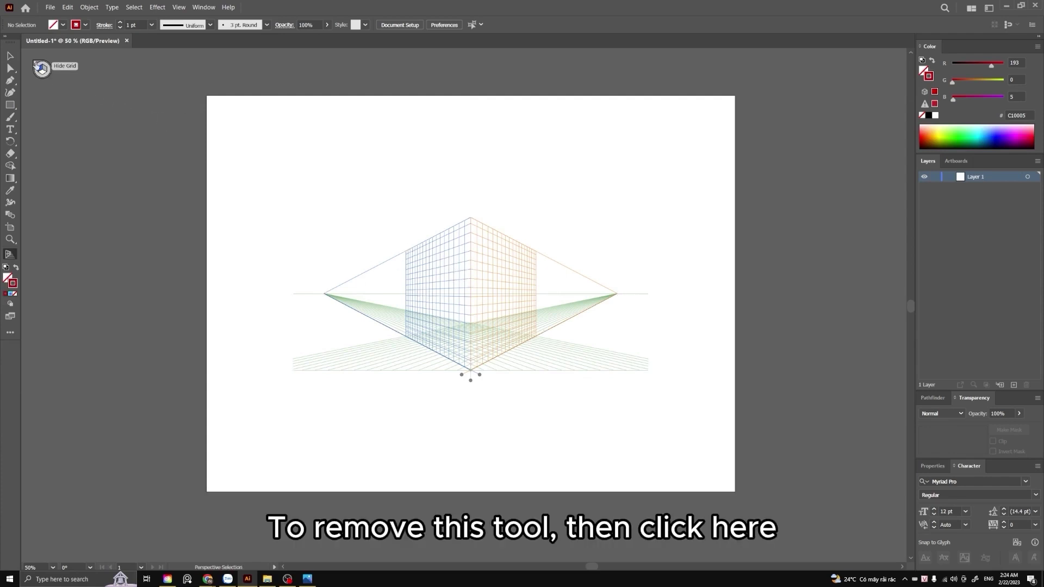
{"action": "left_click", "coordinate": [36, 64]}
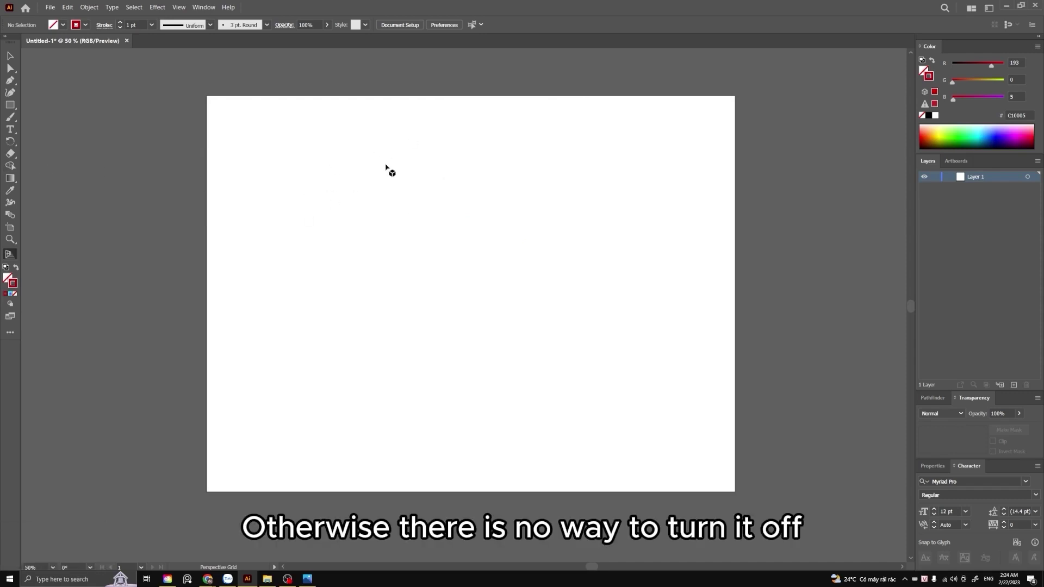
{"action": "left_click", "coordinate": [9, 55]}
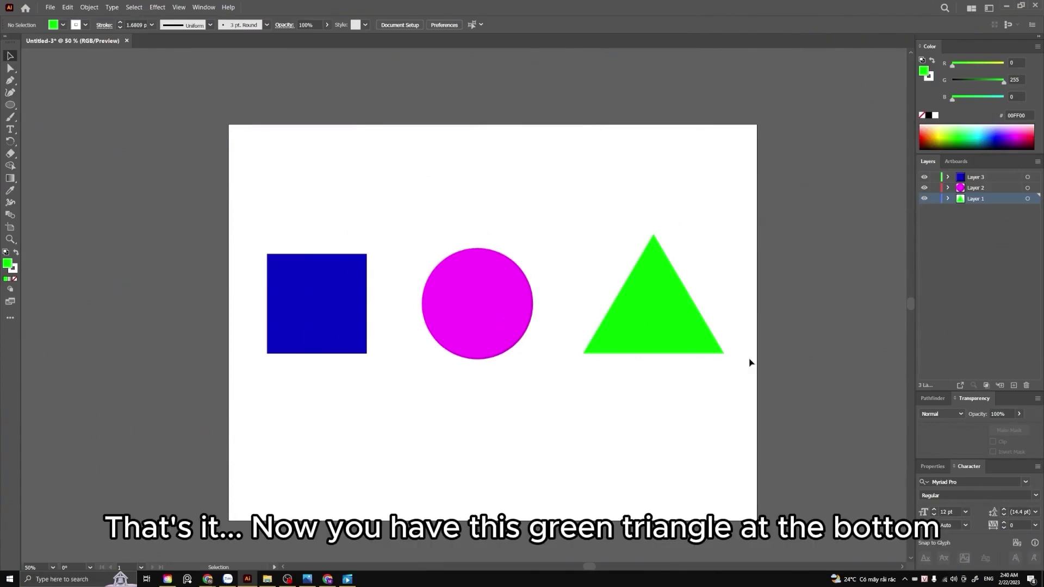
Move the green triangle left so that it overlaps the right side of the pink circle
{"action": "left_click", "coordinate": [689, 324]}
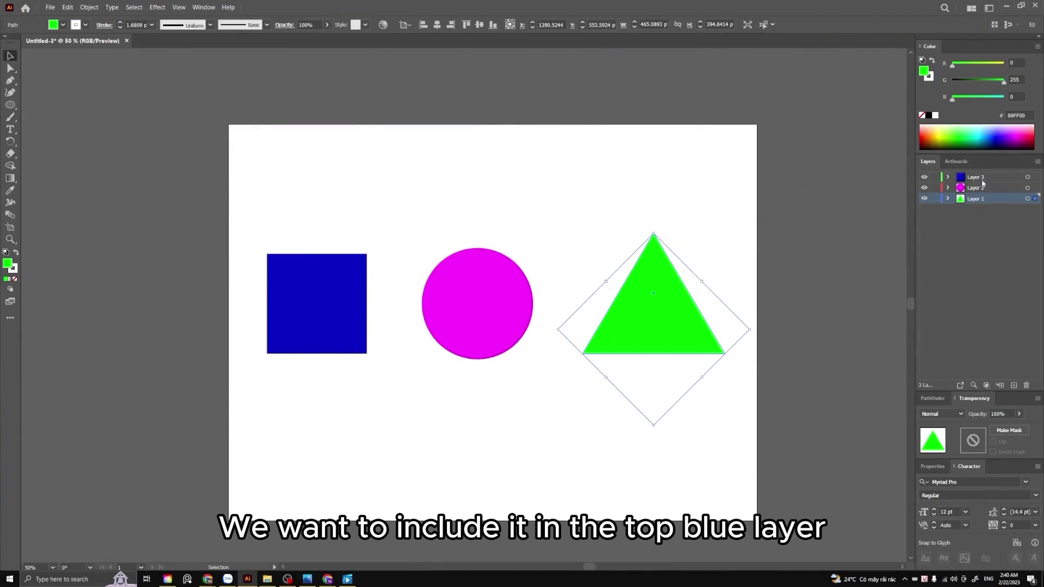
{"action": "left_click", "coordinate": [678, 182]}
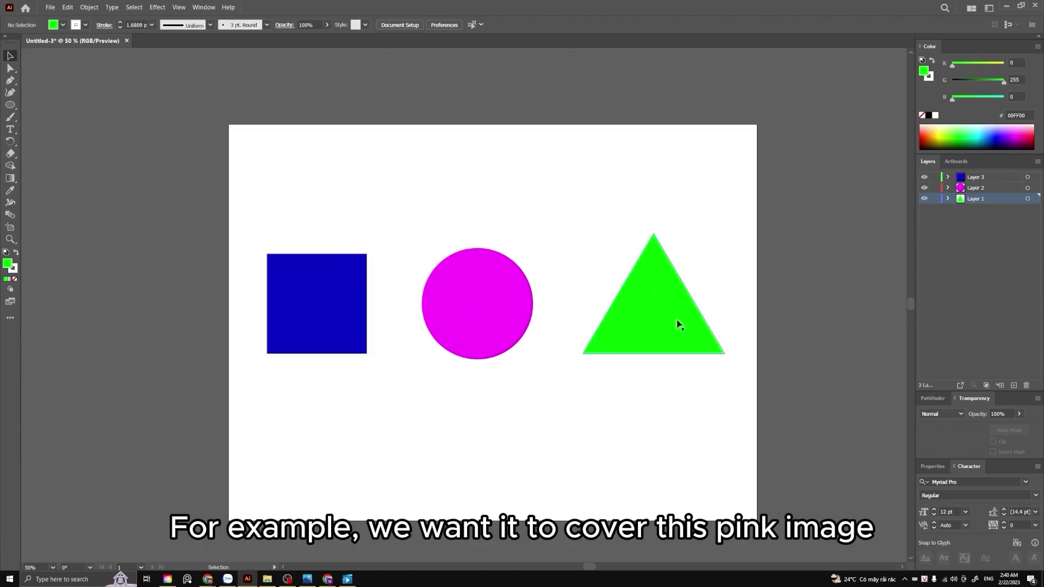
{"action": "left_click_drag", "start_coordinate": [647, 328], "coordinate": [533, 296]}
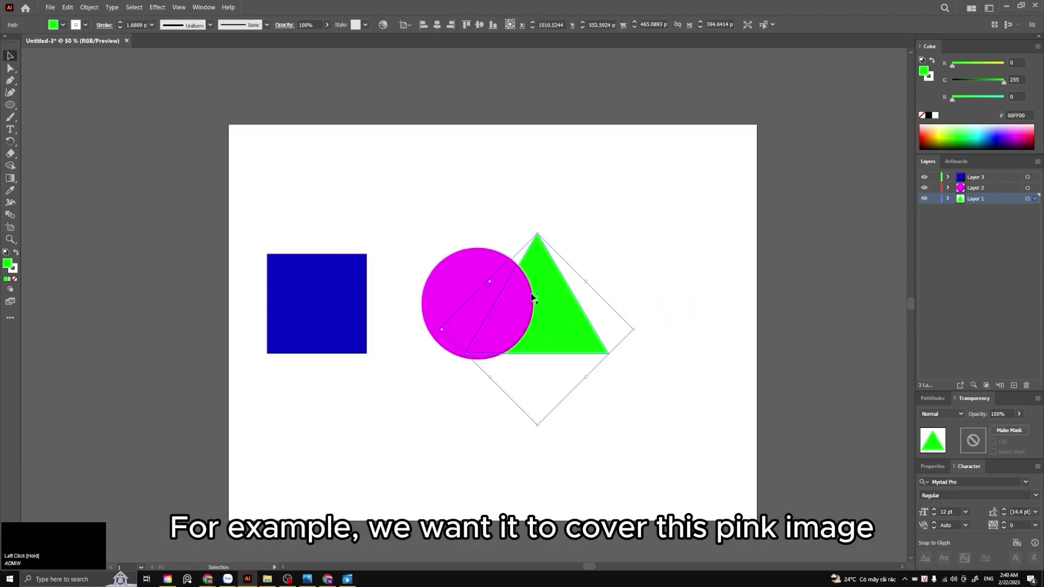
{"action": "left_click", "coordinate": [667, 296]}
{"action": "left_click_drag", "start_coordinate": [574, 345], "coordinate": [585, 345]}
{"action": "left_click", "coordinate": [568, 333], "text": "shift"}
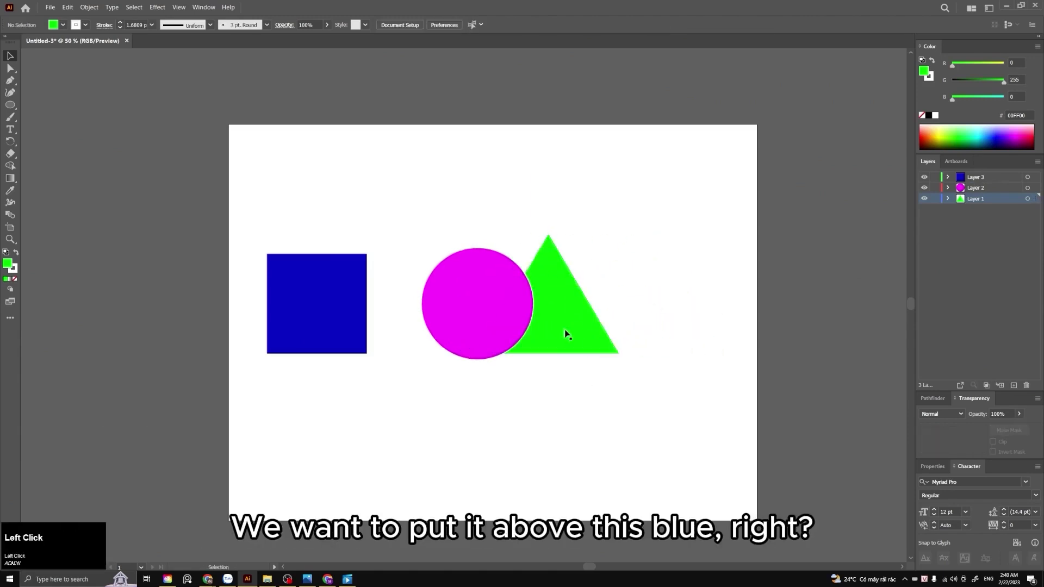
Try to transfer the green triangle to Layer 3 by cutting it and pasting it in place
{"action": "left_click", "coordinate": [599, 329]}
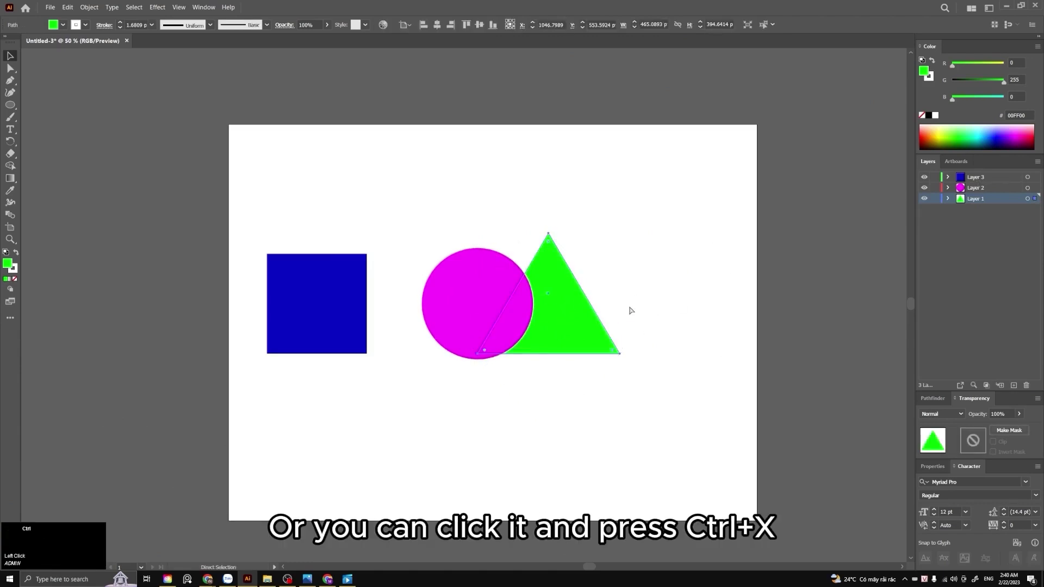
{"action": "key", "text": "ctrl+x"}
{"action": "left_click", "coordinate": [977, 178]}
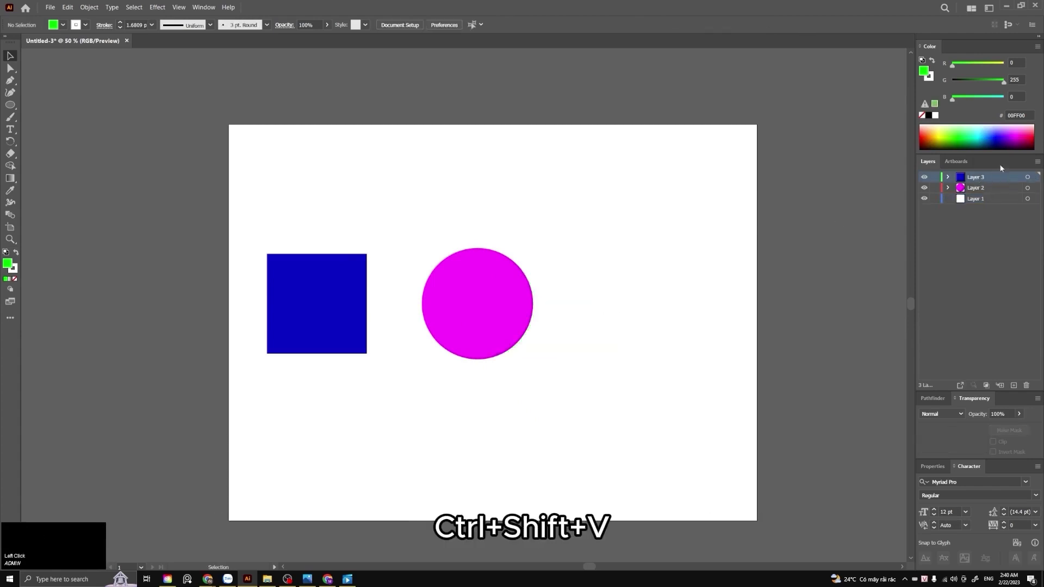
{"action": "key", "text": "ctrl+shift+v"}
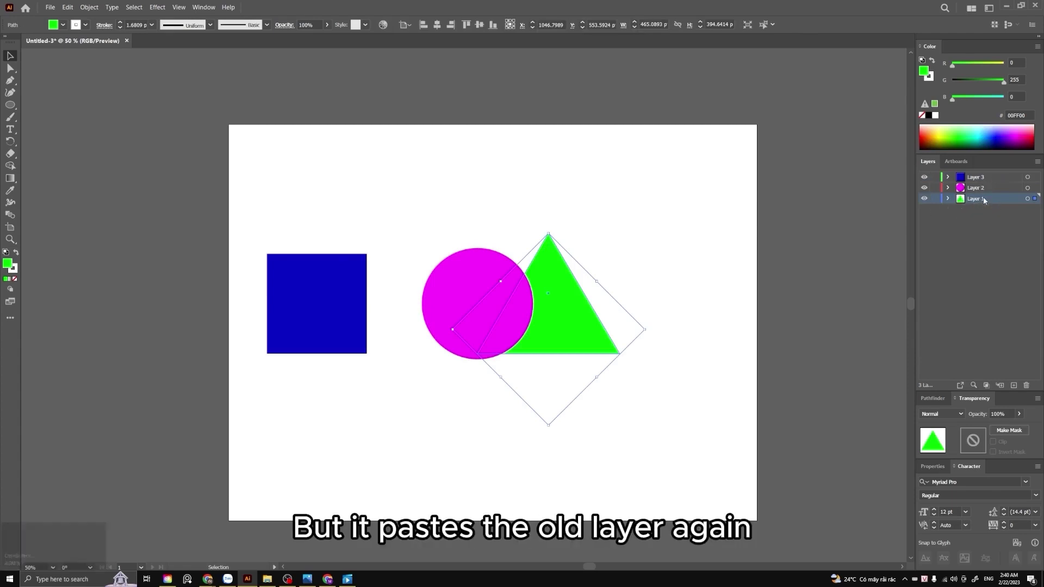
{"action": "left_click", "coordinate": [662, 271]}
{"action": "left_click", "coordinate": [564, 315]}
{"action": "left_click", "coordinate": [773, 265]}
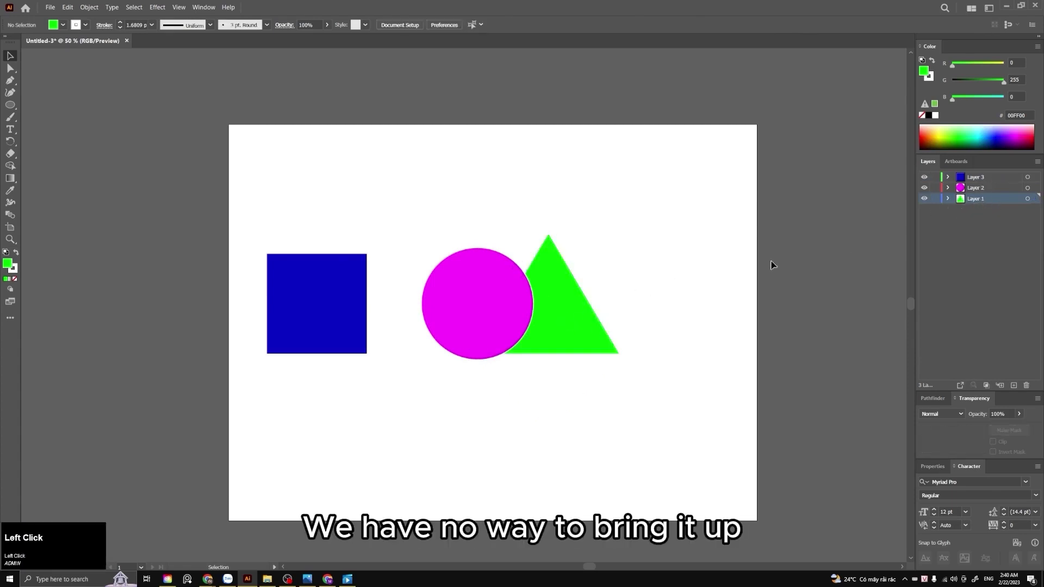
Try once more to cut the green triangle and paste it in place on Layer 3, and clear the selection
{"action": "left_click", "coordinate": [552, 348]}
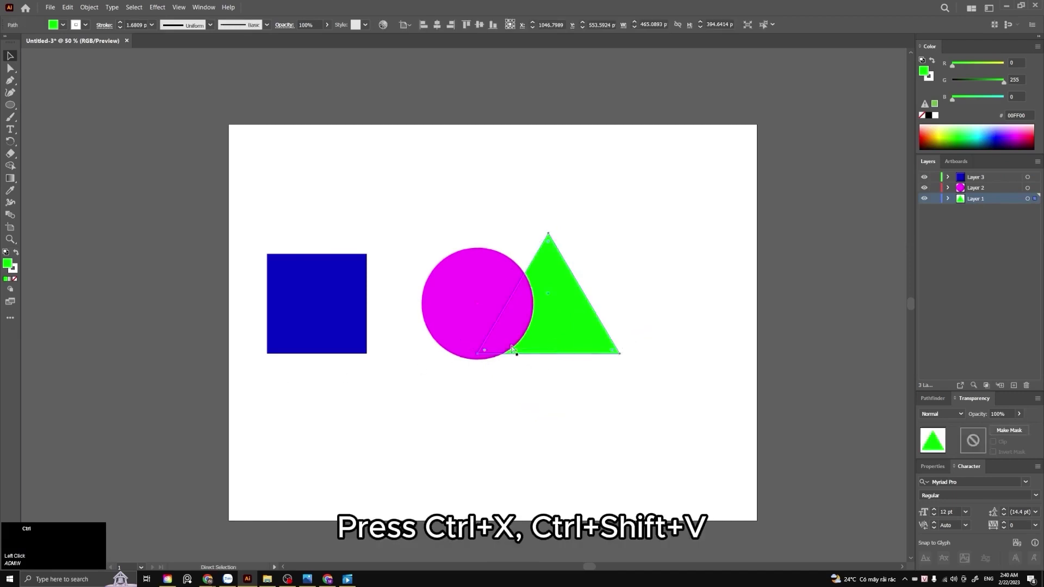
{"action": "key", "text": "ctrl+x"}
{"action": "left_click", "coordinate": [984, 177]}
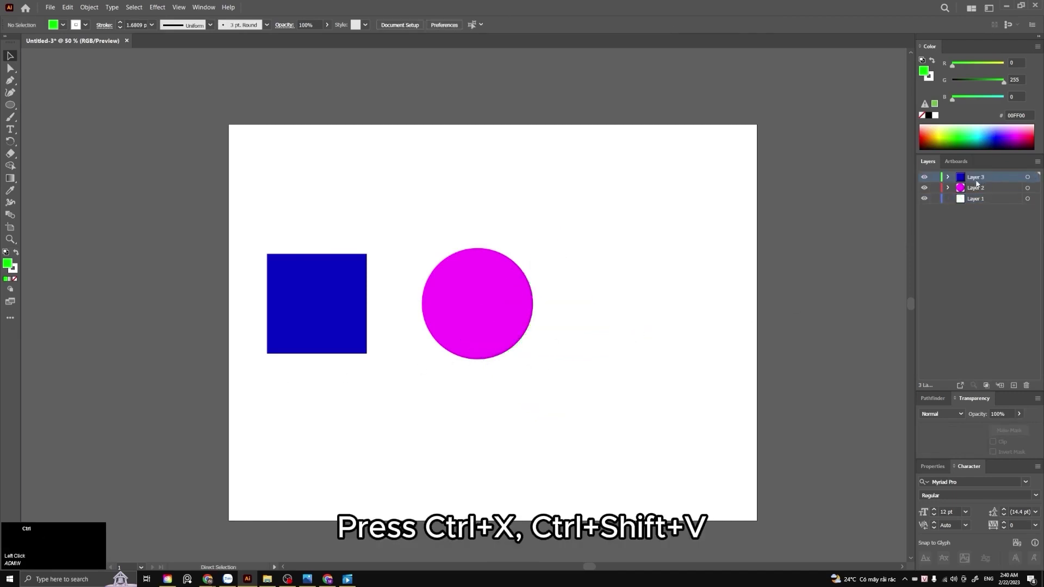
{"action": "key", "text": "ctrl+shift+v"}
{"action": "key", "text": "v"}
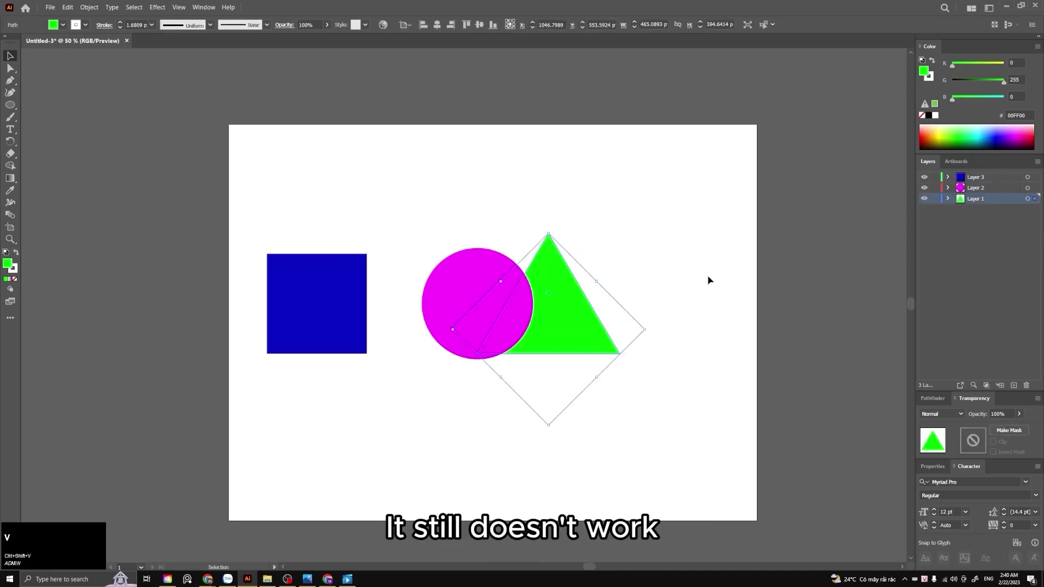
{"action": "left_click", "coordinate": [697, 284]}
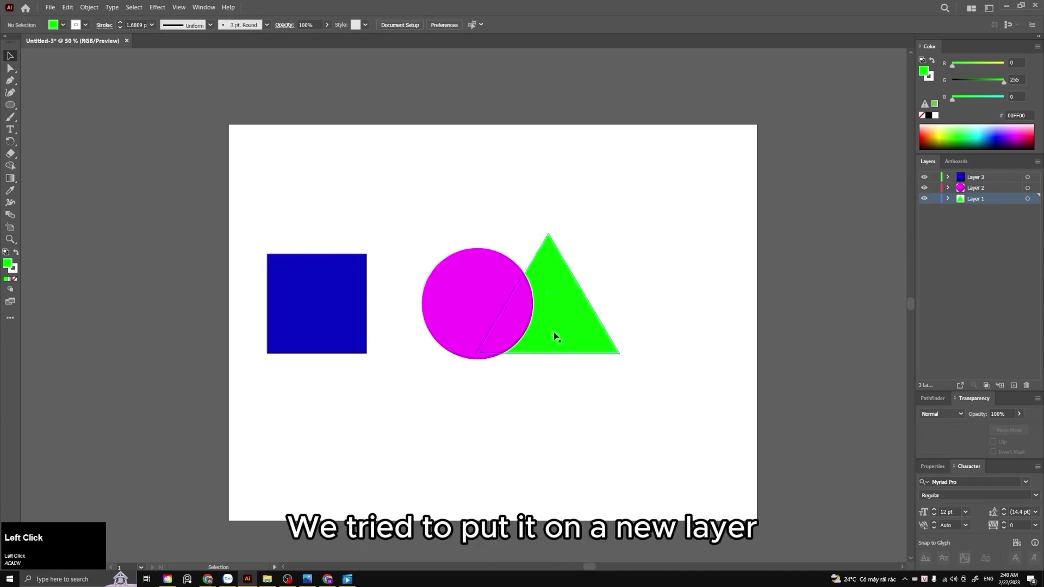
Expand Layer 1 and add a green 312 × 312 pt square to it, overlapping the triangle's lower-right corner
{"action": "left_click", "coordinate": [977, 201]}
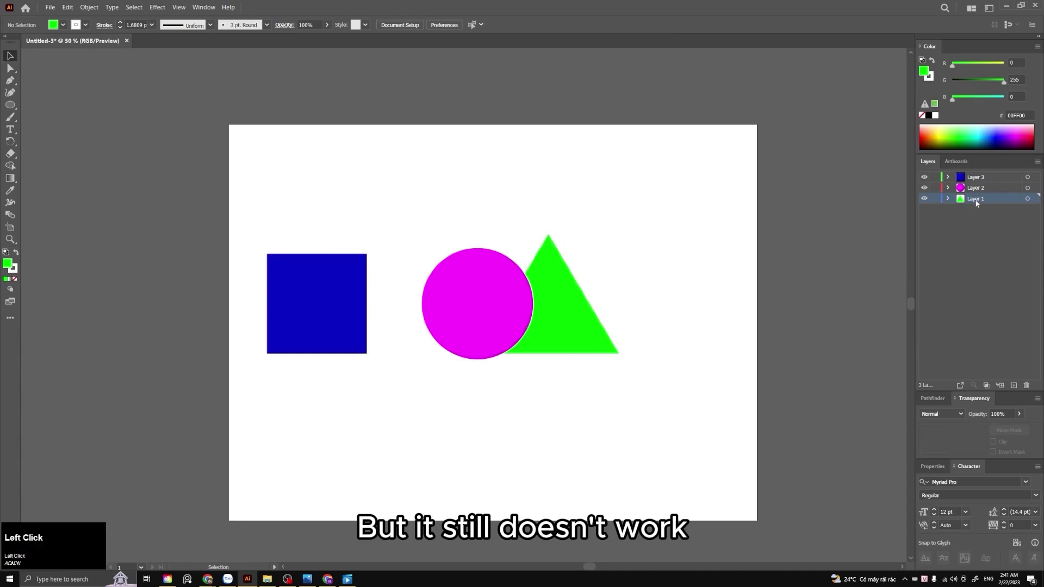
{"action": "left_click_drag", "start_coordinate": [982, 203], "coordinate": [957, 203]}
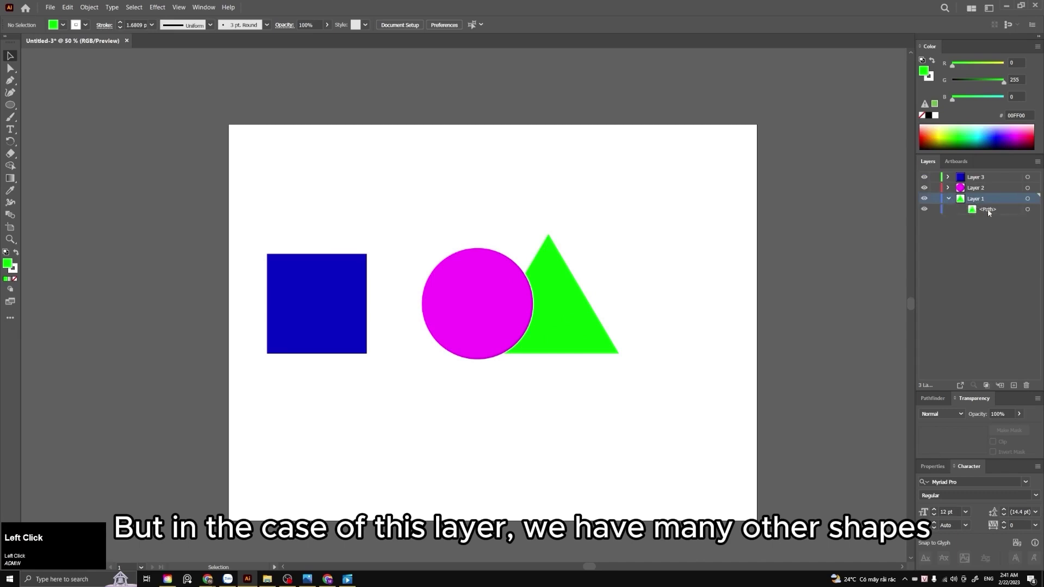
{"action": "key", "text": "m"}
{"action": "left_click_drag", "start_coordinate": [608, 292], "coordinate": [680, 363]}
{"action": "key", "text": "v"}
{"action": "mouse_move", "coordinate": [637, 316]}
{"action": "left_mouse_down"}
{"action": "mouse_move", "coordinate": [692, 404]}
{"action": "mouse_move", "coordinate": [667, 396]}
{"action": "left_mouse_up"}
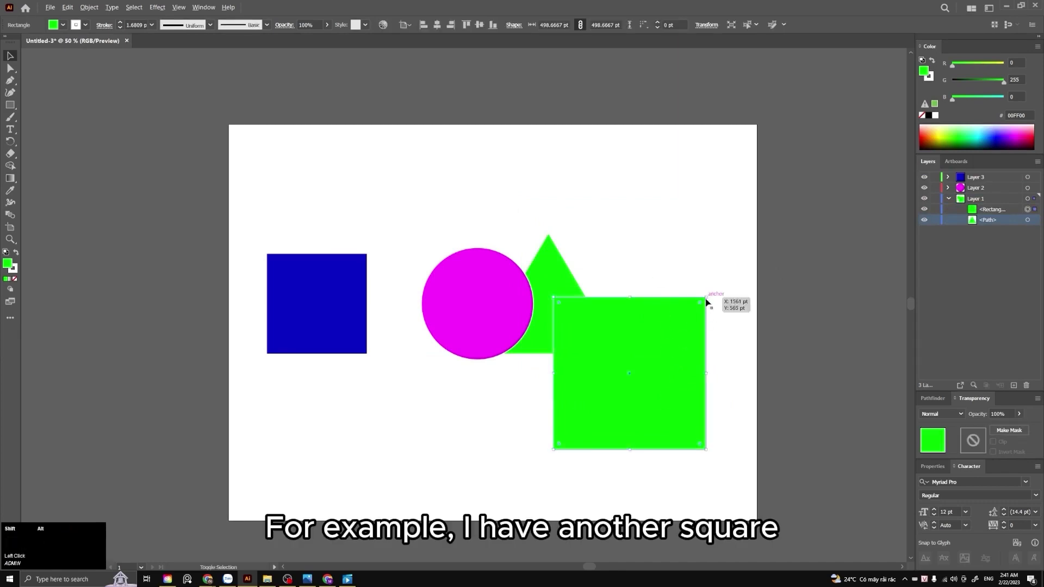
{"action": "key", "text": "shift"}
{"action": "left_click_drag", "start_coordinate": [706, 295], "coordinate": [678, 310]}
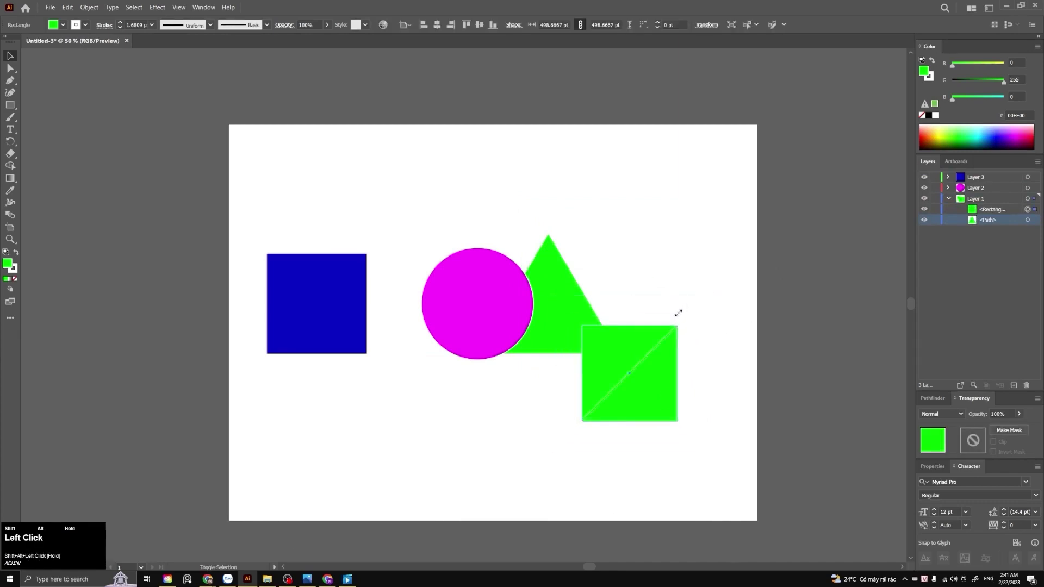
{"action": "left_click_drag", "start_coordinate": [661, 351], "coordinate": [648, 347]}
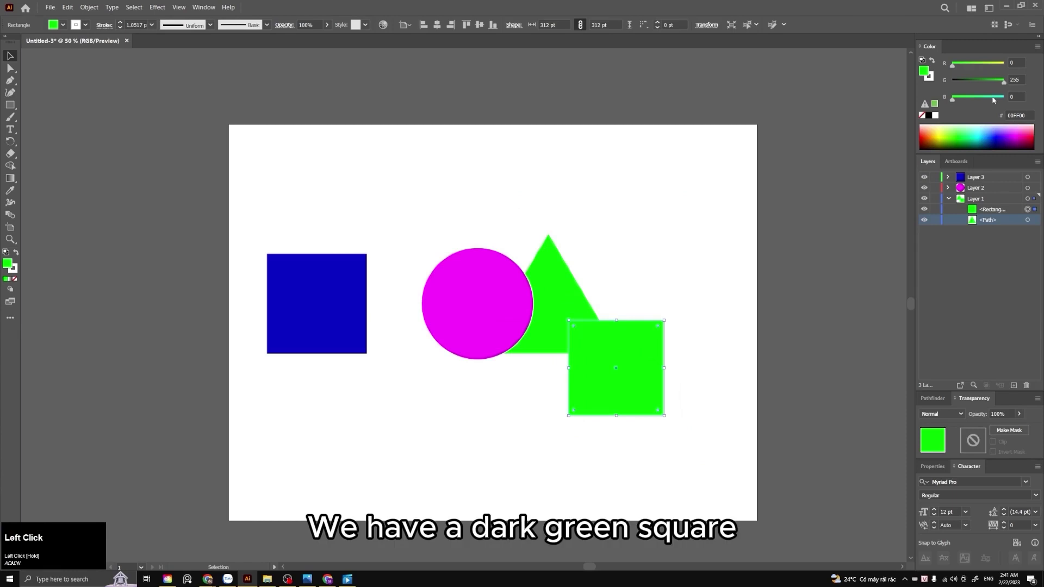
Darken the new square's fill to 008600 and place a copy of it above, rounded into a full circle
{"action": "left_click", "coordinate": [979, 81]}
{"action": "left_click_drag", "start_coordinate": [641, 338], "coordinate": [652, 262]}
{"action": "key", "text": "a"}
{"action": "key", "text": "v"}
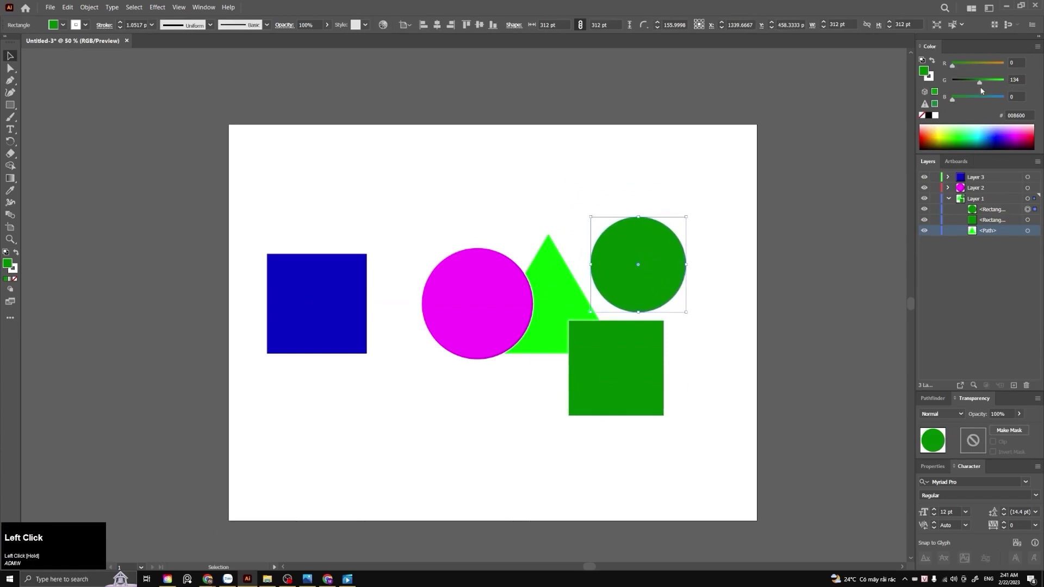
Recolour the copied circle teal (00868C) and move it to overlap the triangle and the dark green square
{"action": "left_click_drag", "start_coordinate": [954, 99], "coordinate": [980, 99]}
{"action": "left_click", "coordinate": [683, 212]}
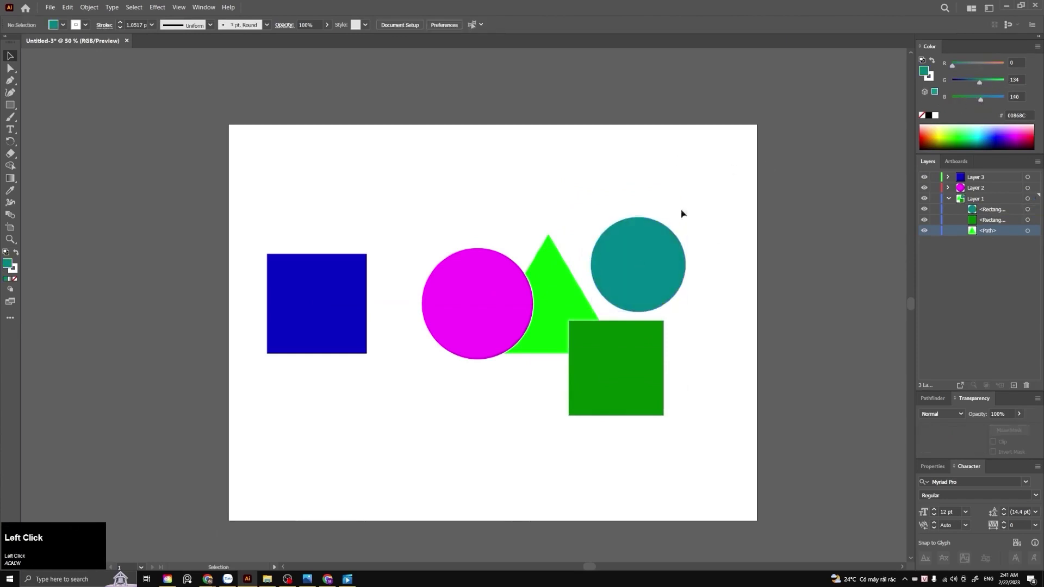
{"action": "left_click_drag", "start_coordinate": [675, 261], "coordinate": [660, 271]}
{"action": "left_click", "coordinate": [709, 280]}
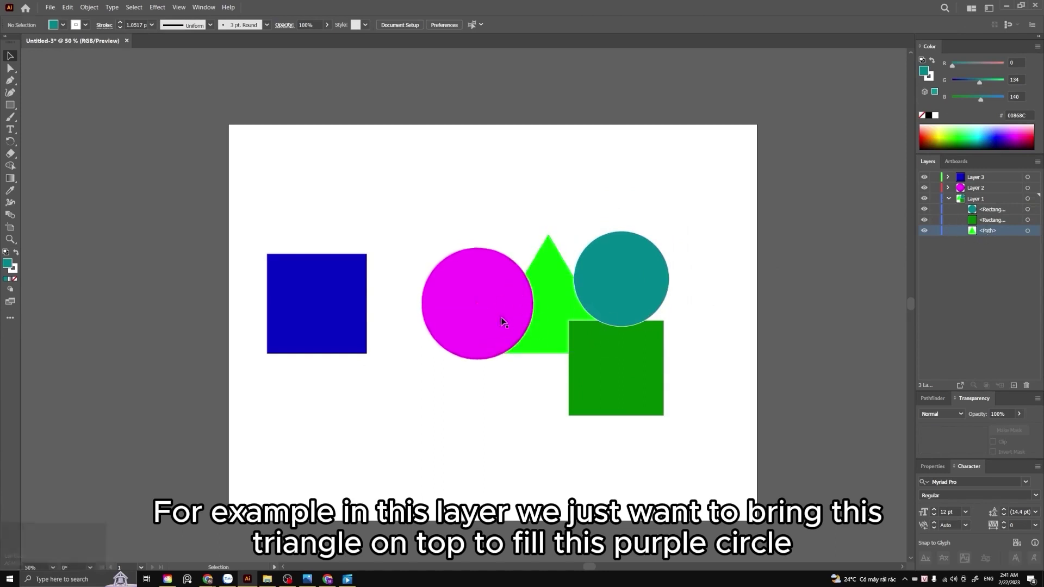
Move the green triangle's path directly from Layer 1 into Layer 3
{"action": "left_click", "coordinate": [980, 200]}
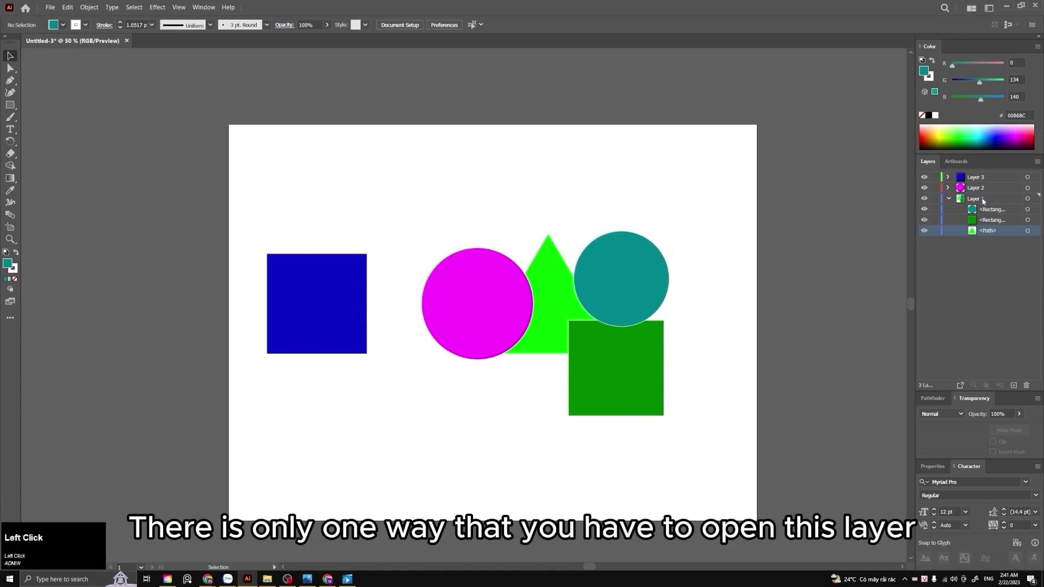
{"action": "left_click", "coordinate": [989, 233]}
{"action": "left_click", "coordinate": [948, 199]}
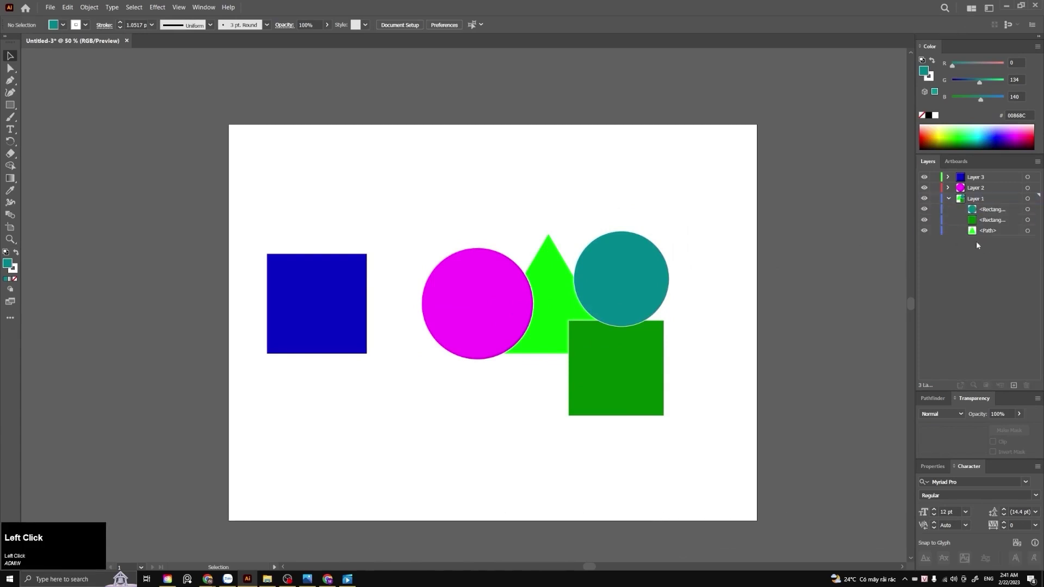
{"action": "left_click", "coordinate": [992, 231]}
{"action": "left_click_drag", "start_coordinate": [990, 235], "coordinate": [976, 177]}
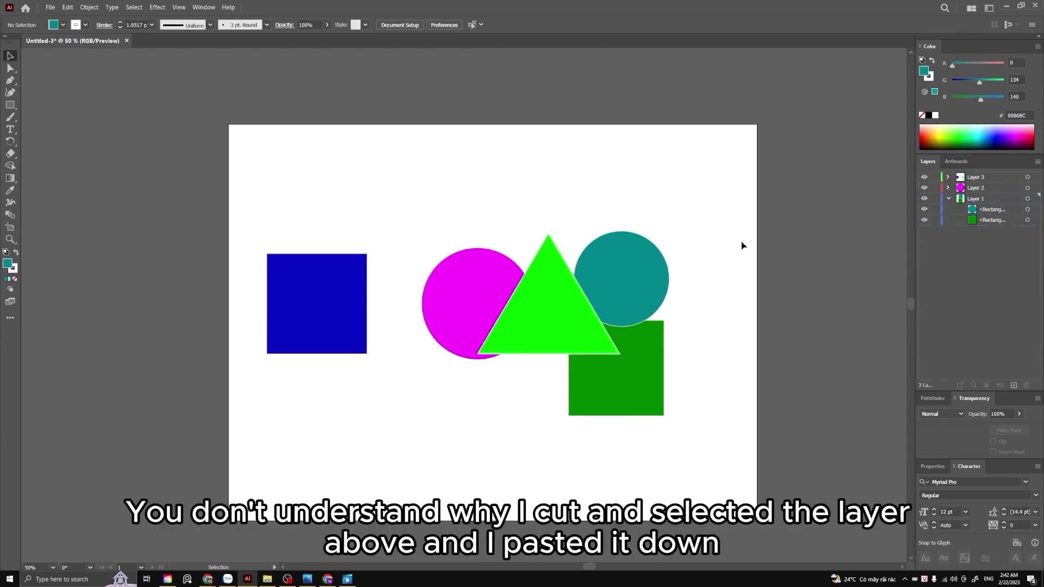
Undo the triangle's move into Layer 3 and clear the layer selection
{"action": "left_click", "coordinate": [991, 177]}
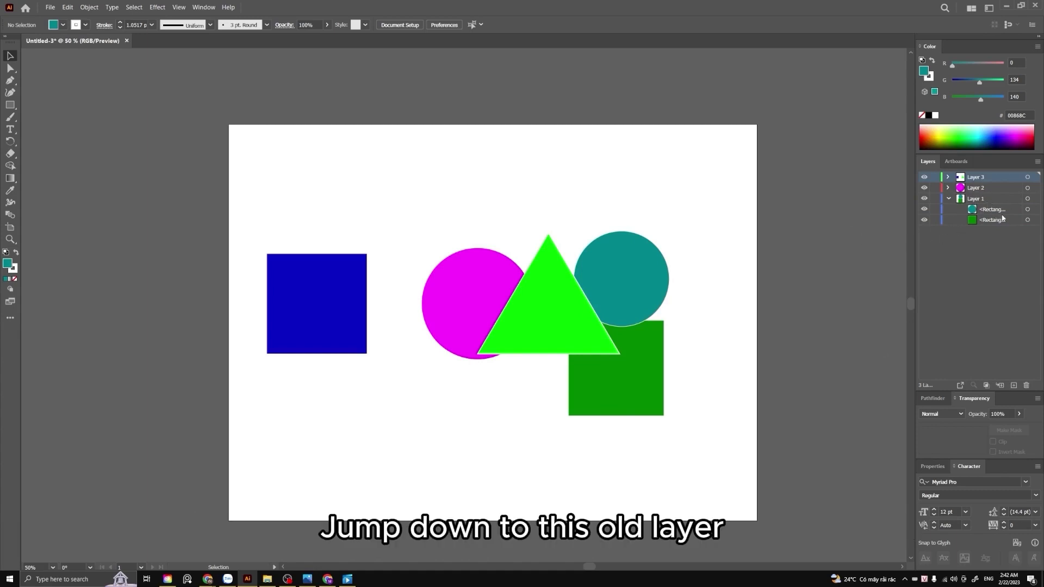
{"action": "left_click", "coordinate": [971, 208], "text": "ctrl"}
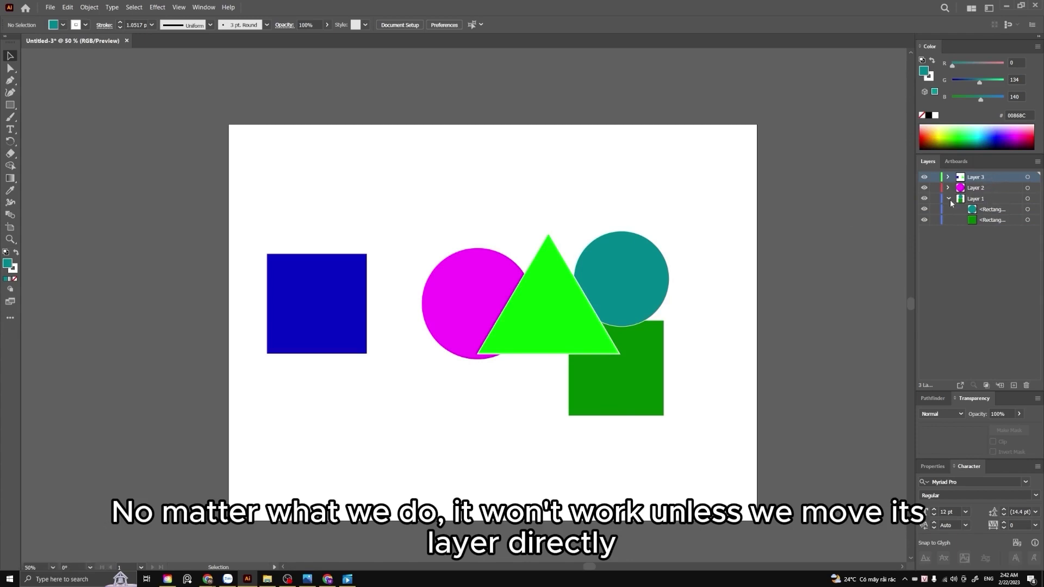
{"action": "key", "text": "ctrl+z"}
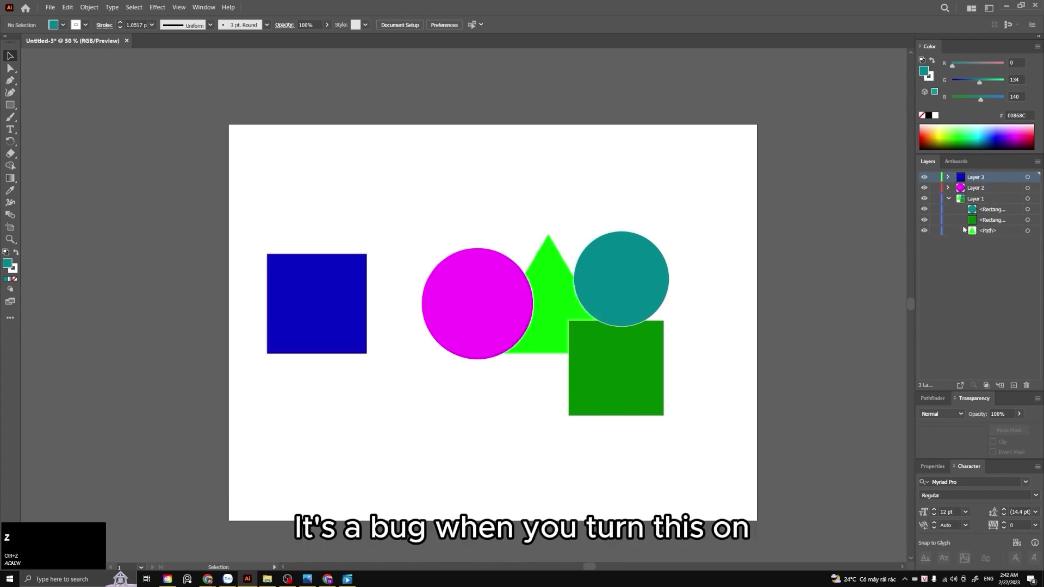
{"action": "left_click", "coordinate": [974, 256]}
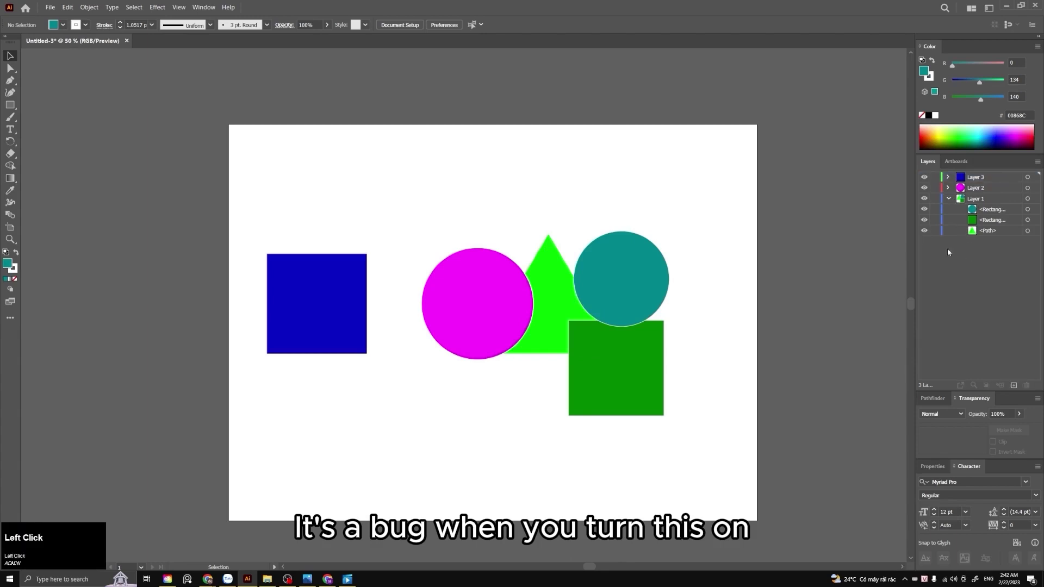
Turn off the Paste Remembers Layers option
{"action": "left_click", "coordinate": [1037, 162]}
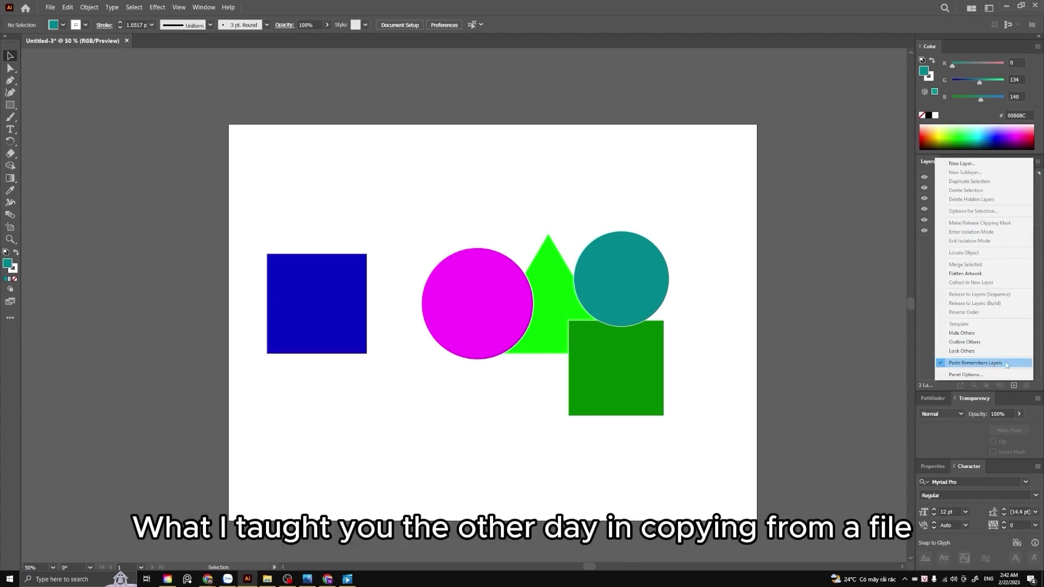
{"action": "left_click", "coordinate": [1008, 365]}
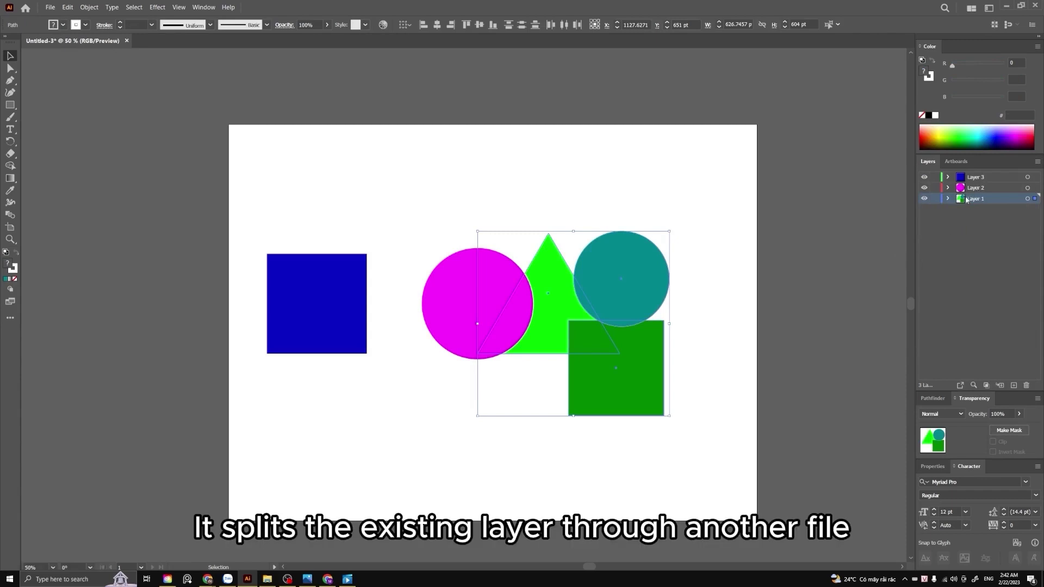
{"action": "left_click", "coordinate": [1038, 161]}
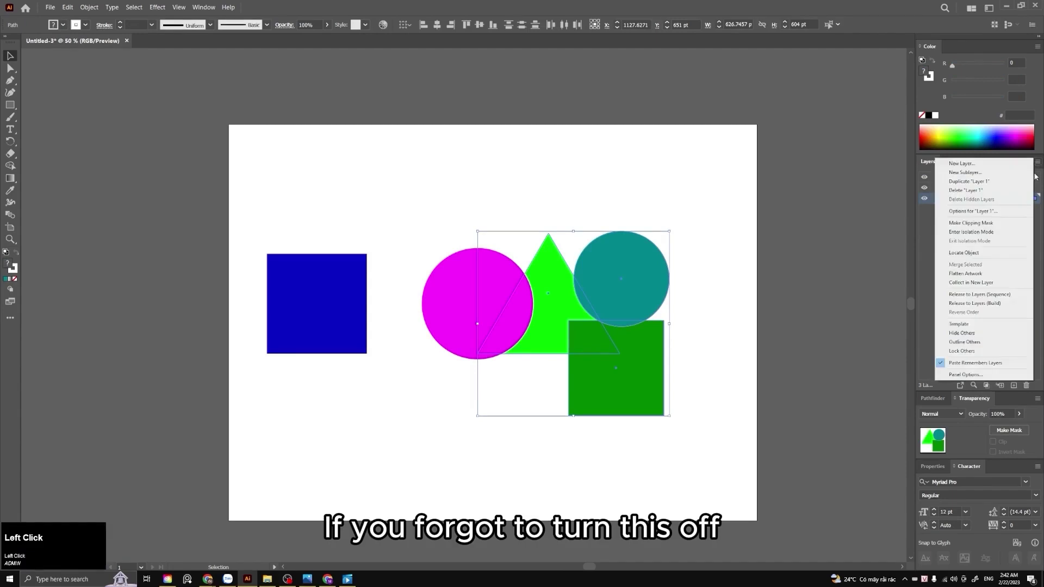
{"action": "left_click", "coordinate": [961, 353]}
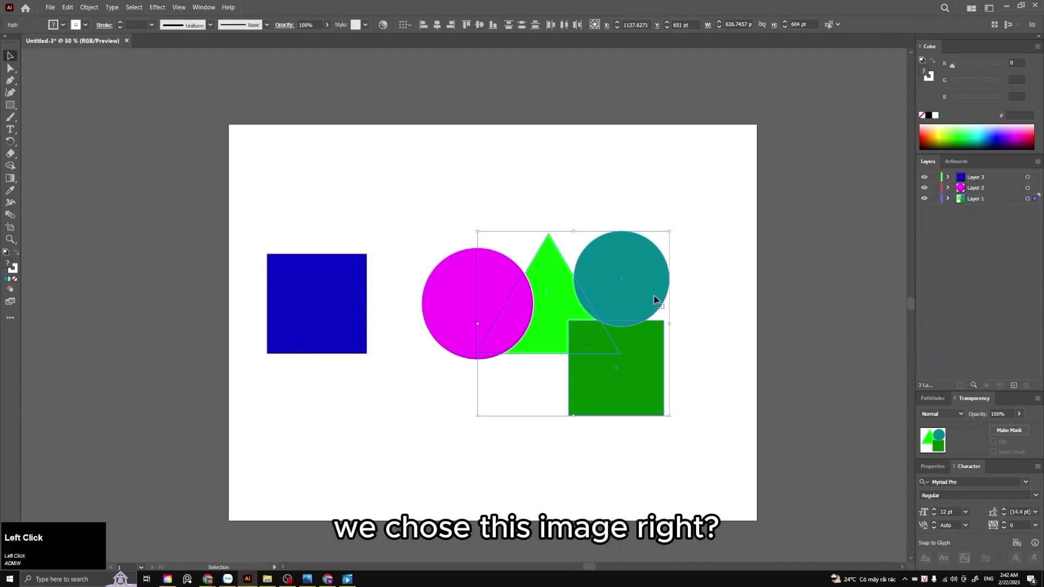
Cut the green triangle, paste it in place on Layer 3, and check its layer before clearing the selection
{"action": "left_click", "coordinate": [618, 311]}
{"action": "left_click", "coordinate": [559, 299]}
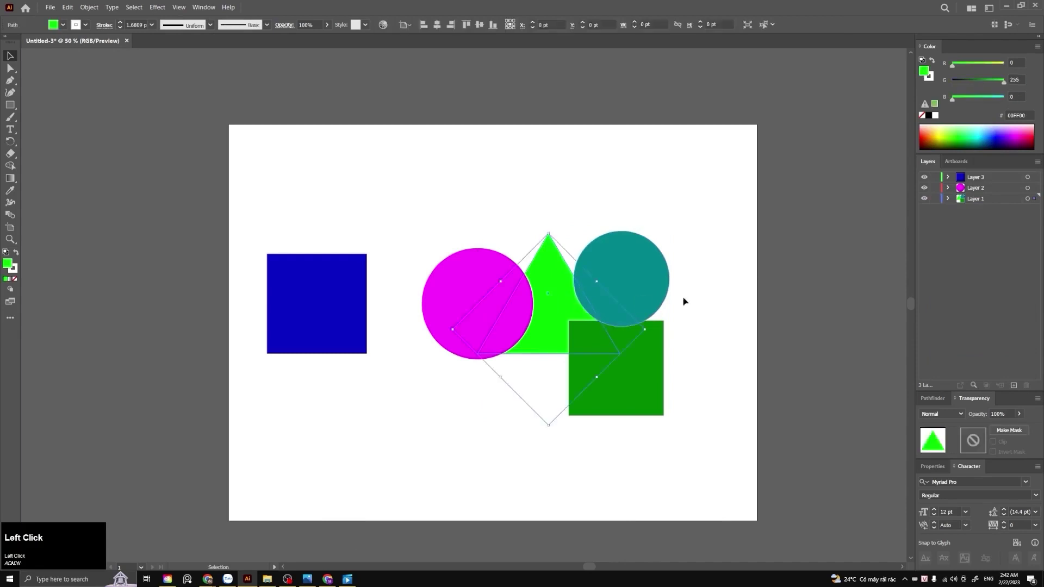
{"action": "key", "text": "ctrl+x"}
{"action": "left_click", "coordinate": [979, 178]}
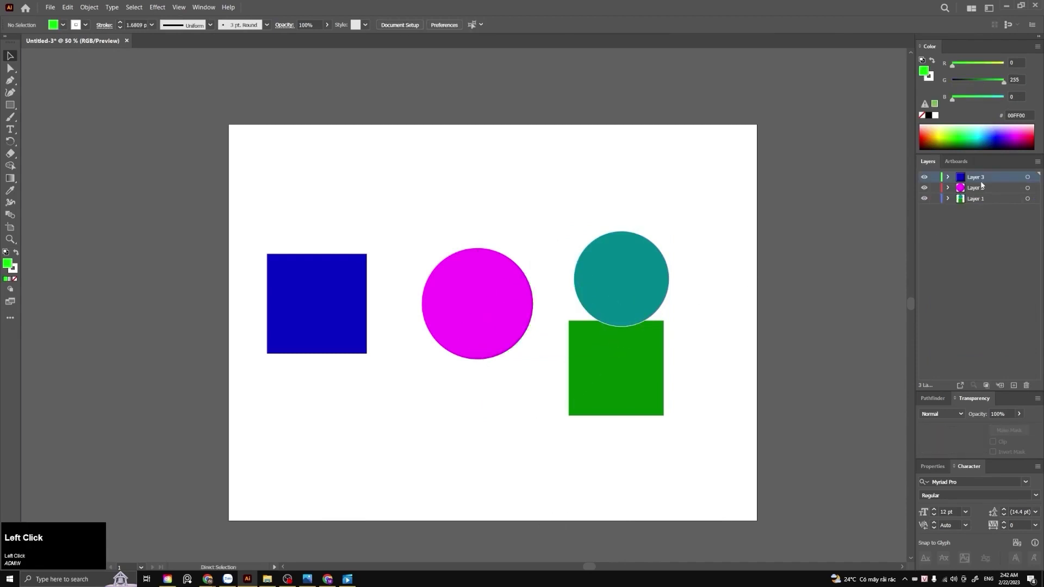
{"action": "key", "text": "ctrl+shift+v"}
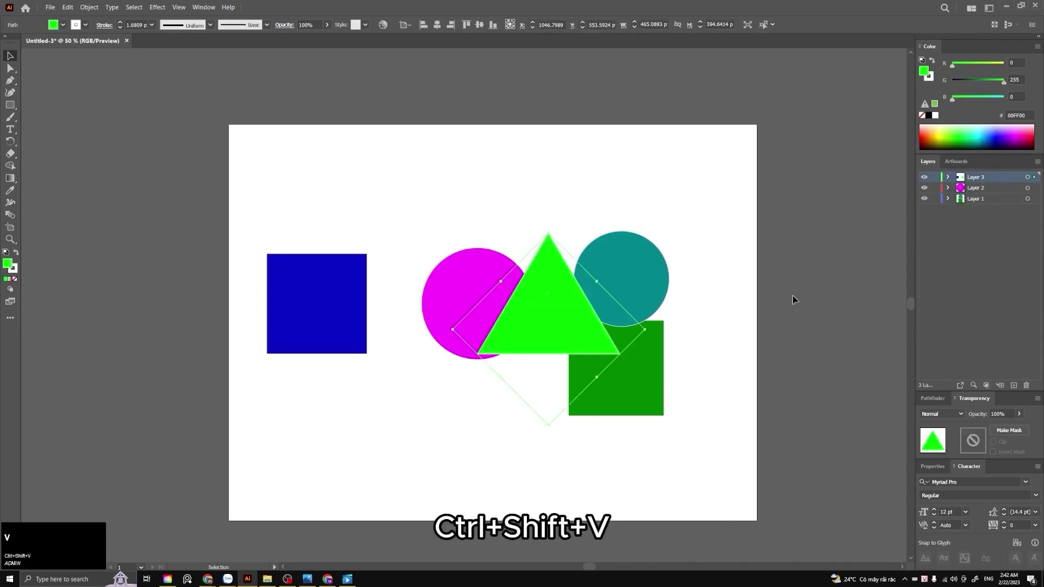
{"action": "left_click", "coordinate": [725, 311]}
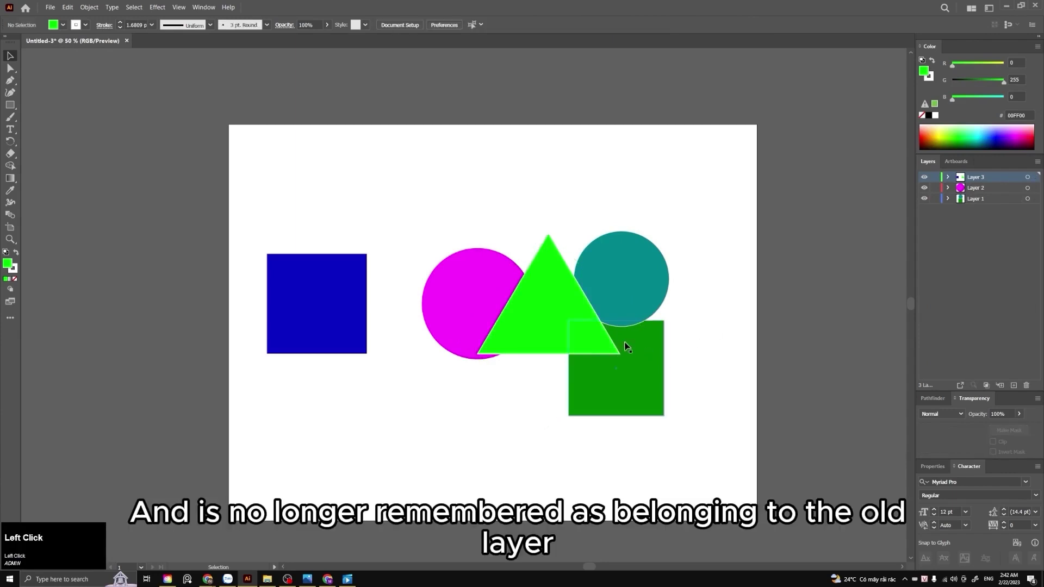
{"action": "left_click", "coordinate": [564, 325]}
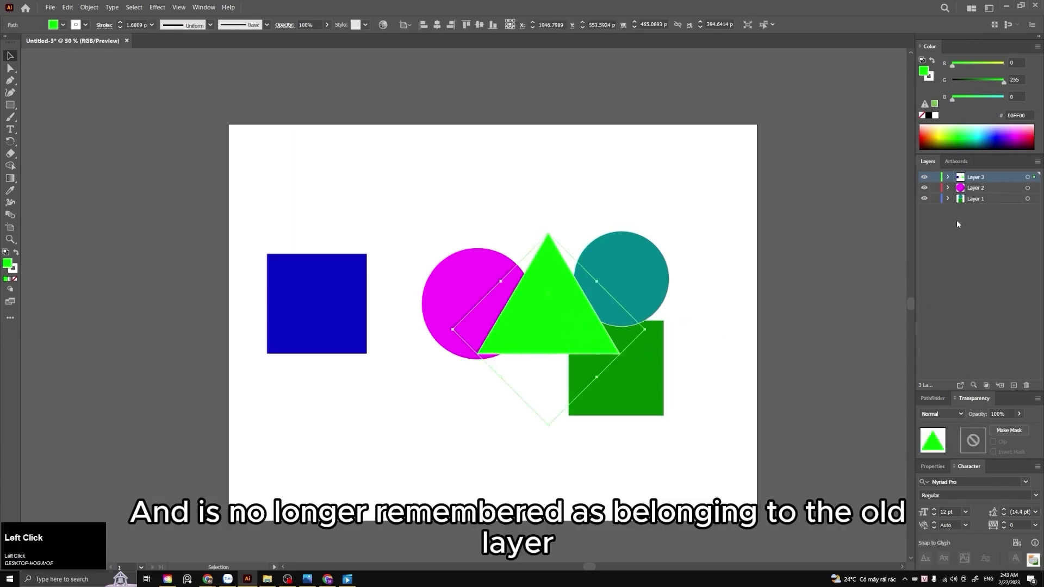
{"action": "left_click", "coordinate": [746, 286]}
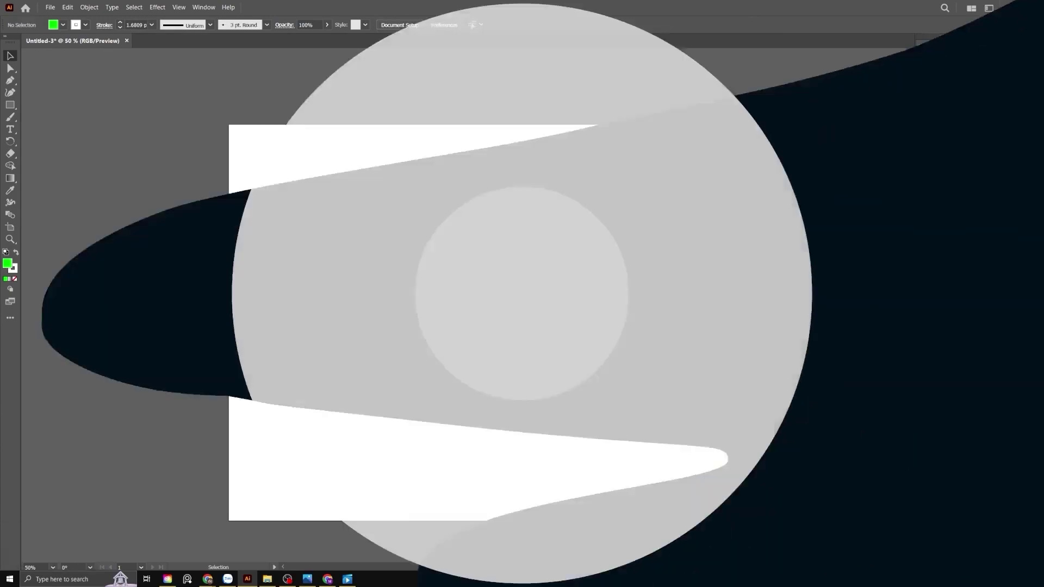